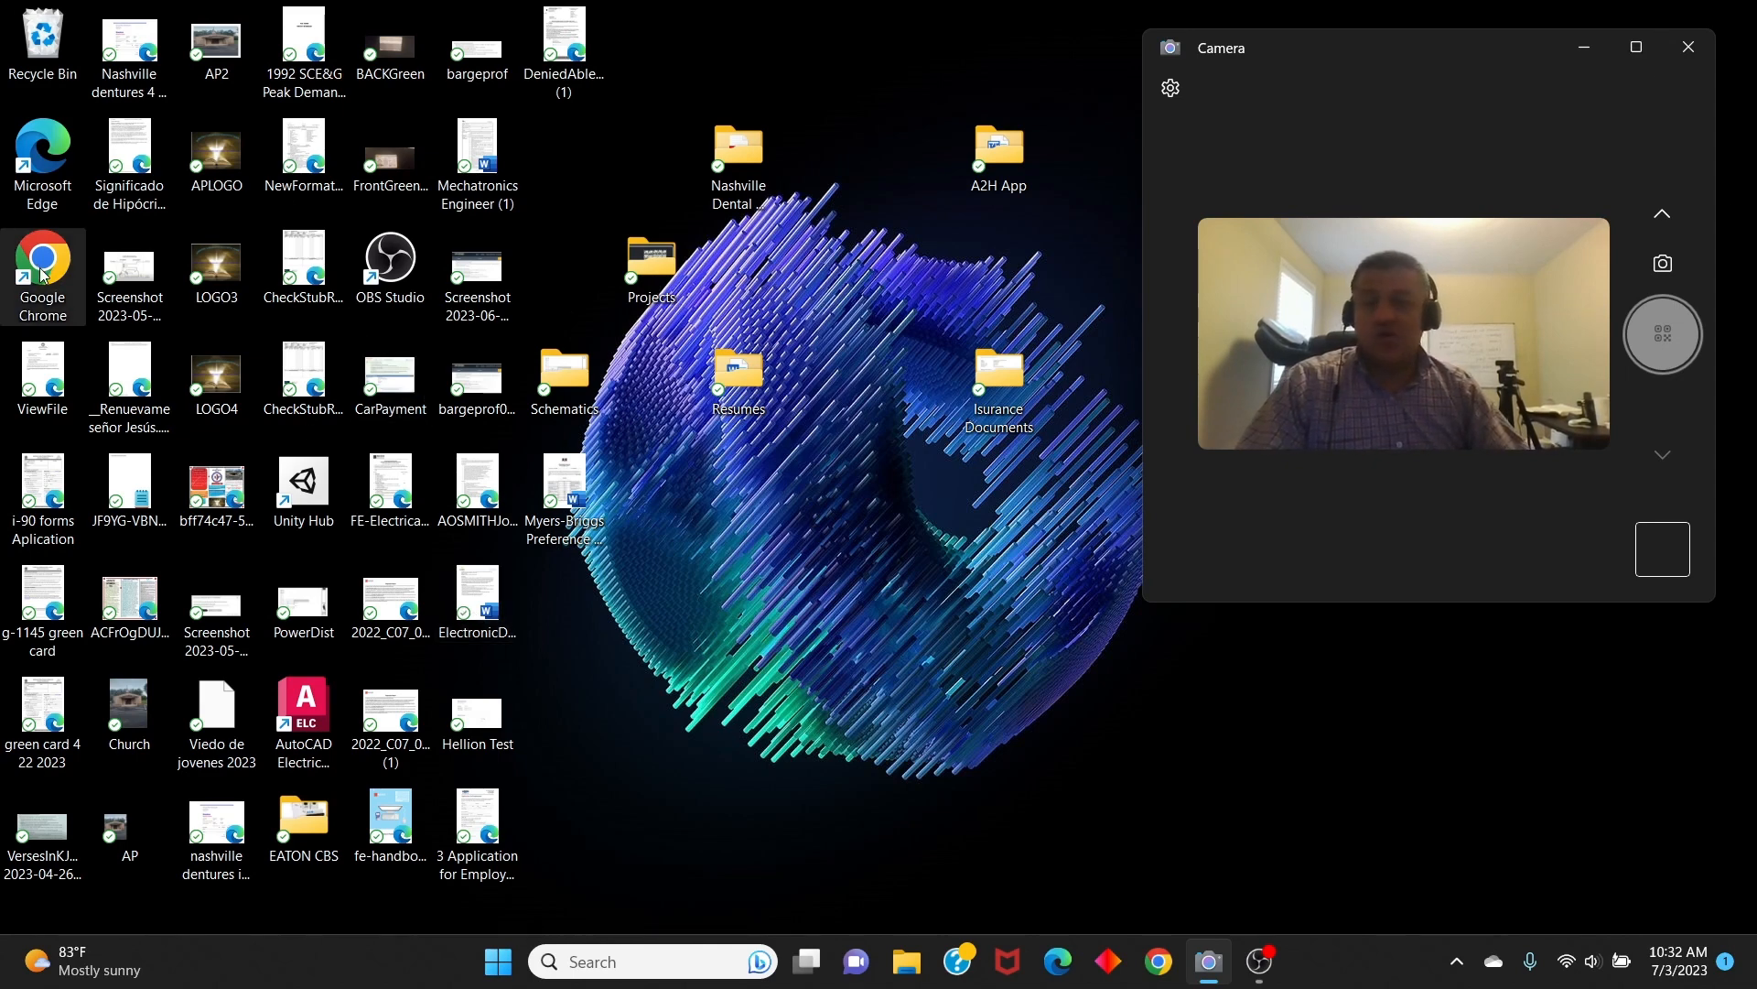
# Open Google Chrome and search Google for "oracle java"
pyautogui.doubleClick(43, 273)
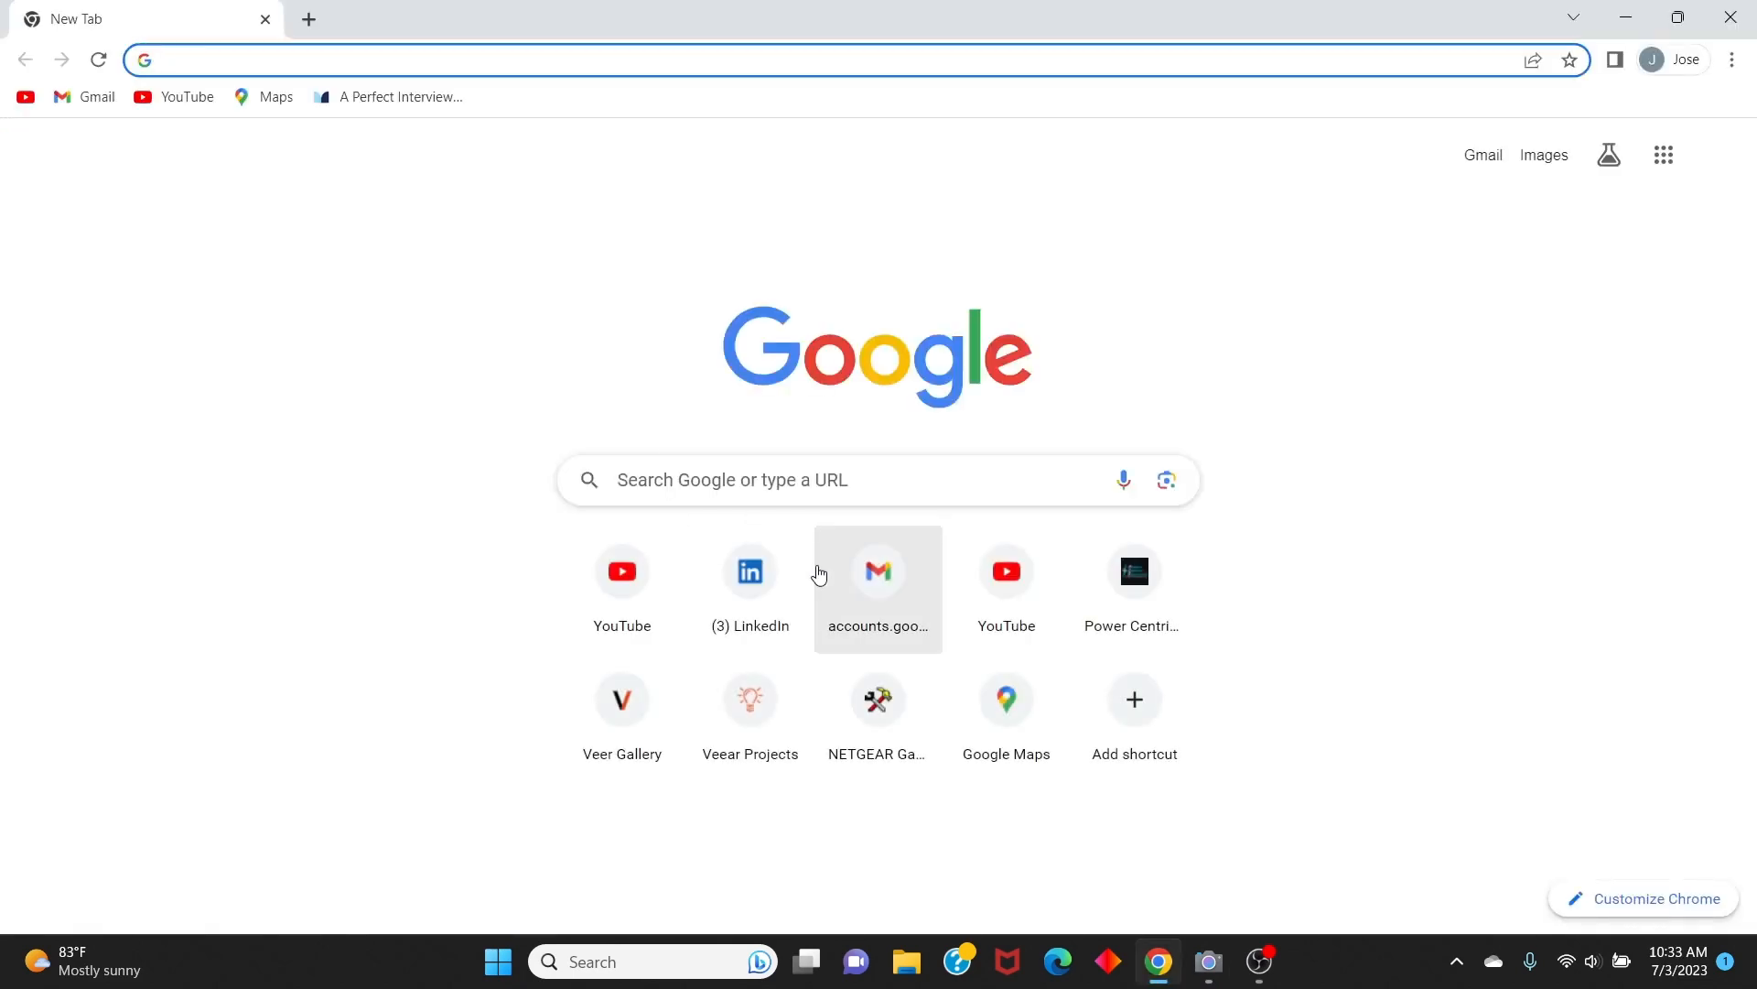
pyautogui.click(675, 469)
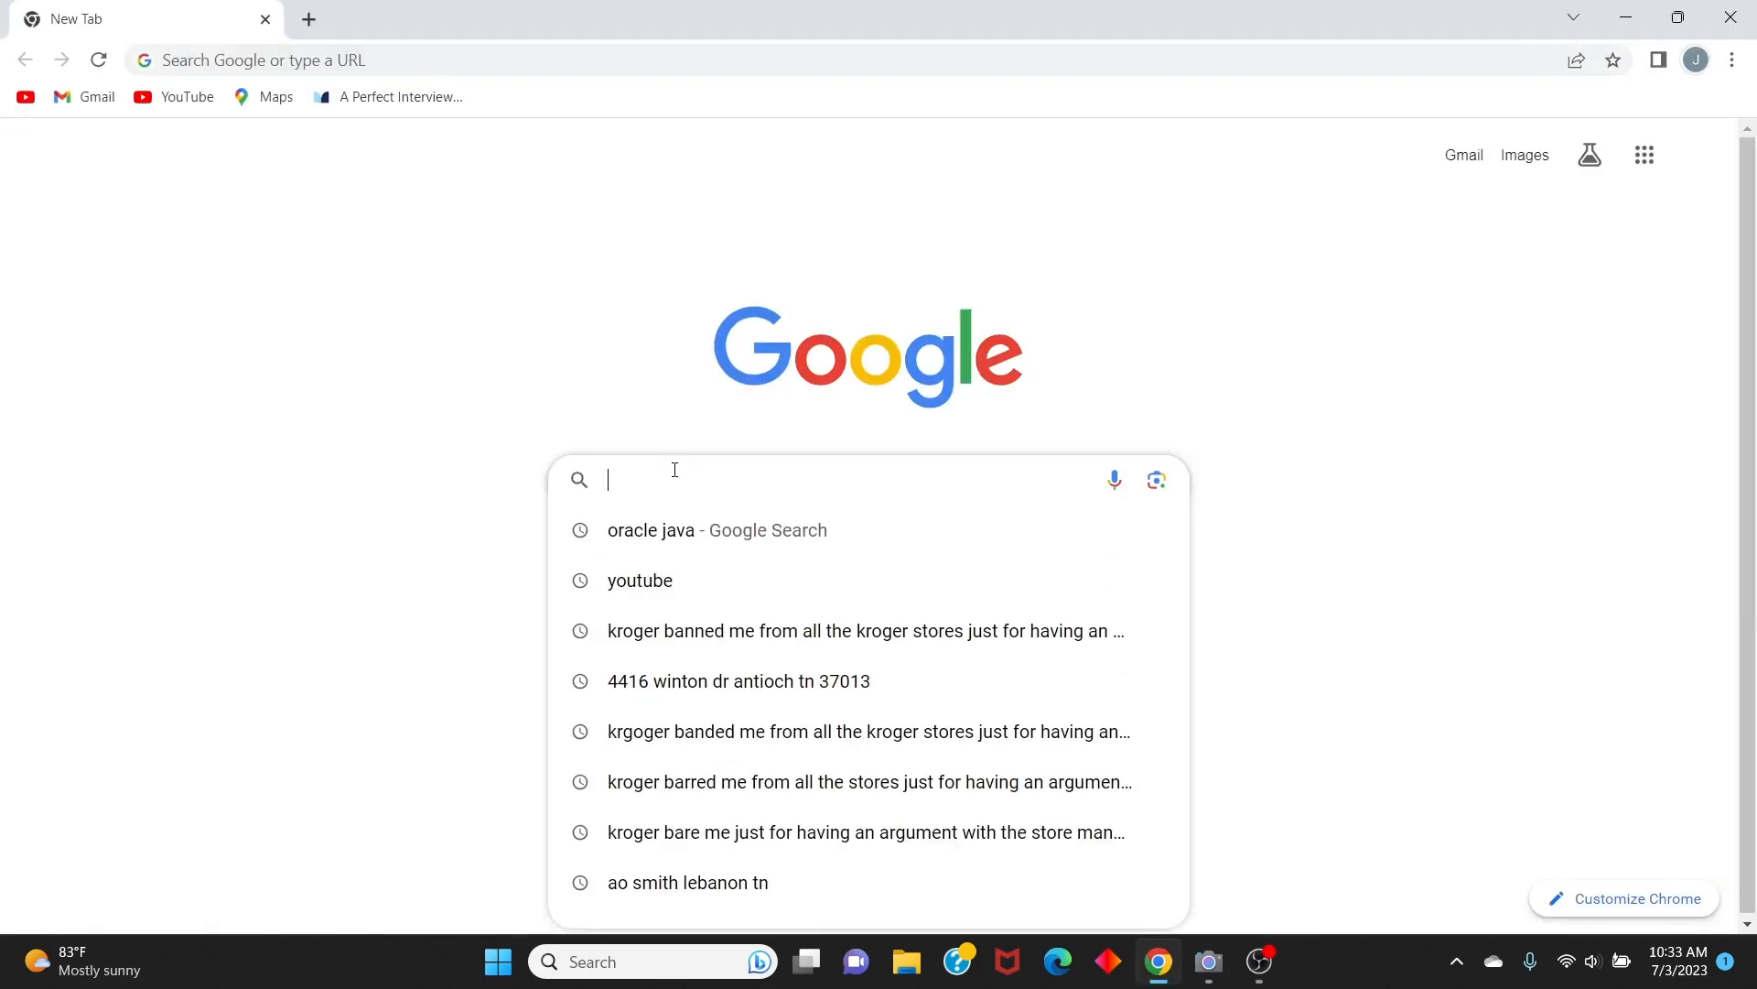
pyautogui.write('oracle')
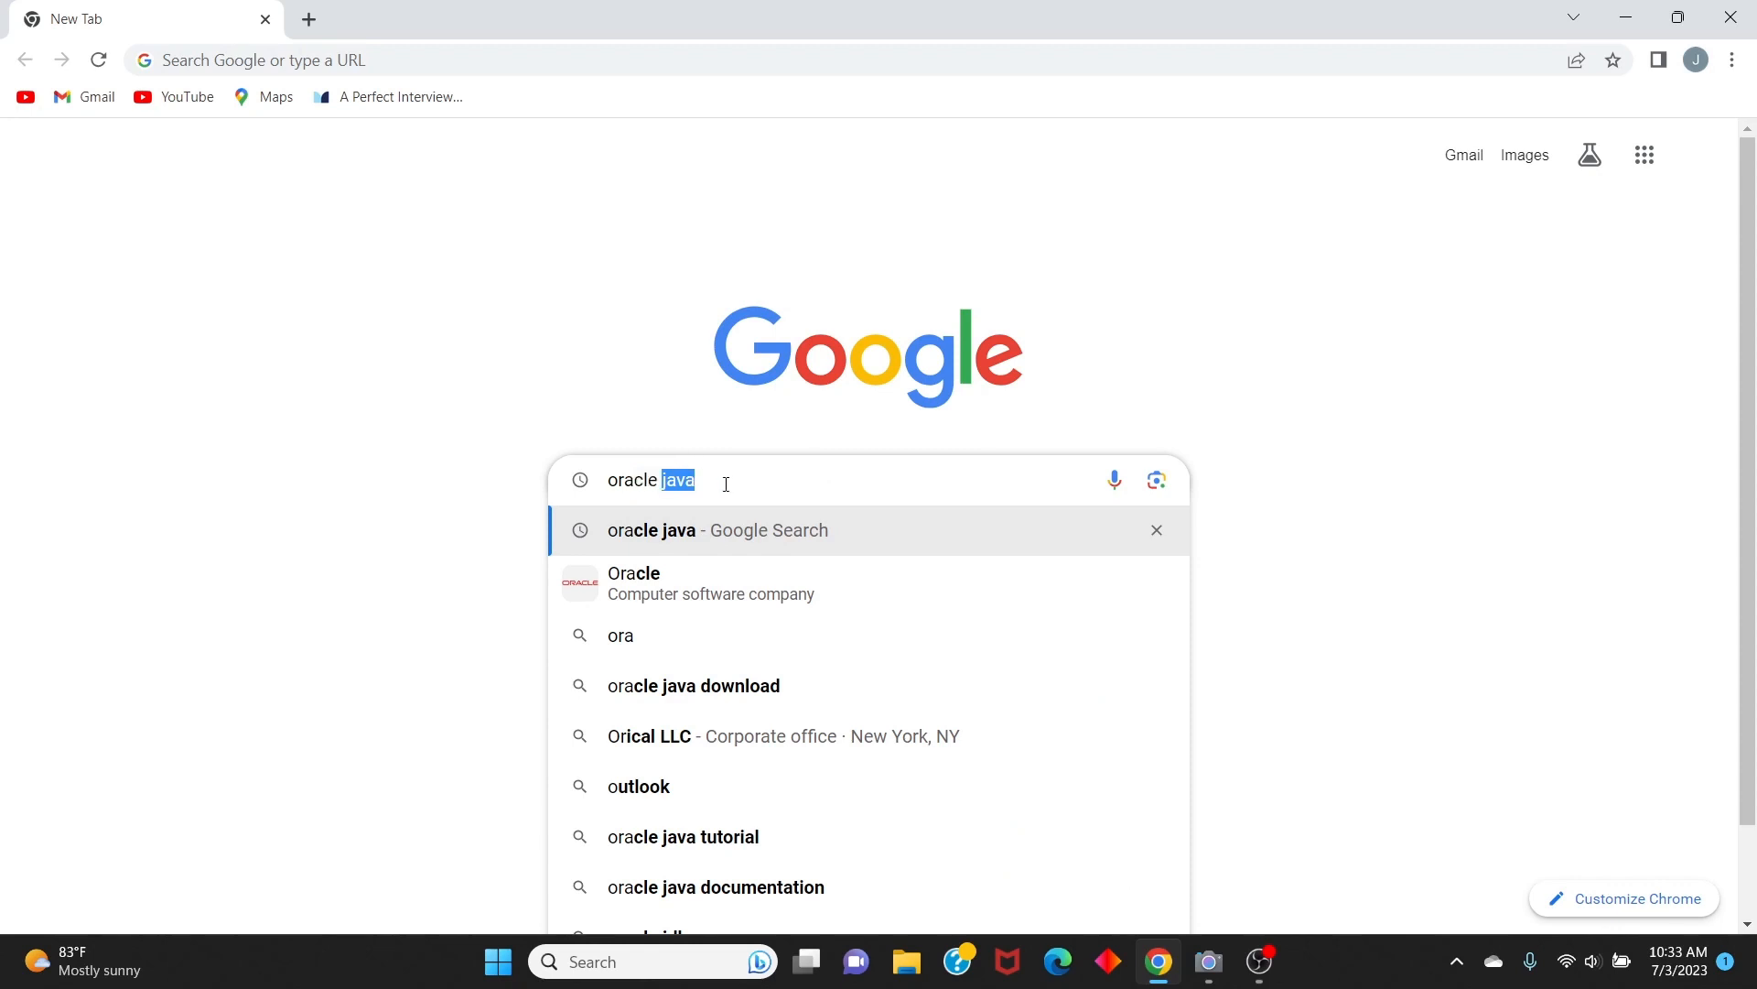
pyautogui.hotkey('ctrl', 'a')
pyautogui.click(704, 484)
pyautogui.press('Return')
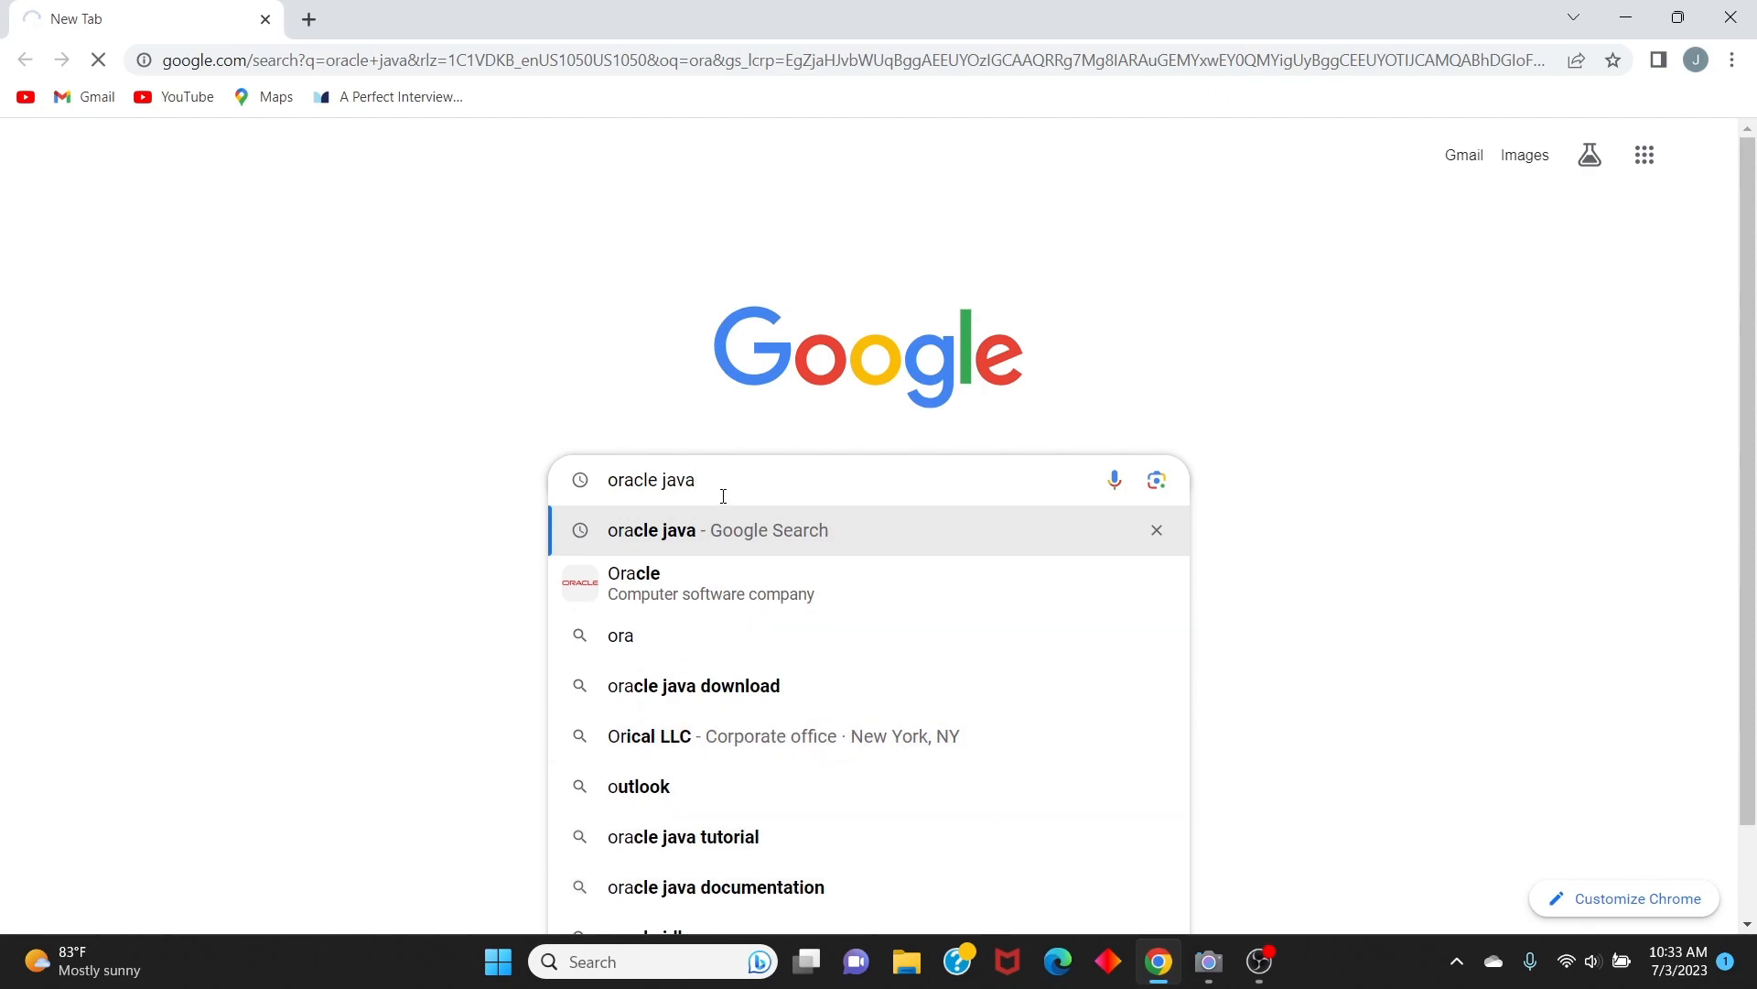
# Open Oracle's Java Downloads page from the search results
pyautogui.scroll(-1, 470, 710)
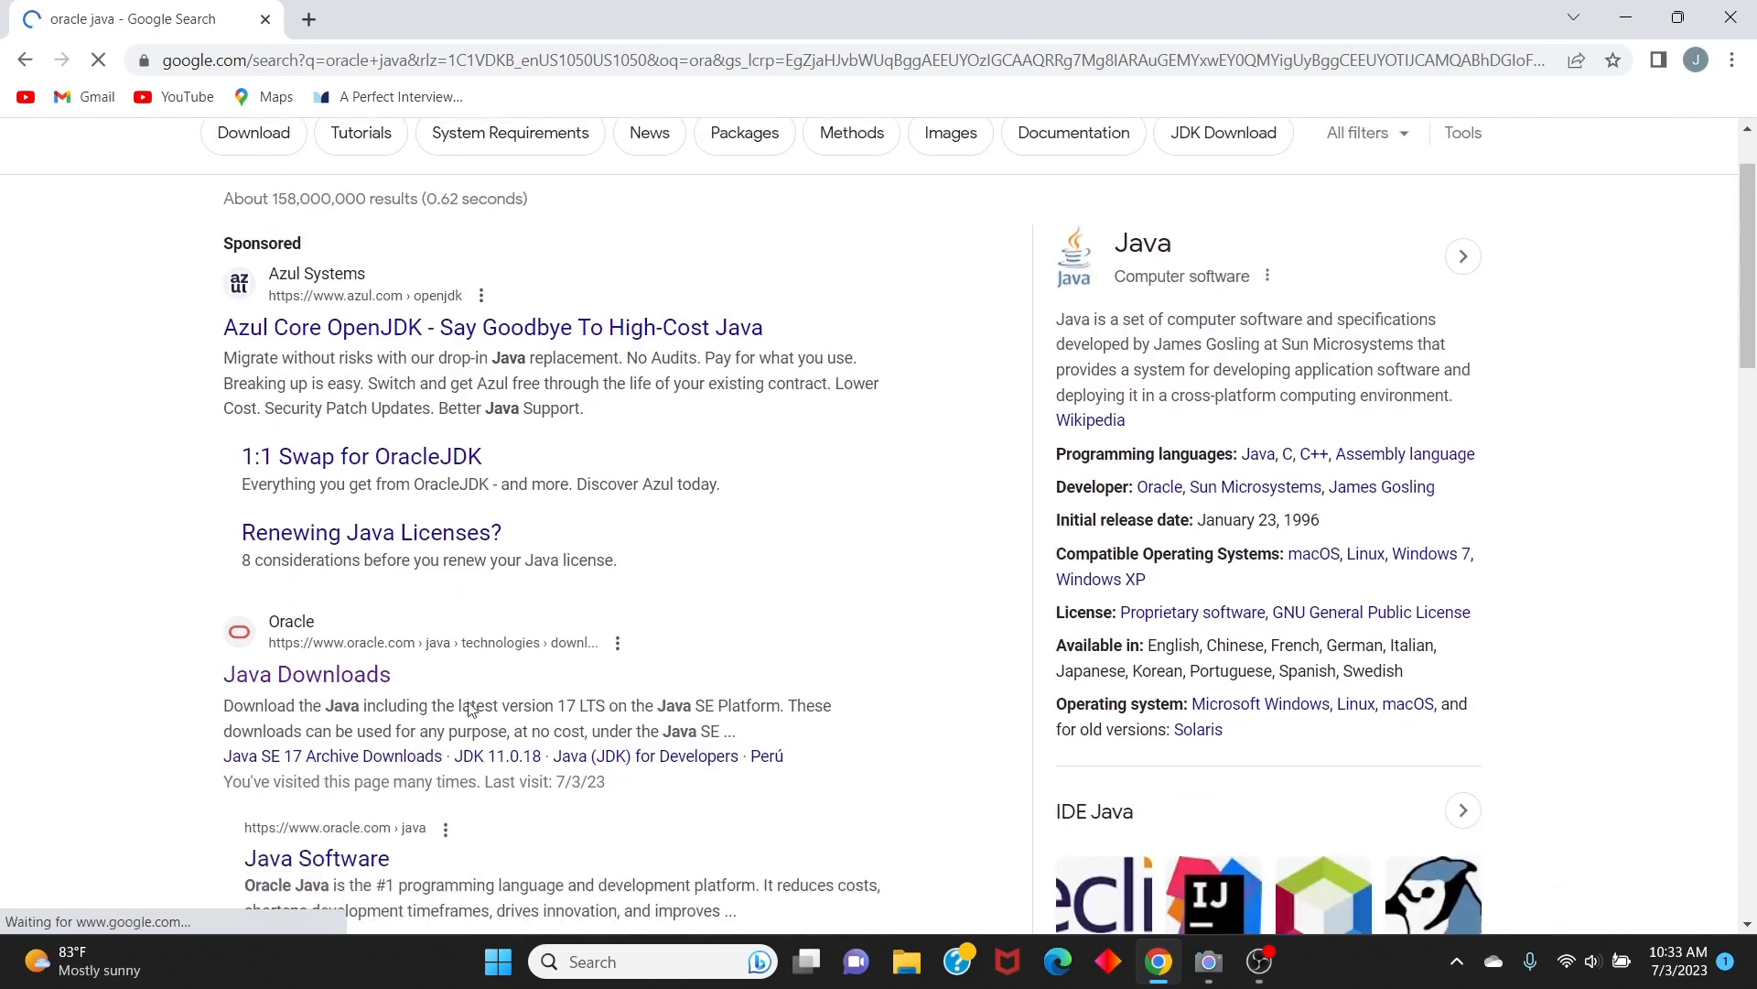
pyautogui.scroll(-1, 470, 709)
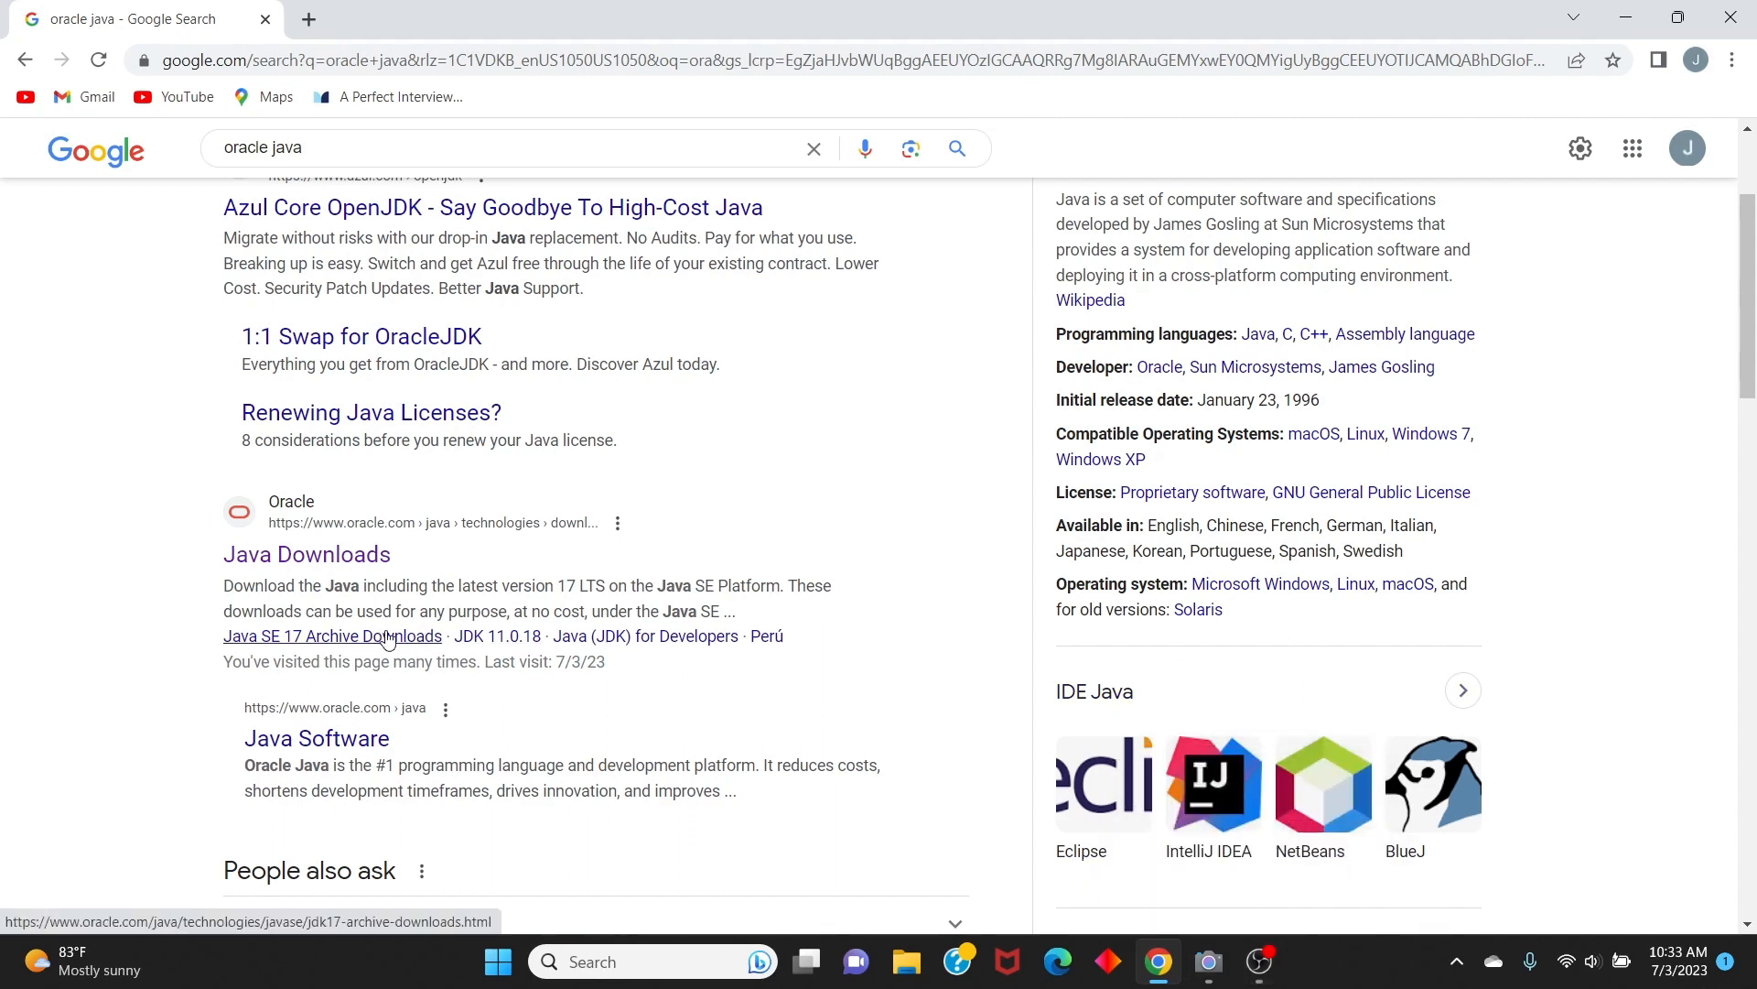
pyautogui.click(293, 570)
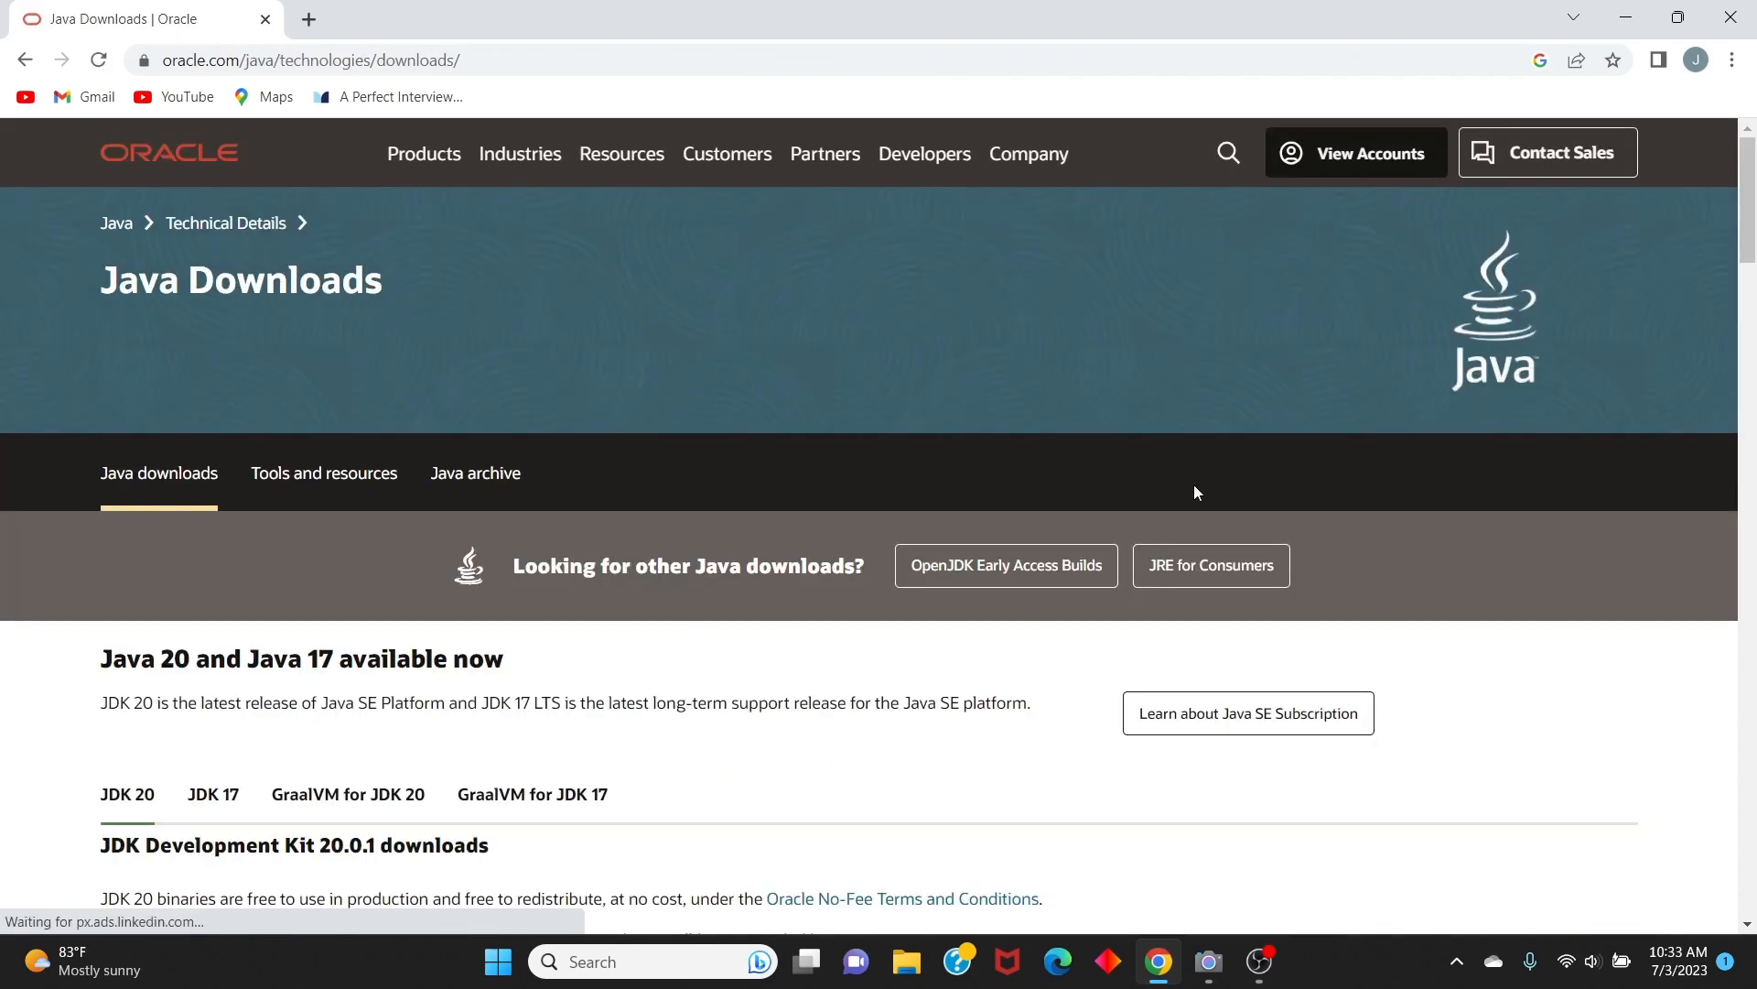
# Examine the JDK versions, operating system options and JDK 20 Linux packages offered on the Java Downloads page
pyautogui.moveTo(1208, 961)
pyautogui.click(1221, 800)
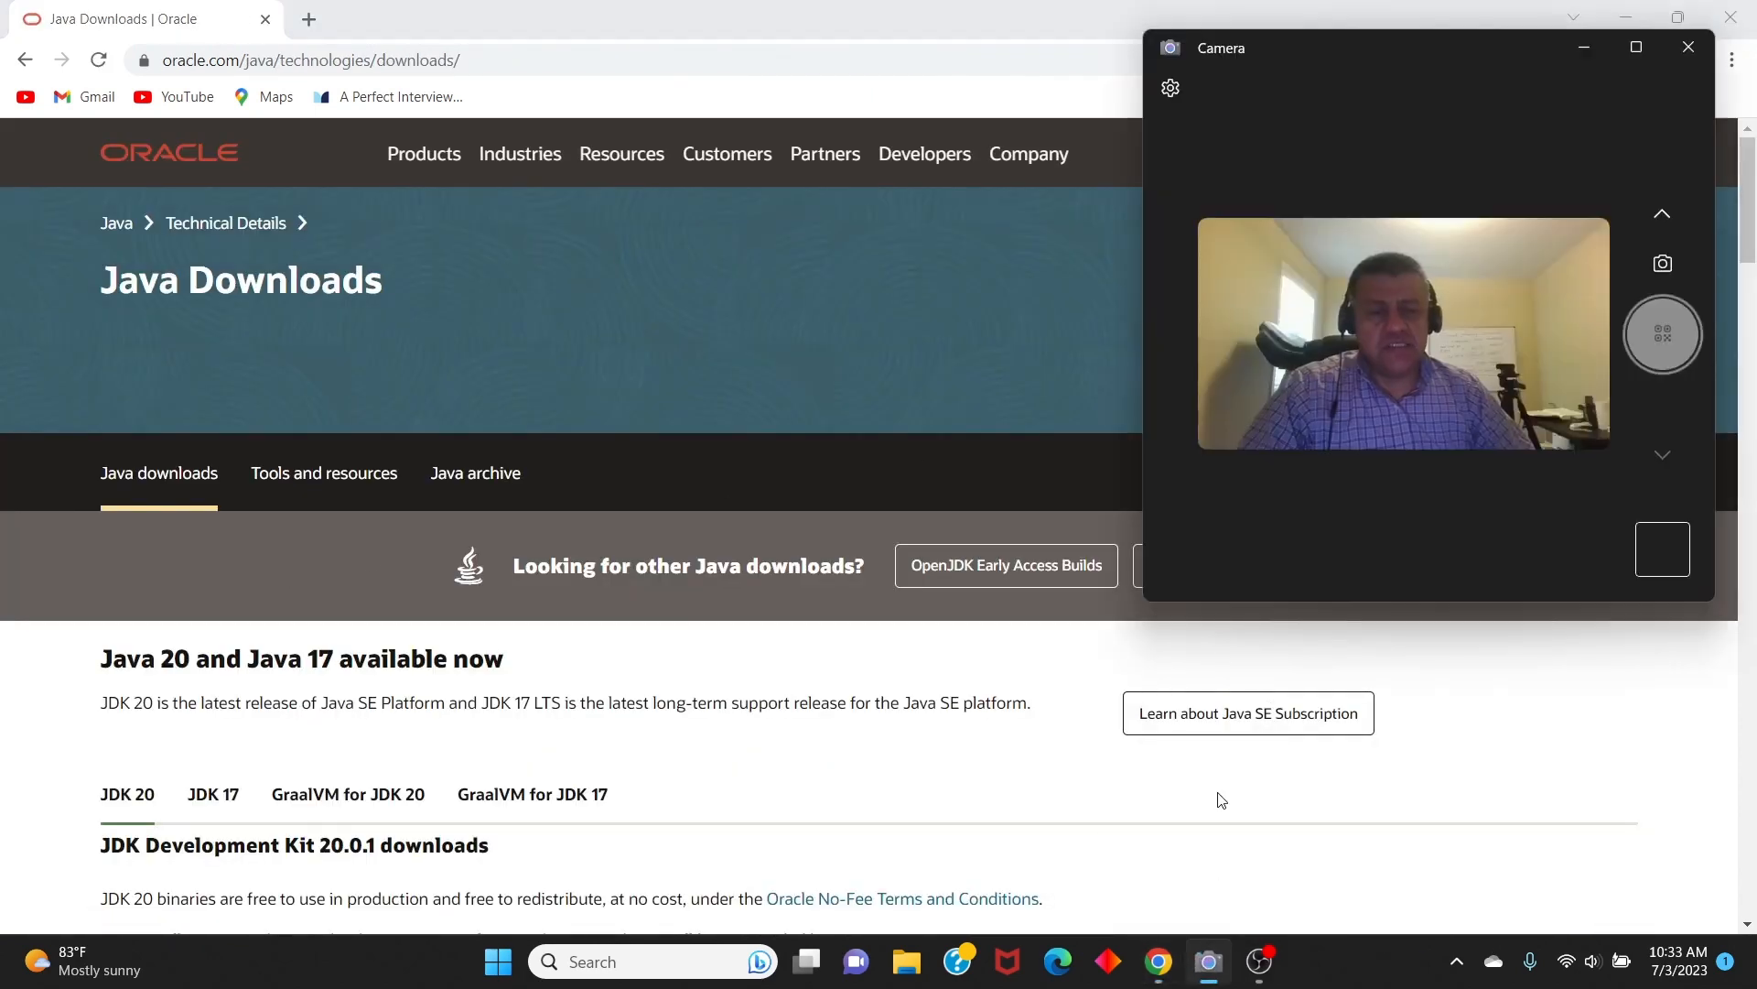
pyautogui.scroll(-4, 657, 453)
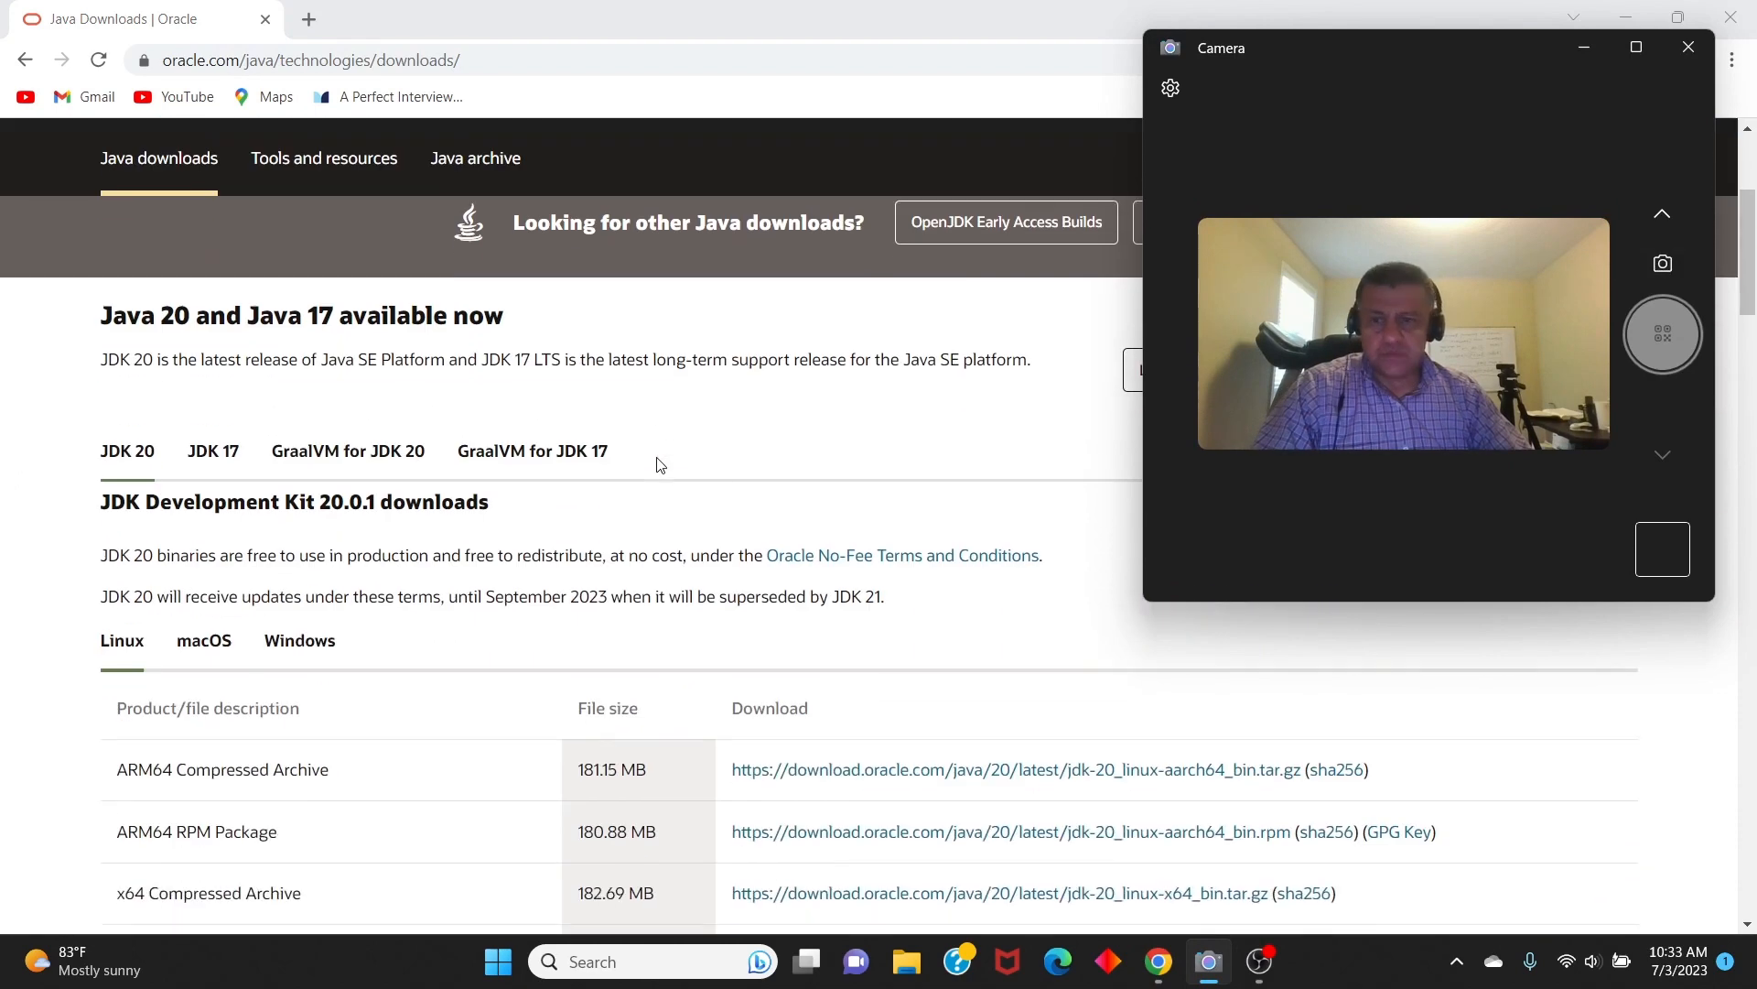
pyautogui.scroll(-3, 659, 464)
pyautogui.scroll(-1, 569, 623)
pyautogui.scroll(4, 572, 627)
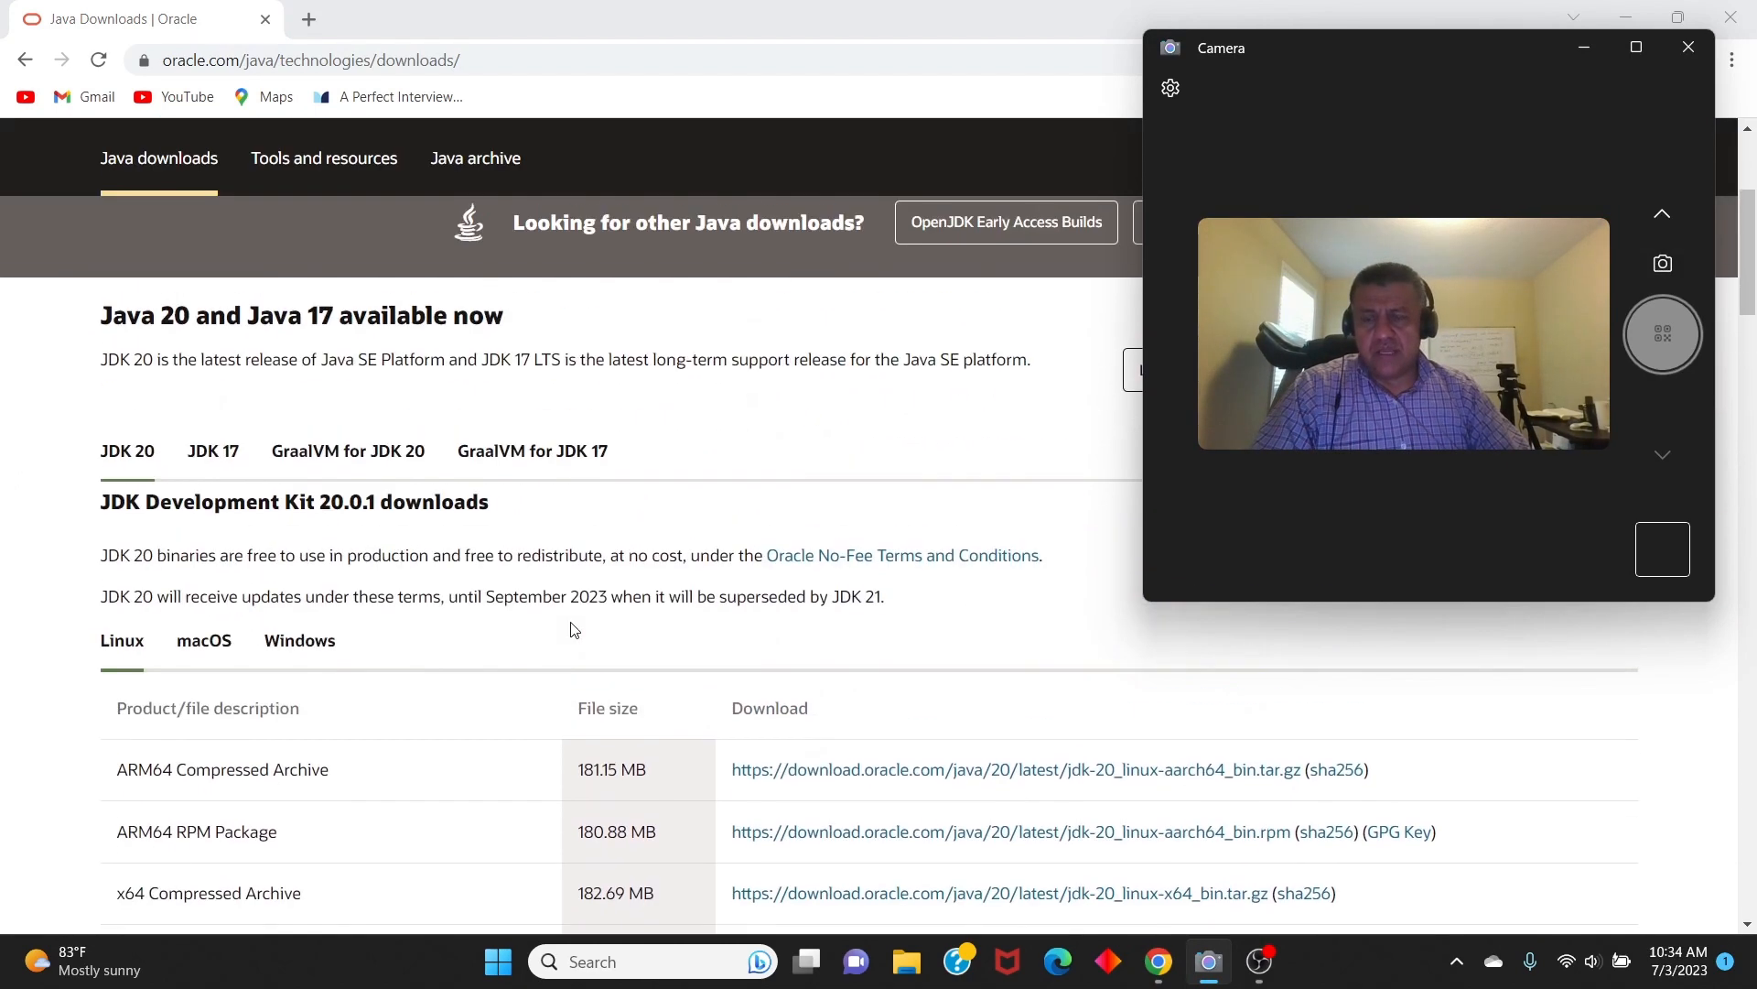
pyautogui.scroll(2, 571, 628)
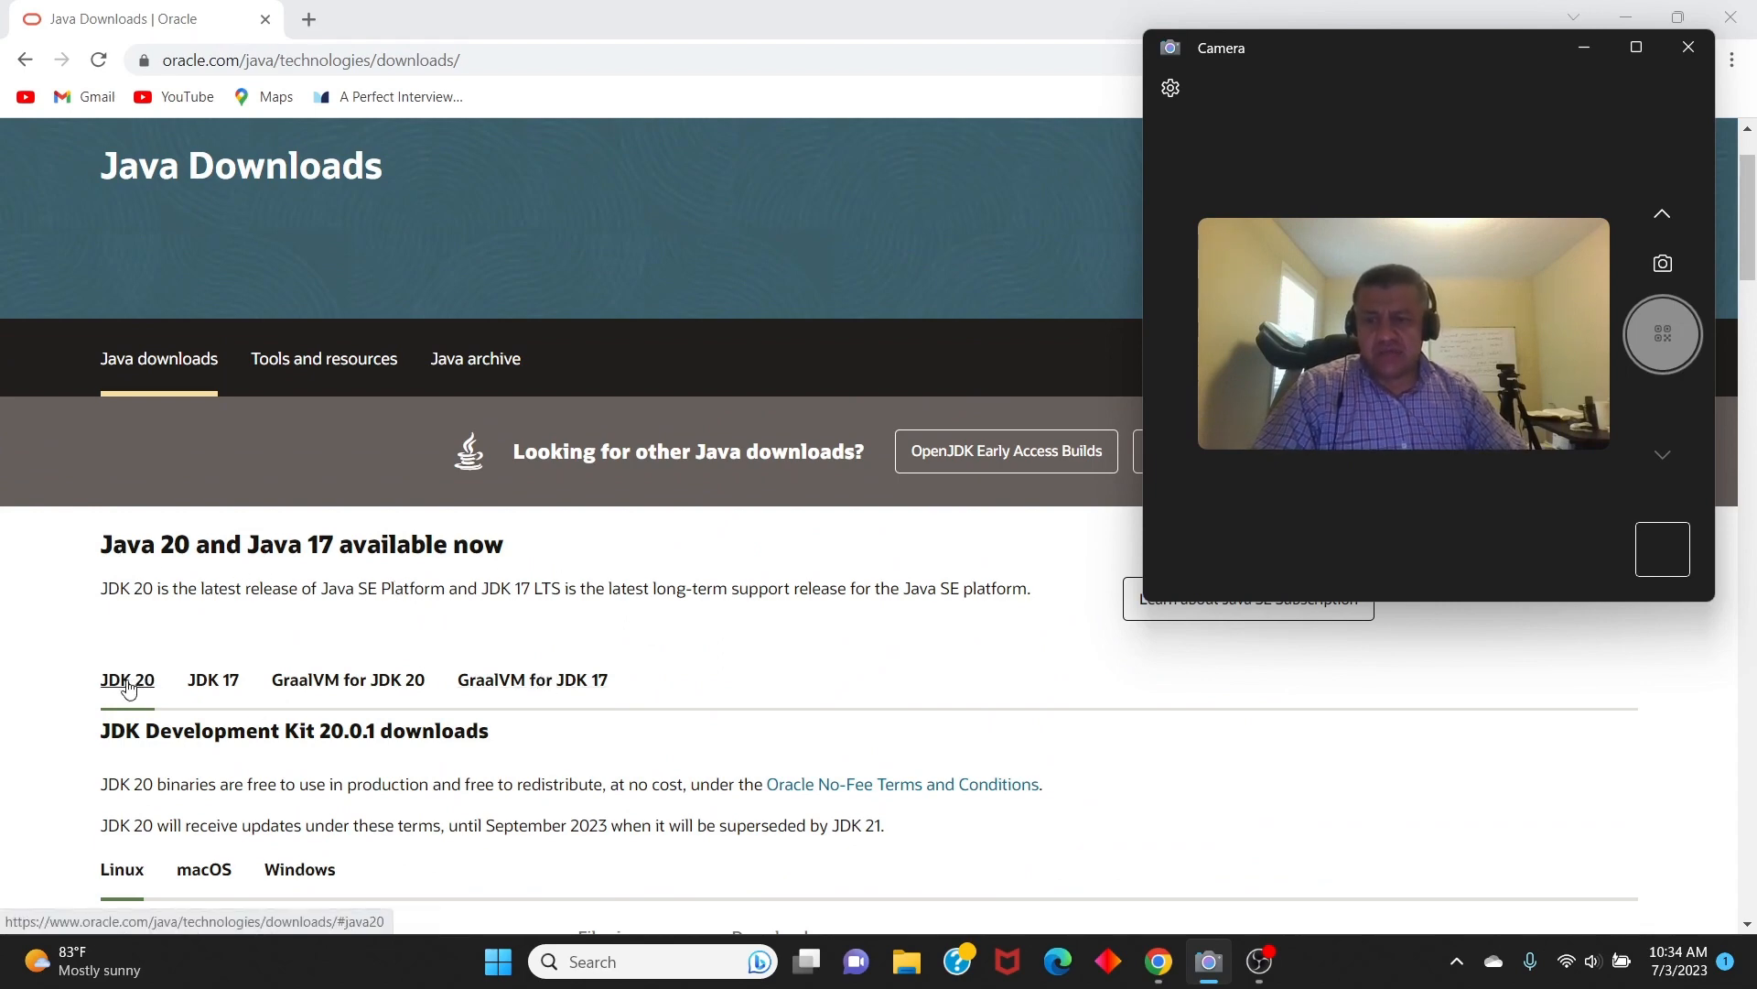
pyautogui.scroll(-1, 309, 727)
pyautogui.scroll(-1, 310, 729)
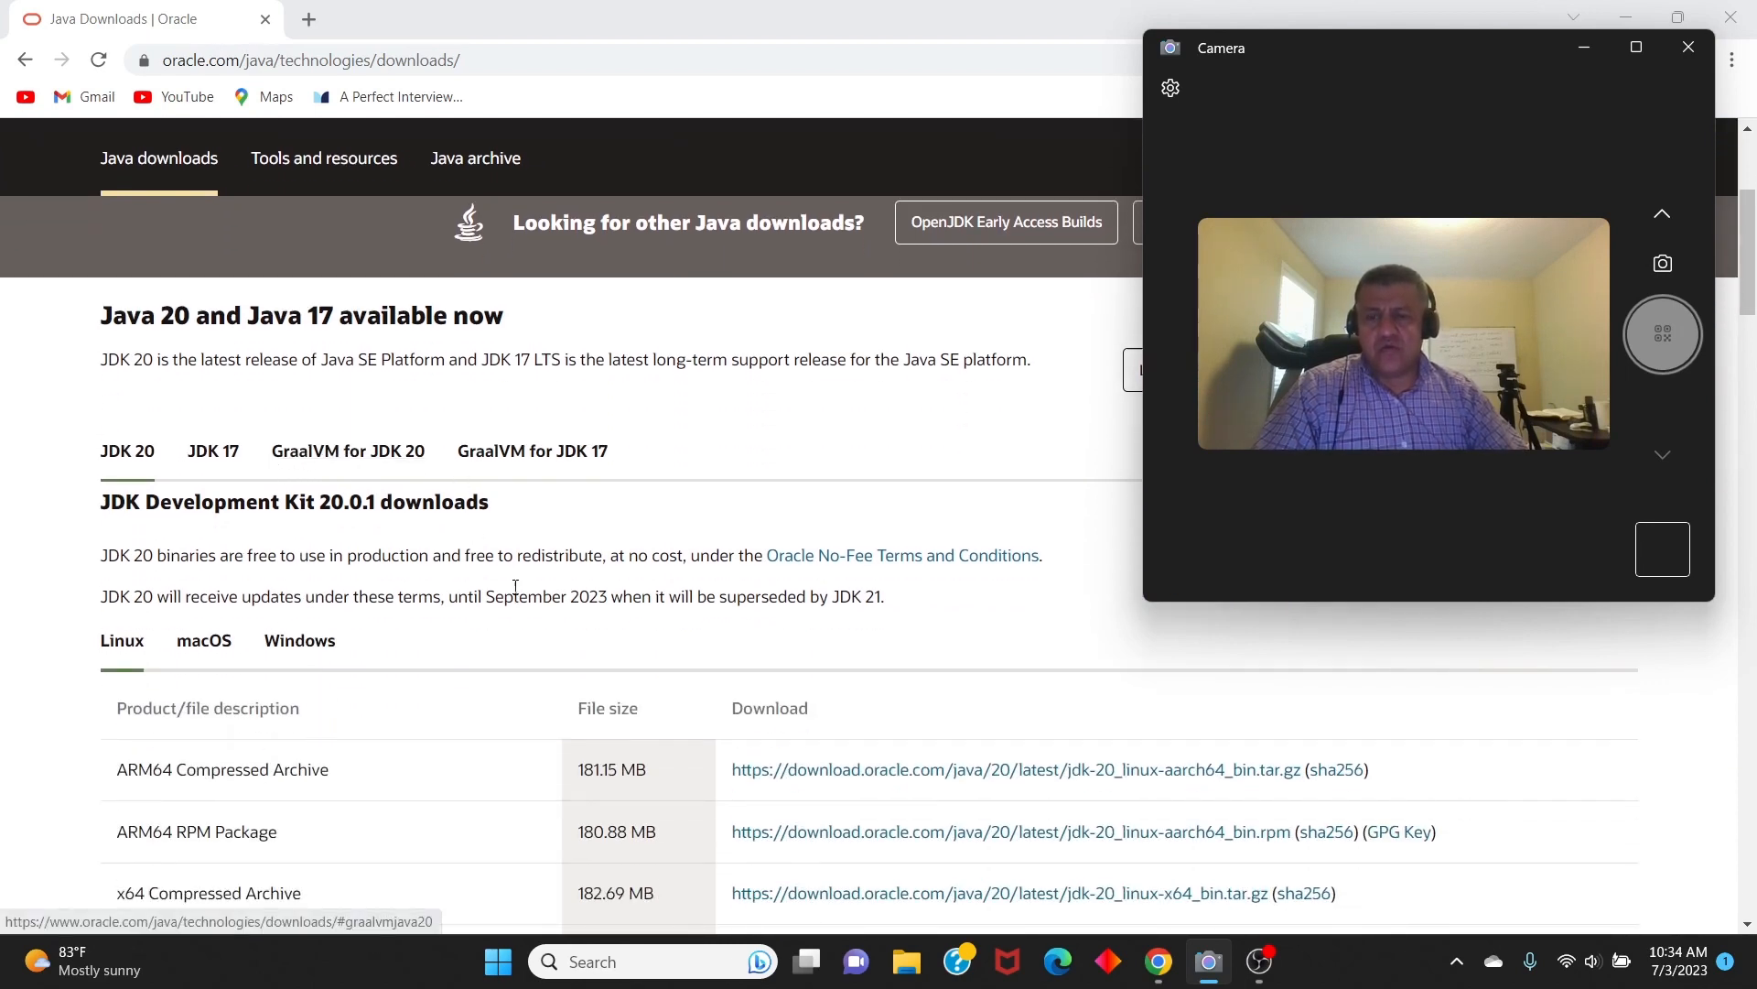
pyautogui.scroll(-1, 555, 737)
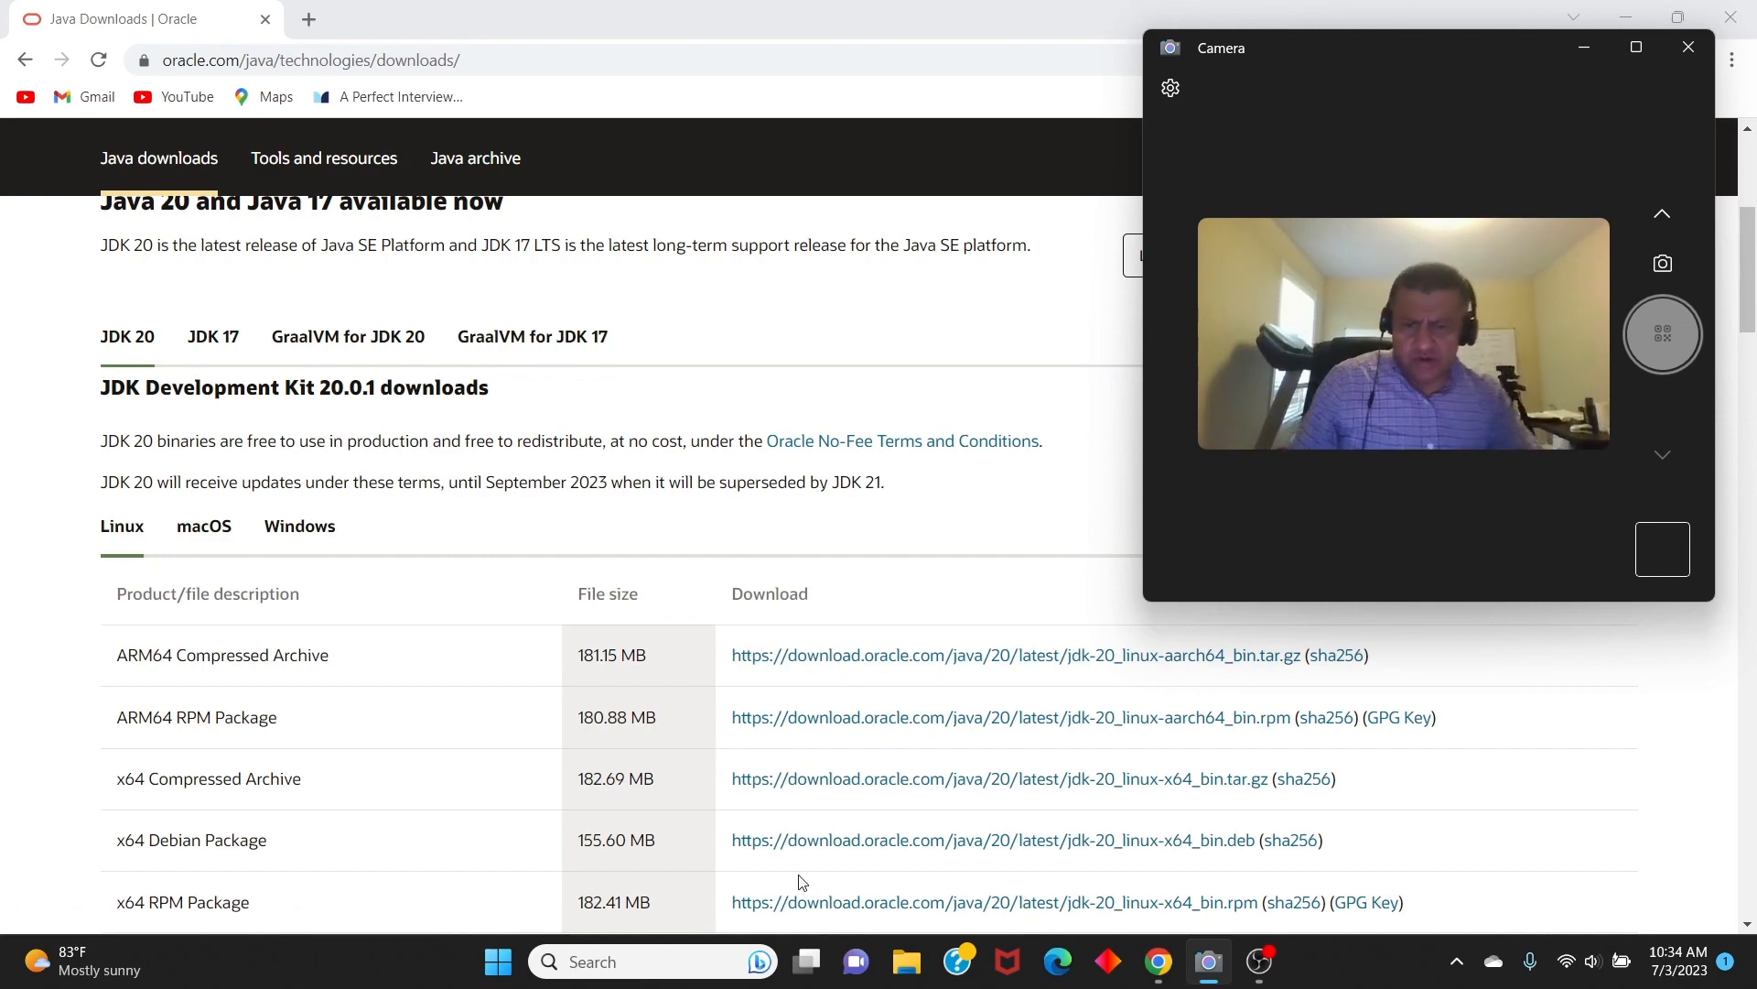
pyautogui.scroll(-1, 522, 778)
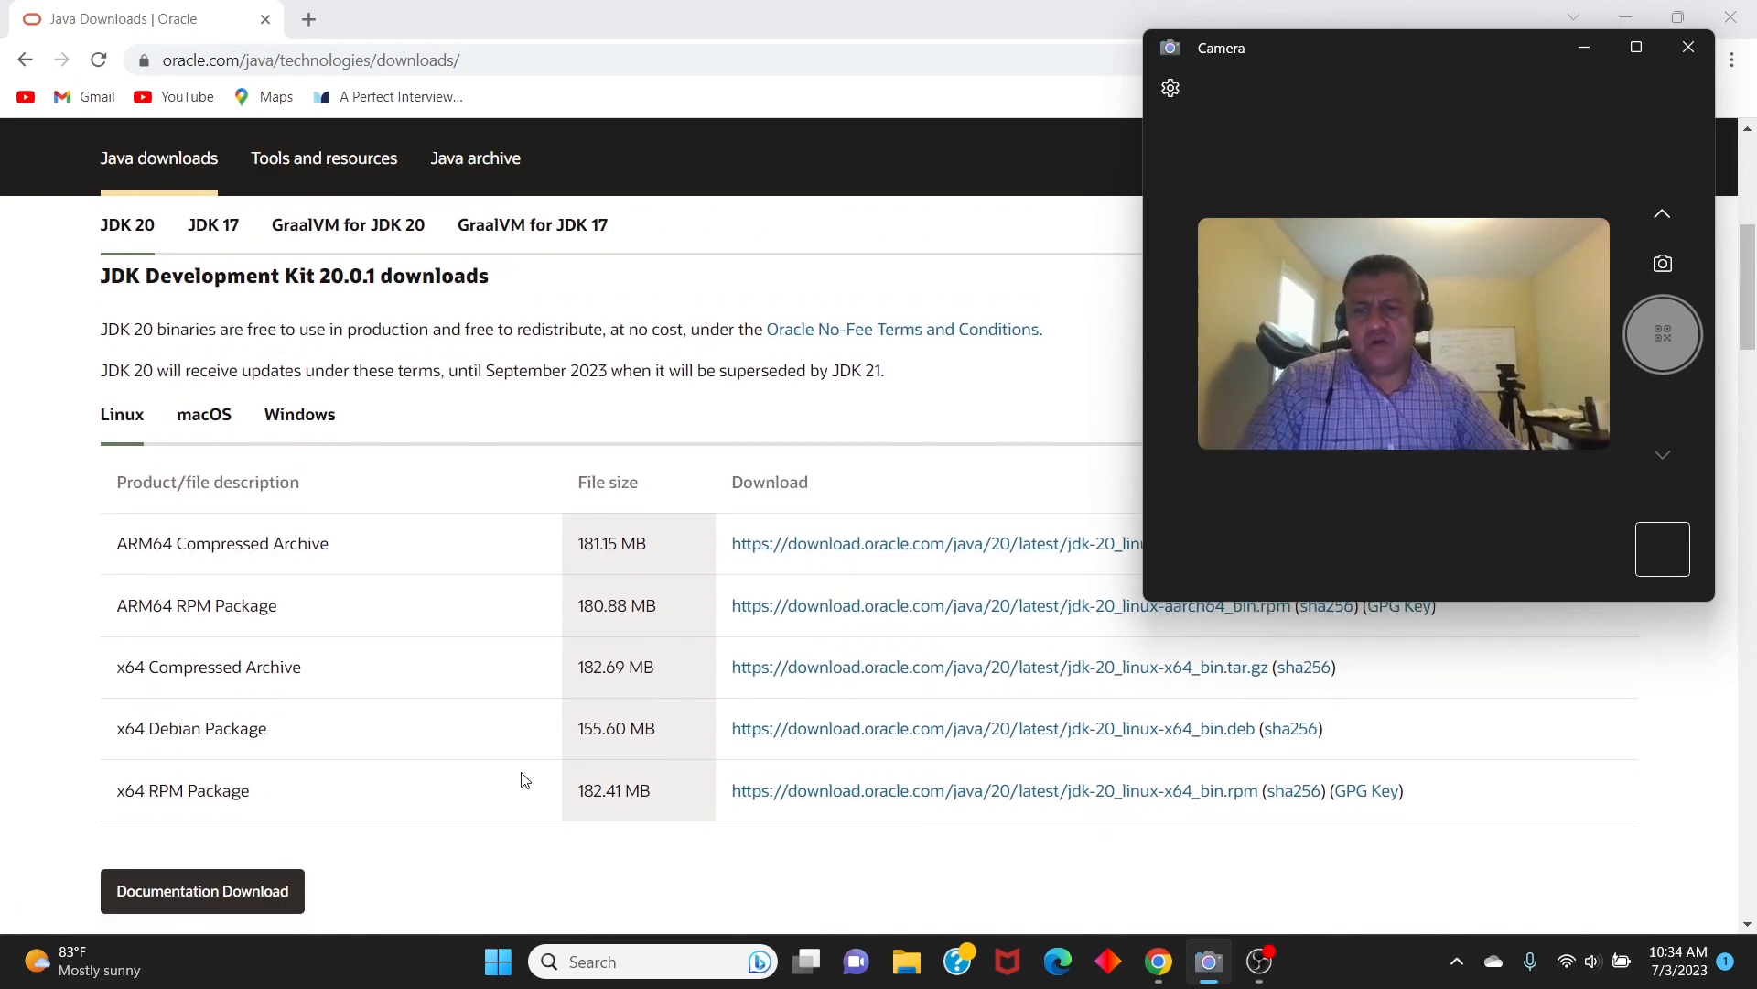
pyautogui.scroll(4, 526, 773)
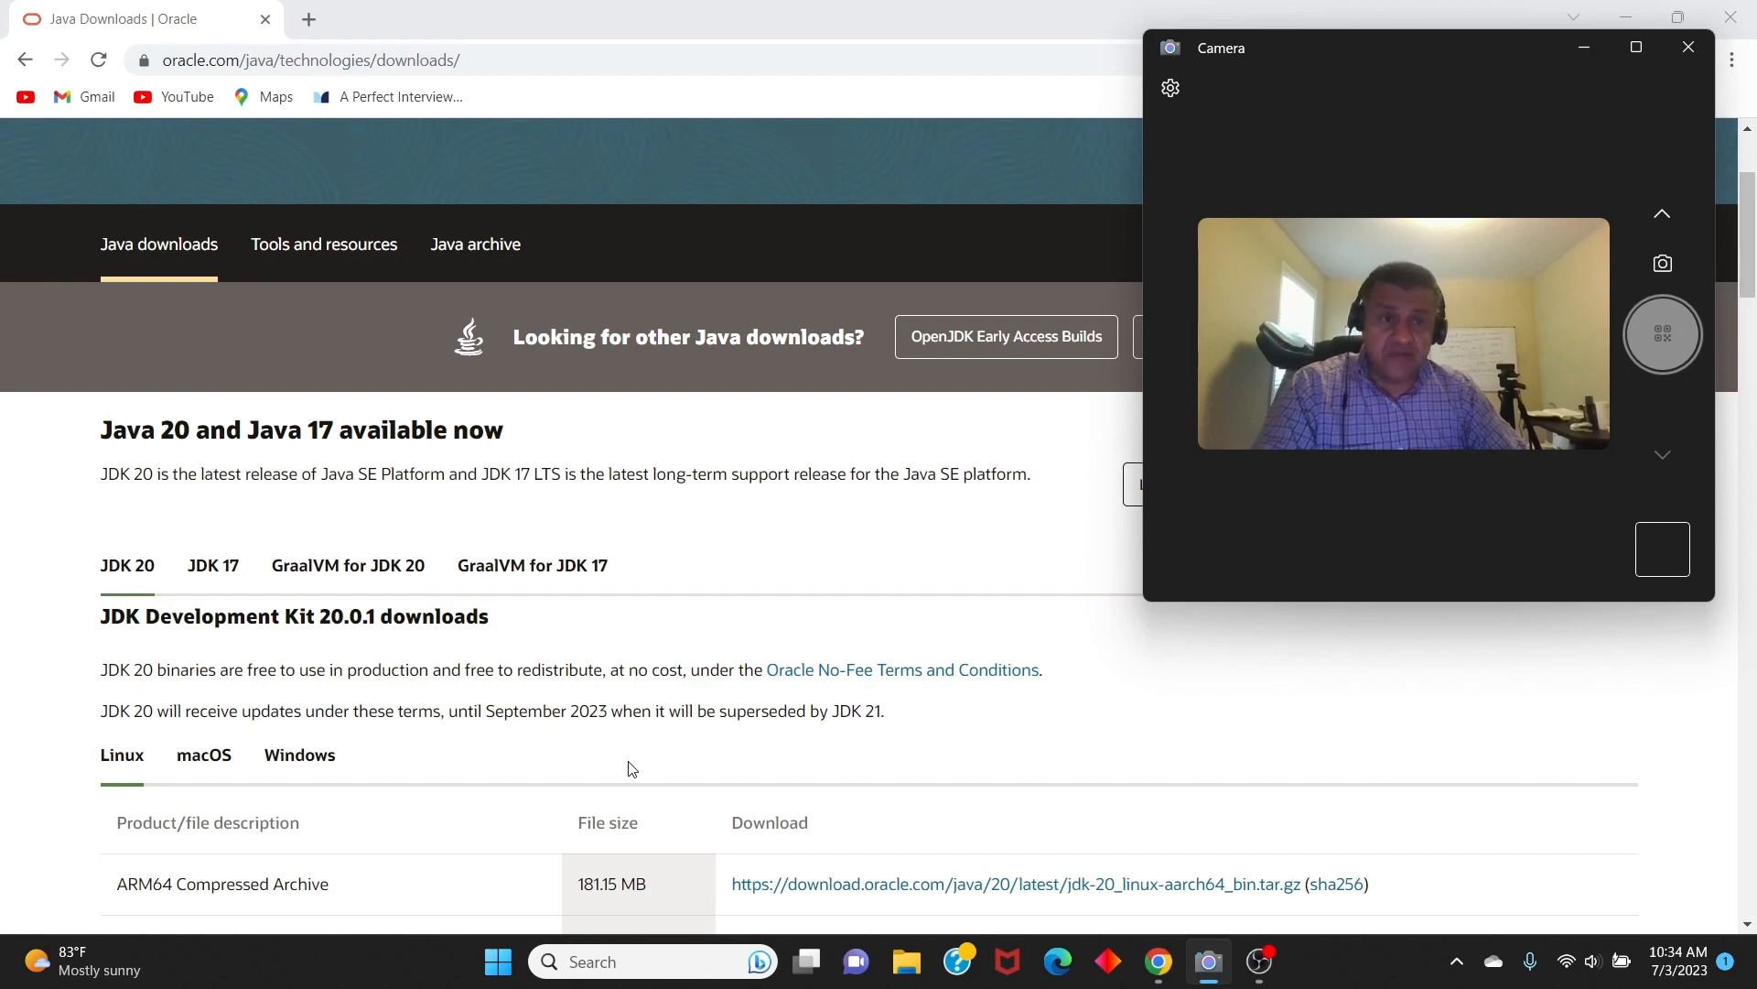
# Download the JDK 20 x64 Installer for Windows, jdk-20_windows-x64_bin.exe
pyautogui.click(299, 772)
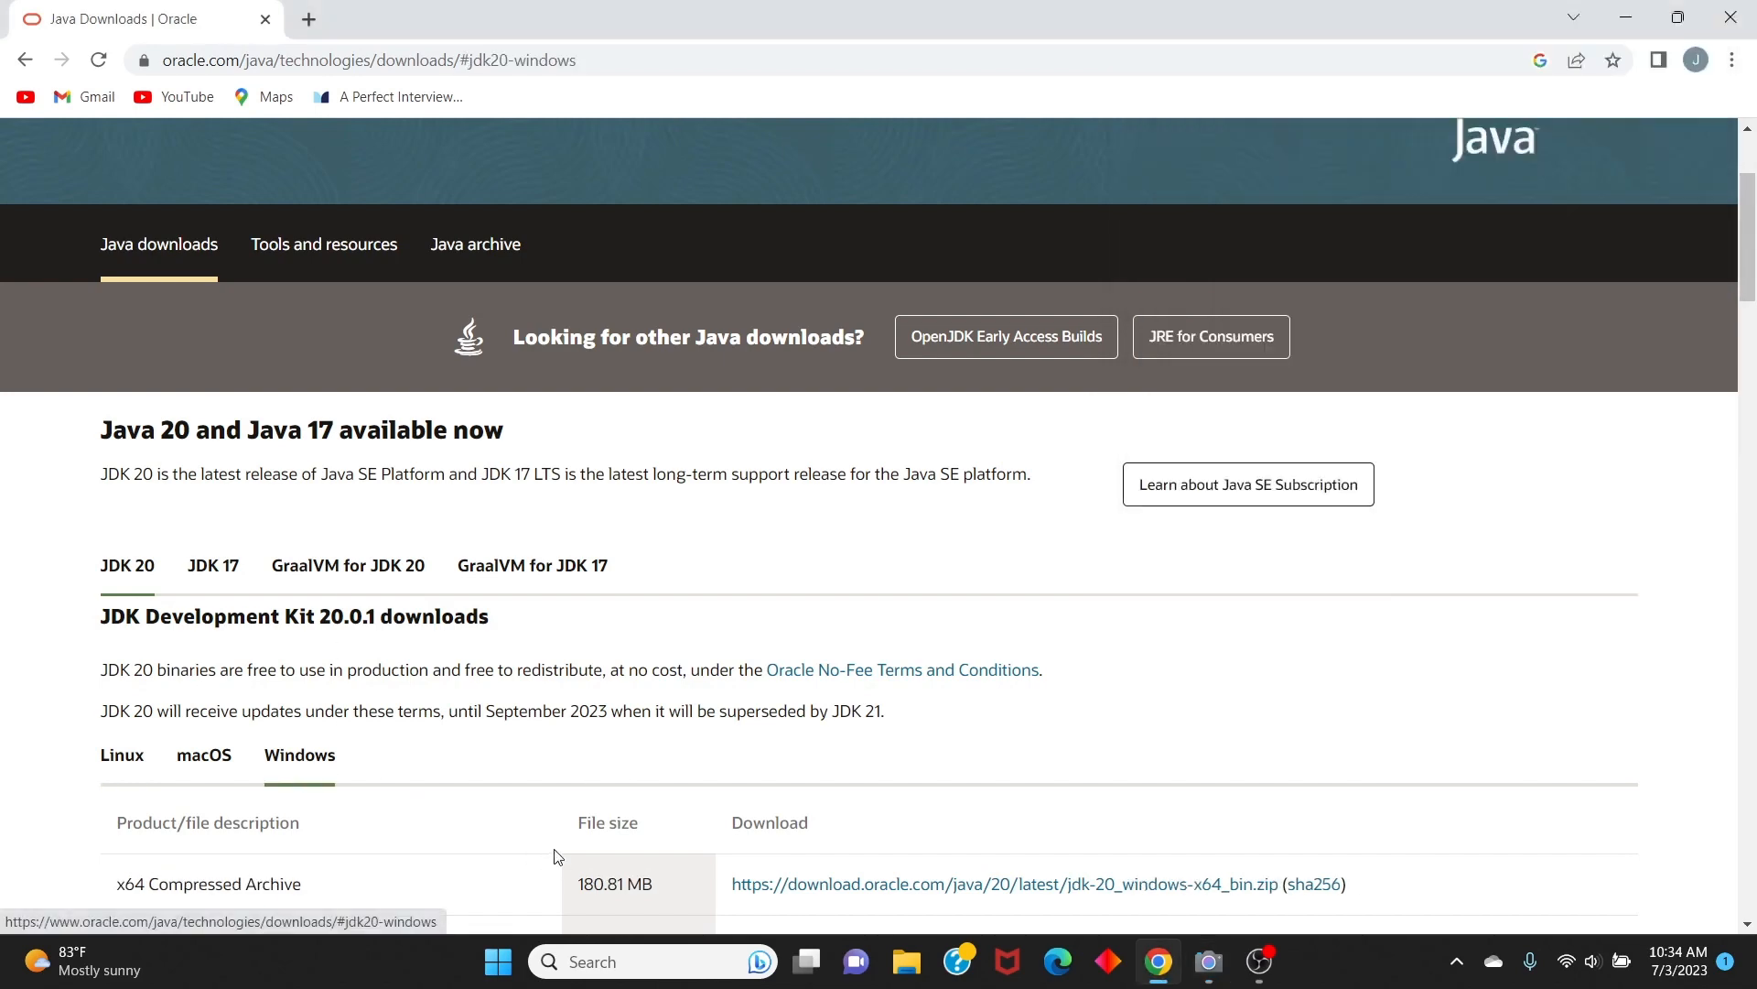
pyautogui.scroll(-3, 558, 857)
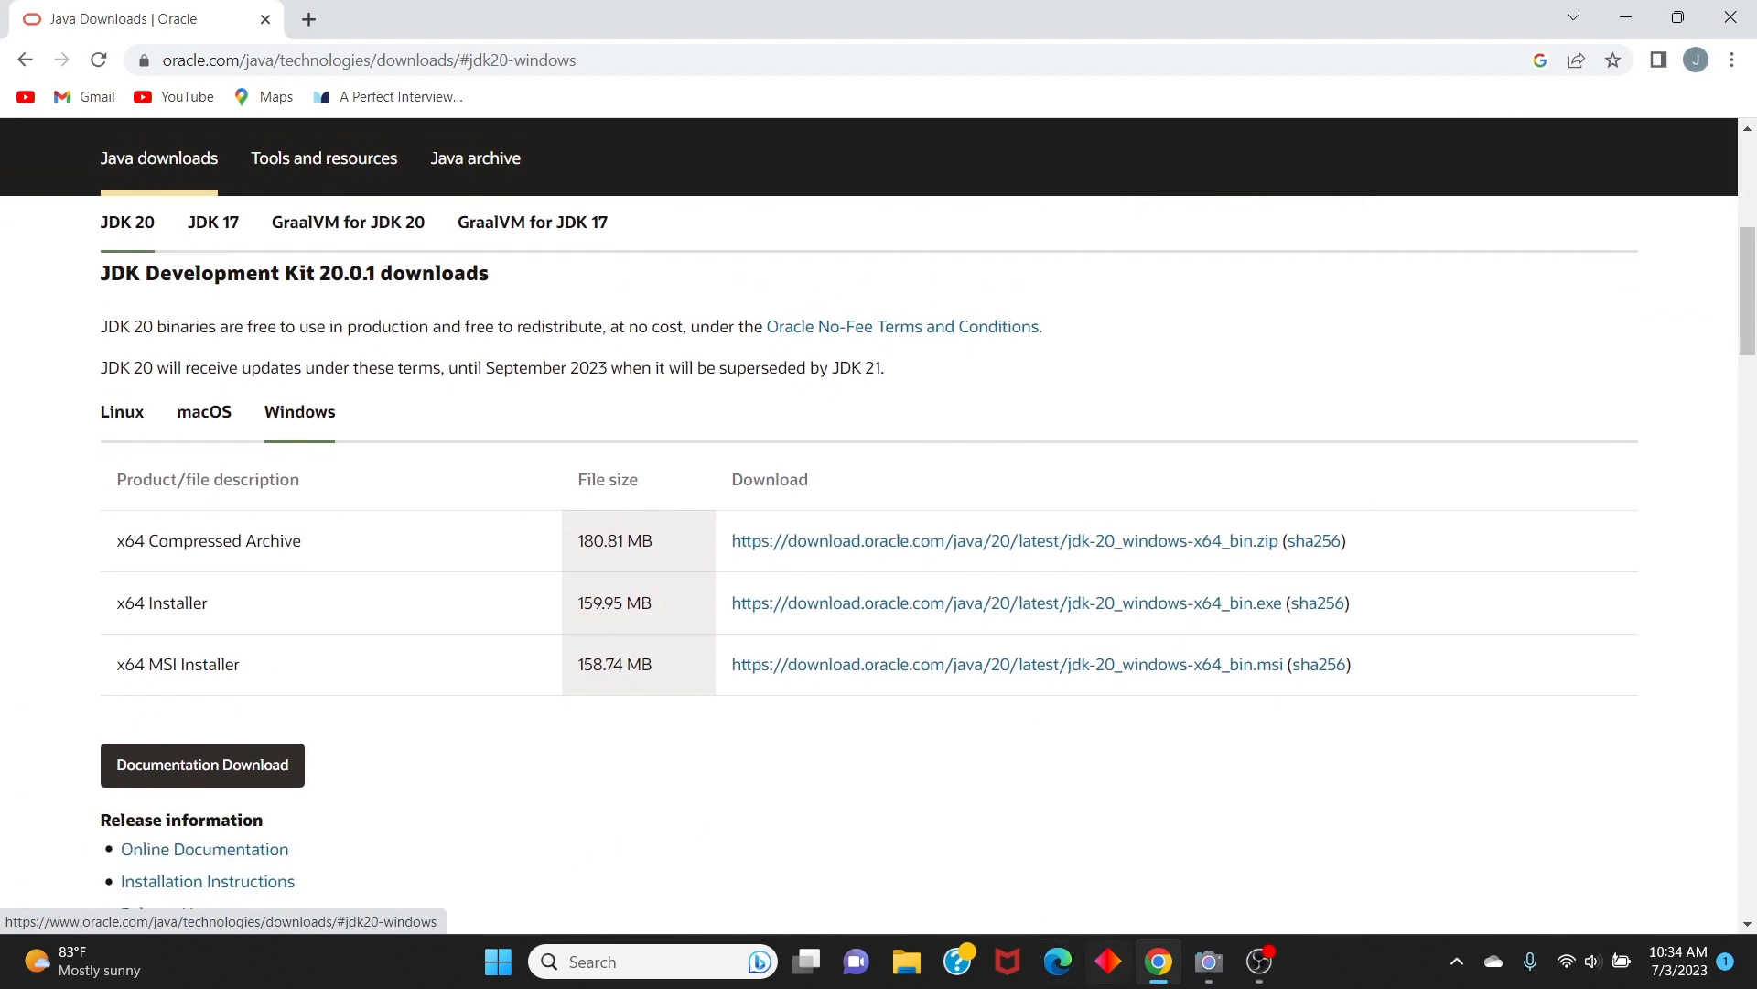
pyautogui.moveTo(1213, 978)
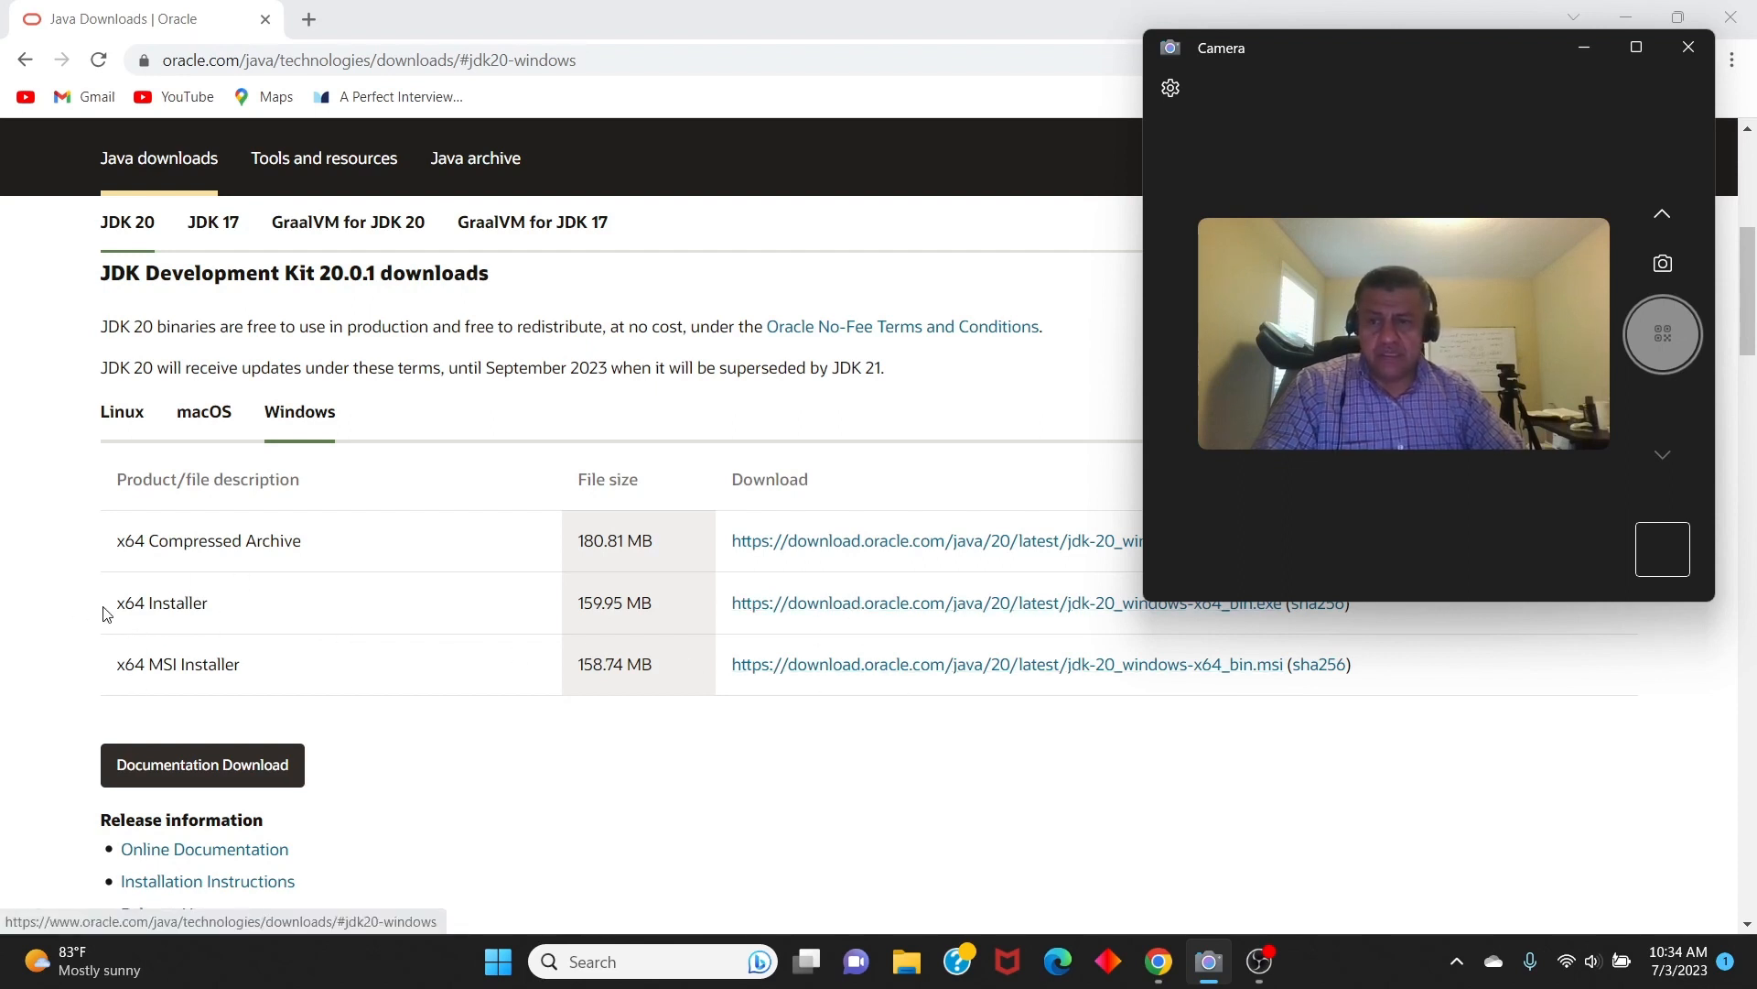
pyautogui.click(834, 616)
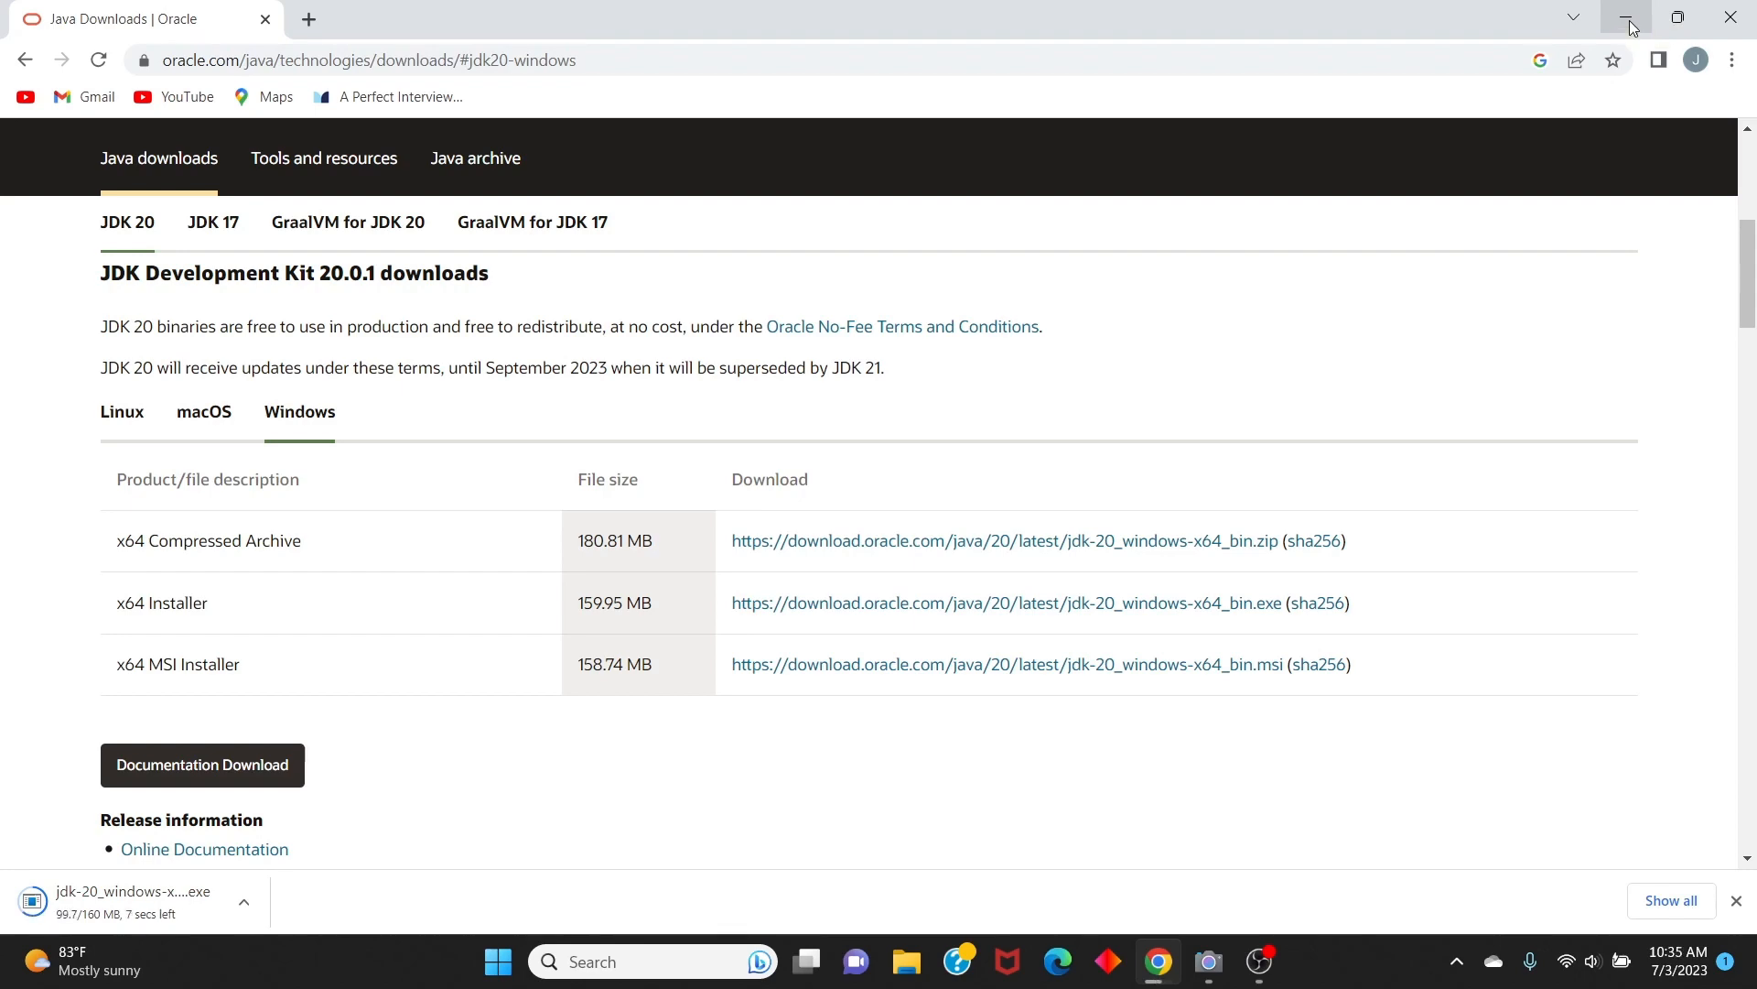
pyautogui.click(1626, 18)
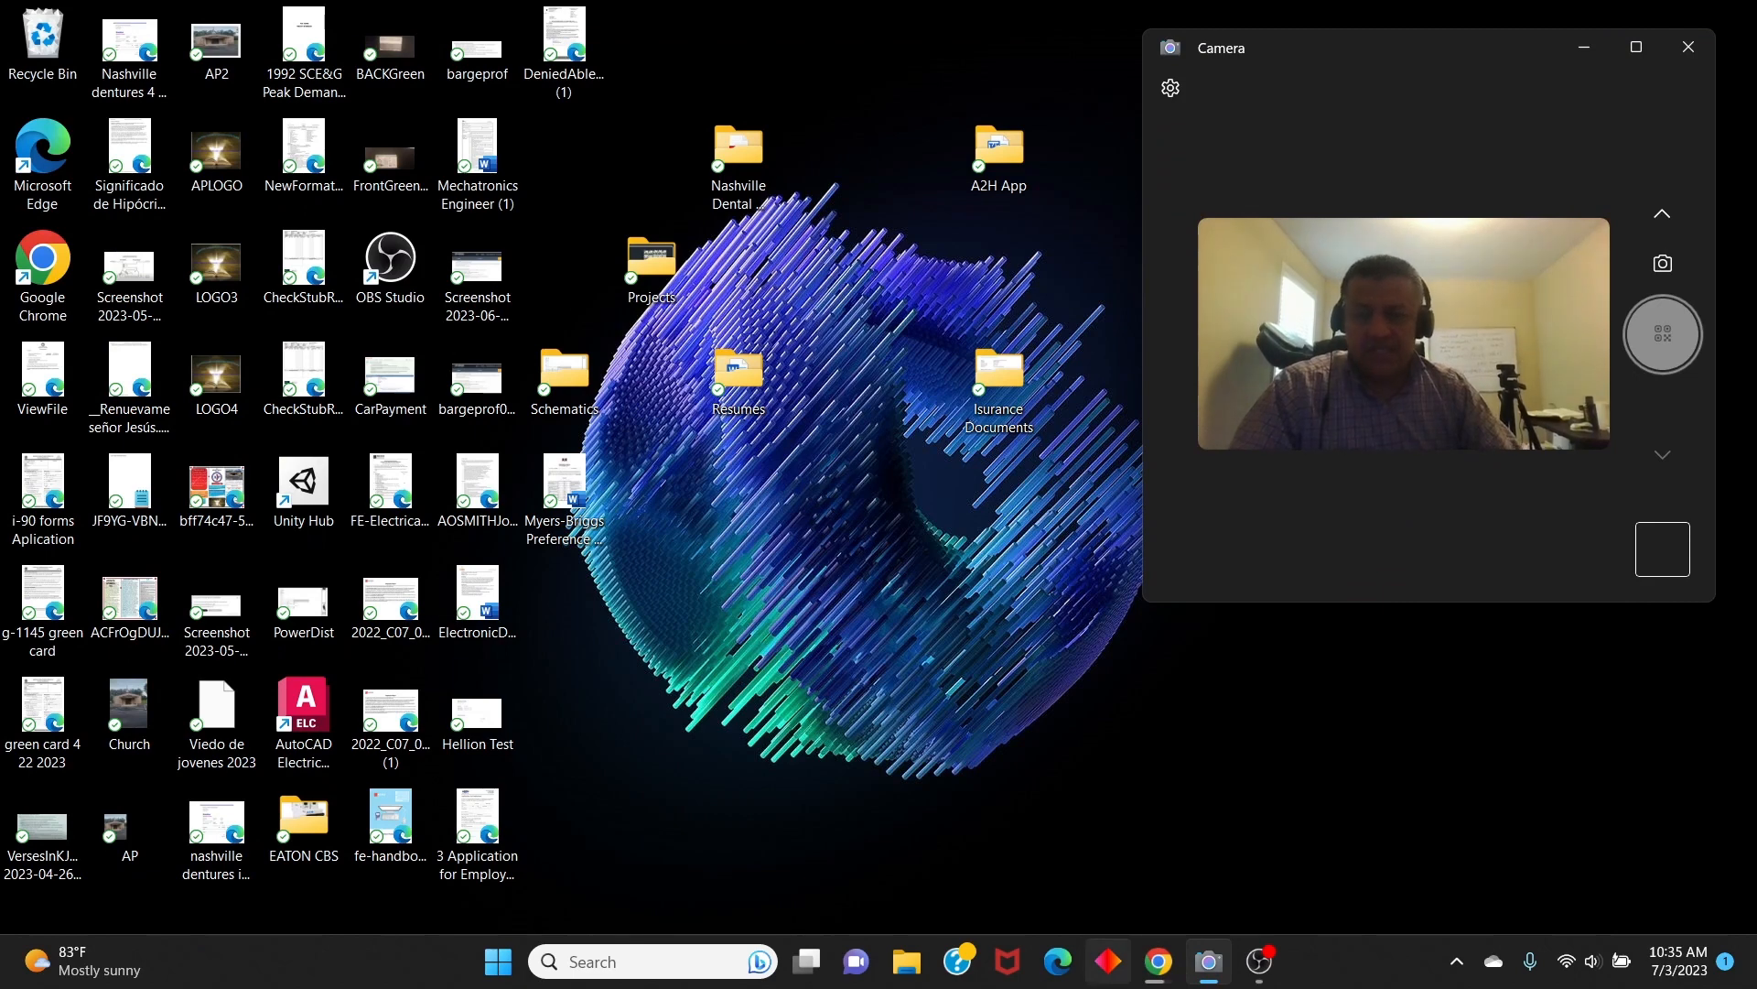
pyautogui.moveTo(1168, 952)
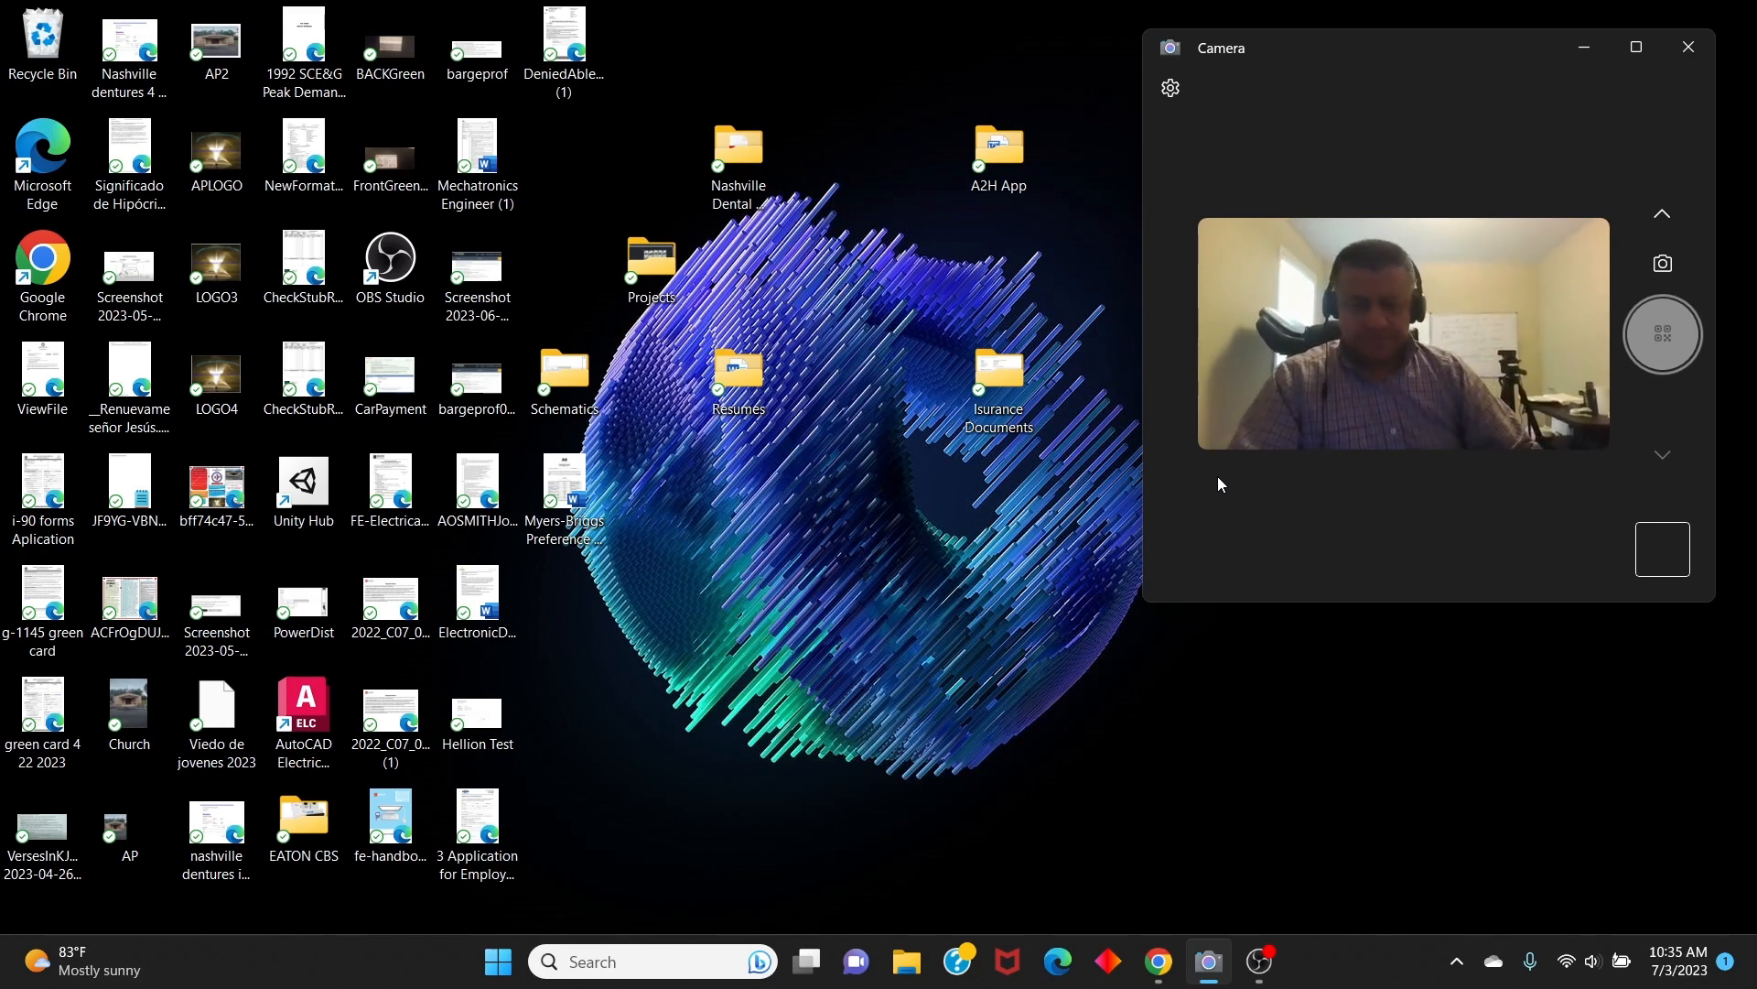
pyautogui.click(1159, 961)
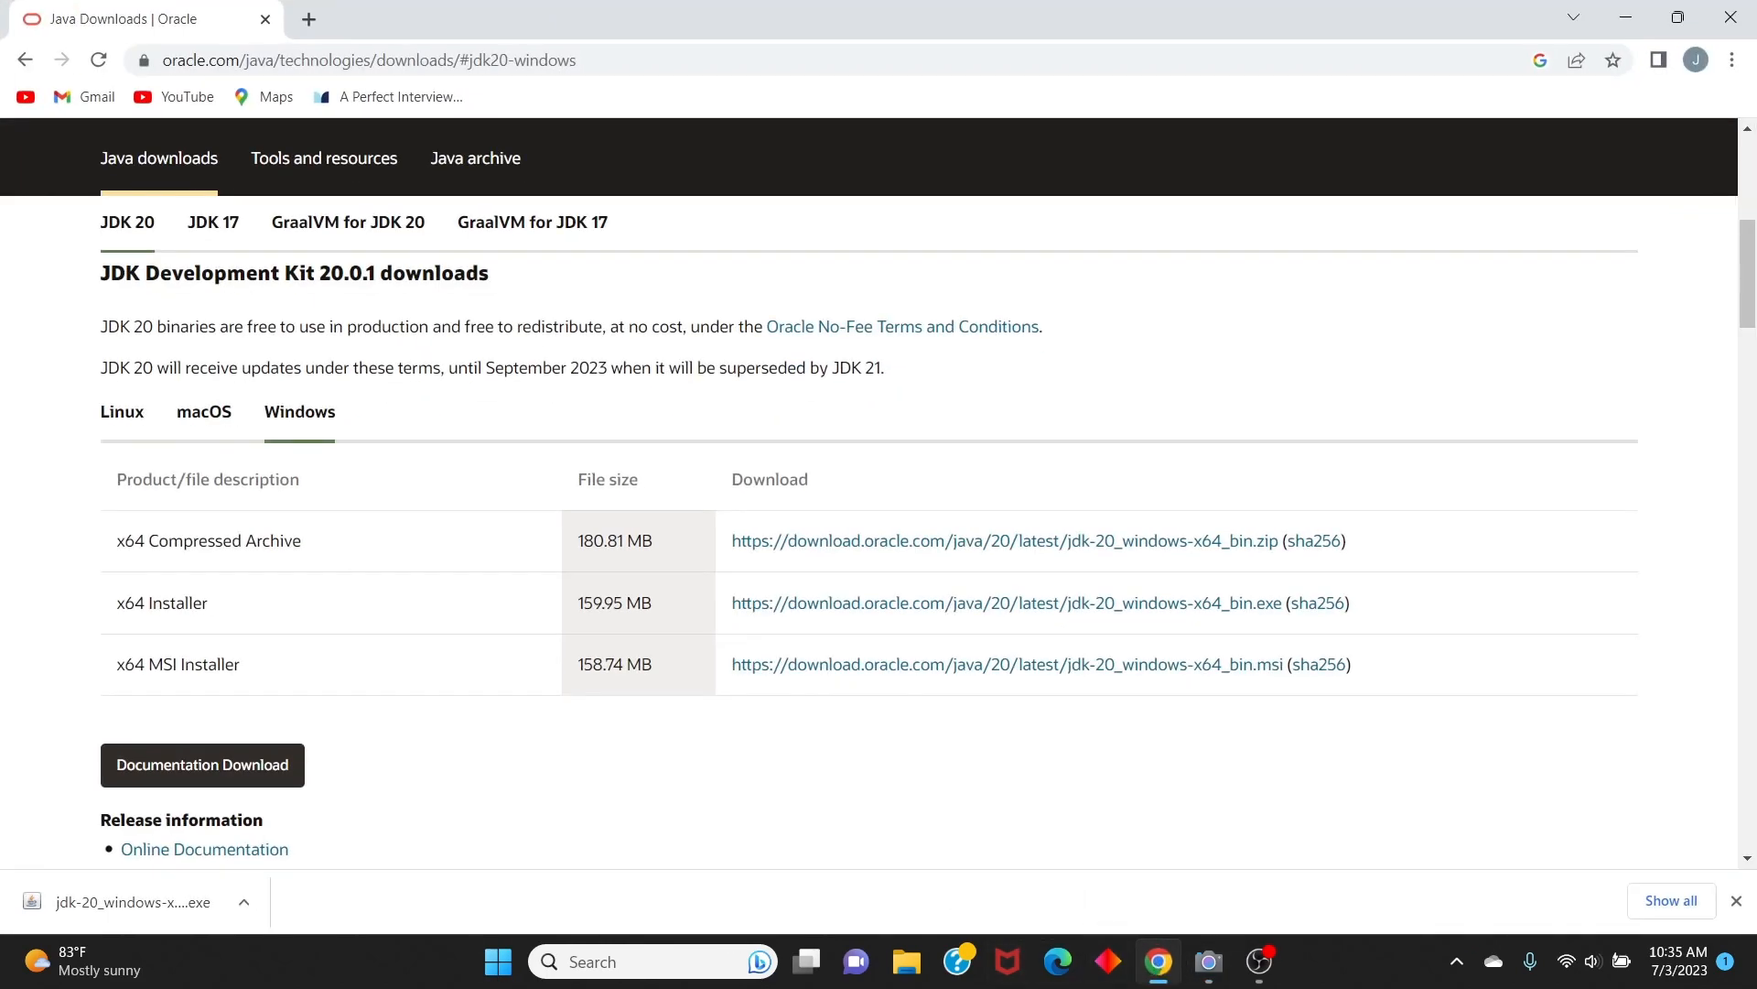
pyautogui.click(1626, 20)
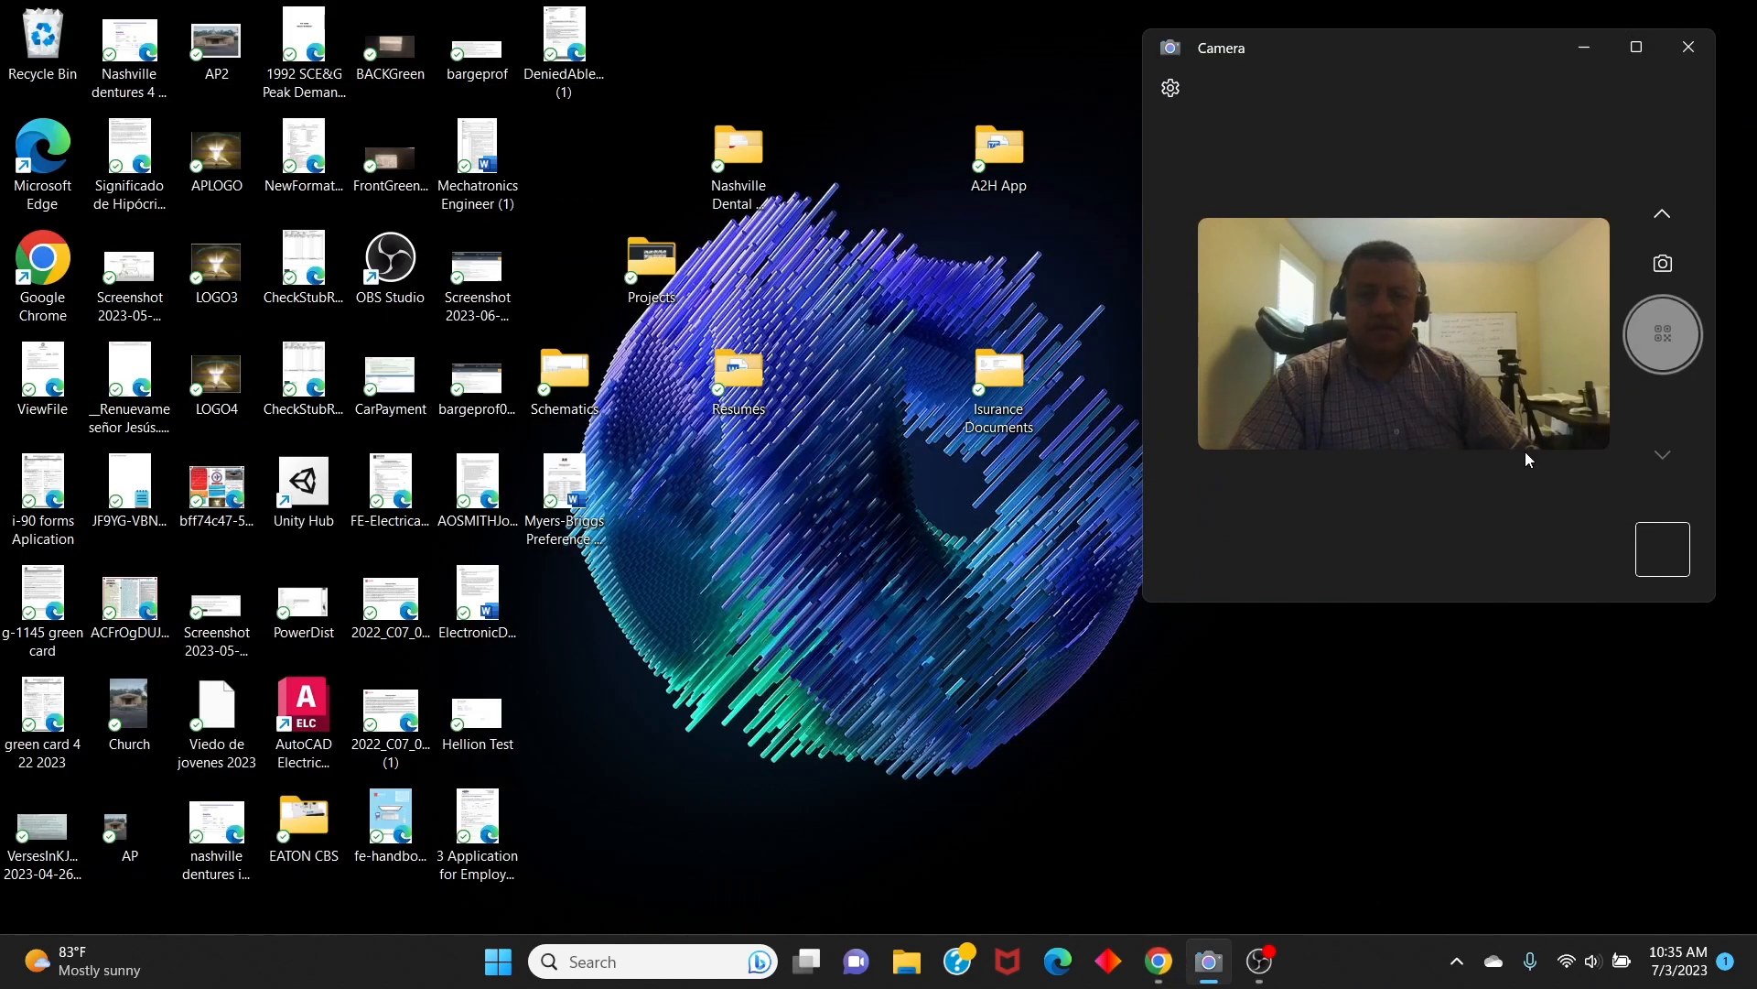
pyautogui.click(1160, 969)
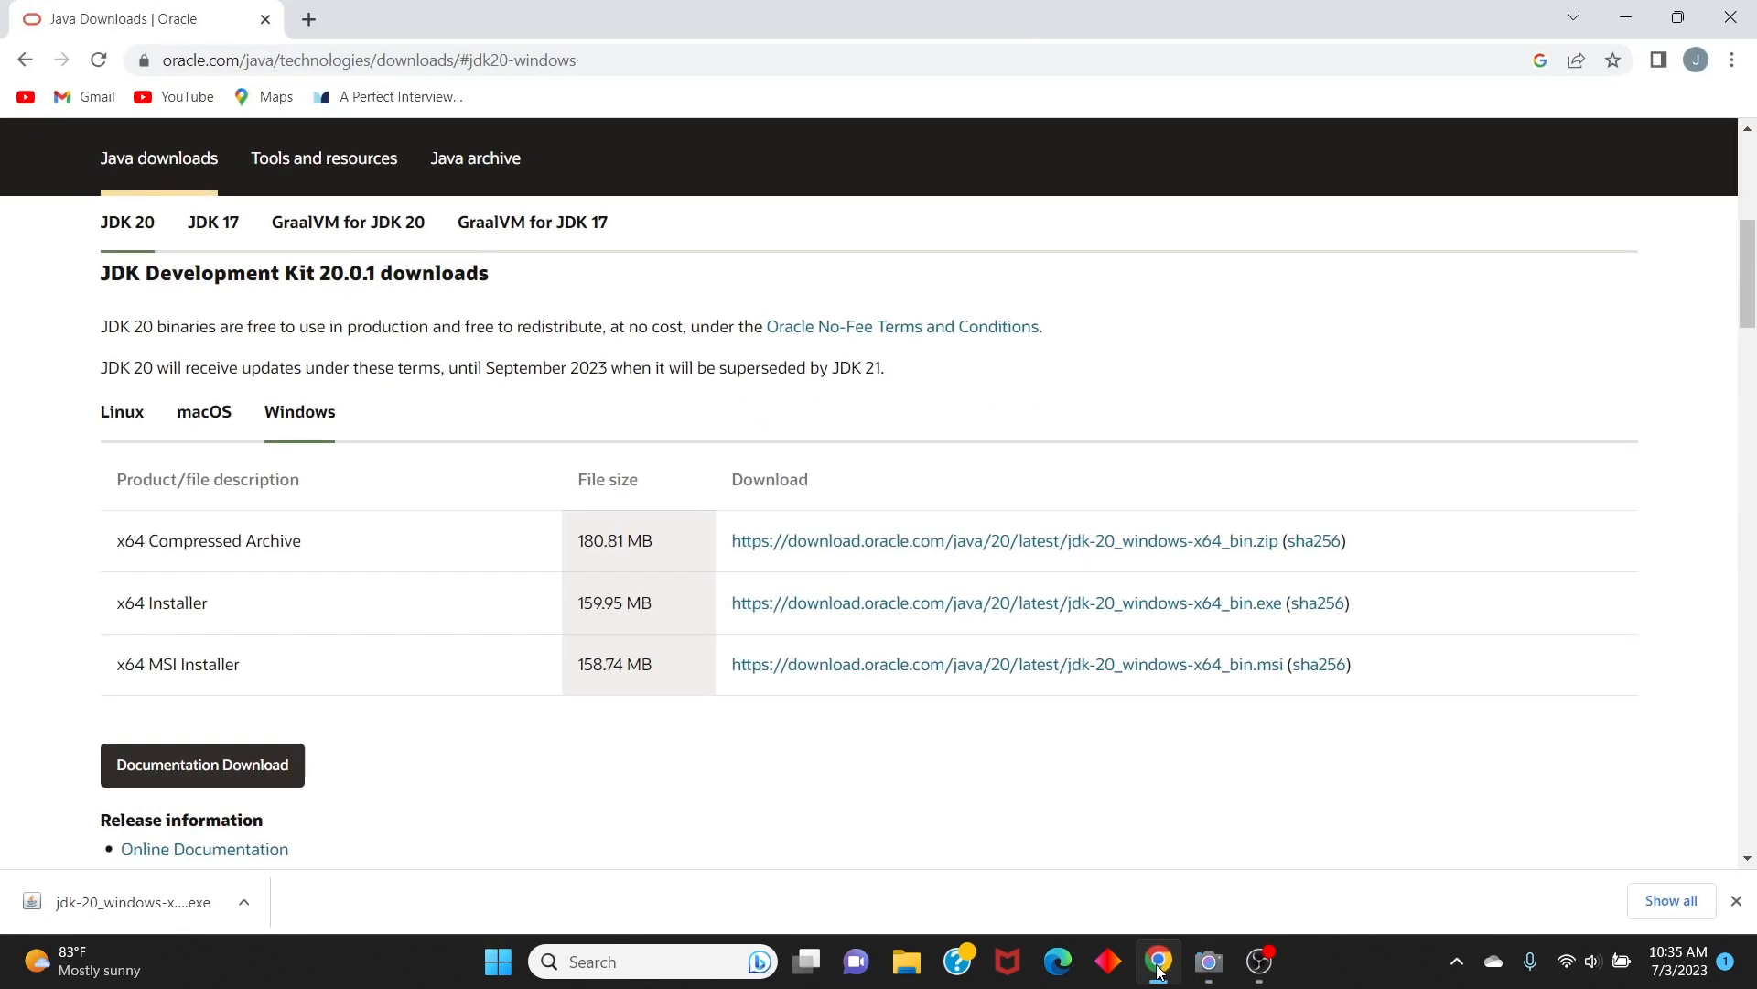
# Launch the downloaded JDK 20 Windows installer and minimize the browser window to bring the setup wizard into view
pyautogui.click(155, 906)
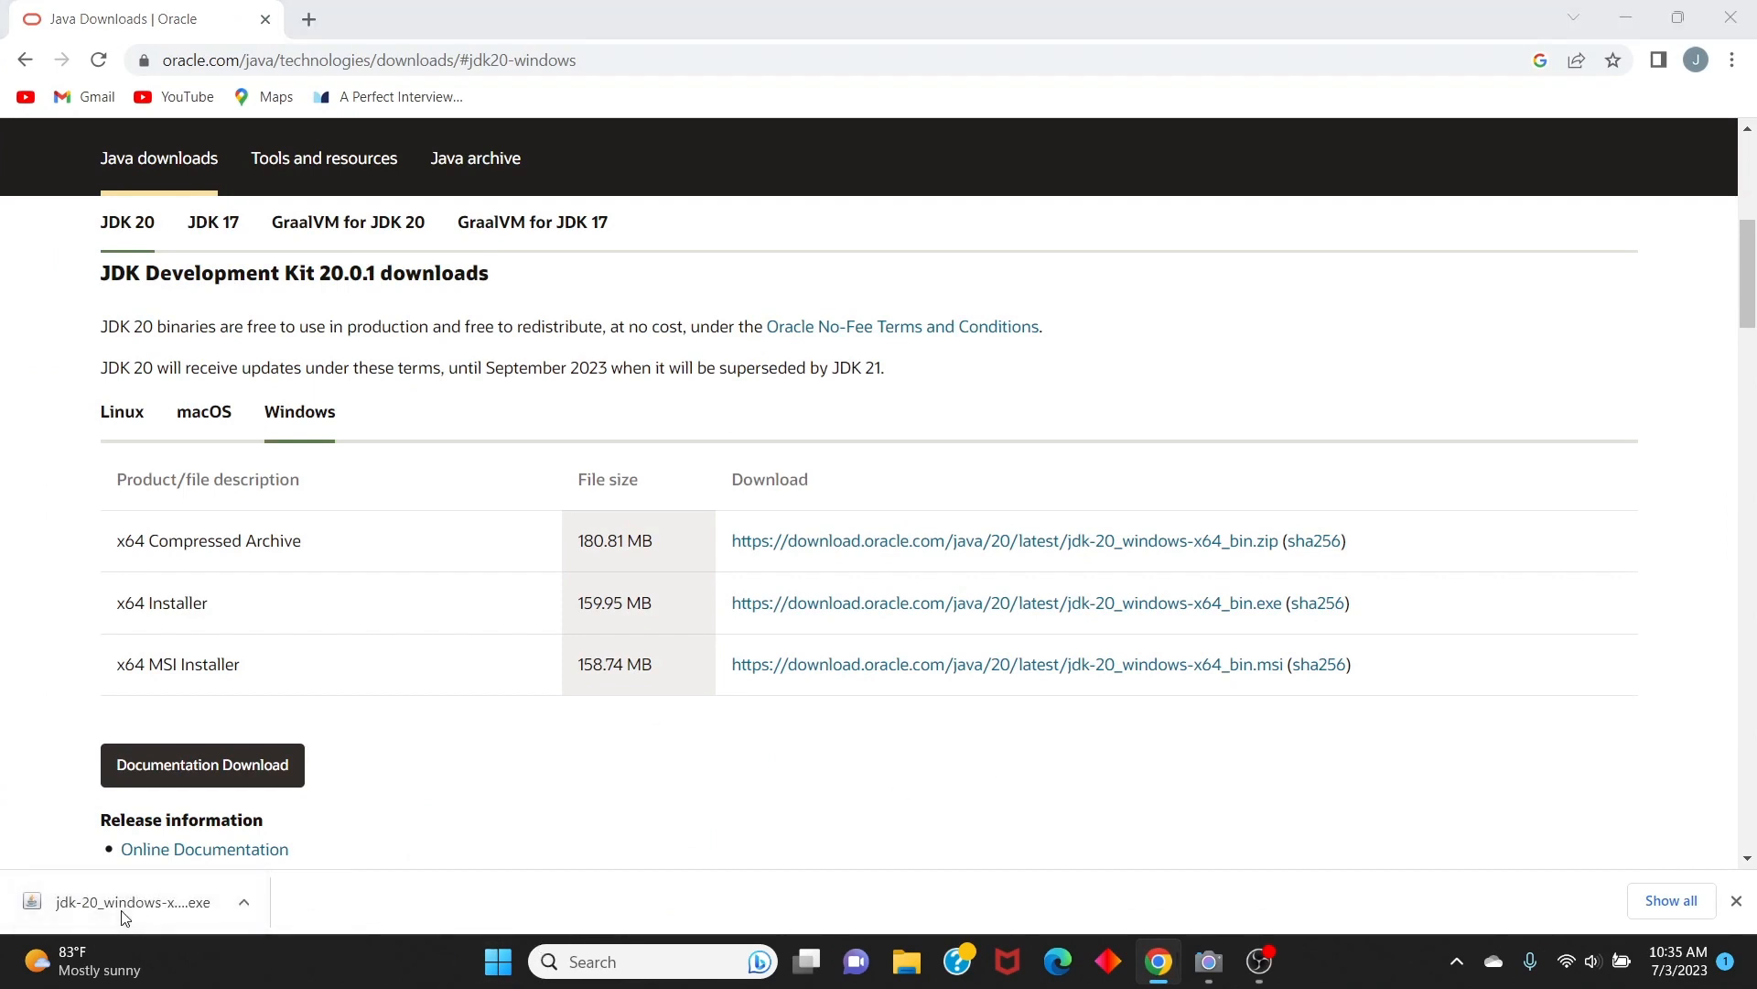
pyautogui.click(761, 675)
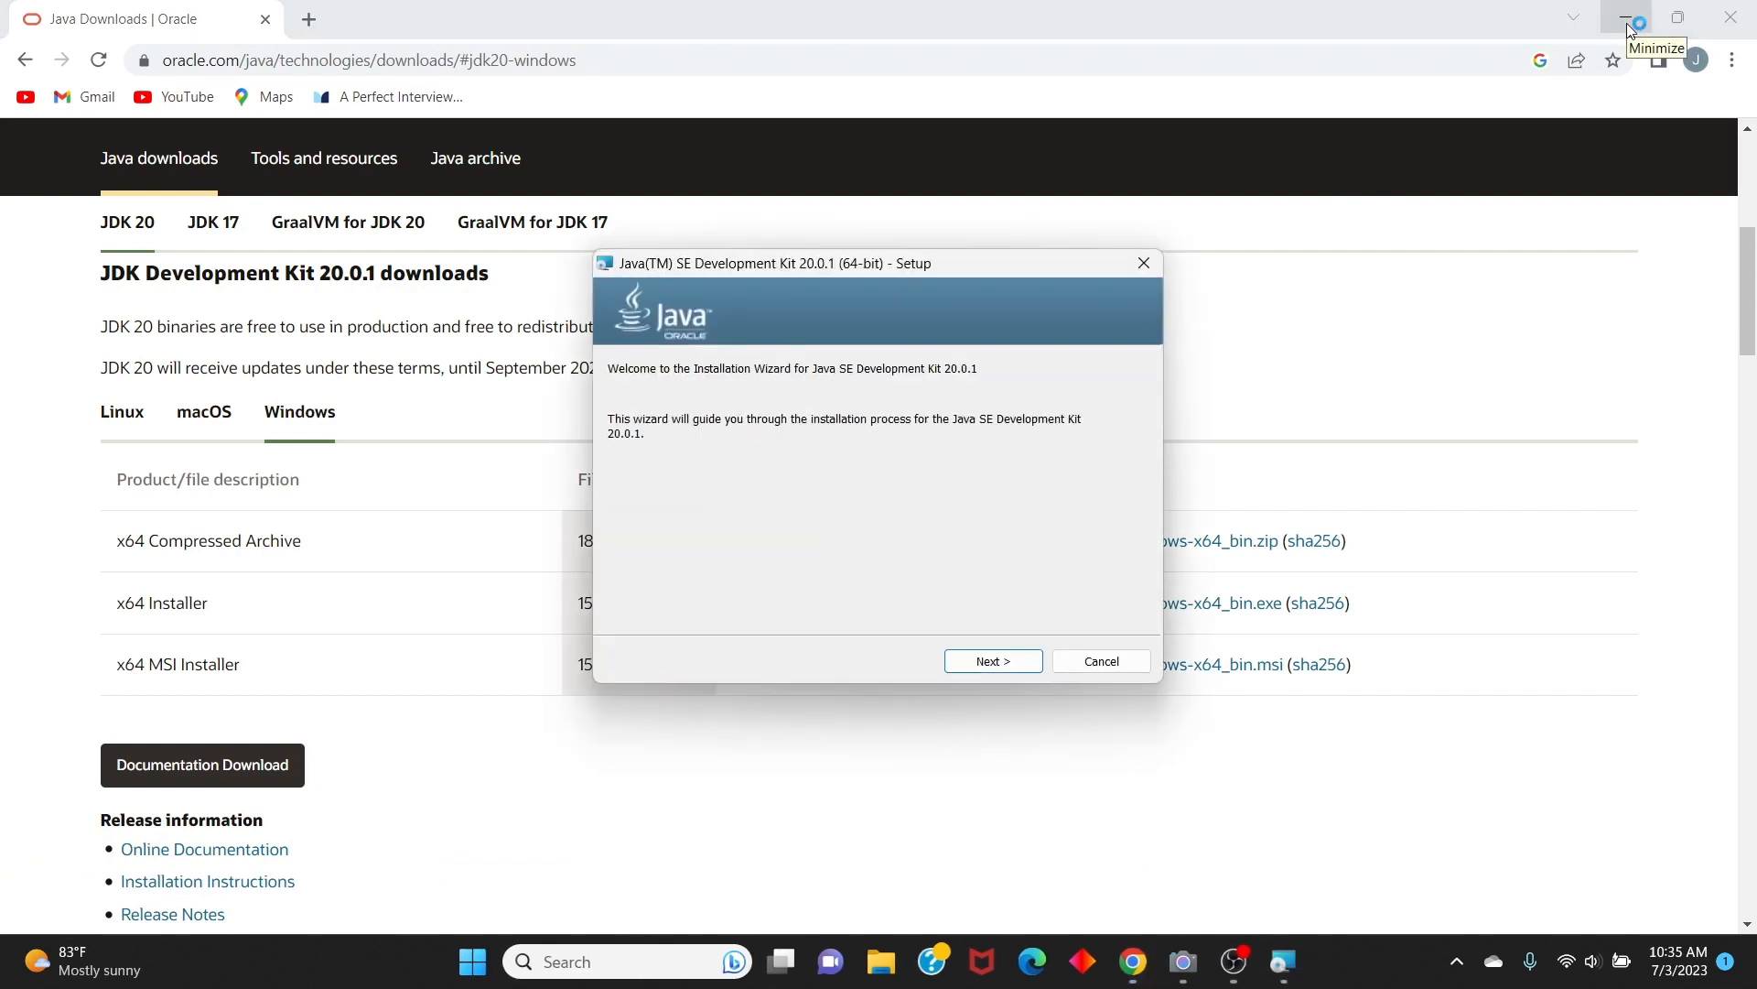
pyautogui.click(1627, 22)
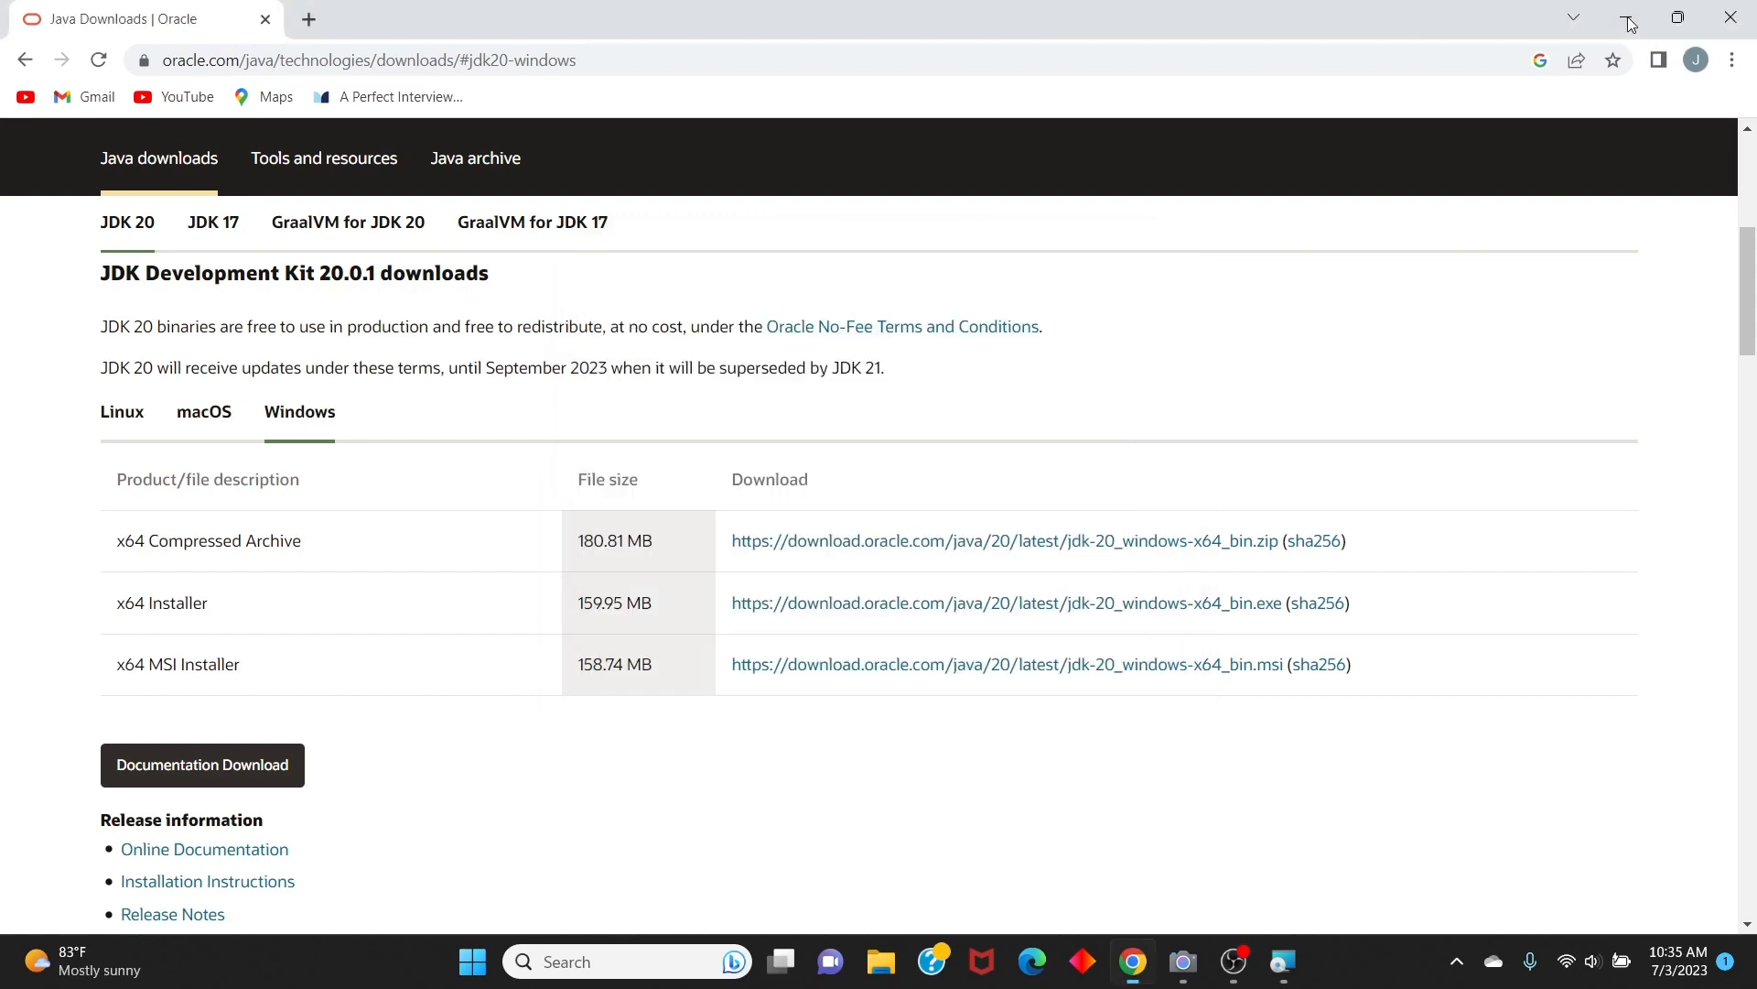
pyautogui.click(1630, 25)
pyautogui.moveTo(1185, 968)
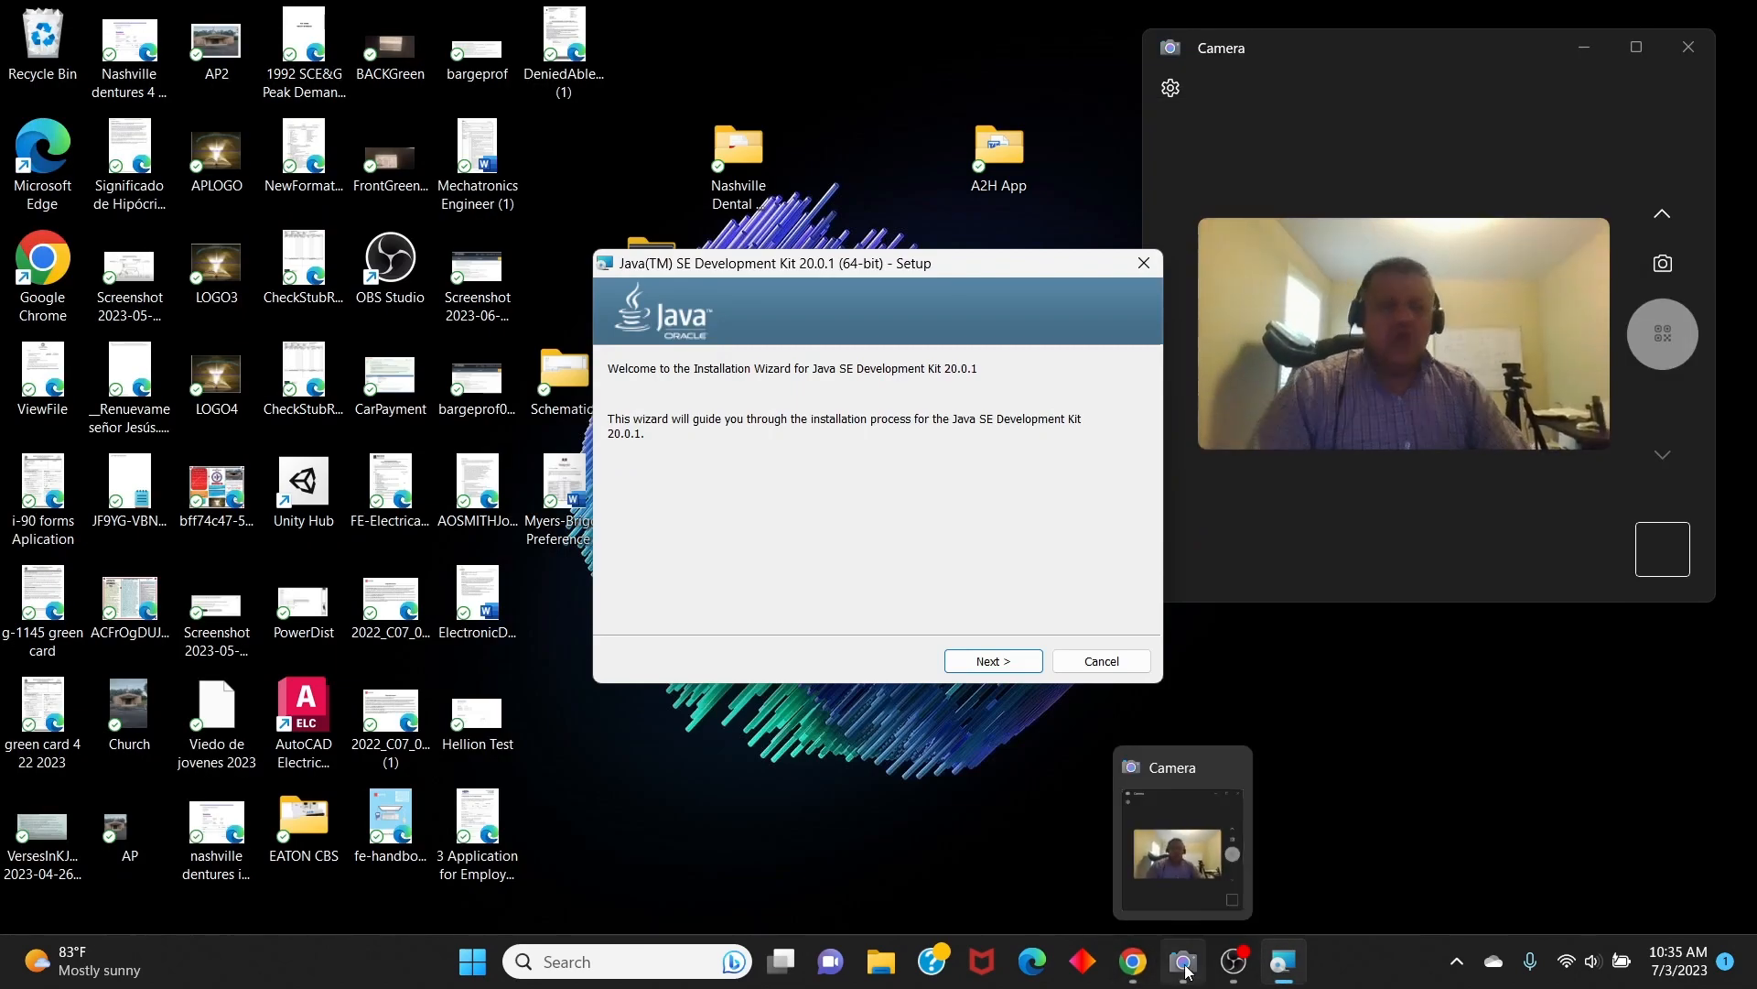
# Install Java SE Development Kit 20.0.1 in the default folder C:\Program Files\Java\jdk-20\ and close the setup wizard
pyautogui.click(991, 663)
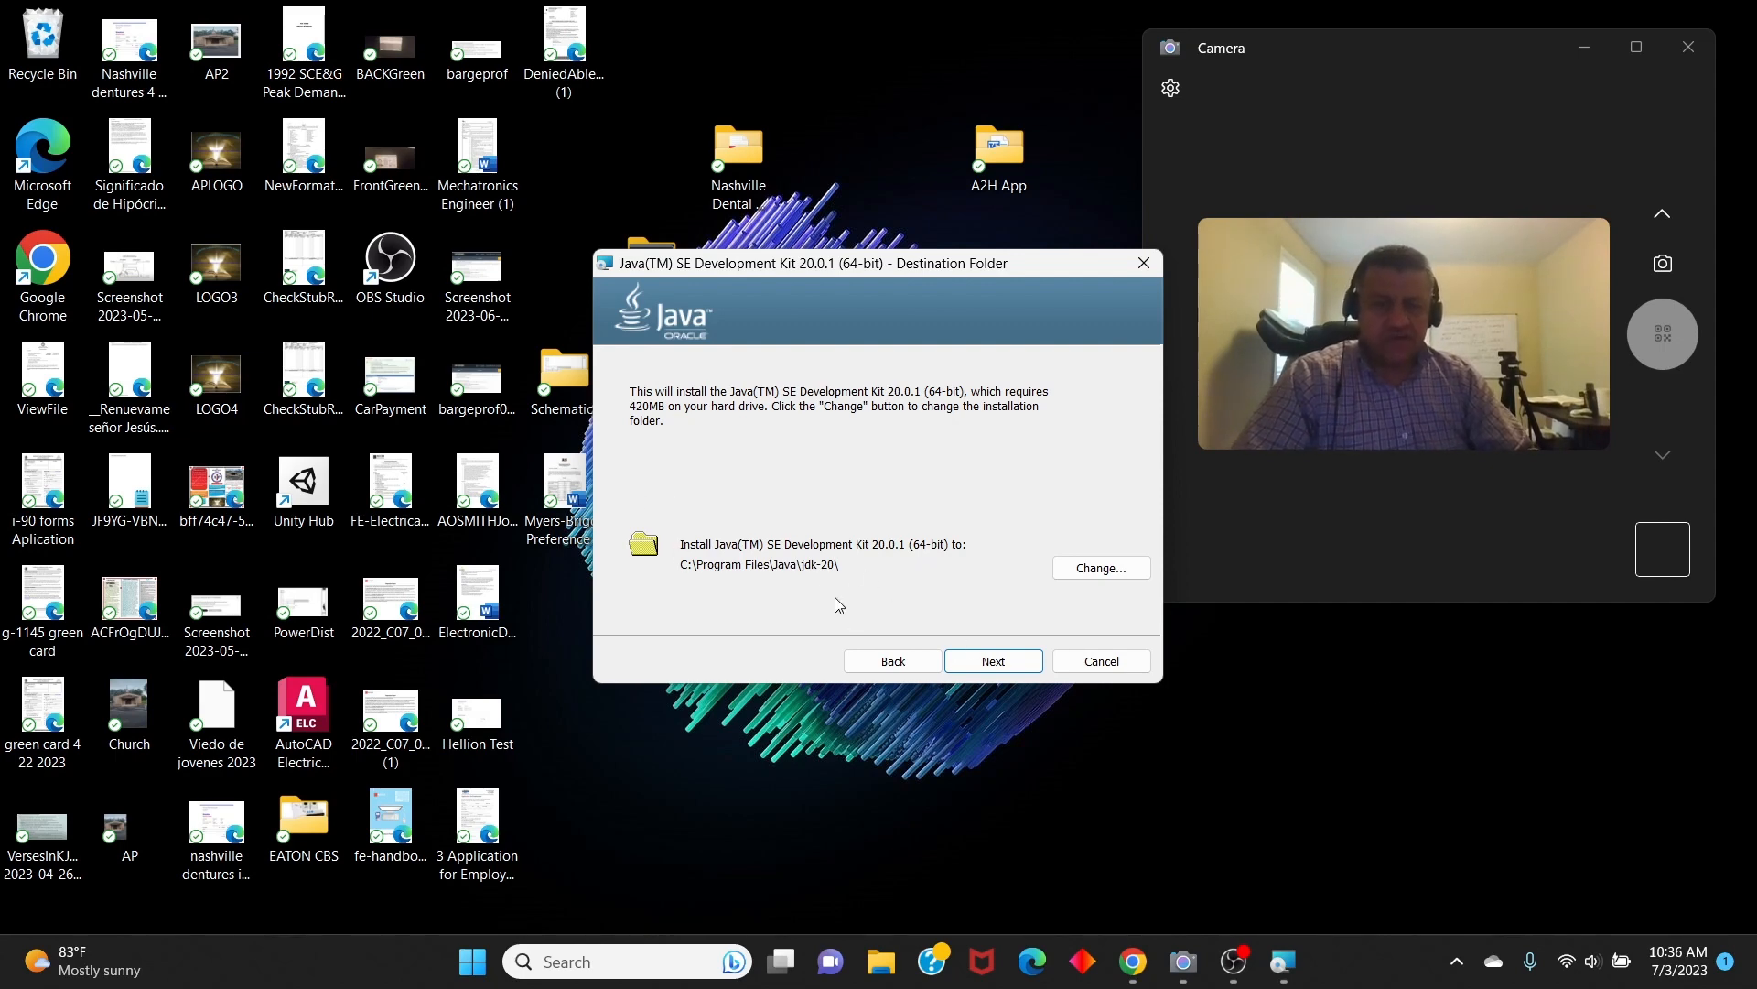
pyautogui.click(995, 663)
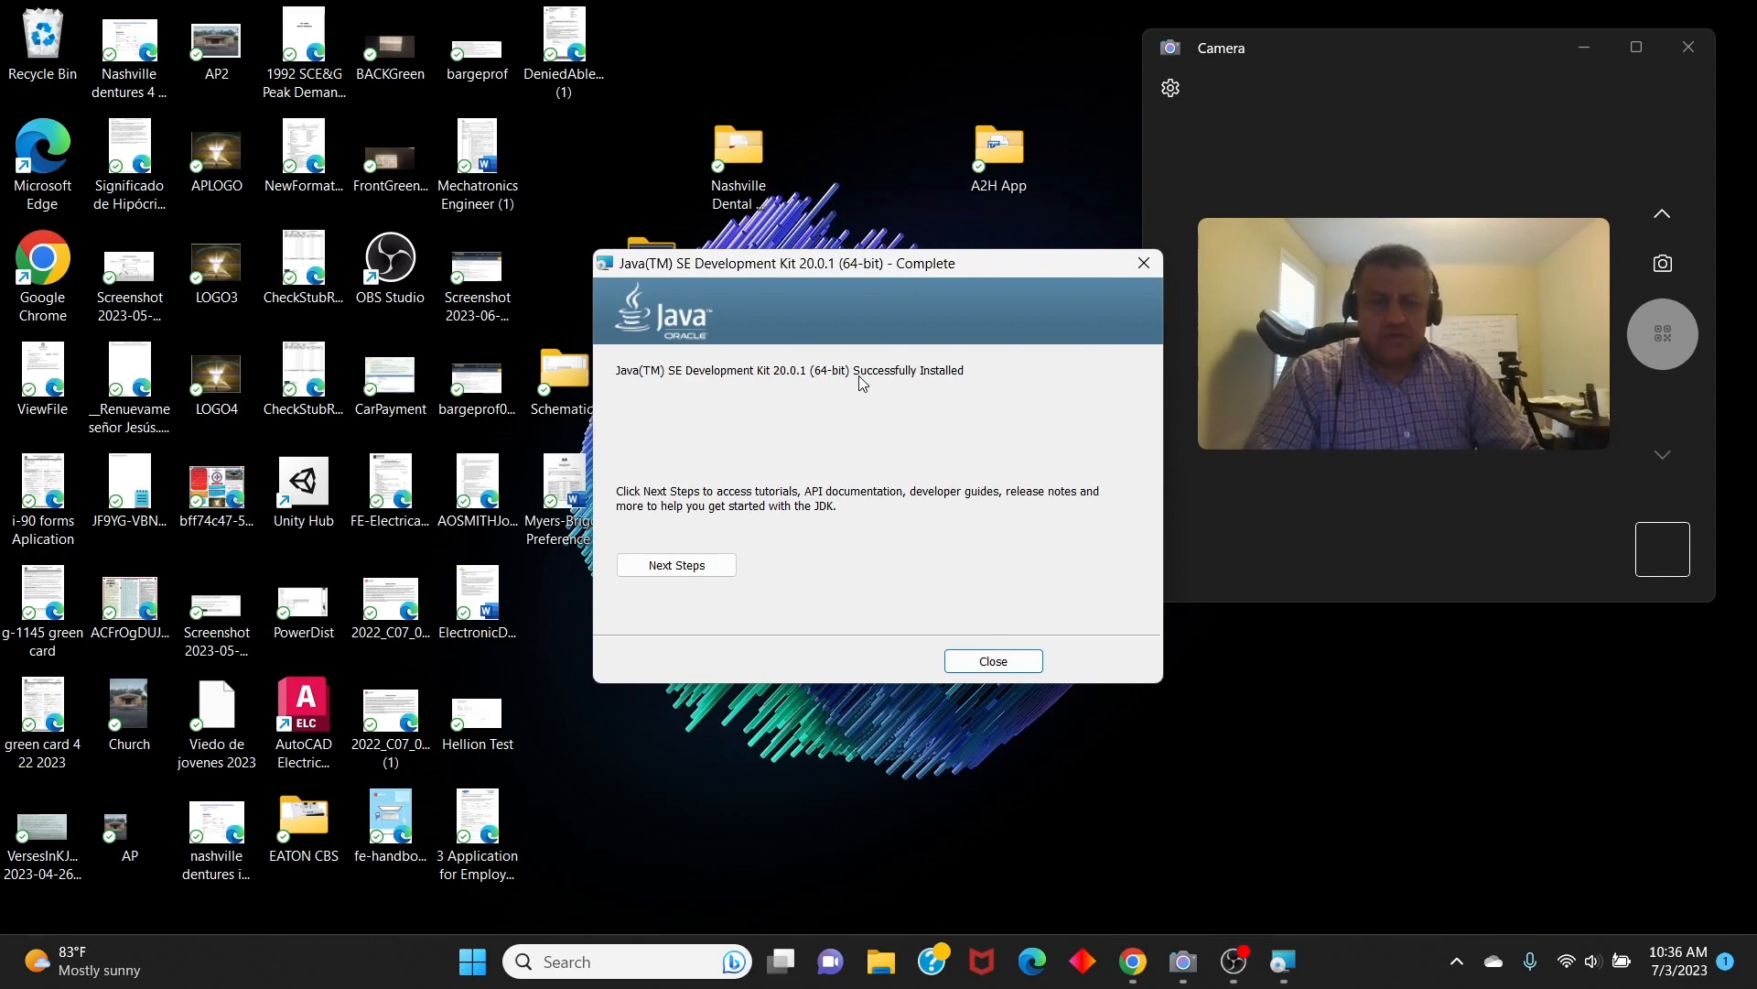
pyautogui.click(1005, 663)
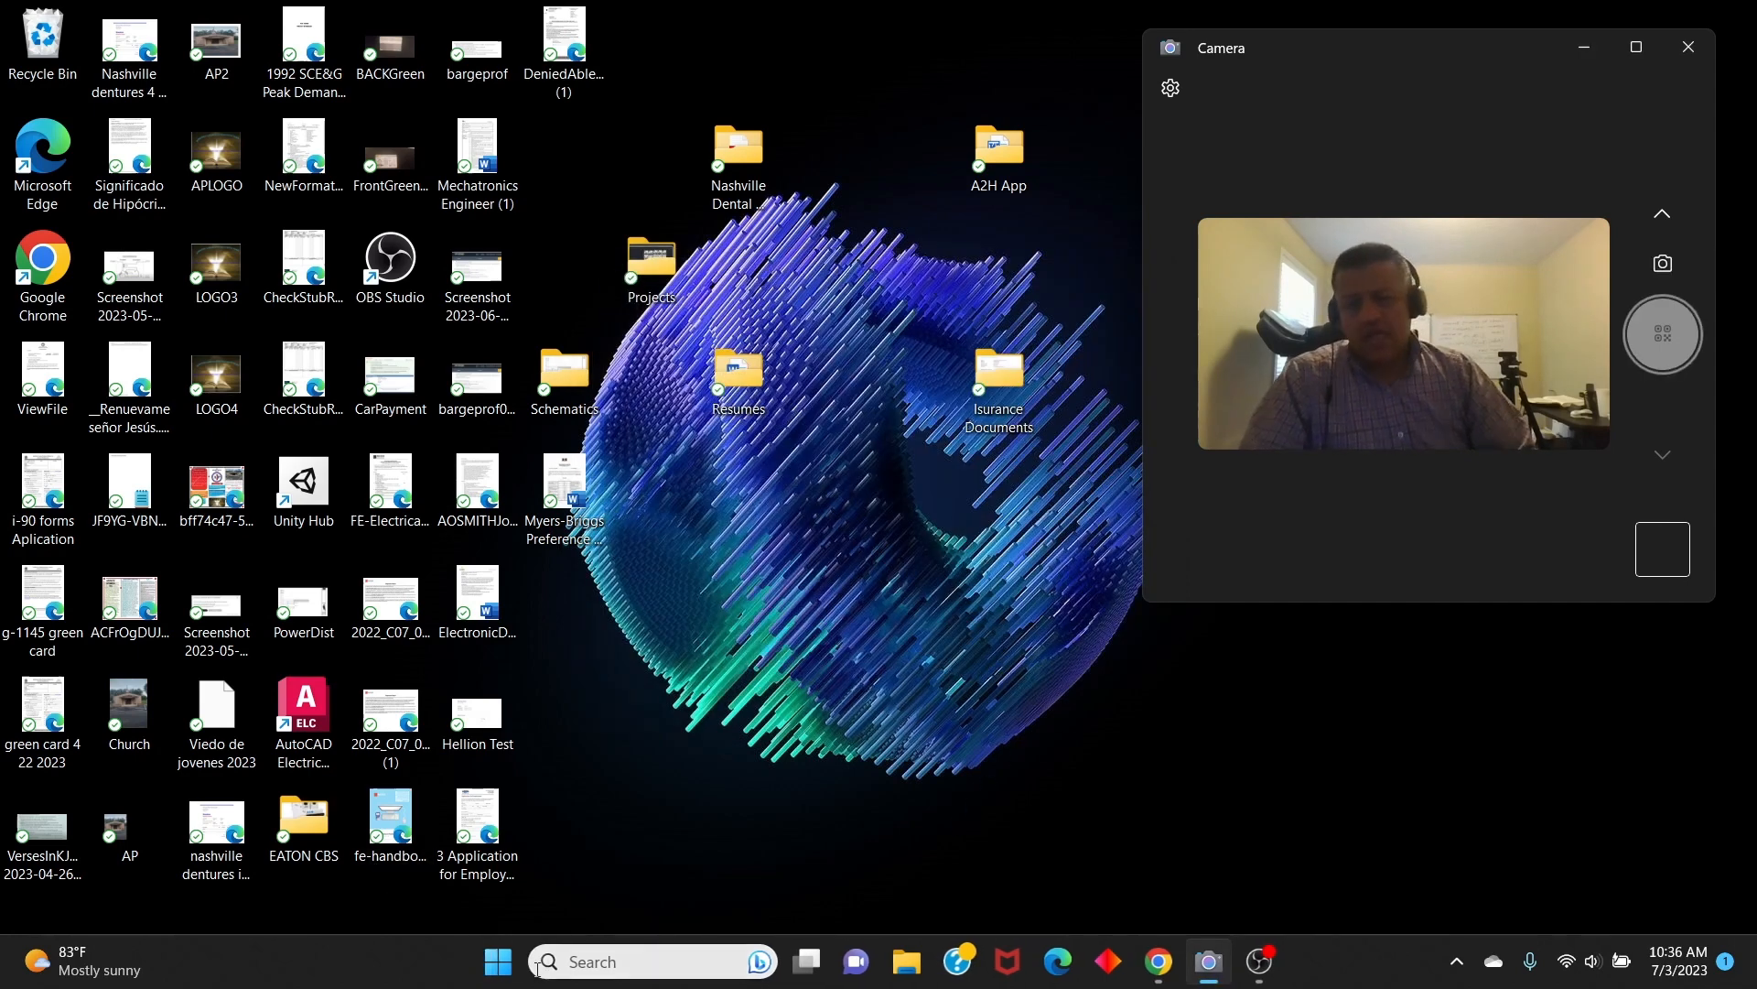
# Search Windows for "sys" and open the Edit the system environment variables settings
pyautogui.click(571, 969)
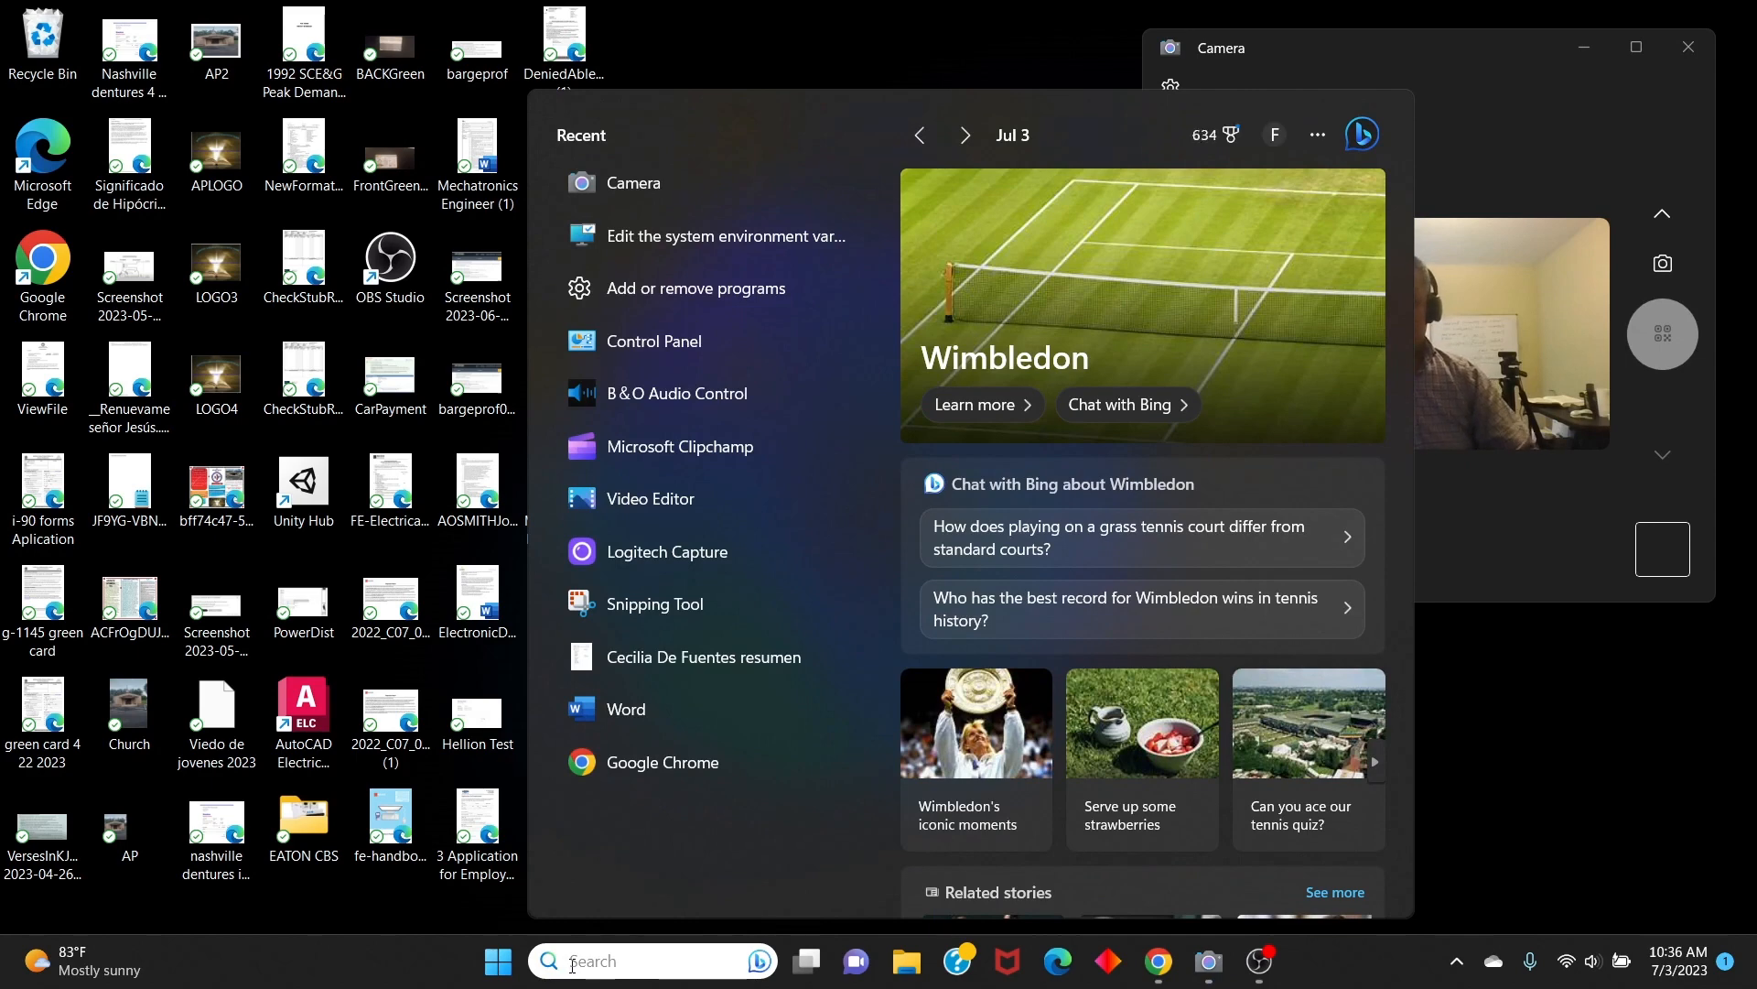
pyautogui.write('sy')
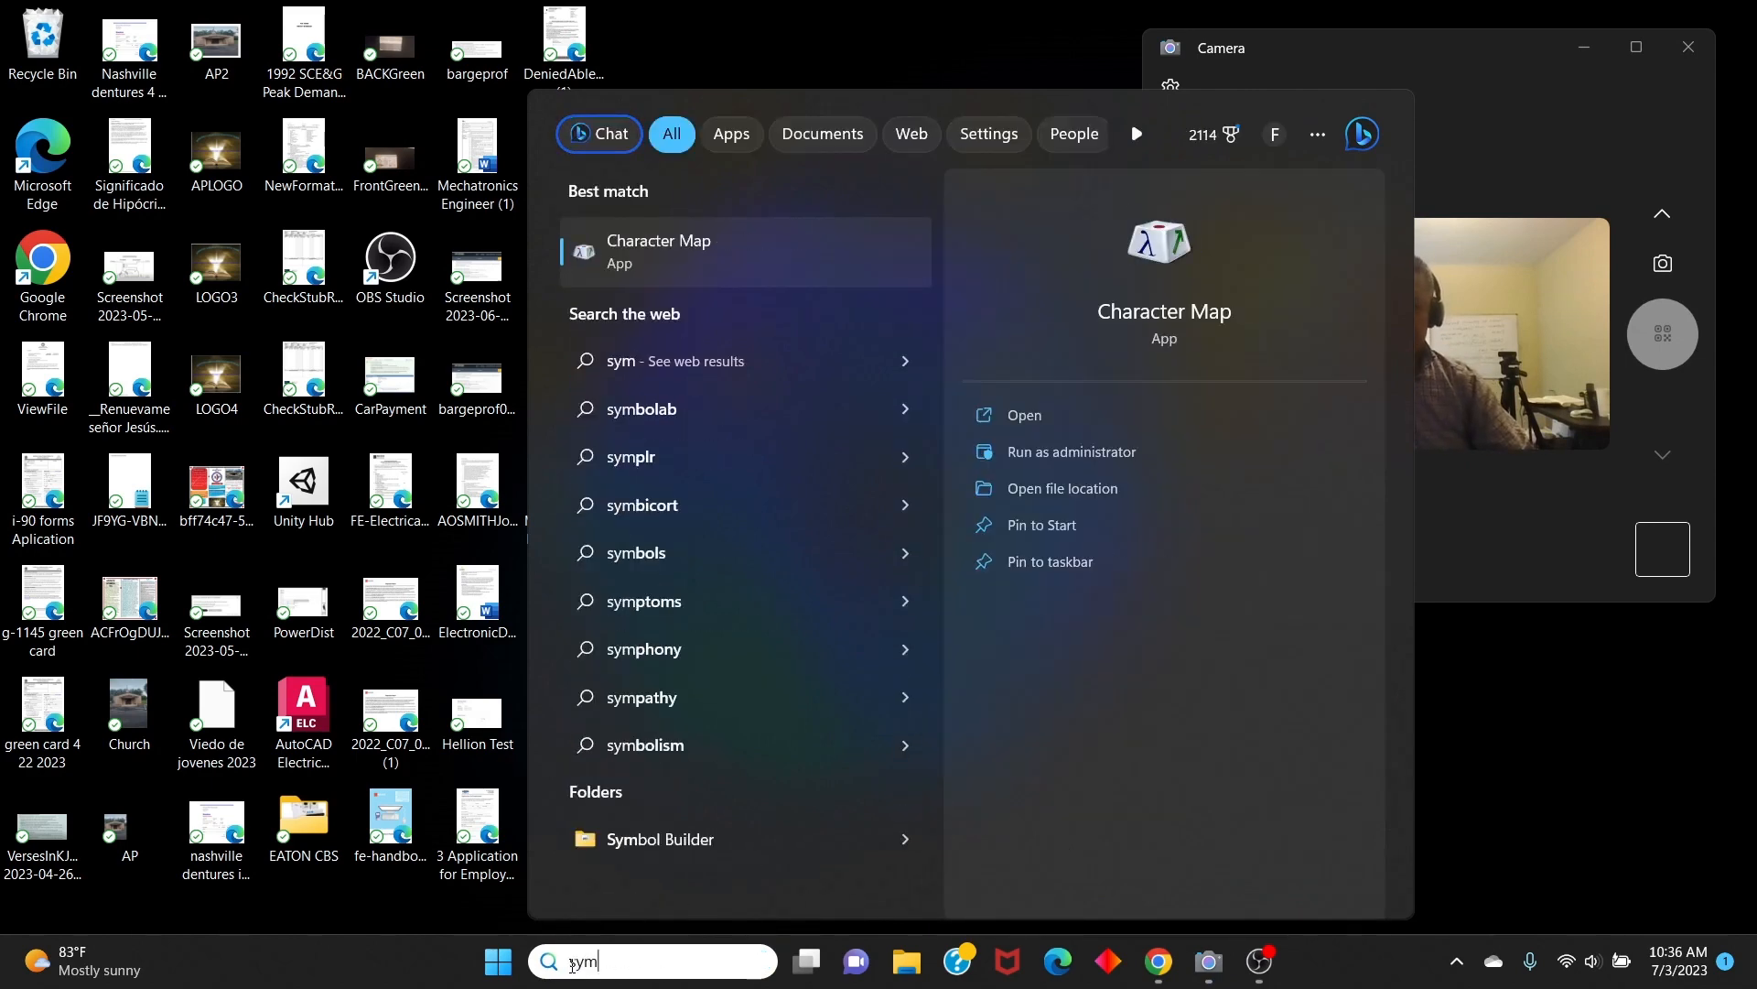
pyautogui.write('m')
pyautogui.press('BackSpace')
pyautogui.write('s')
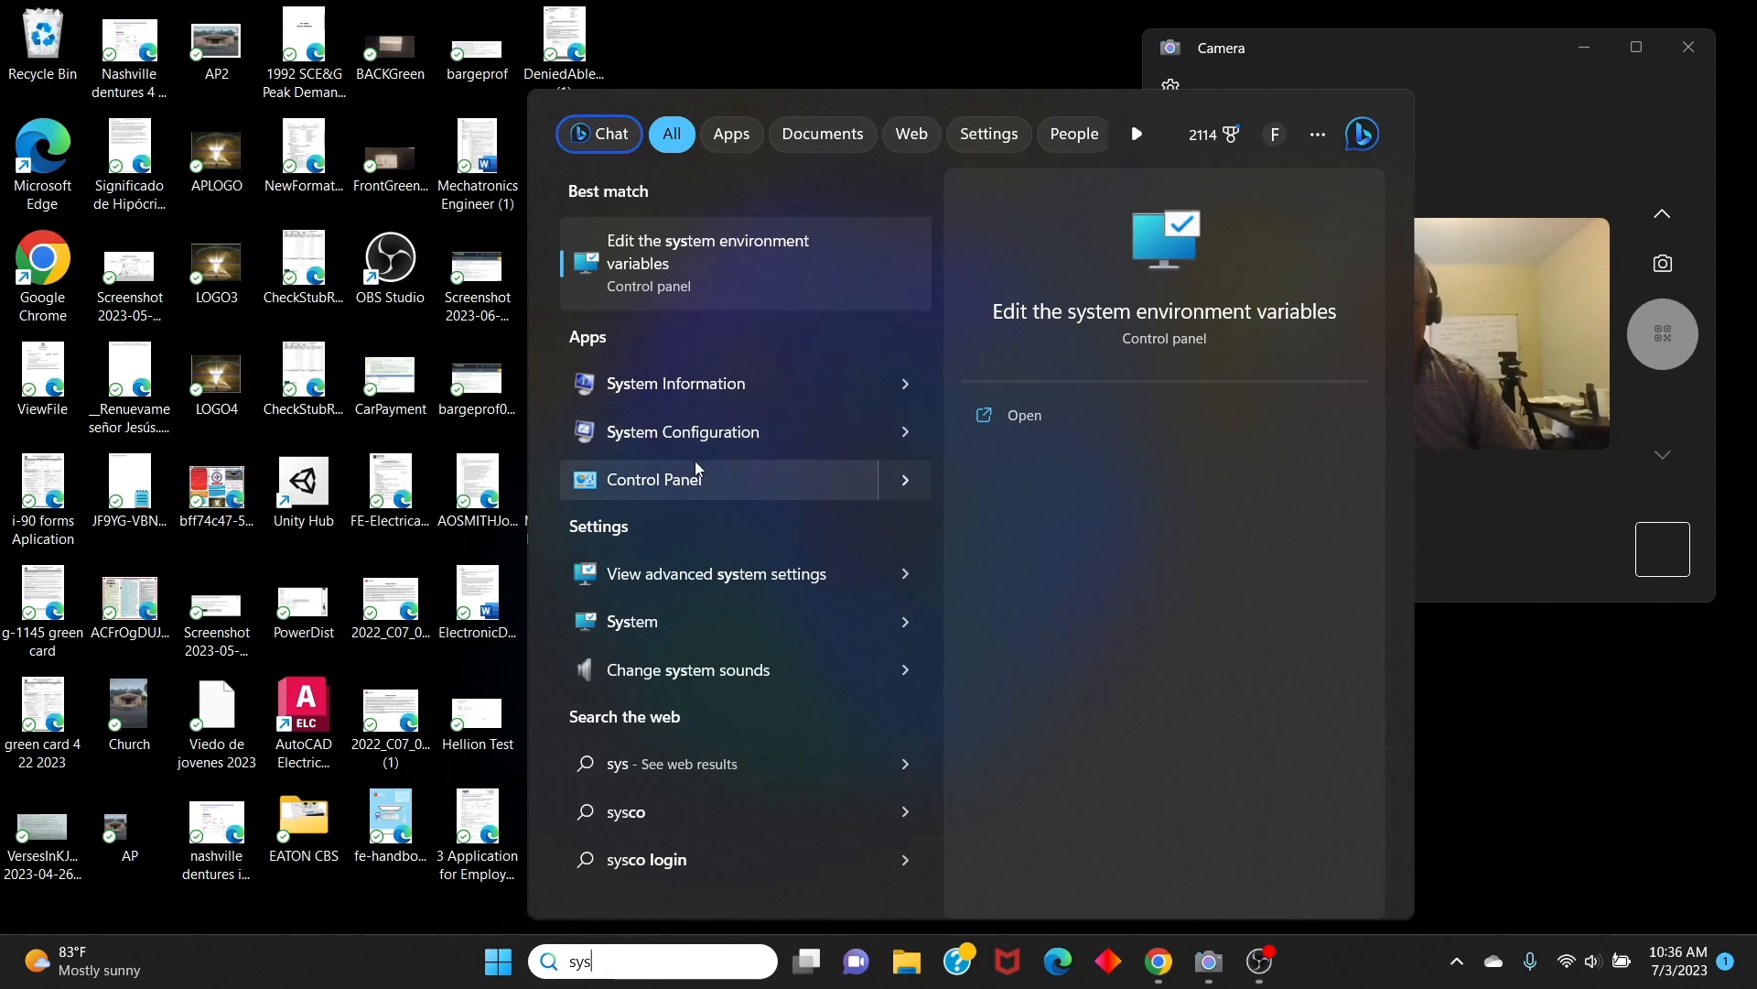
pyautogui.click(733, 249)
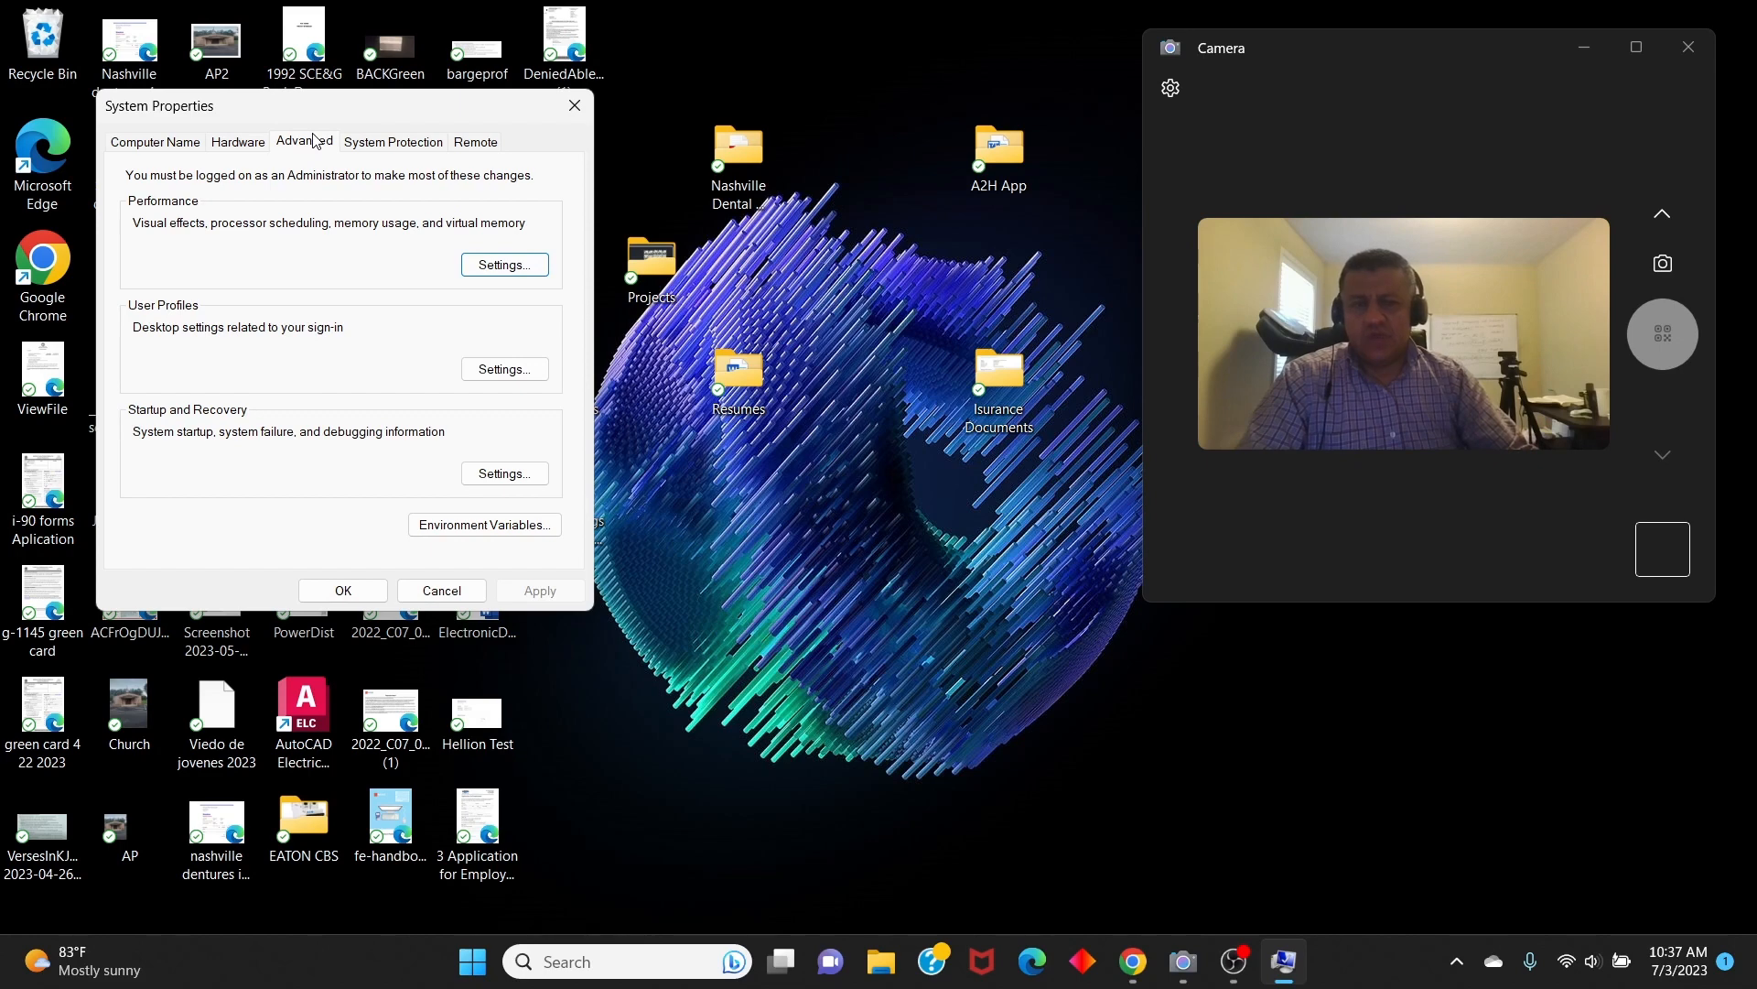
# Open the Environment Variables settings and open the Path system variable for editing
pyautogui.click(458, 536)
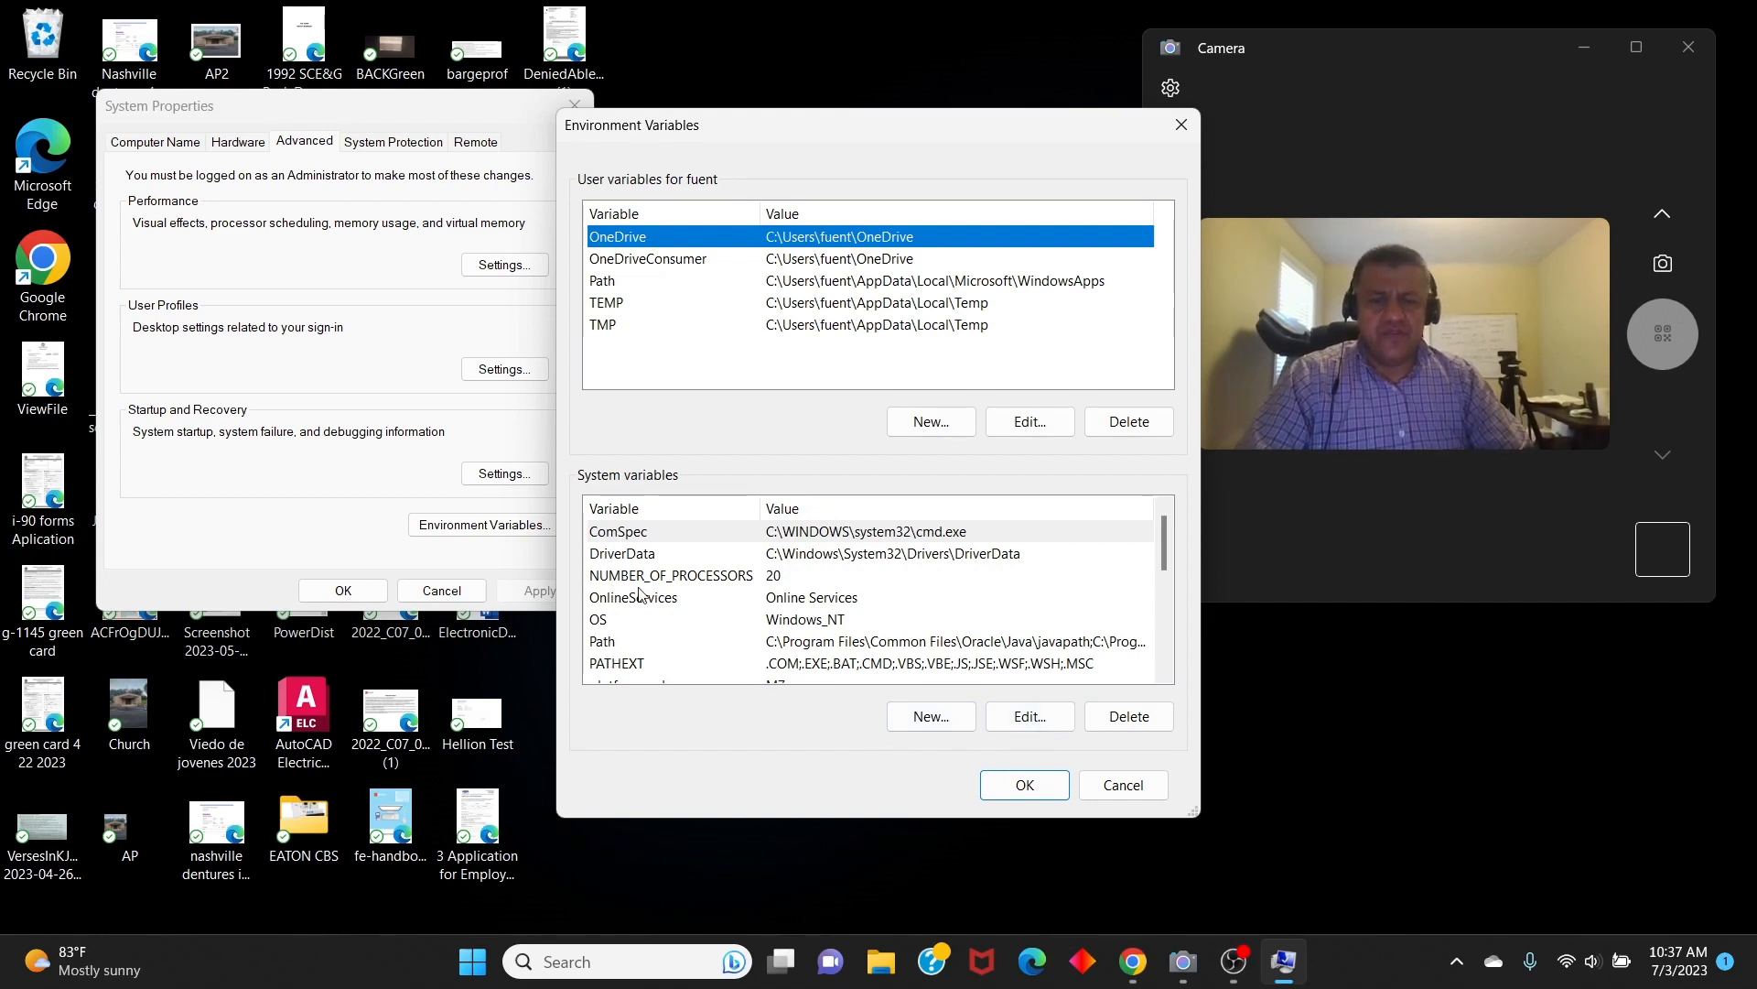
pyautogui.click(610, 651)
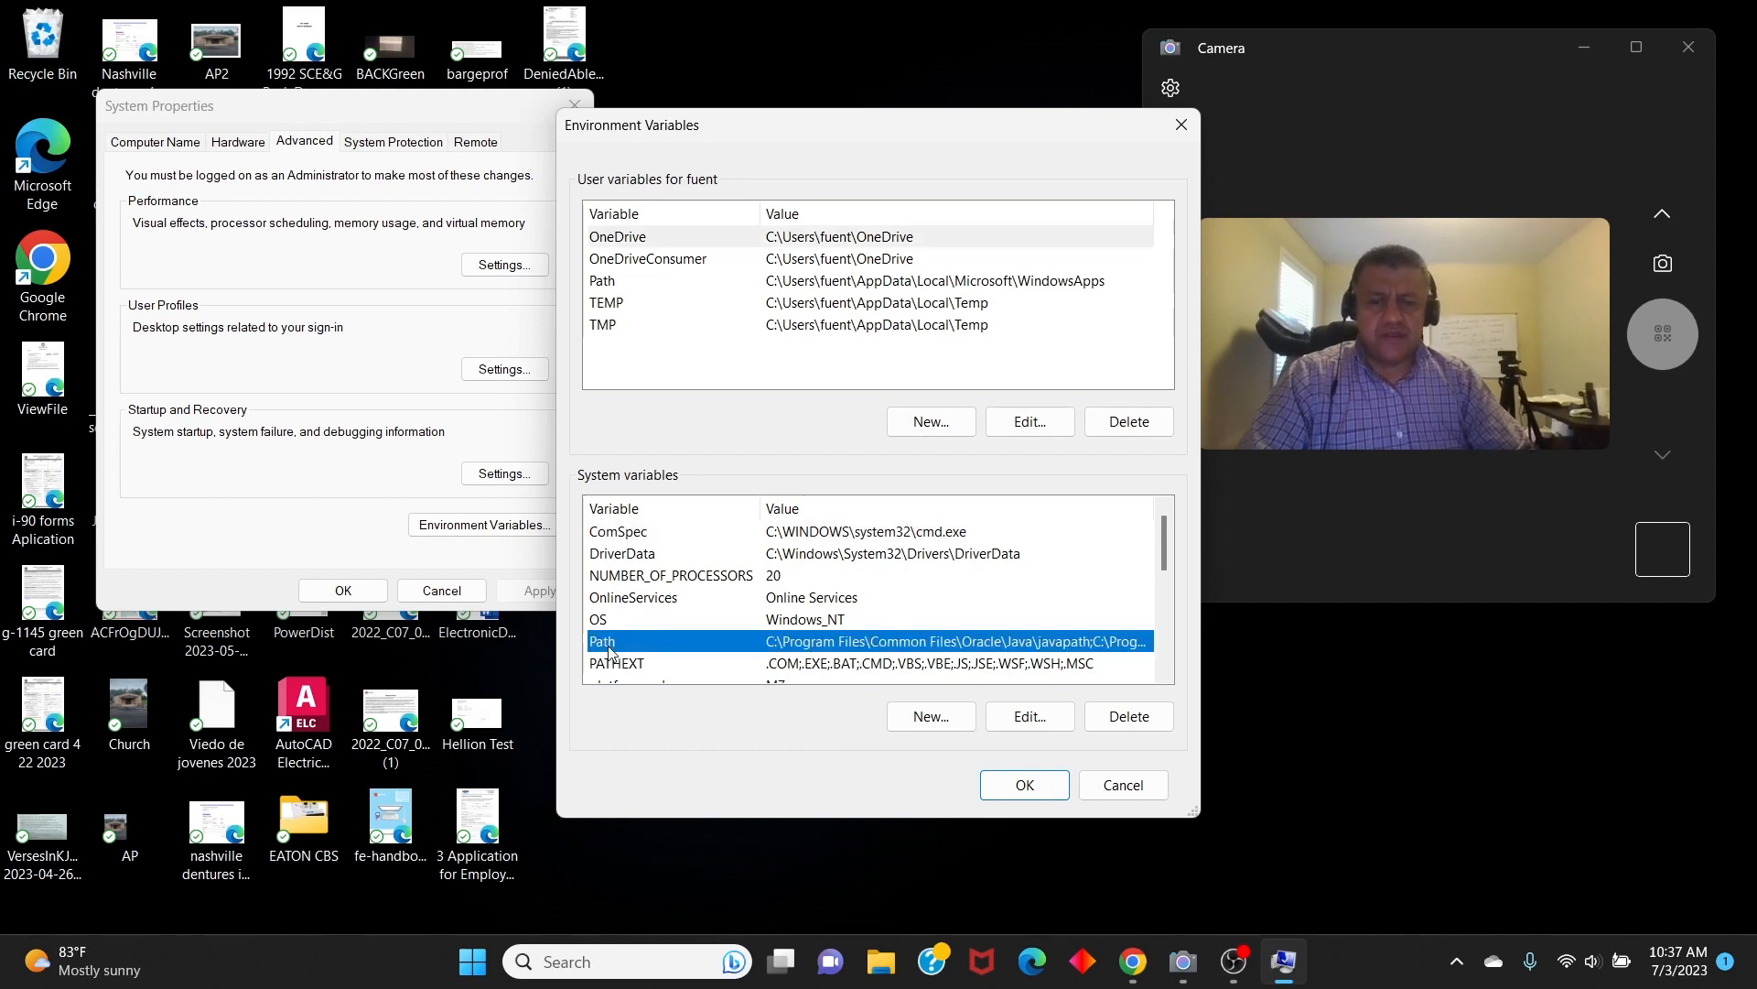
pyautogui.doubleClick(609, 651)
pyautogui.click(653, 623)
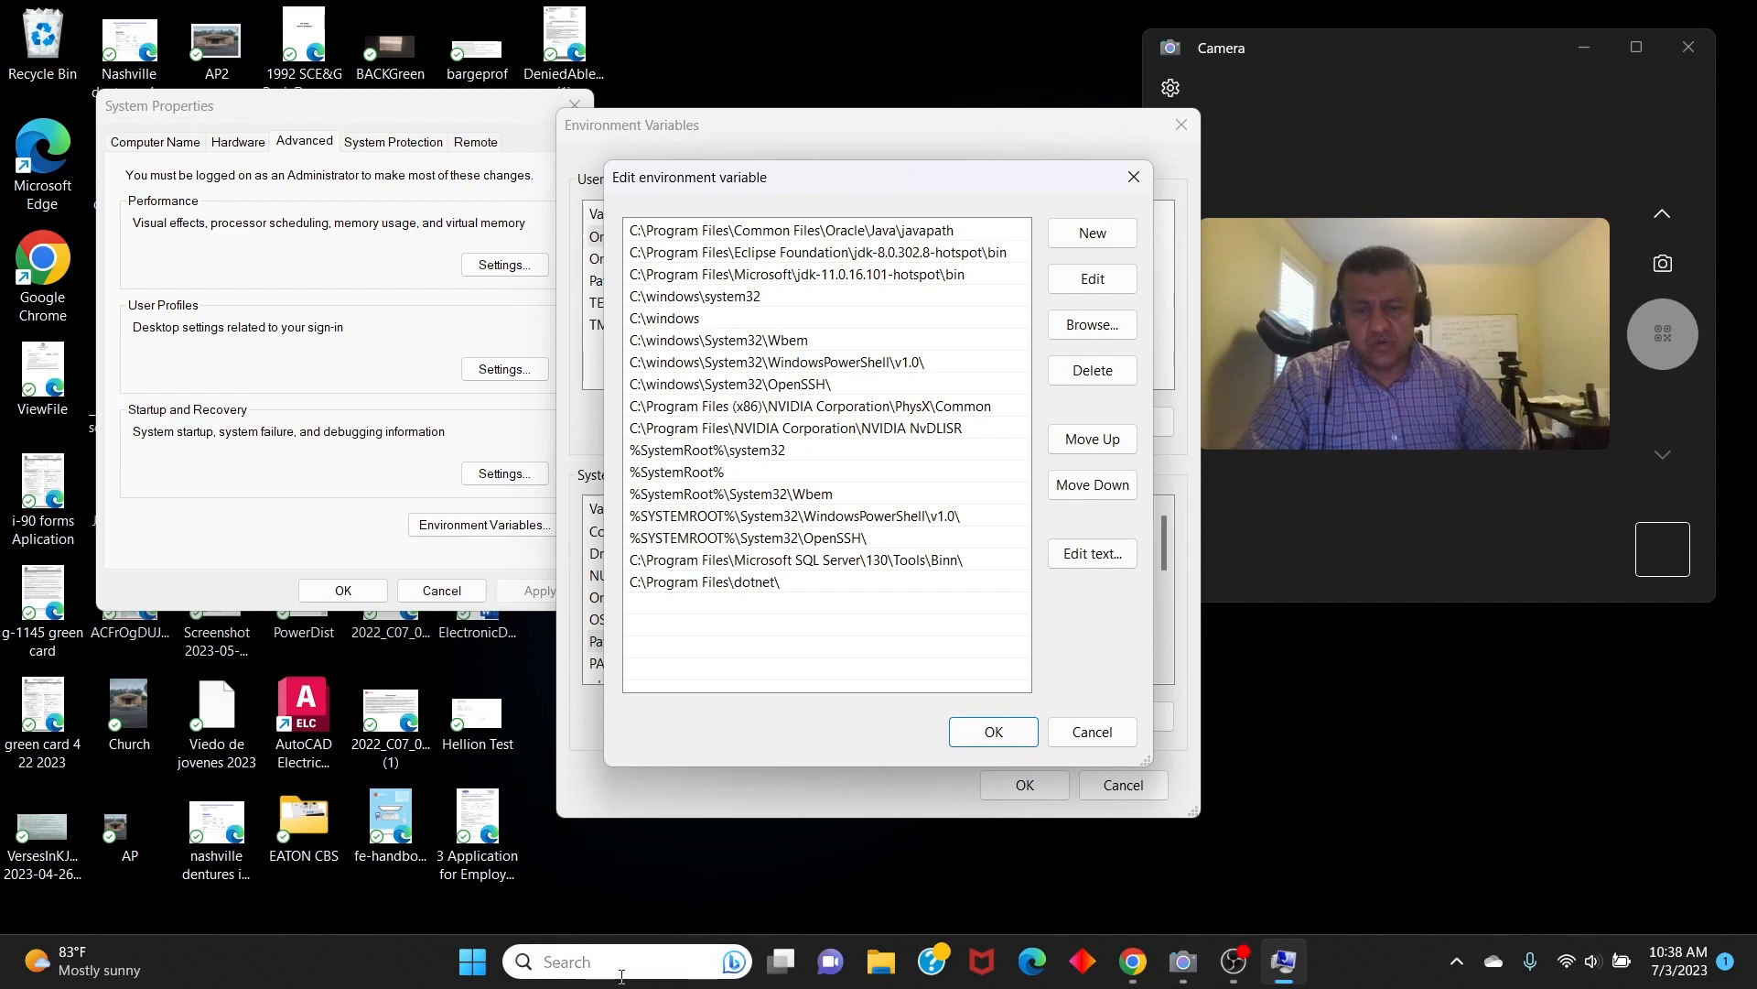
# Switch to File Explorer and browse to the folder C:\Program Files\Java\jdk-20
pyautogui.click(631, 961)
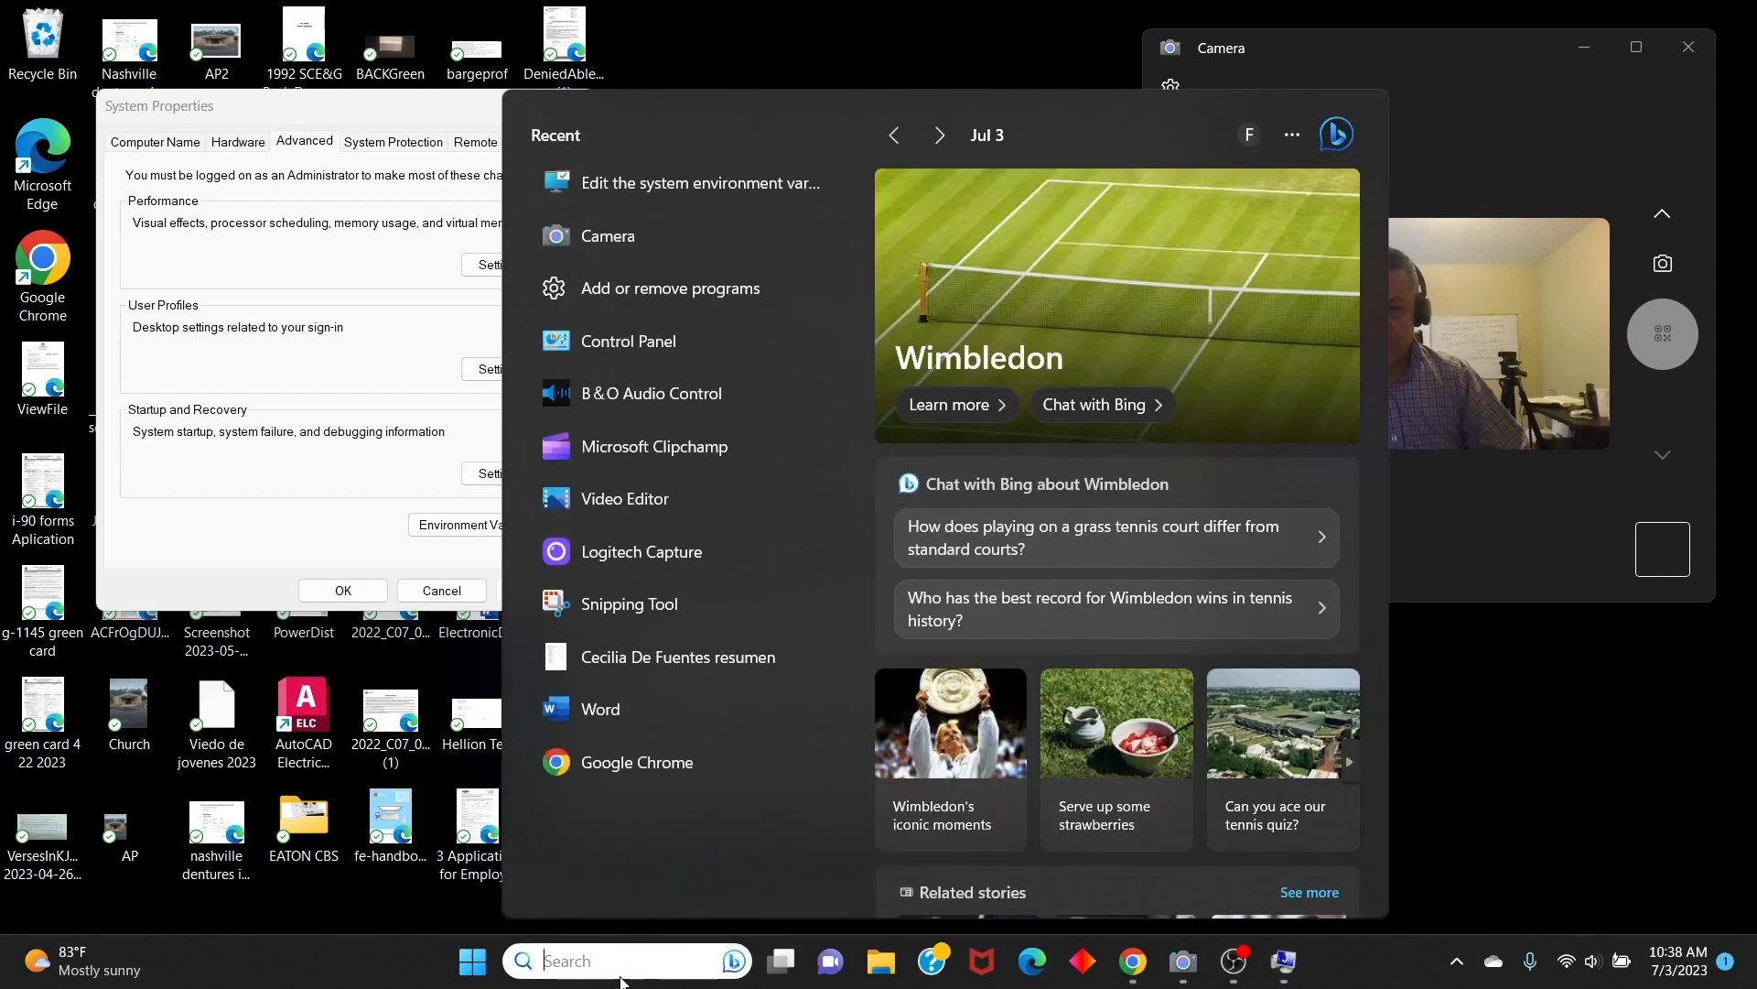
pyautogui.click(881, 961)
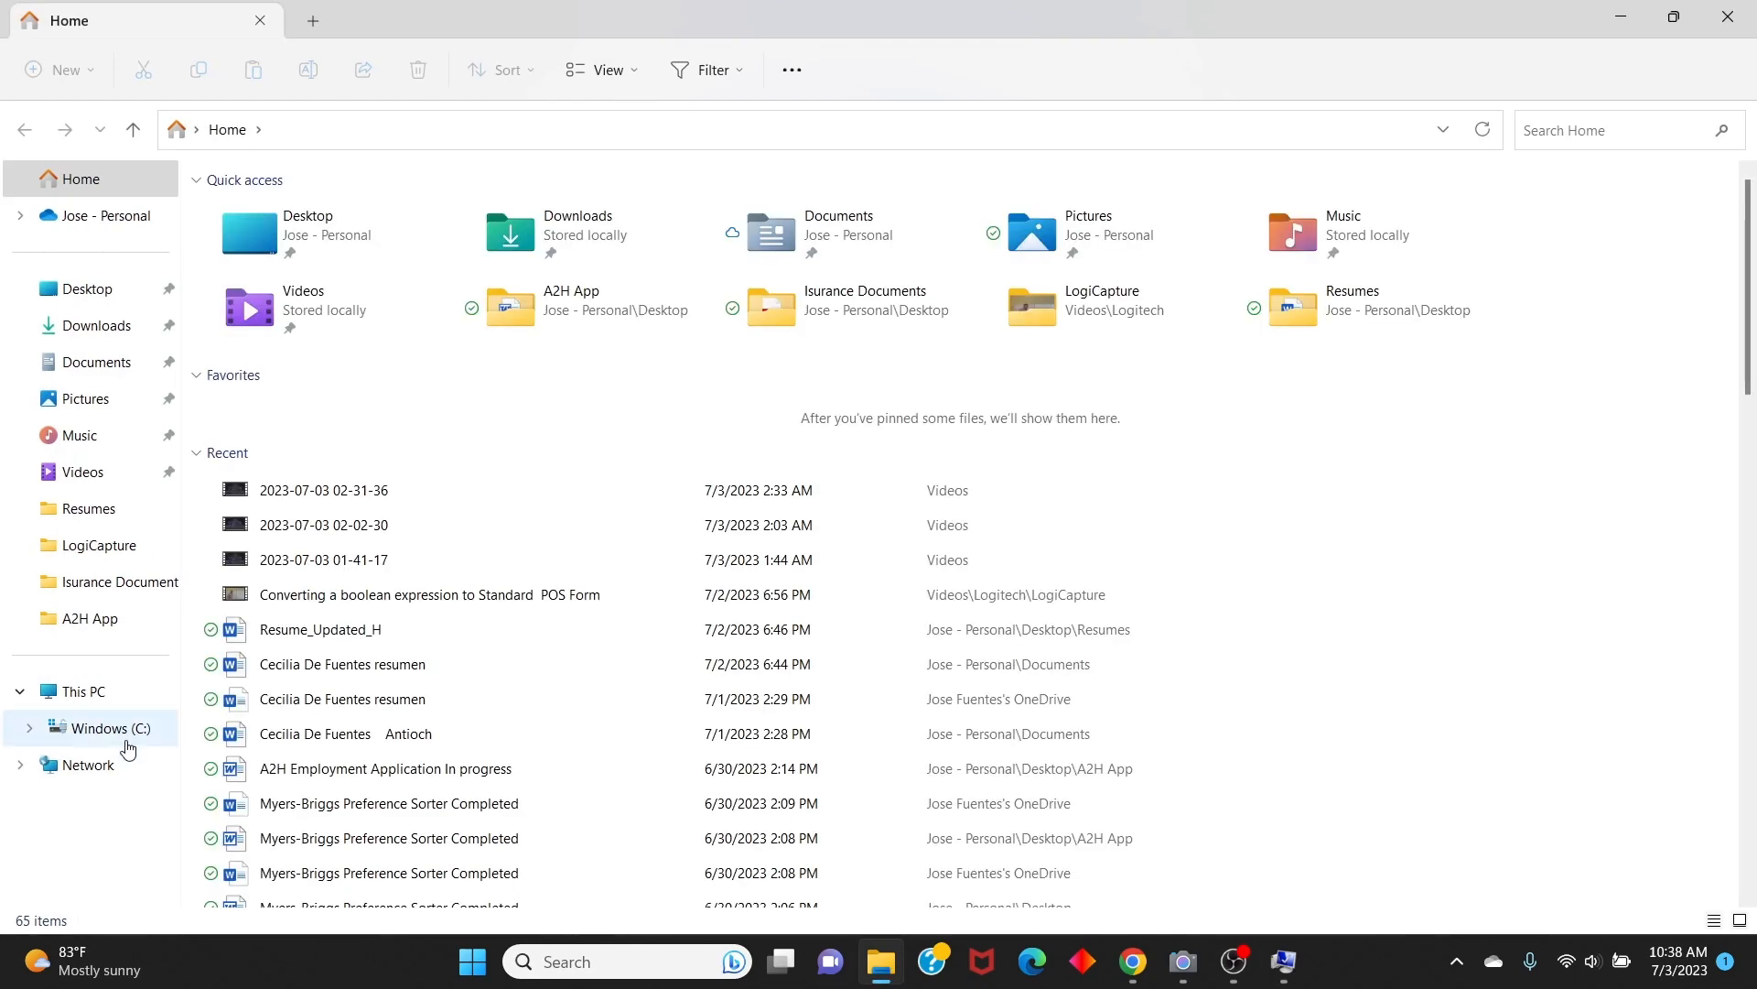
pyautogui.click(111, 728)
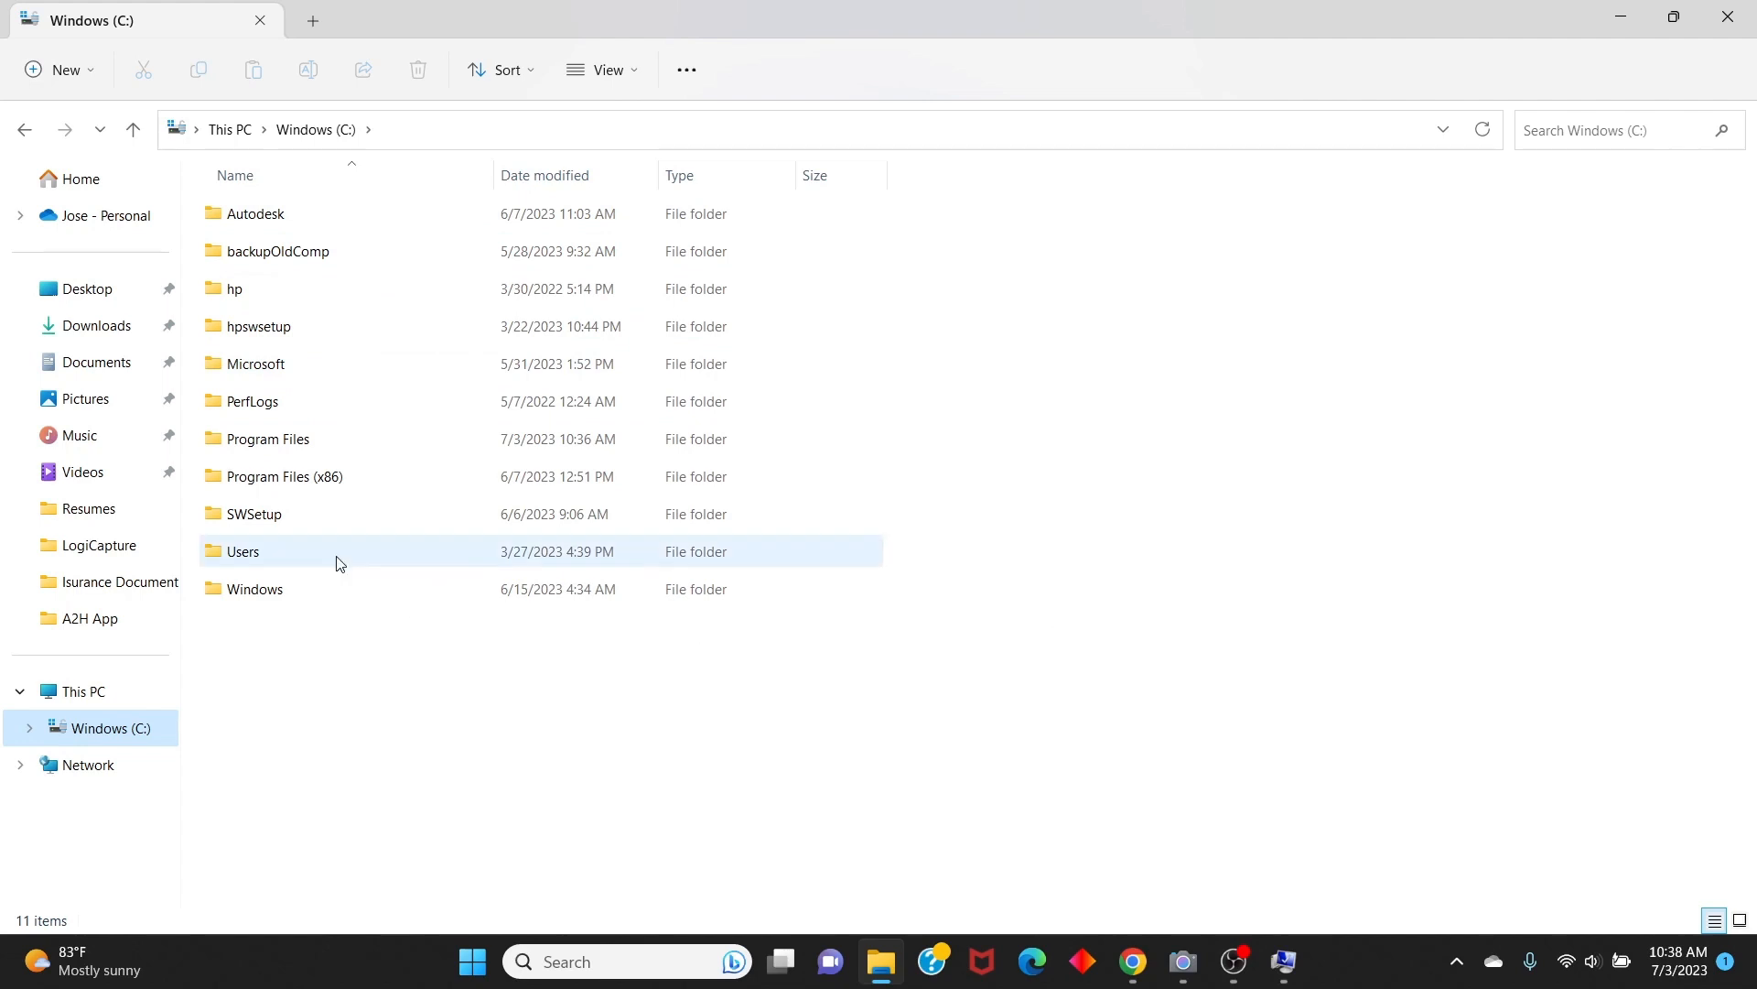
pyautogui.doubleClick(272, 440)
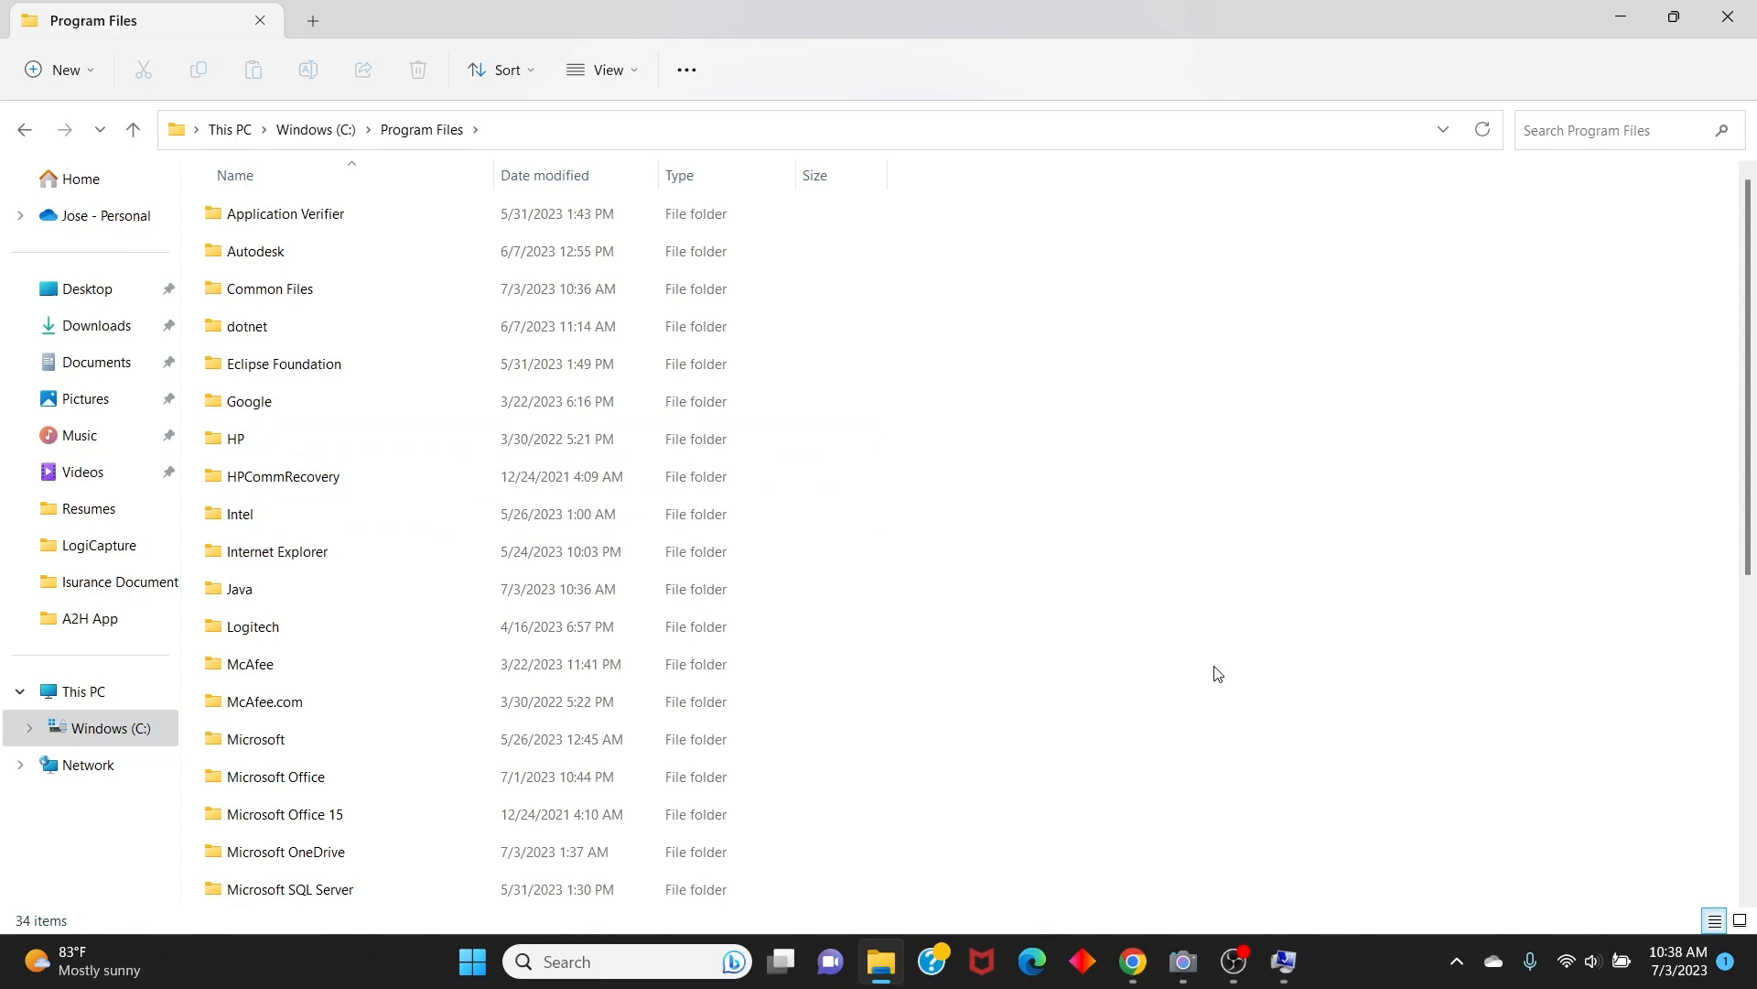
pyautogui.doubleClick(245, 596)
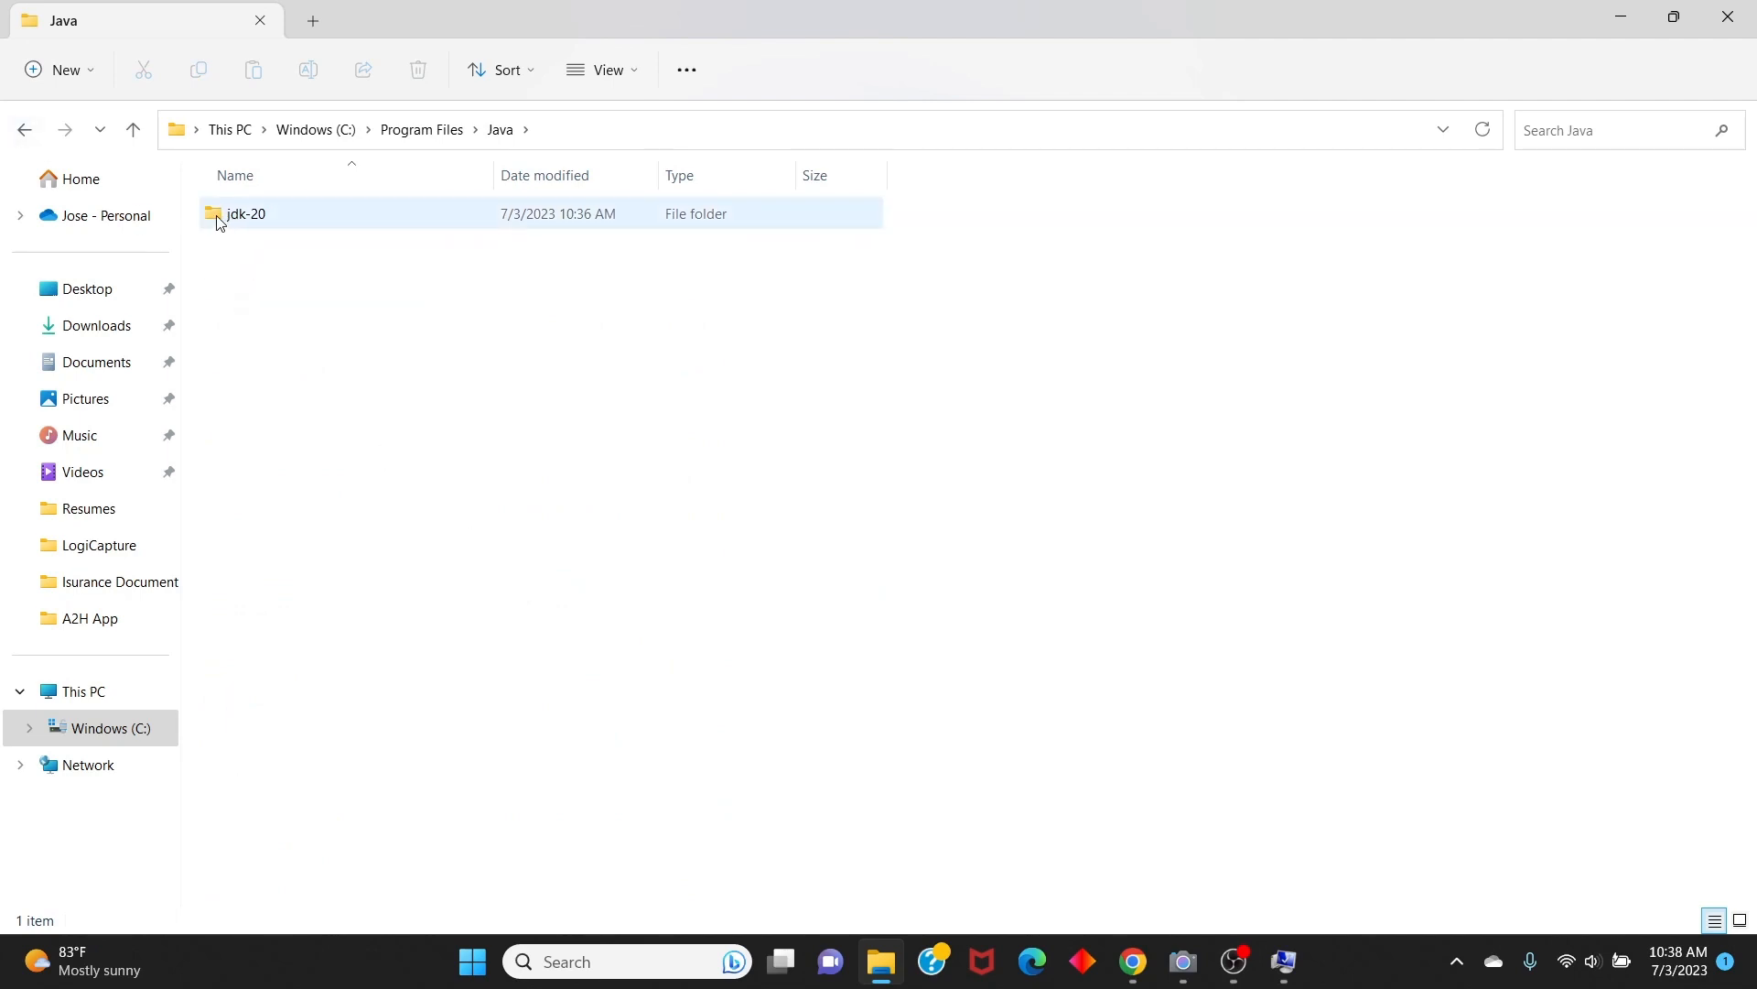
pyautogui.moveTo(234, 222)
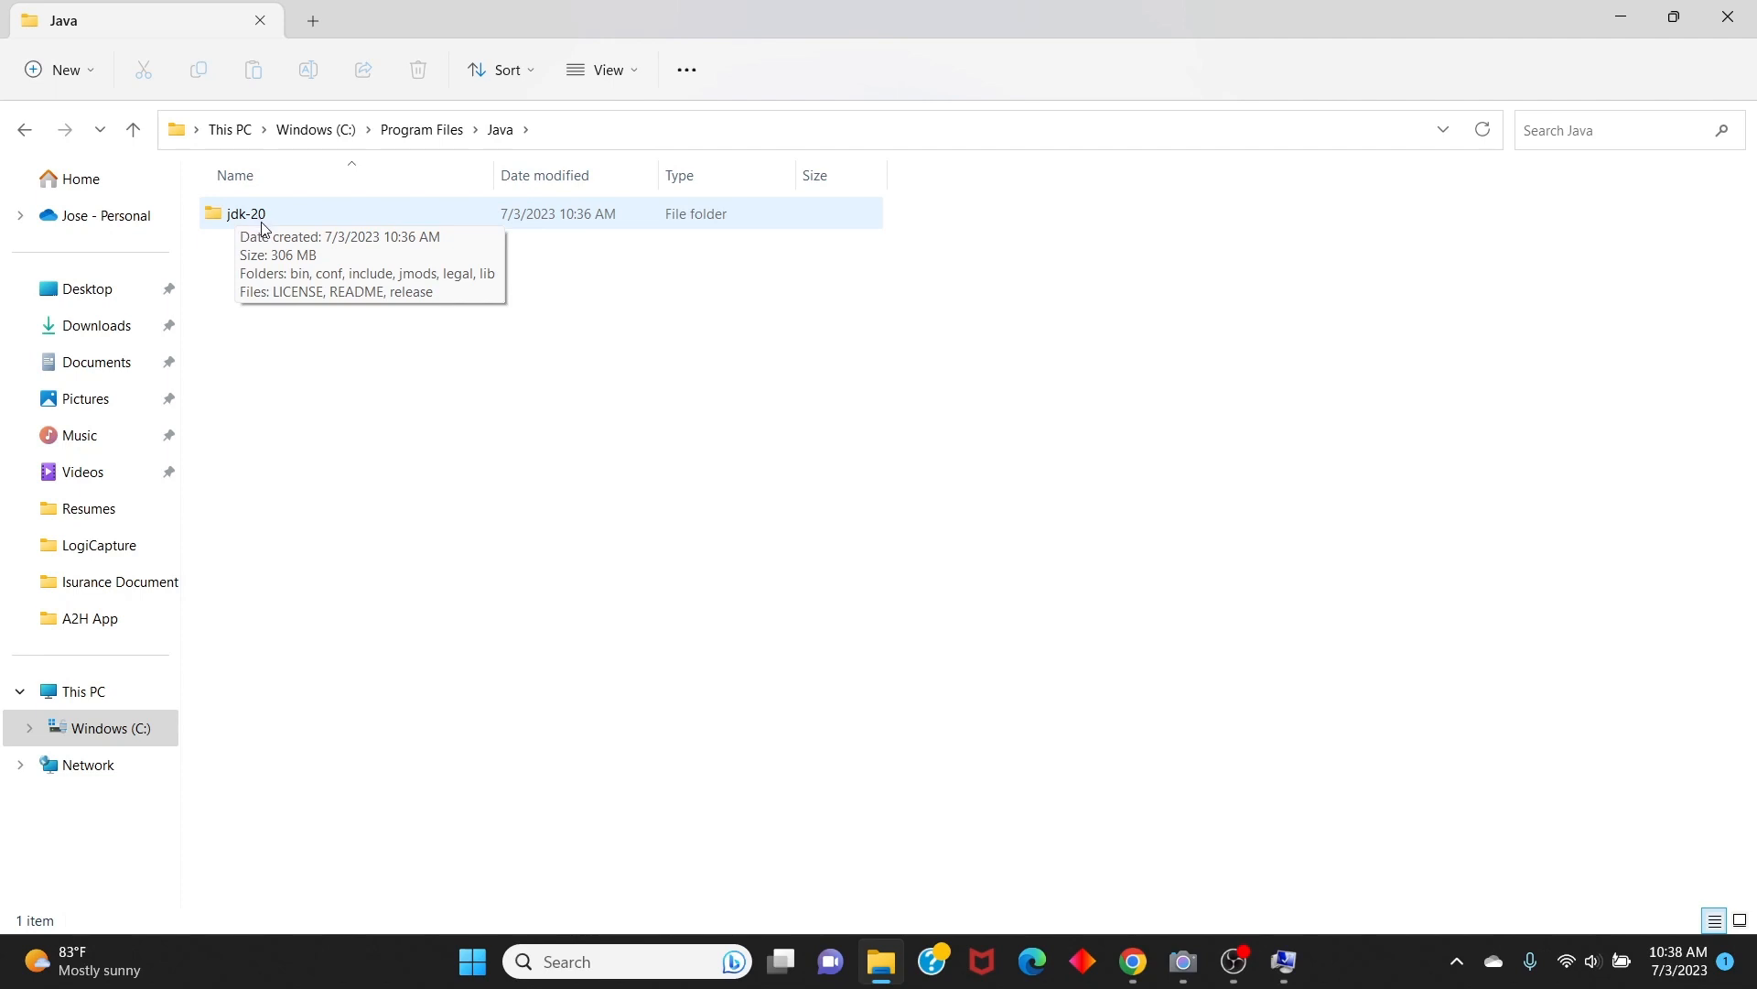
pyautogui.doubleClick(259, 219)
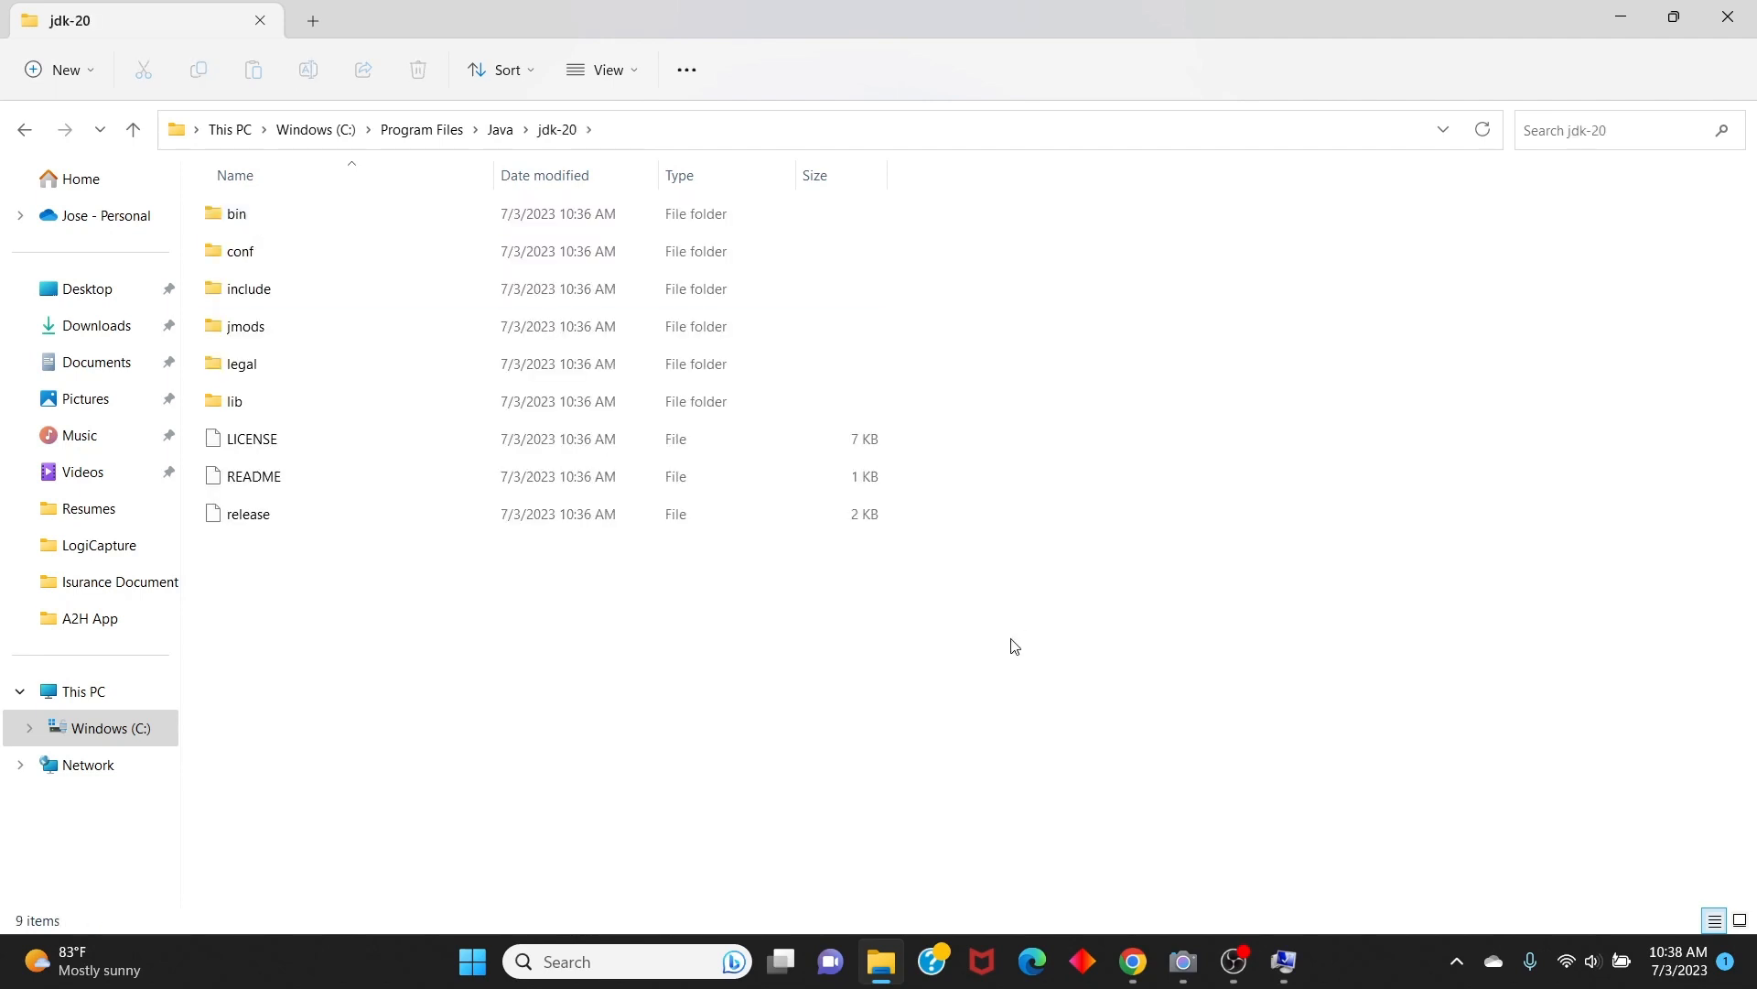
# Check the contents of the bin folder inside jdk-20 and return to the jdk-20 folder
pyautogui.doubleClick(242, 219)
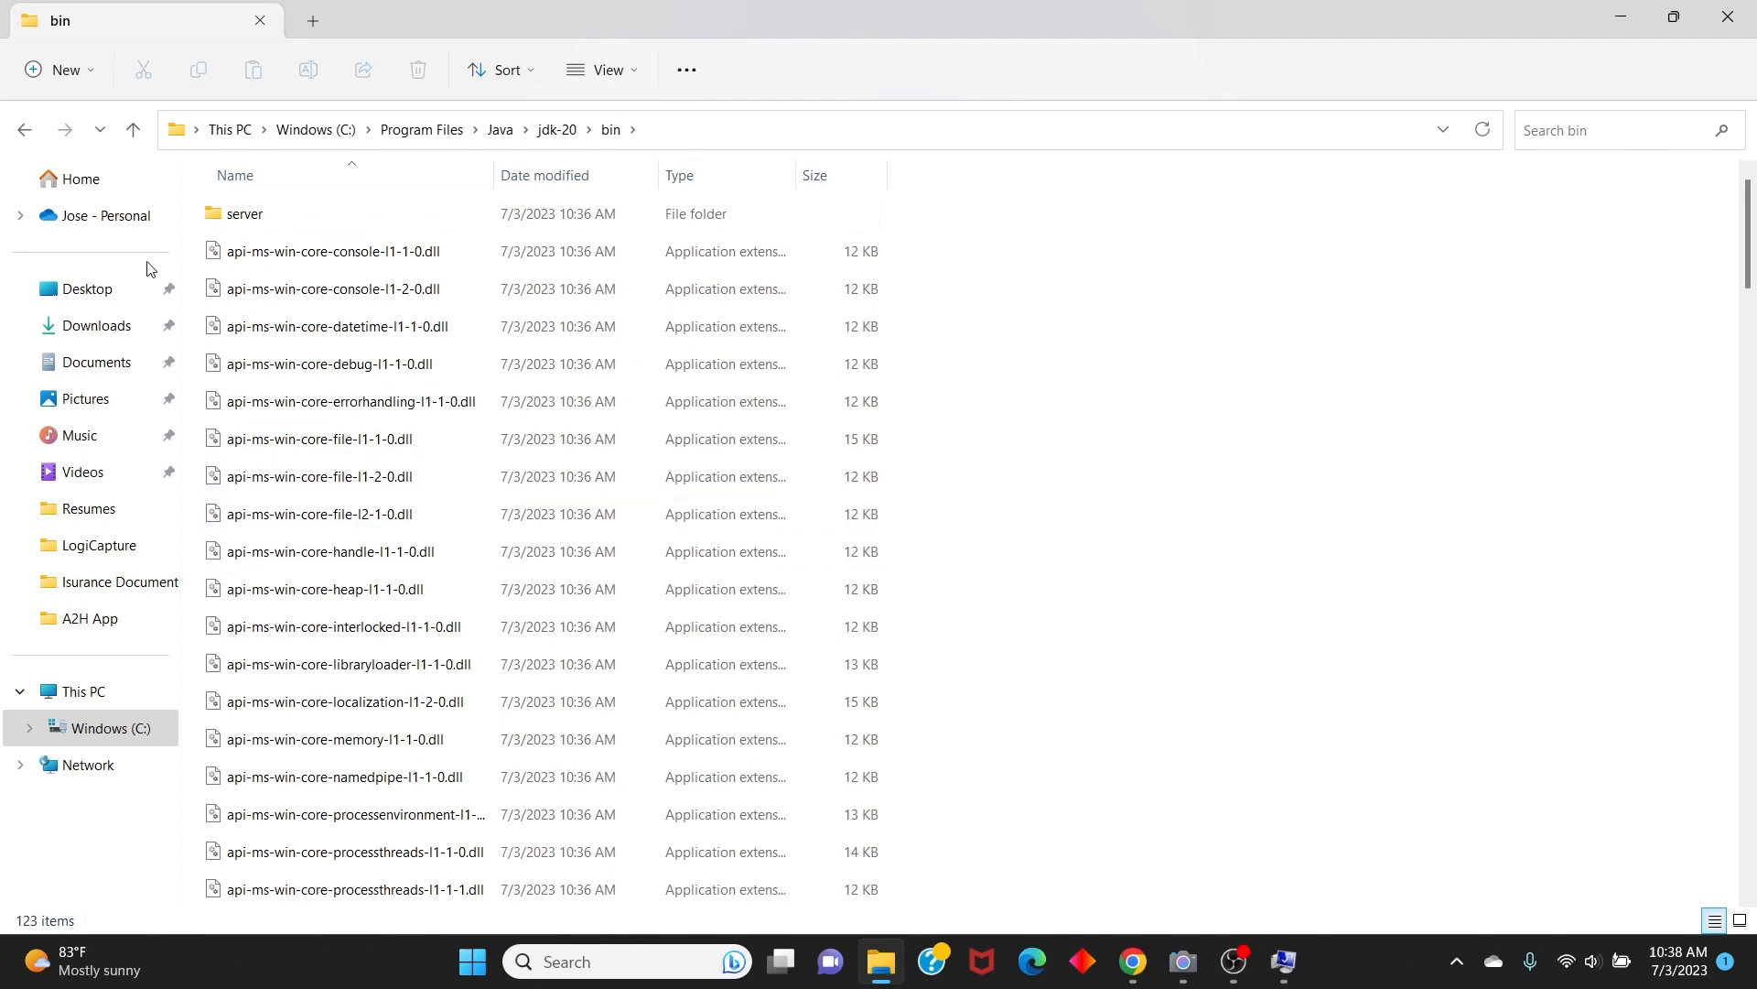
pyautogui.click(25, 129)
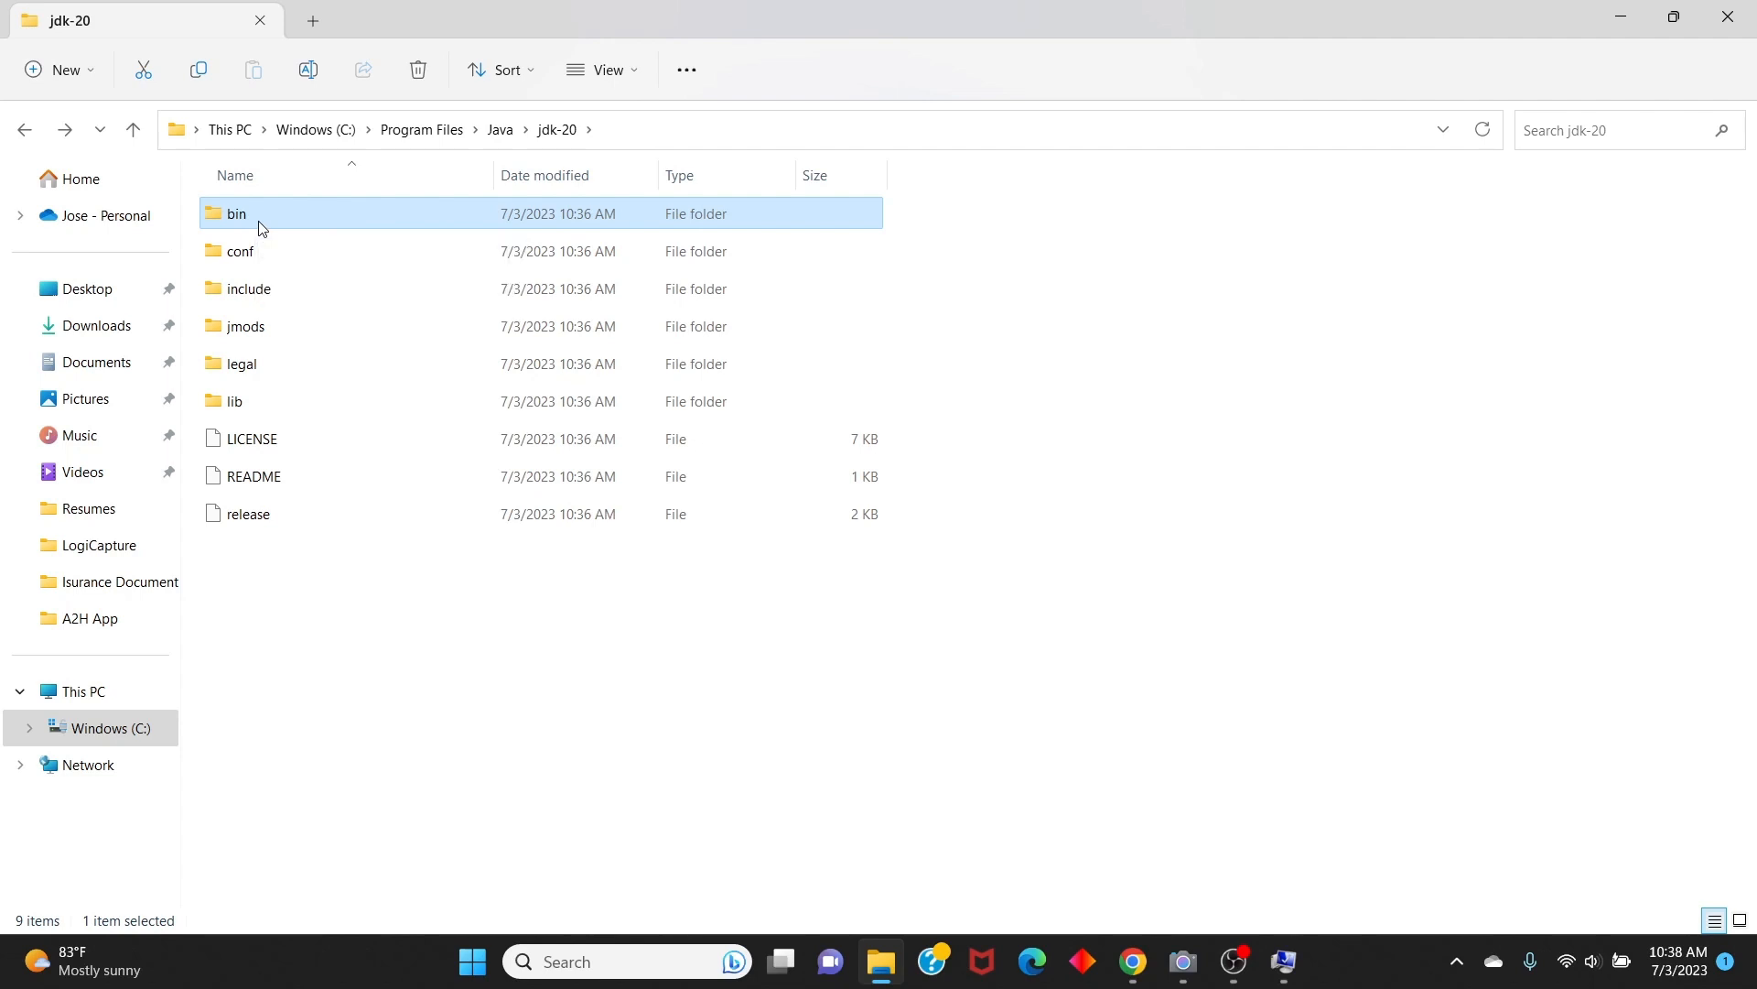
pyautogui.doubleClick(263, 228)
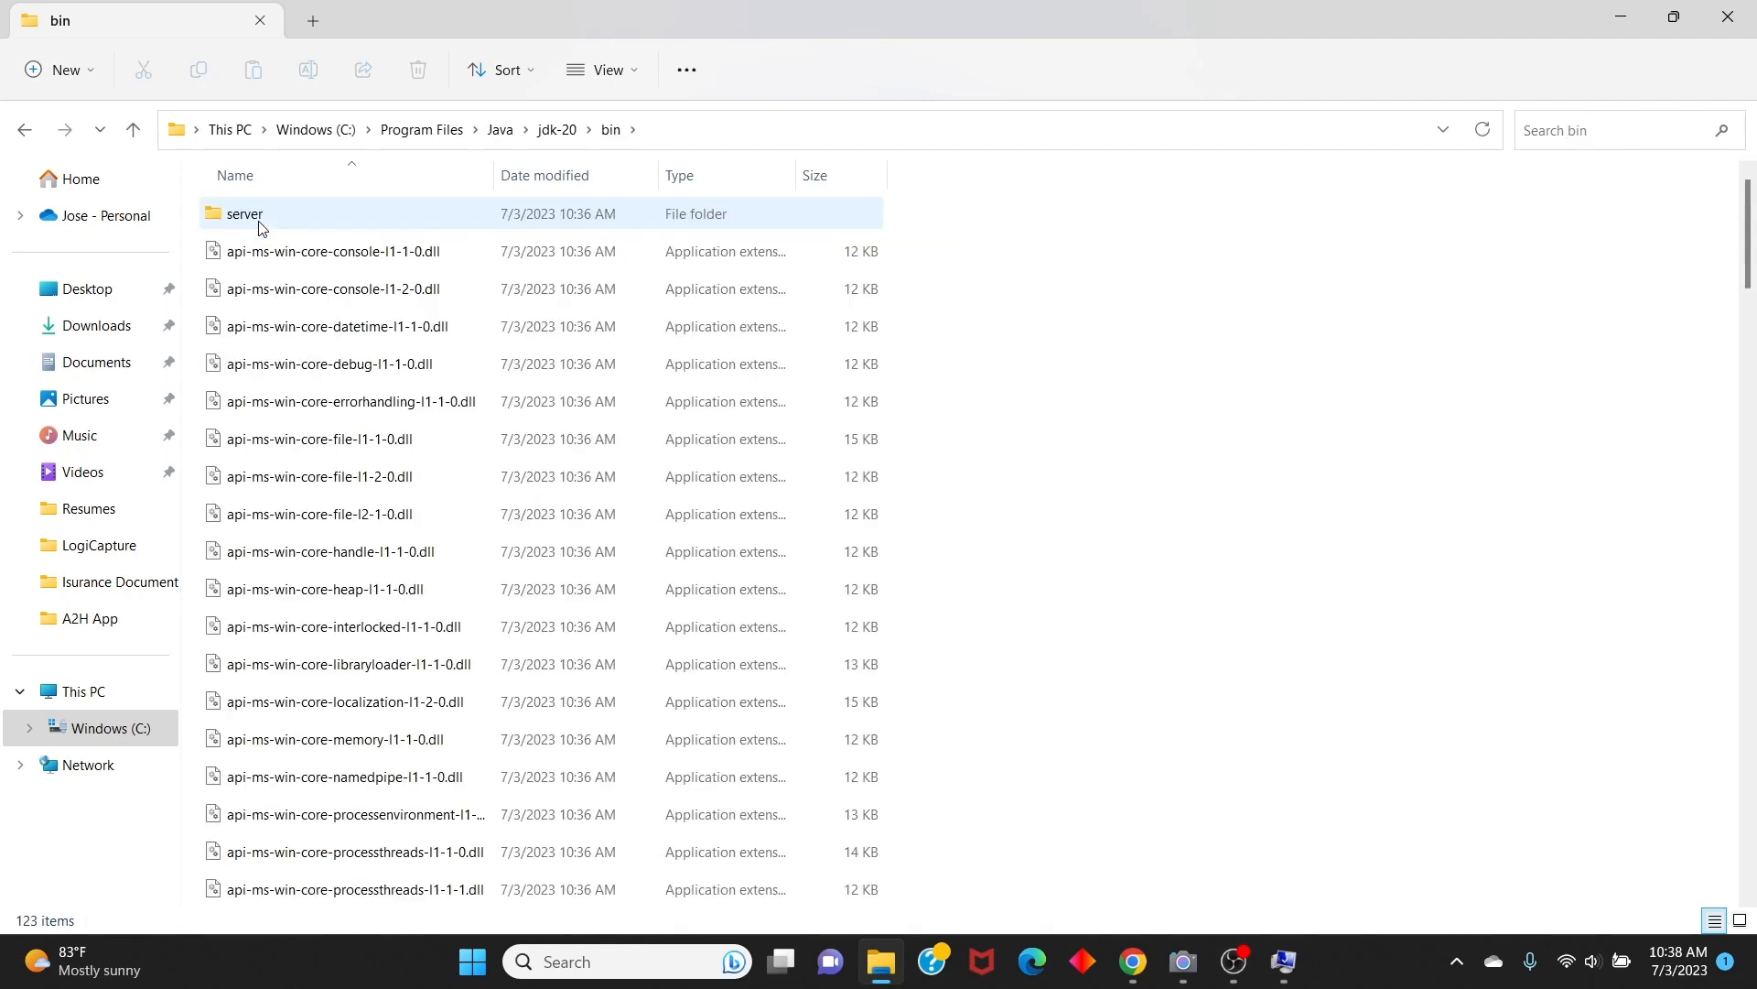
pyautogui.click(24, 129)
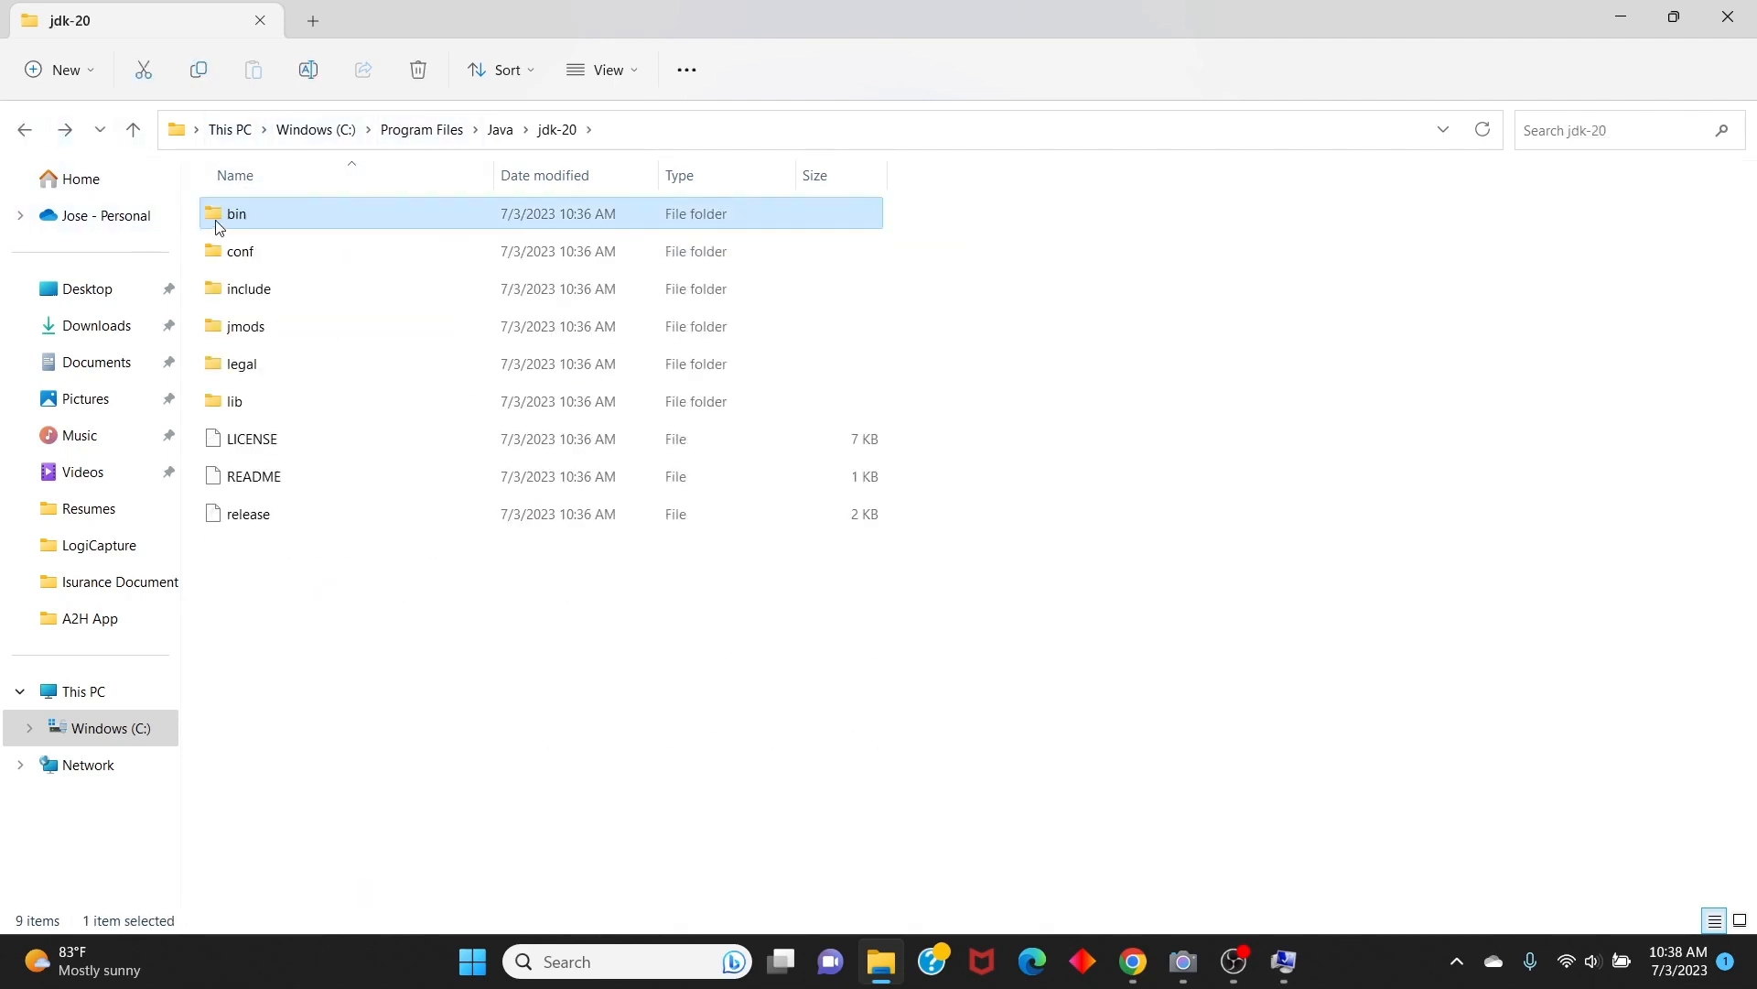
# Copy the folder path C:\Program Files\Java\jdk-20 and minimize File Explorer to get back to the Path editor
pyautogui.click(613, 130)
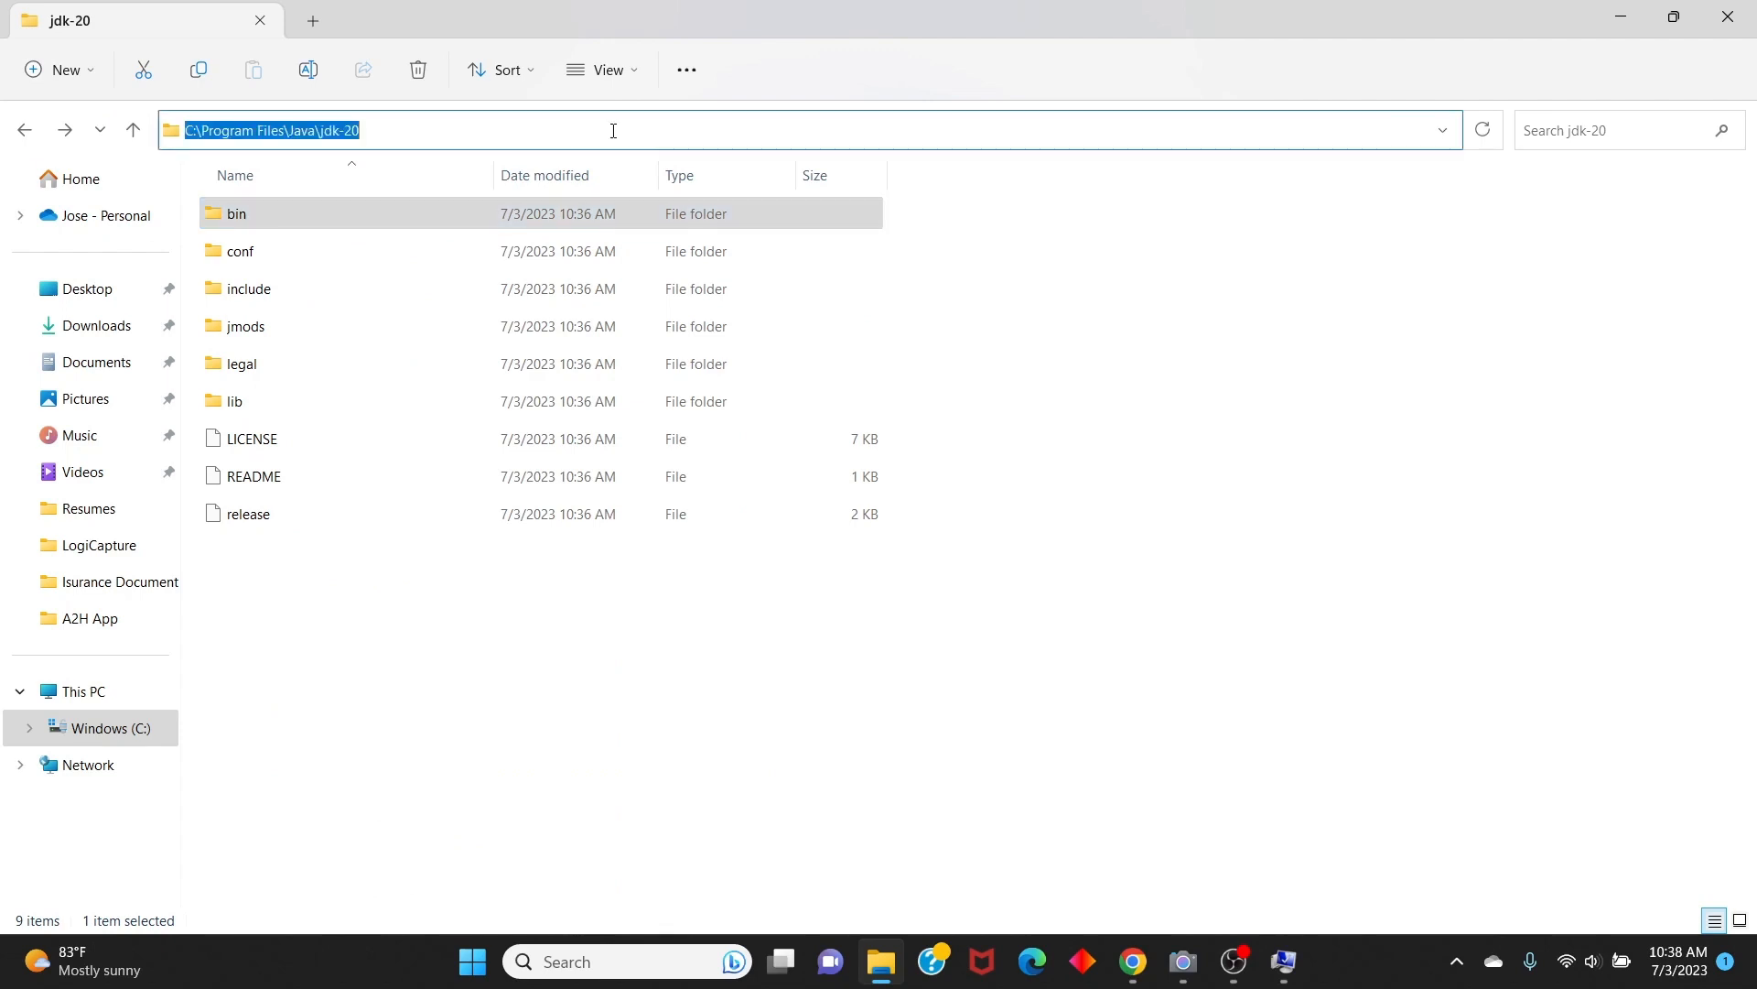
pyautogui.click(239, 227)
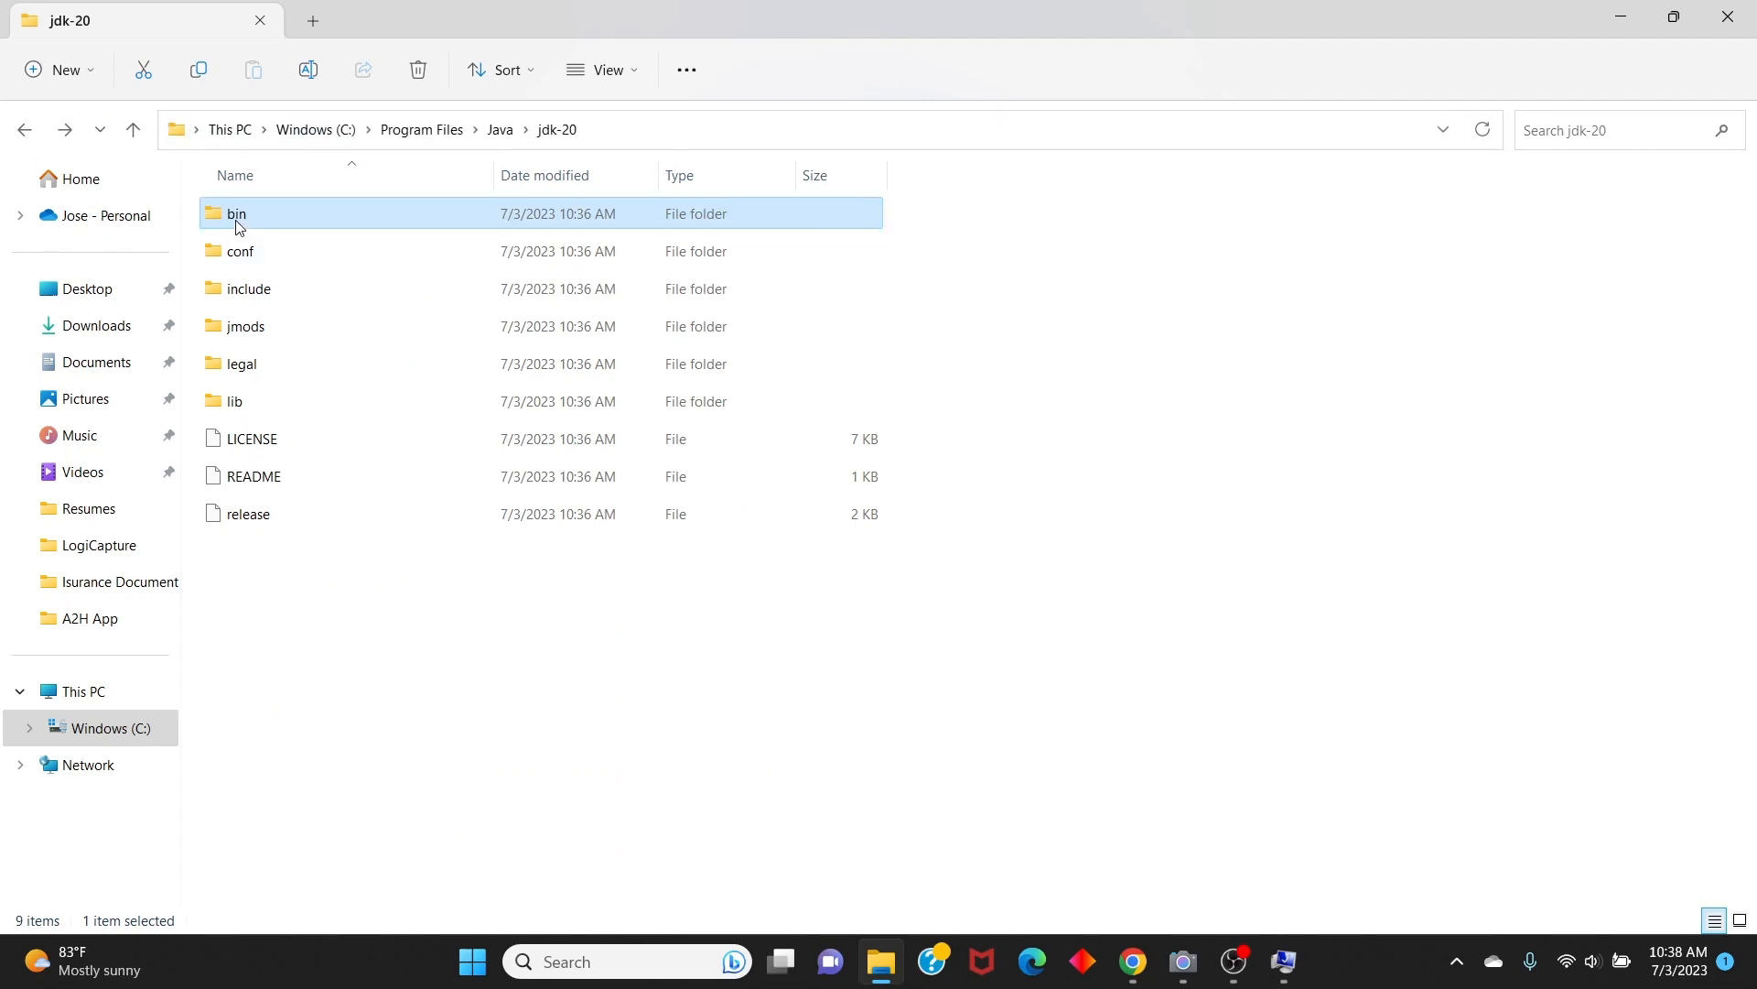
pyautogui.click(617, 128)
pyautogui.hotkey('ctrl', 'c')
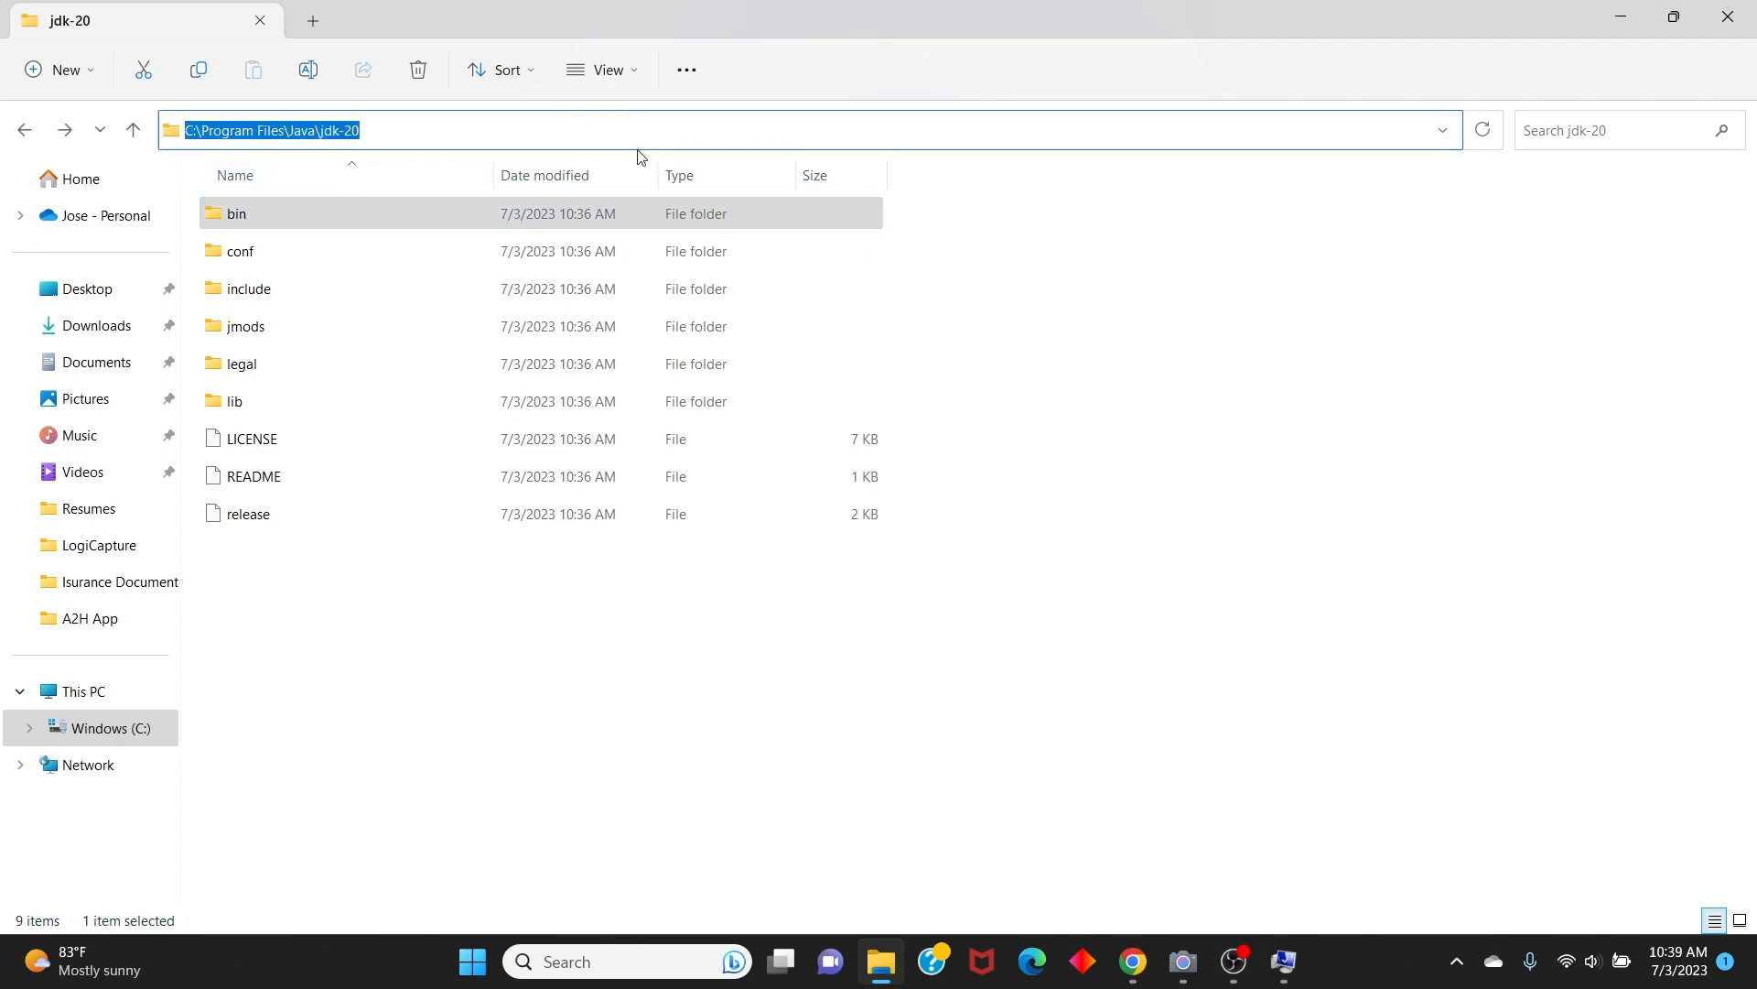
pyautogui.click(1621, 17)
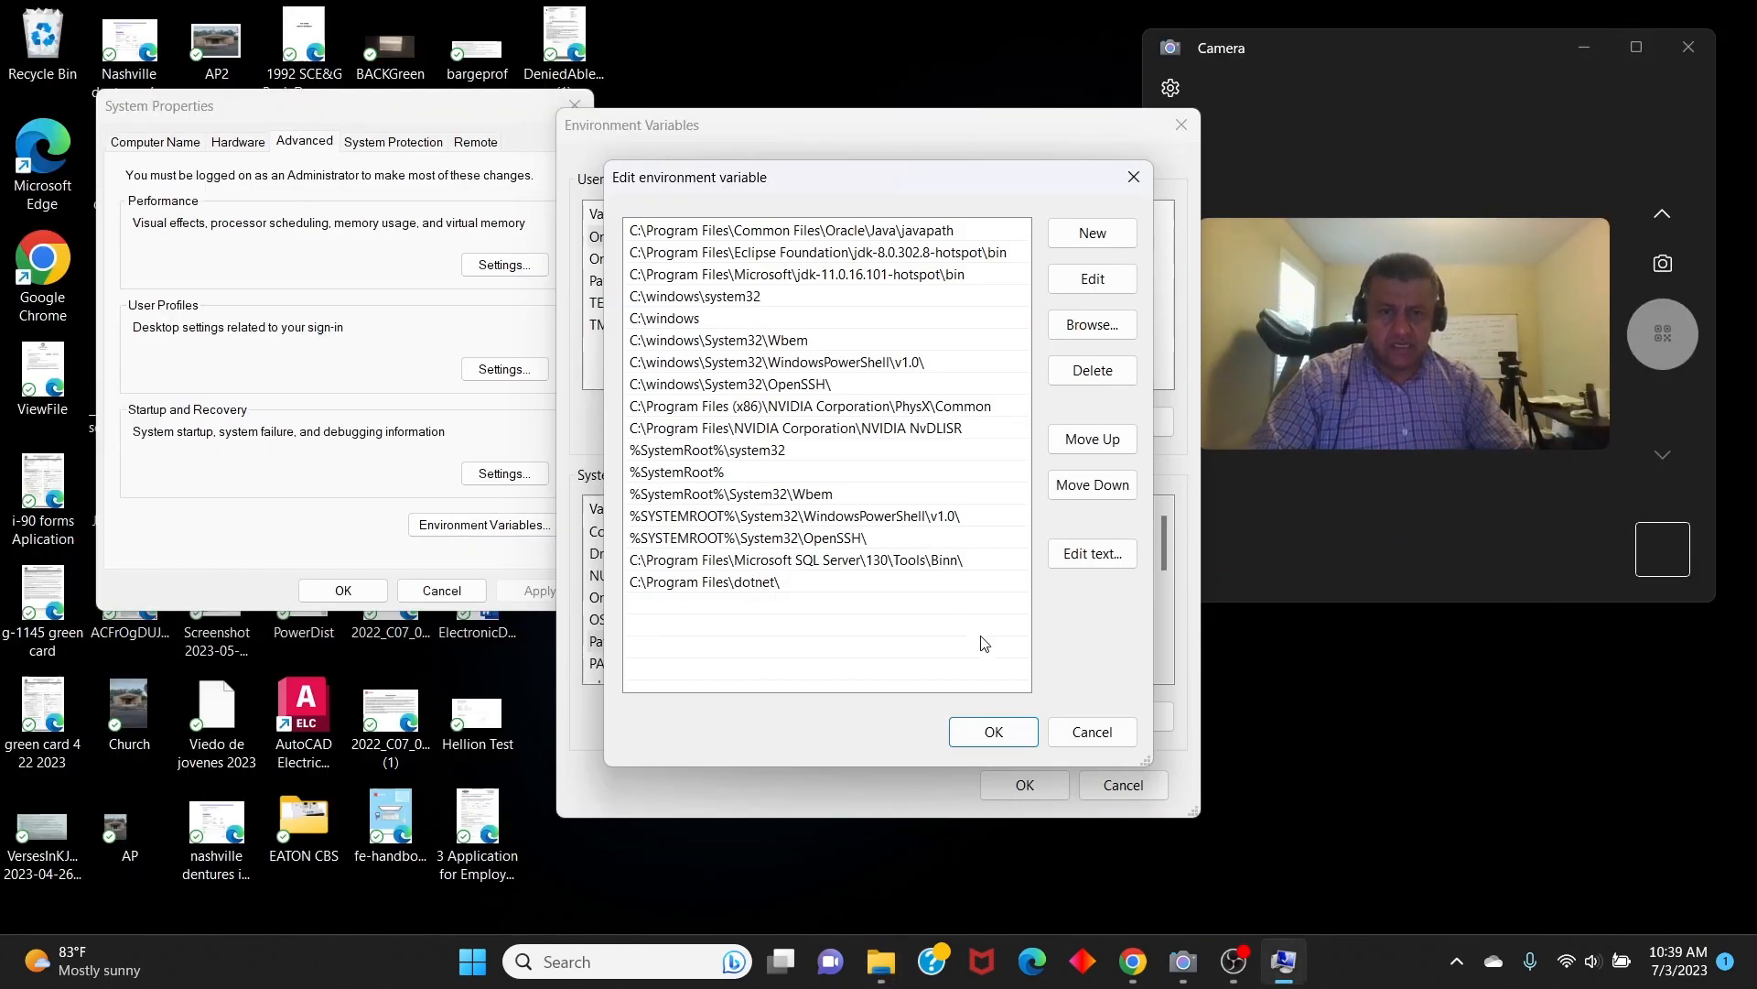
# Add C:\Program Files\Java\jdk-20 as a new entry at the end of the Path variable's list
pyautogui.doubleClick(665, 611)
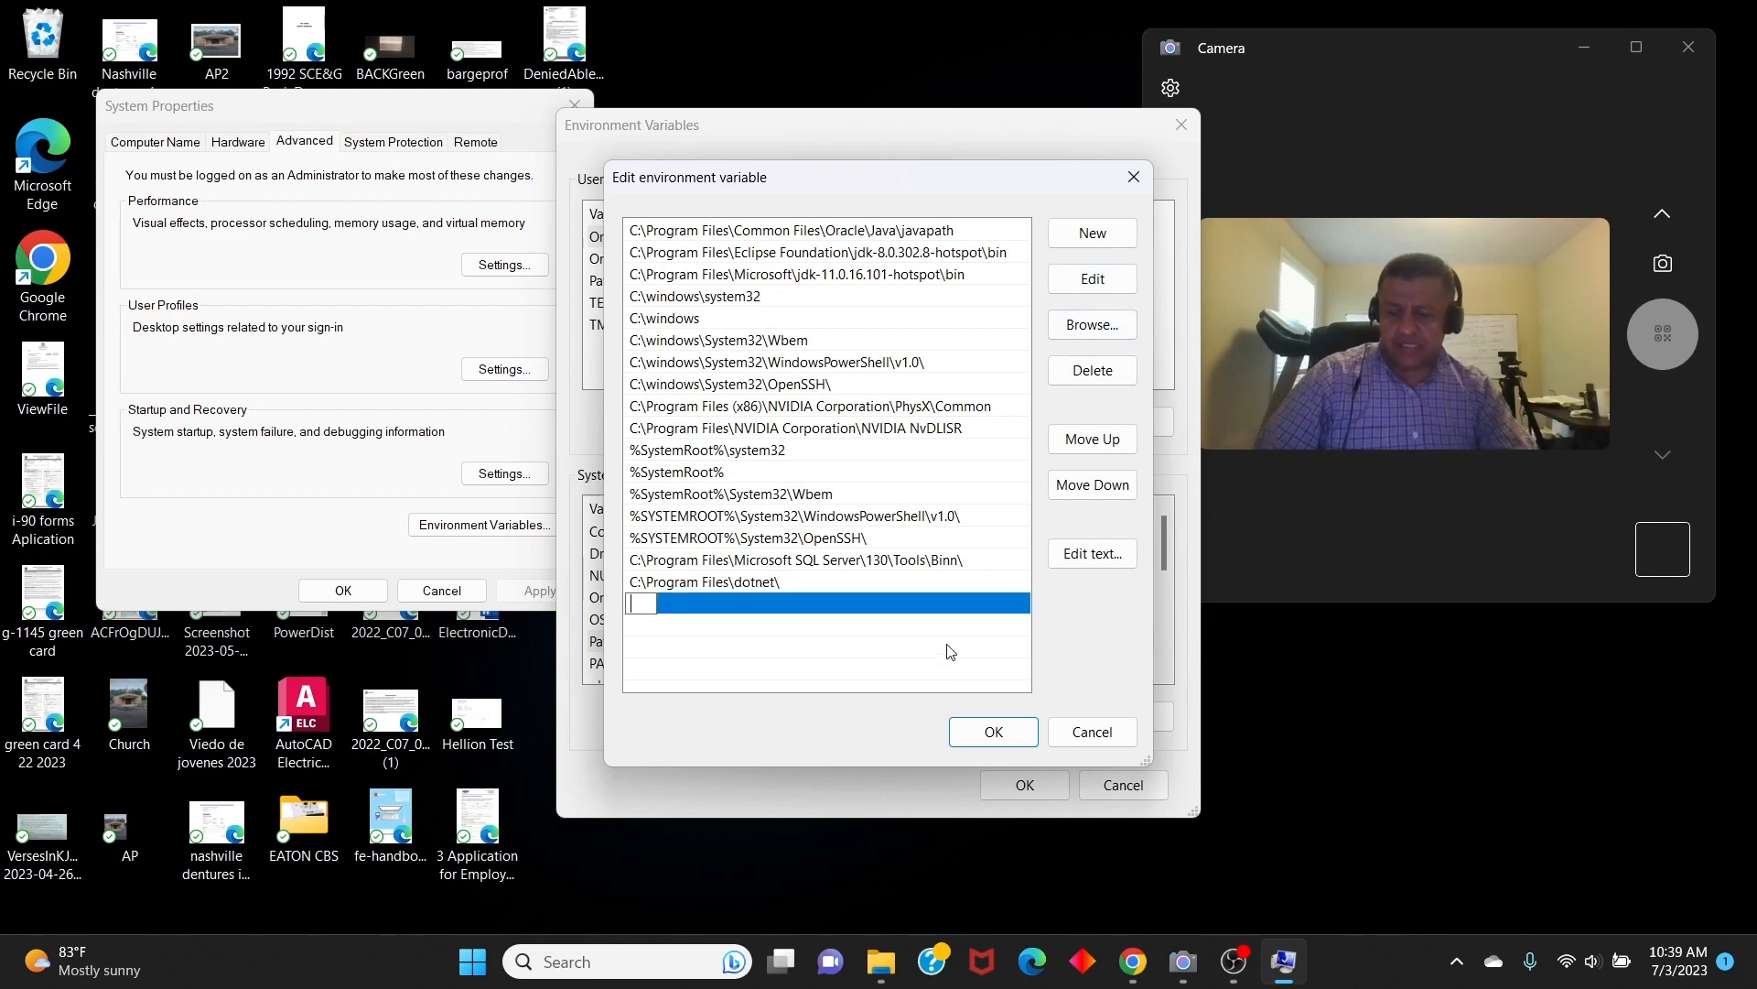
pyautogui.hotkey('ctrl', 'v')
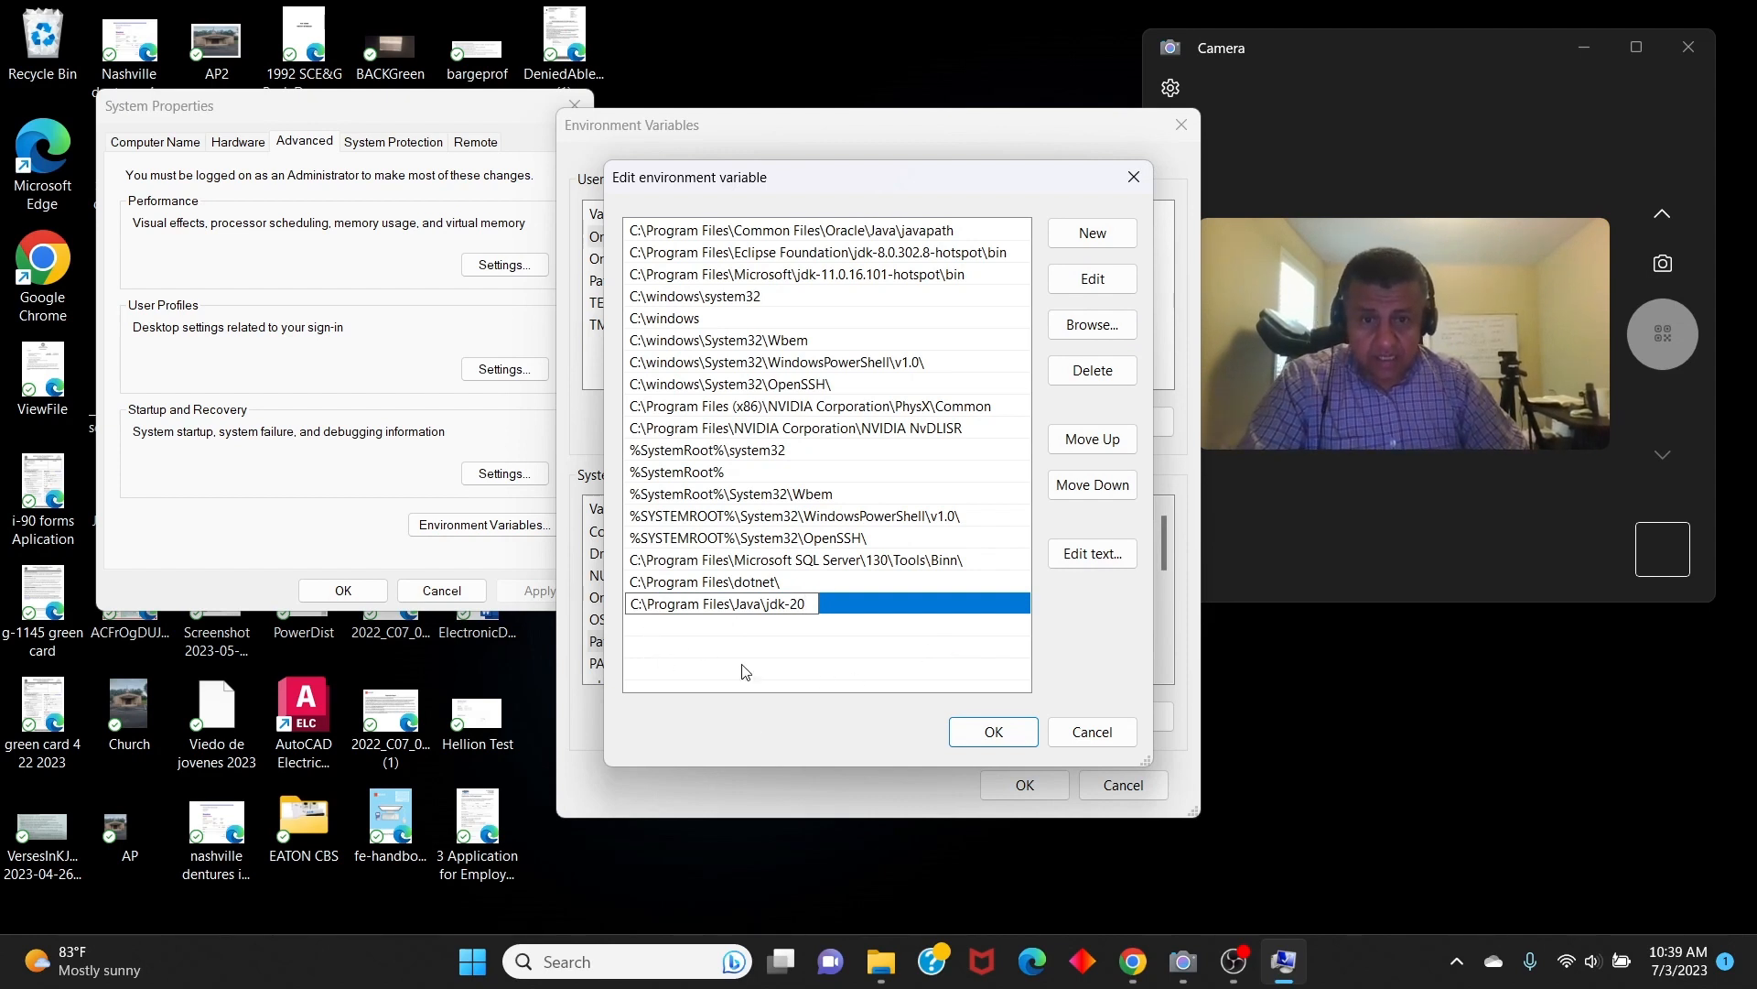
pyautogui.click(637, 635)
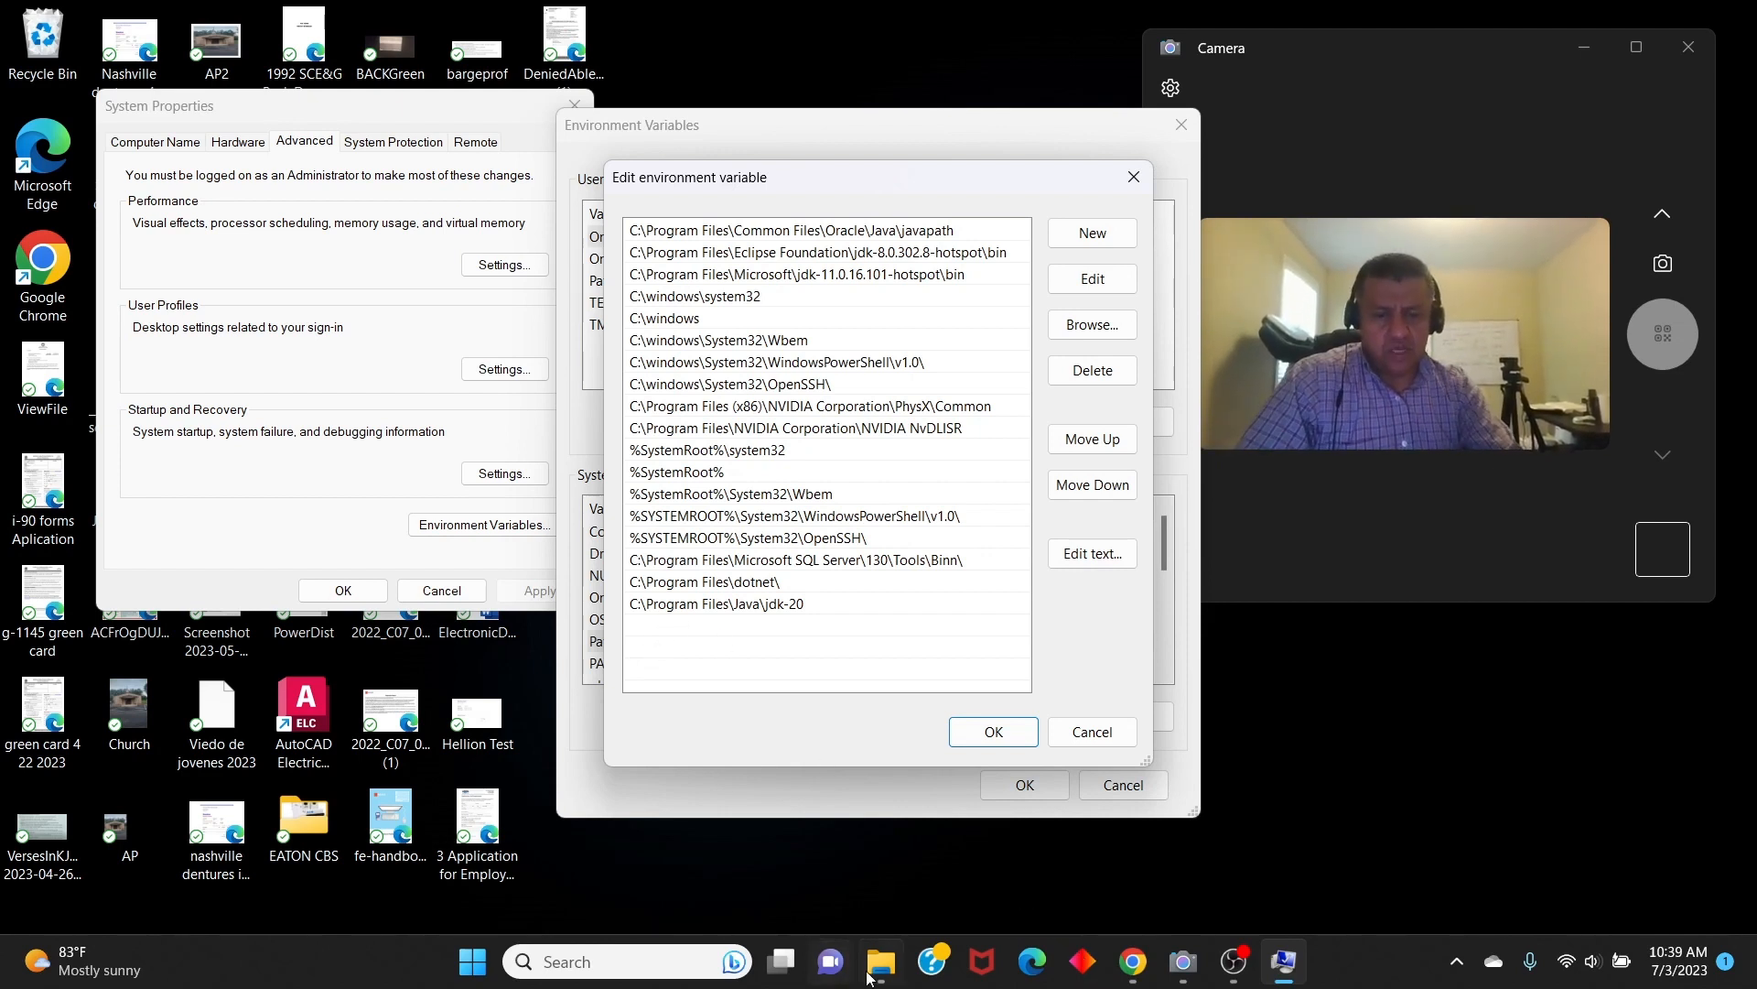
# Switch back to File Explorer and browse from drive C: to C:\Program Files\Common Files\Oracle\Java
pyautogui.click(881, 973)
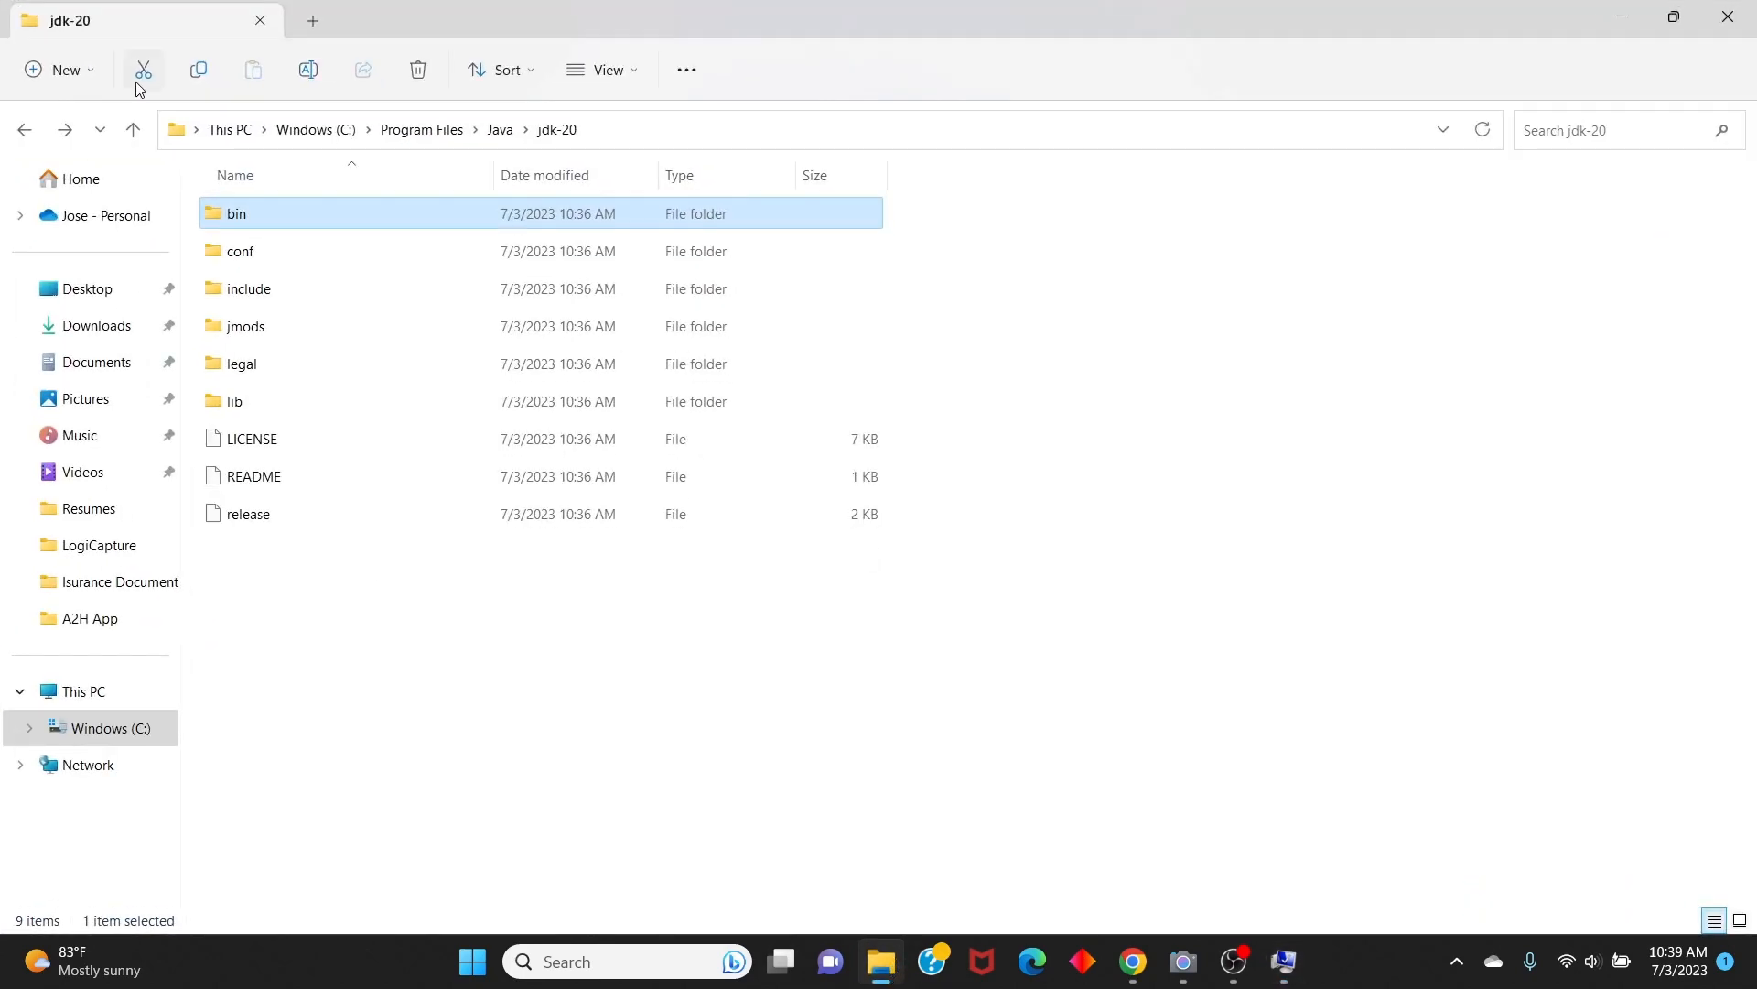
pyautogui.click(28, 135)
pyautogui.click(28, 136)
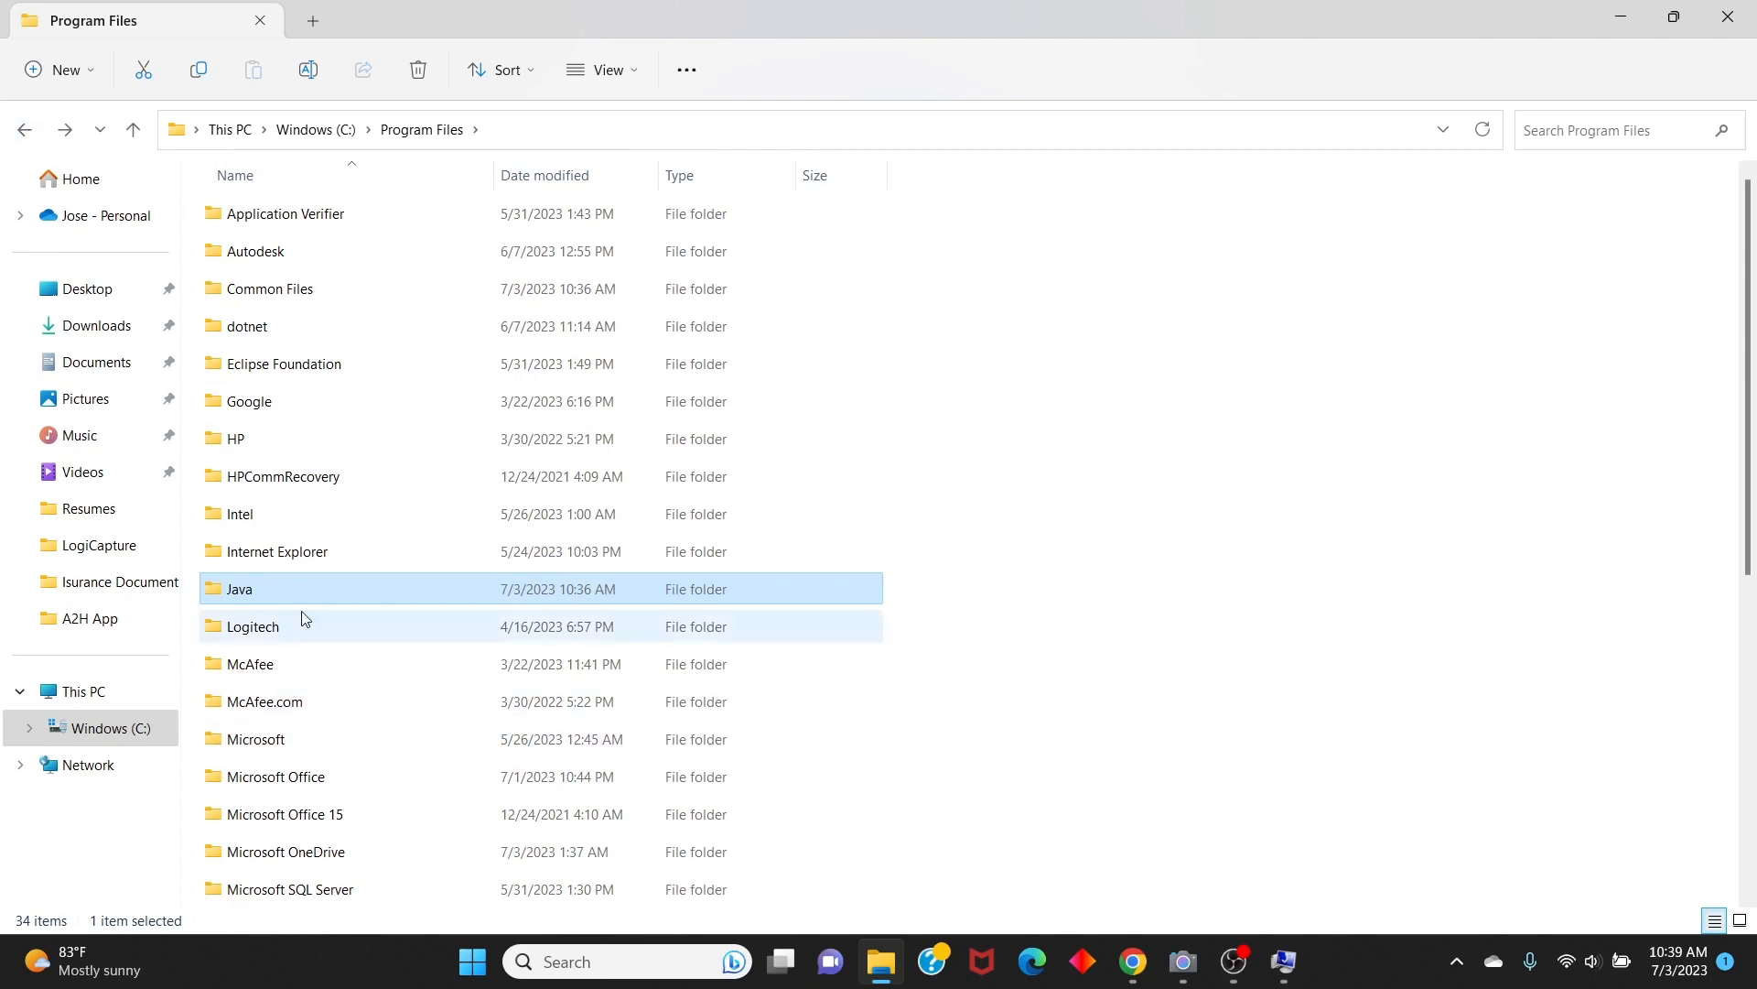
pyautogui.click(25, 133)
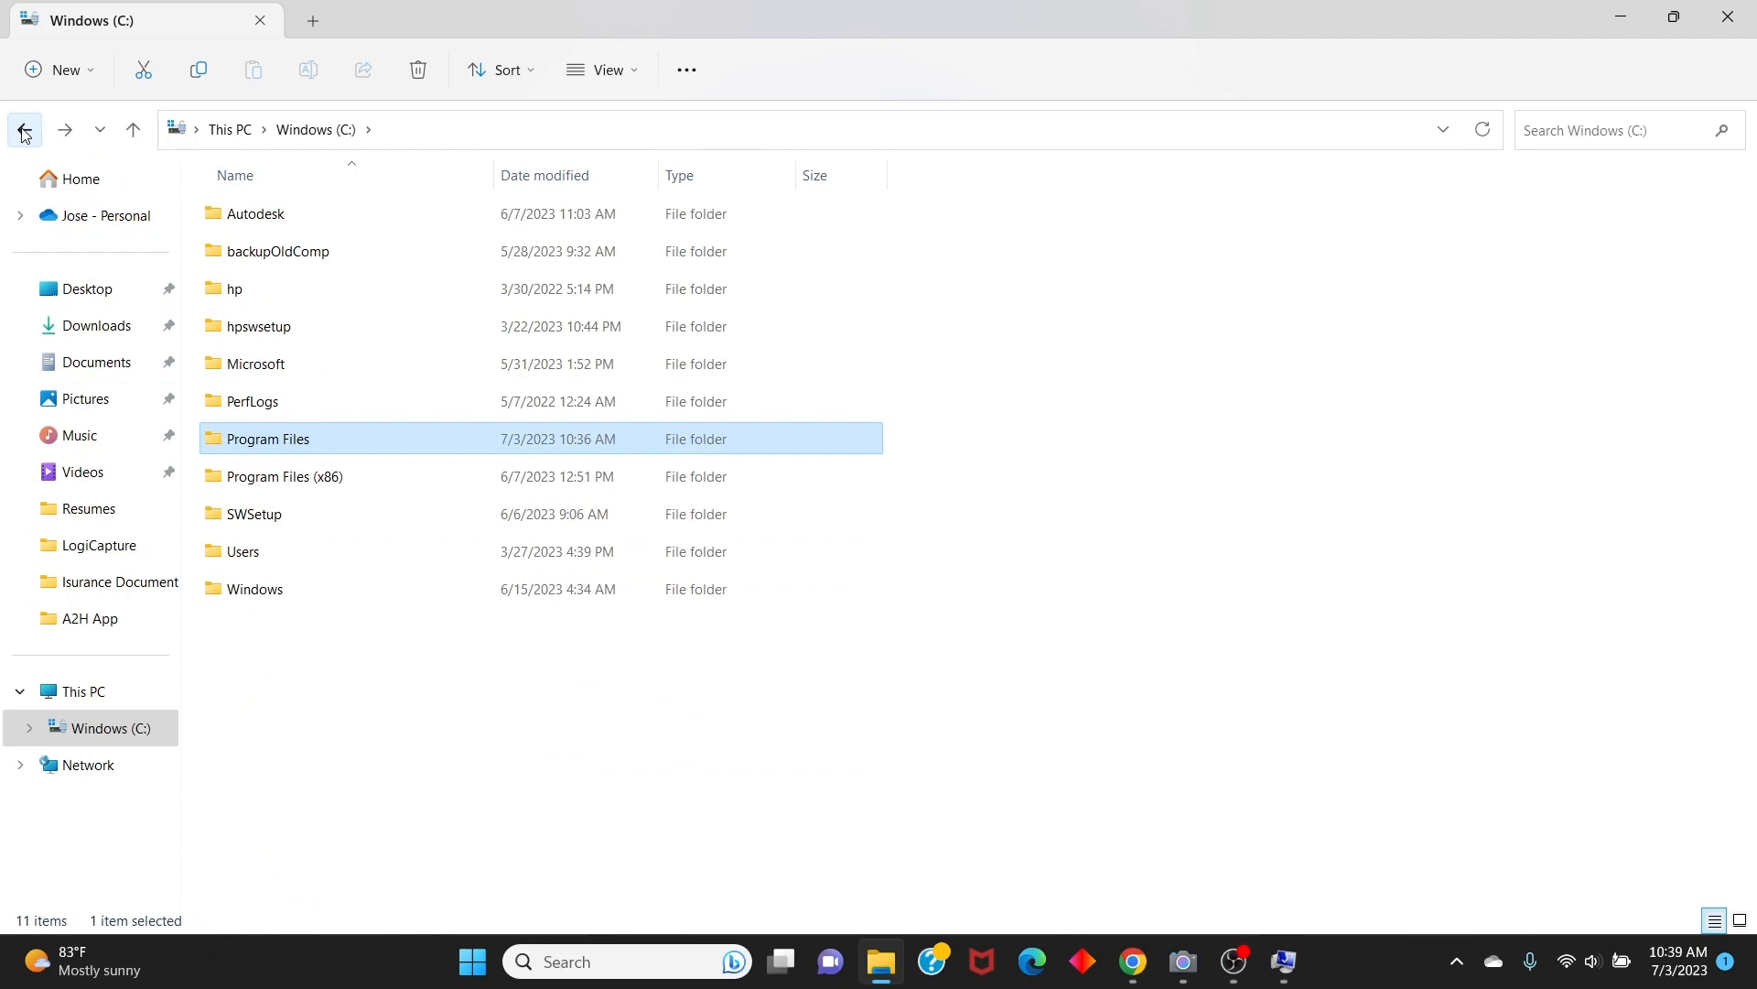
pyautogui.click(25, 132)
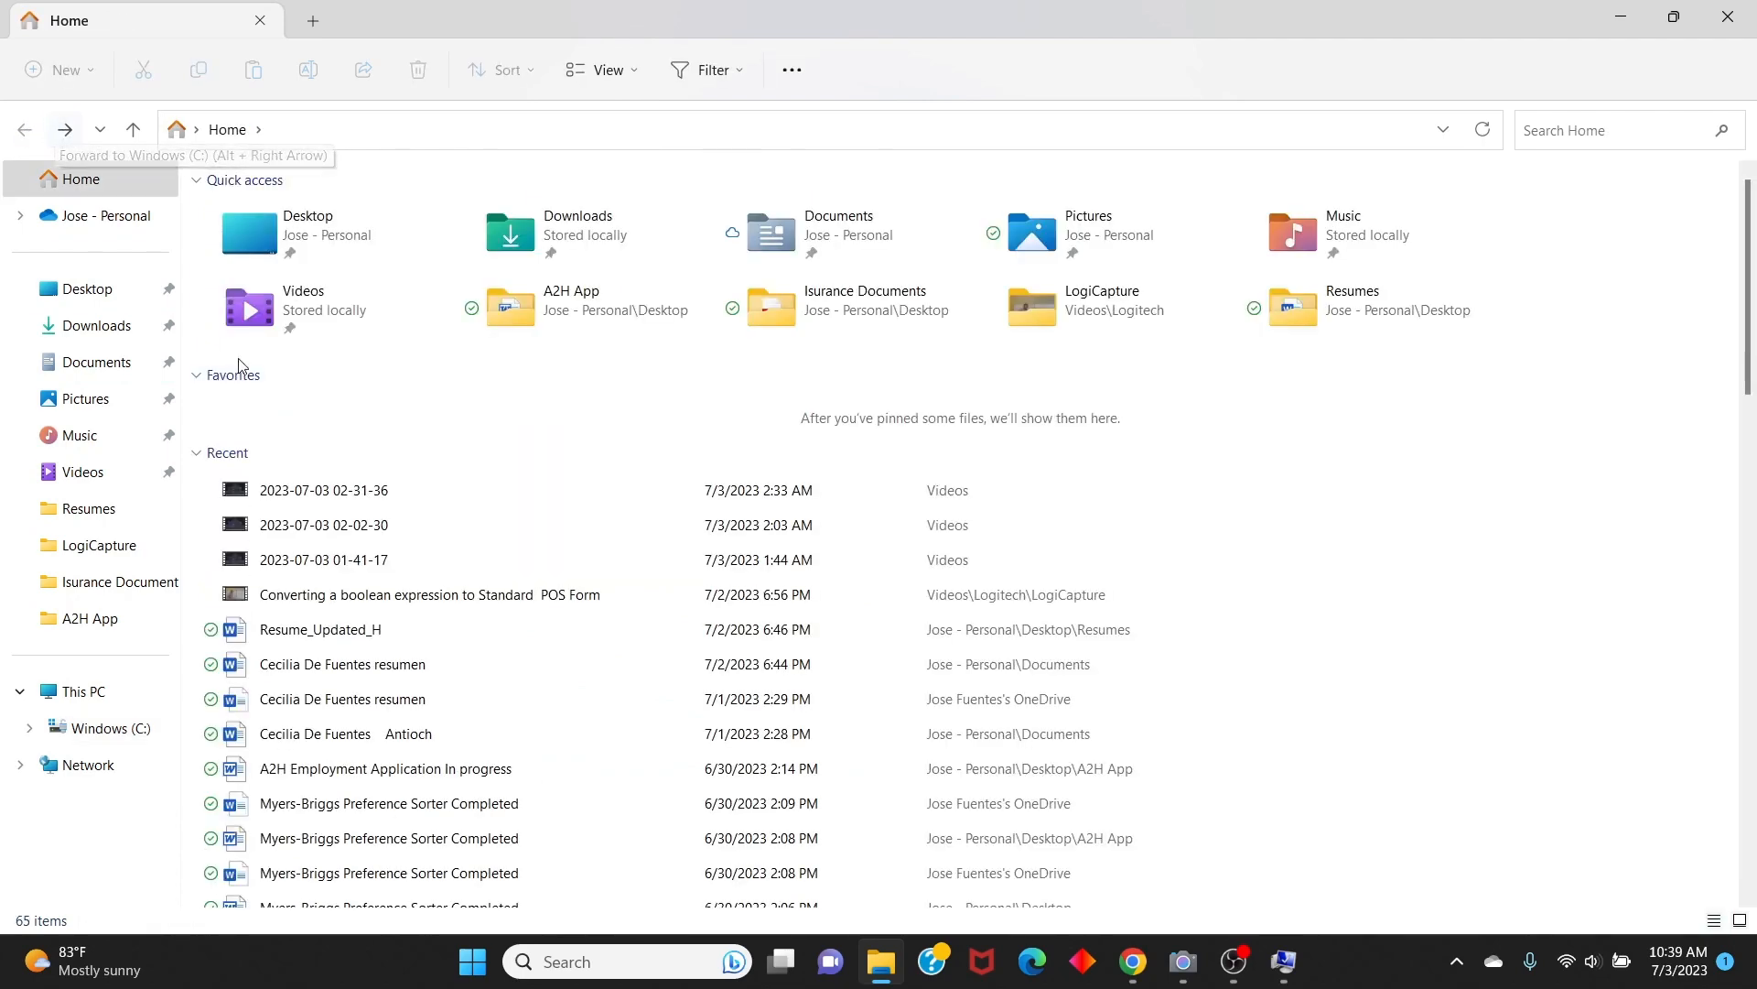
pyautogui.click(100, 732)
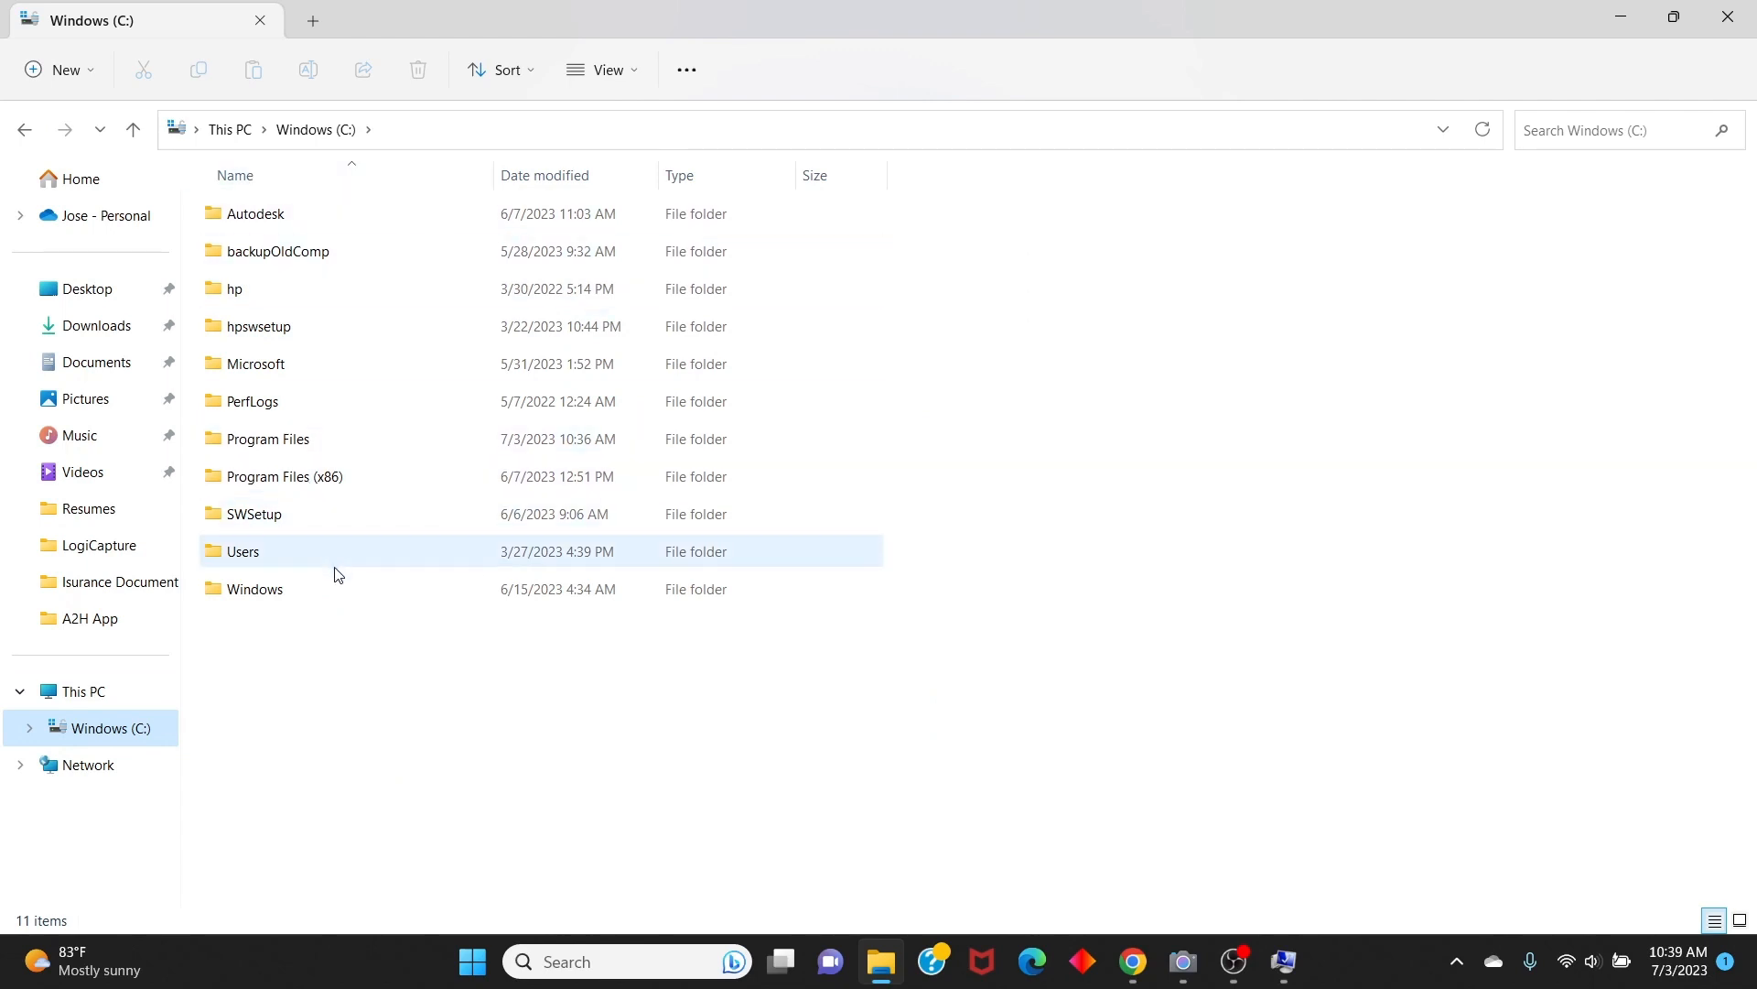
pyautogui.click(294, 447)
pyautogui.doubleClick(295, 447)
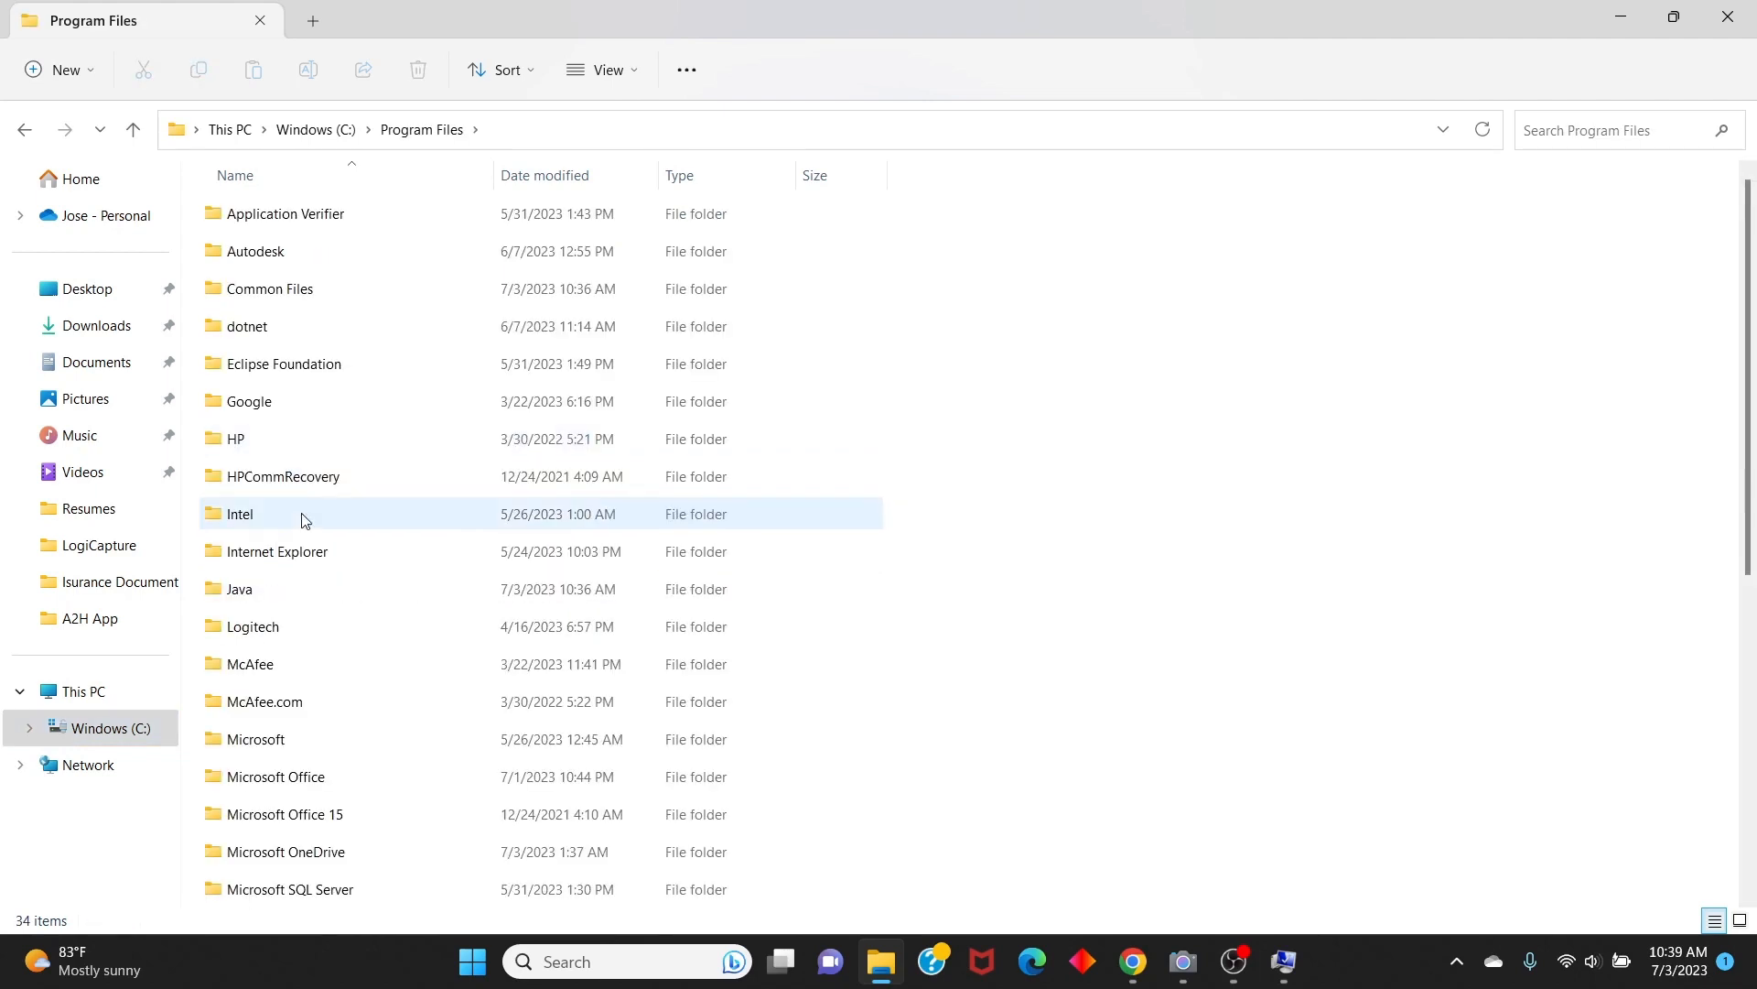
pyautogui.doubleClick(265, 301)
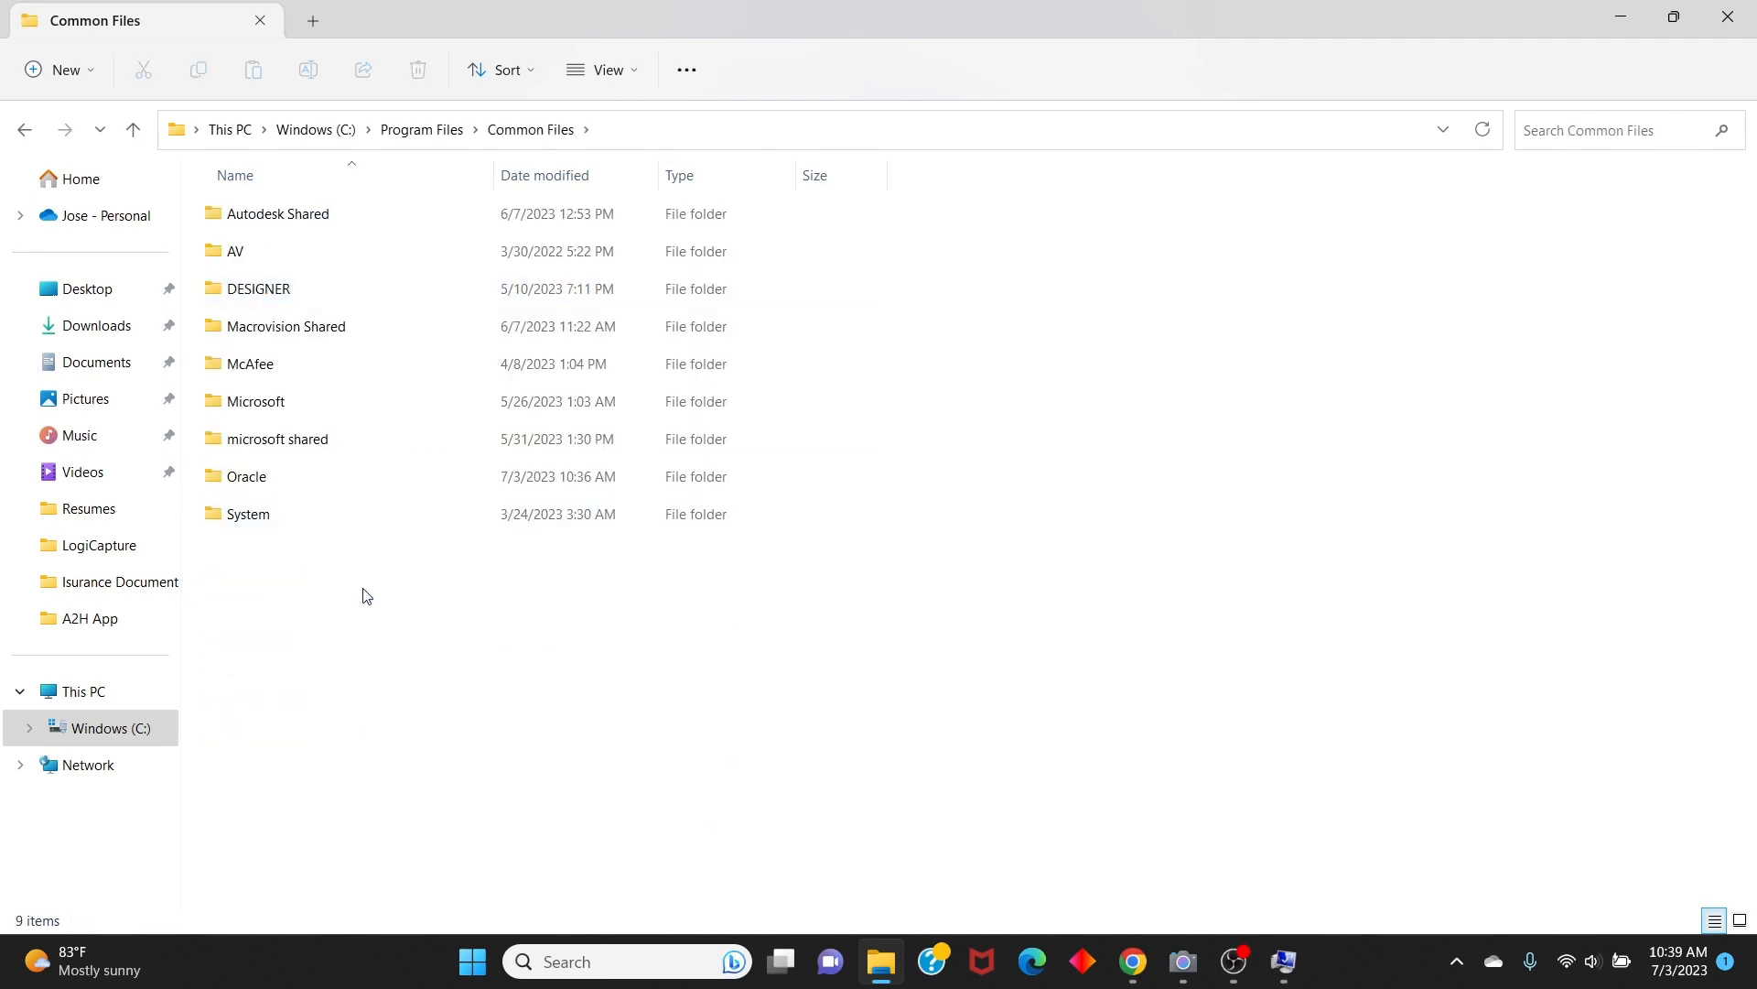
pyautogui.doubleClick(262, 483)
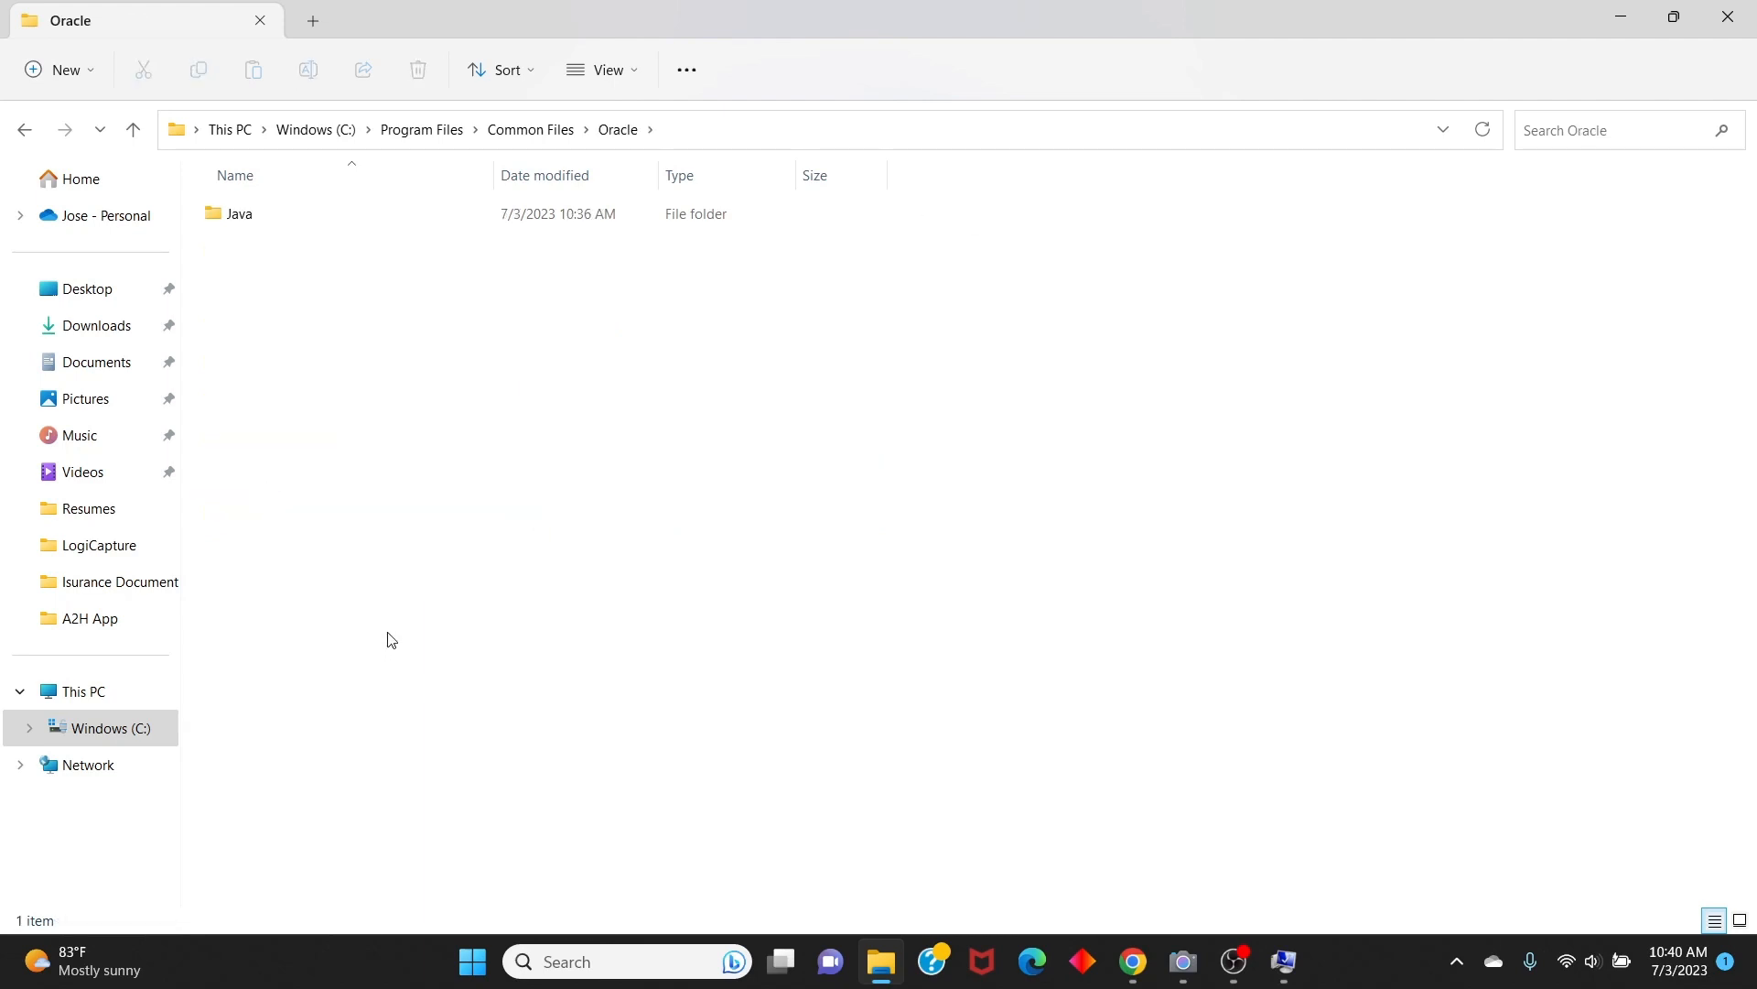
pyautogui.doubleClick(243, 220)
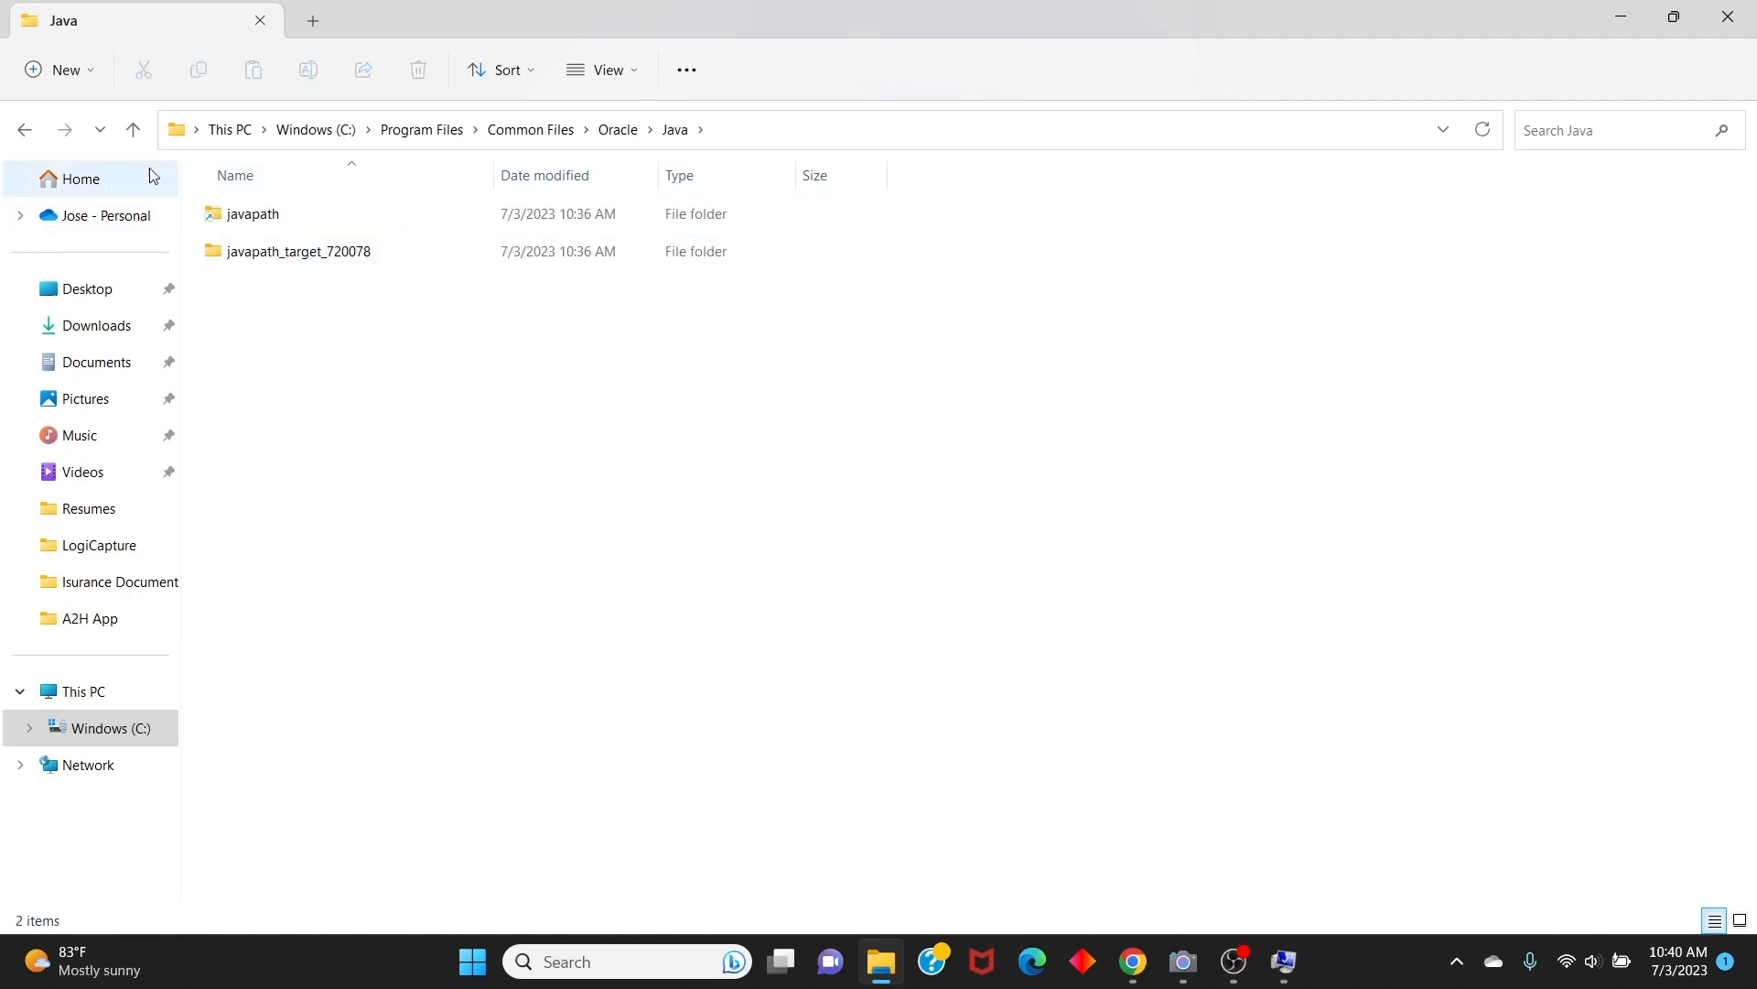
# Examine the contents of the javapath folder and return to the Oracle Java folder
pyautogui.click(244, 258)
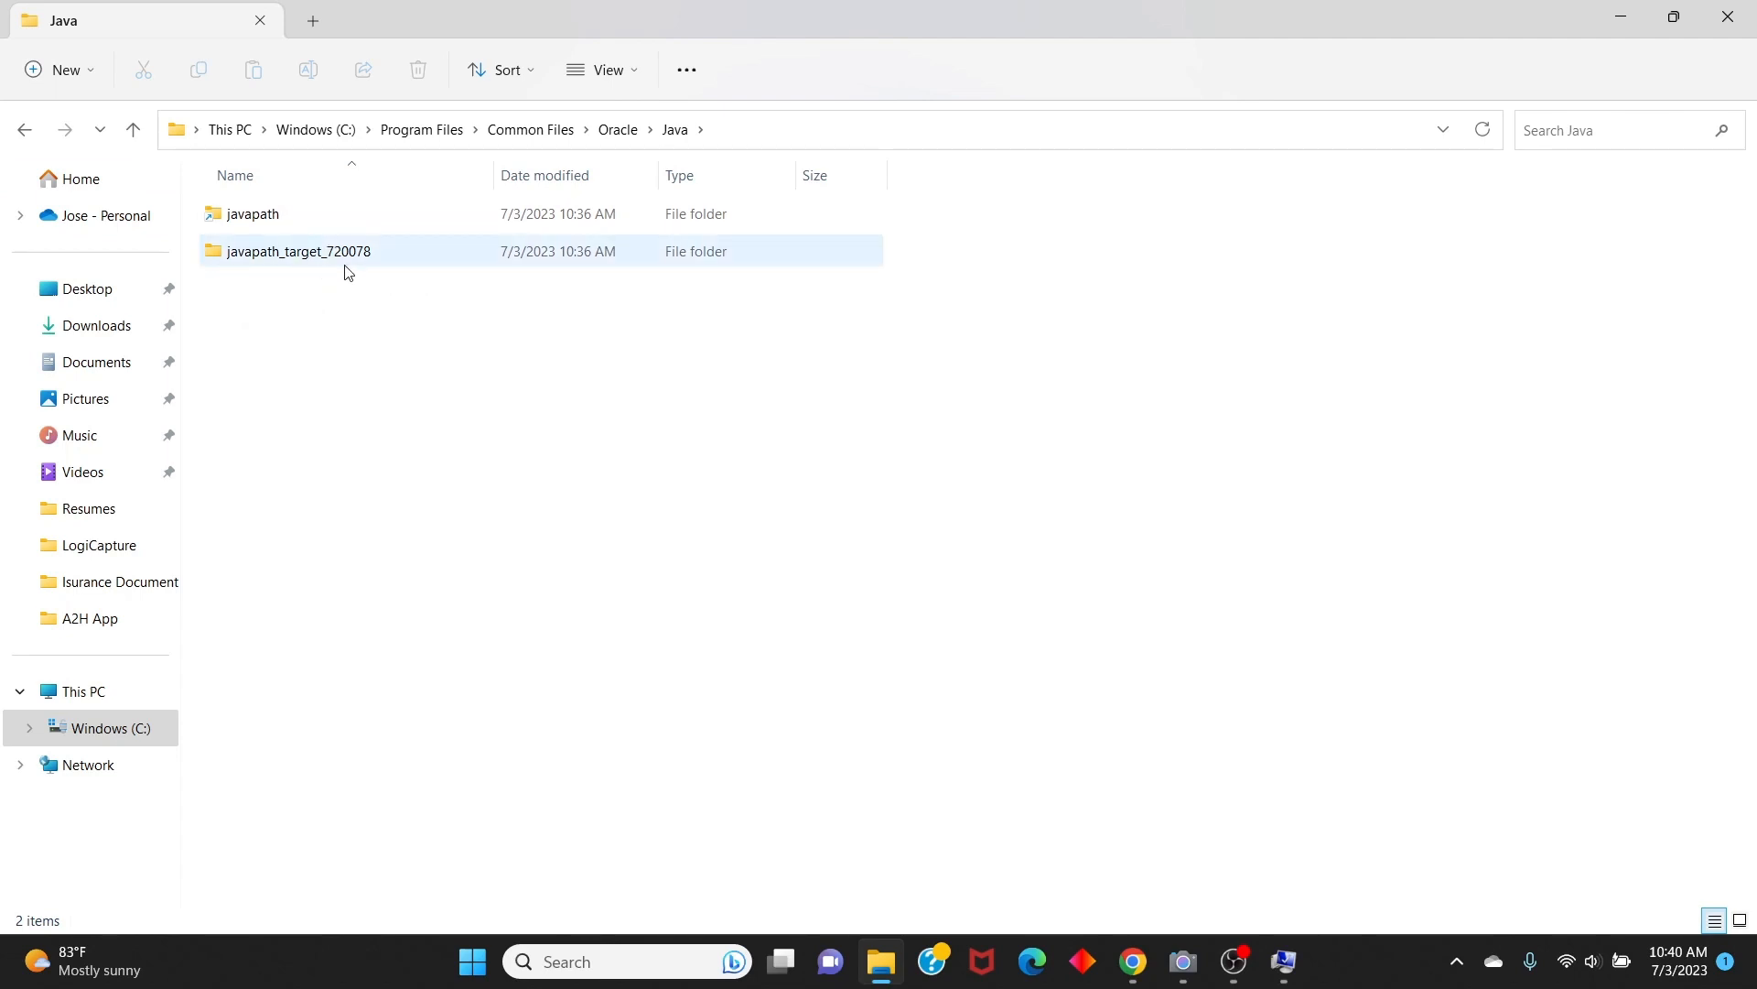
pyautogui.click(260, 225)
pyautogui.doubleClick(260, 225)
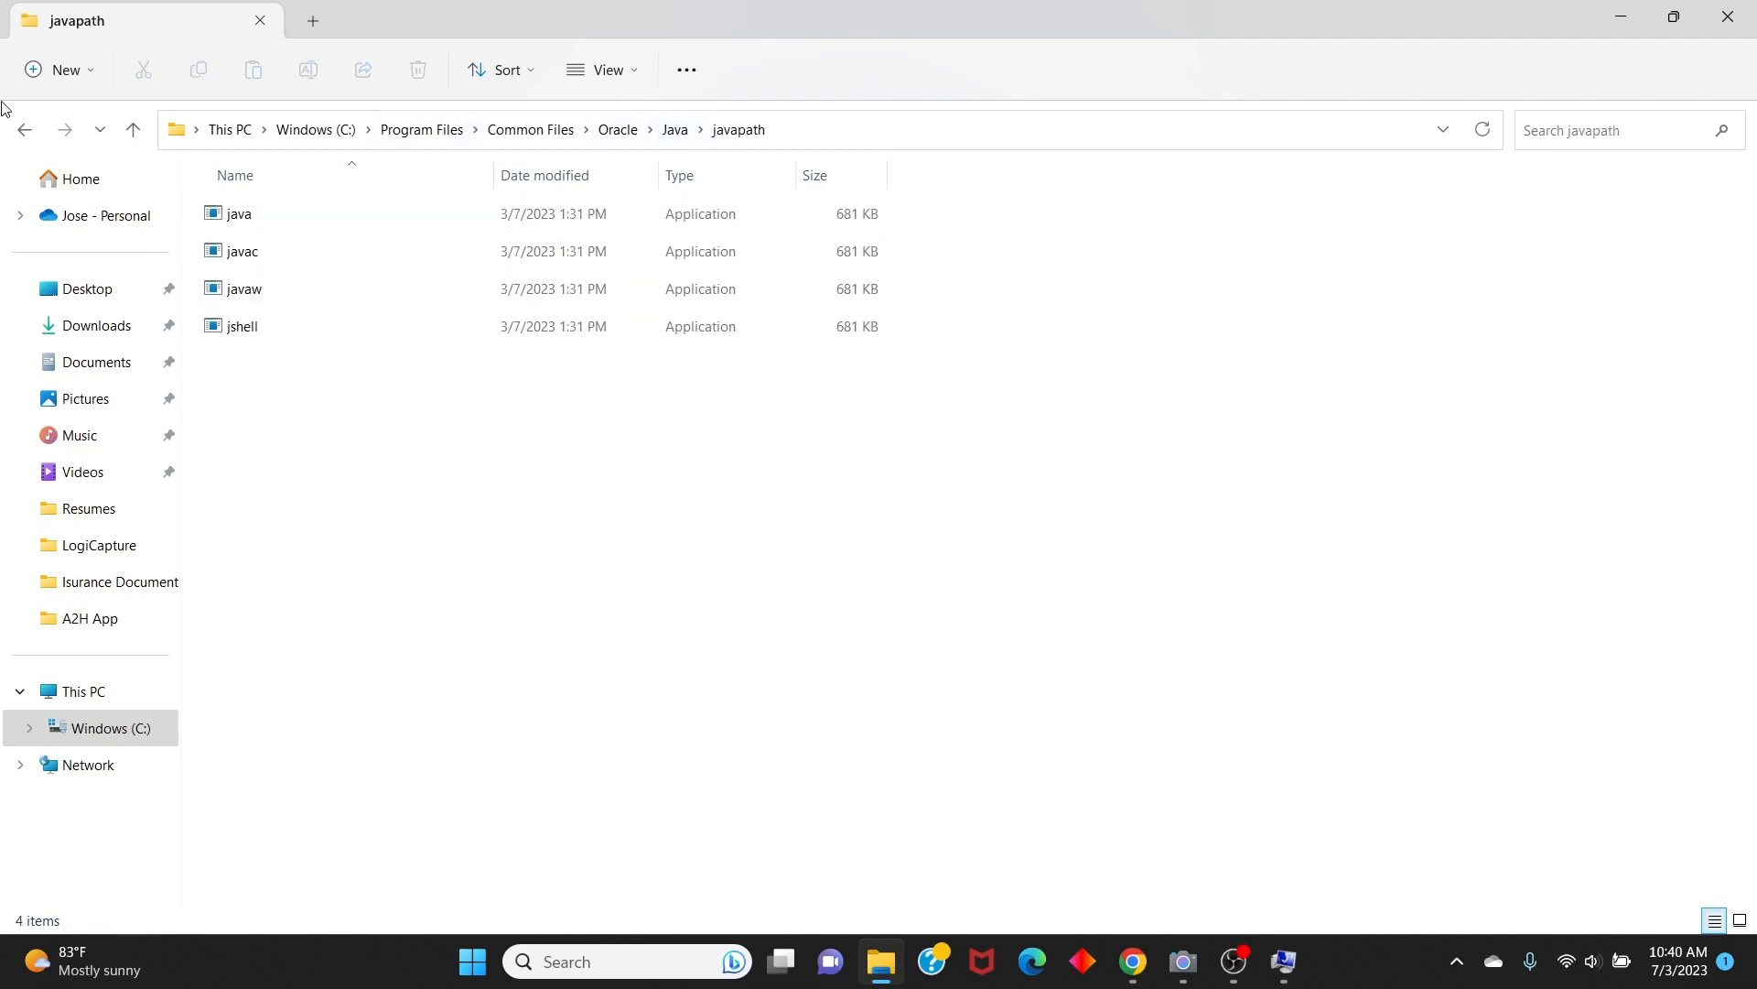
pyautogui.click(25, 129)
pyautogui.click(322, 227)
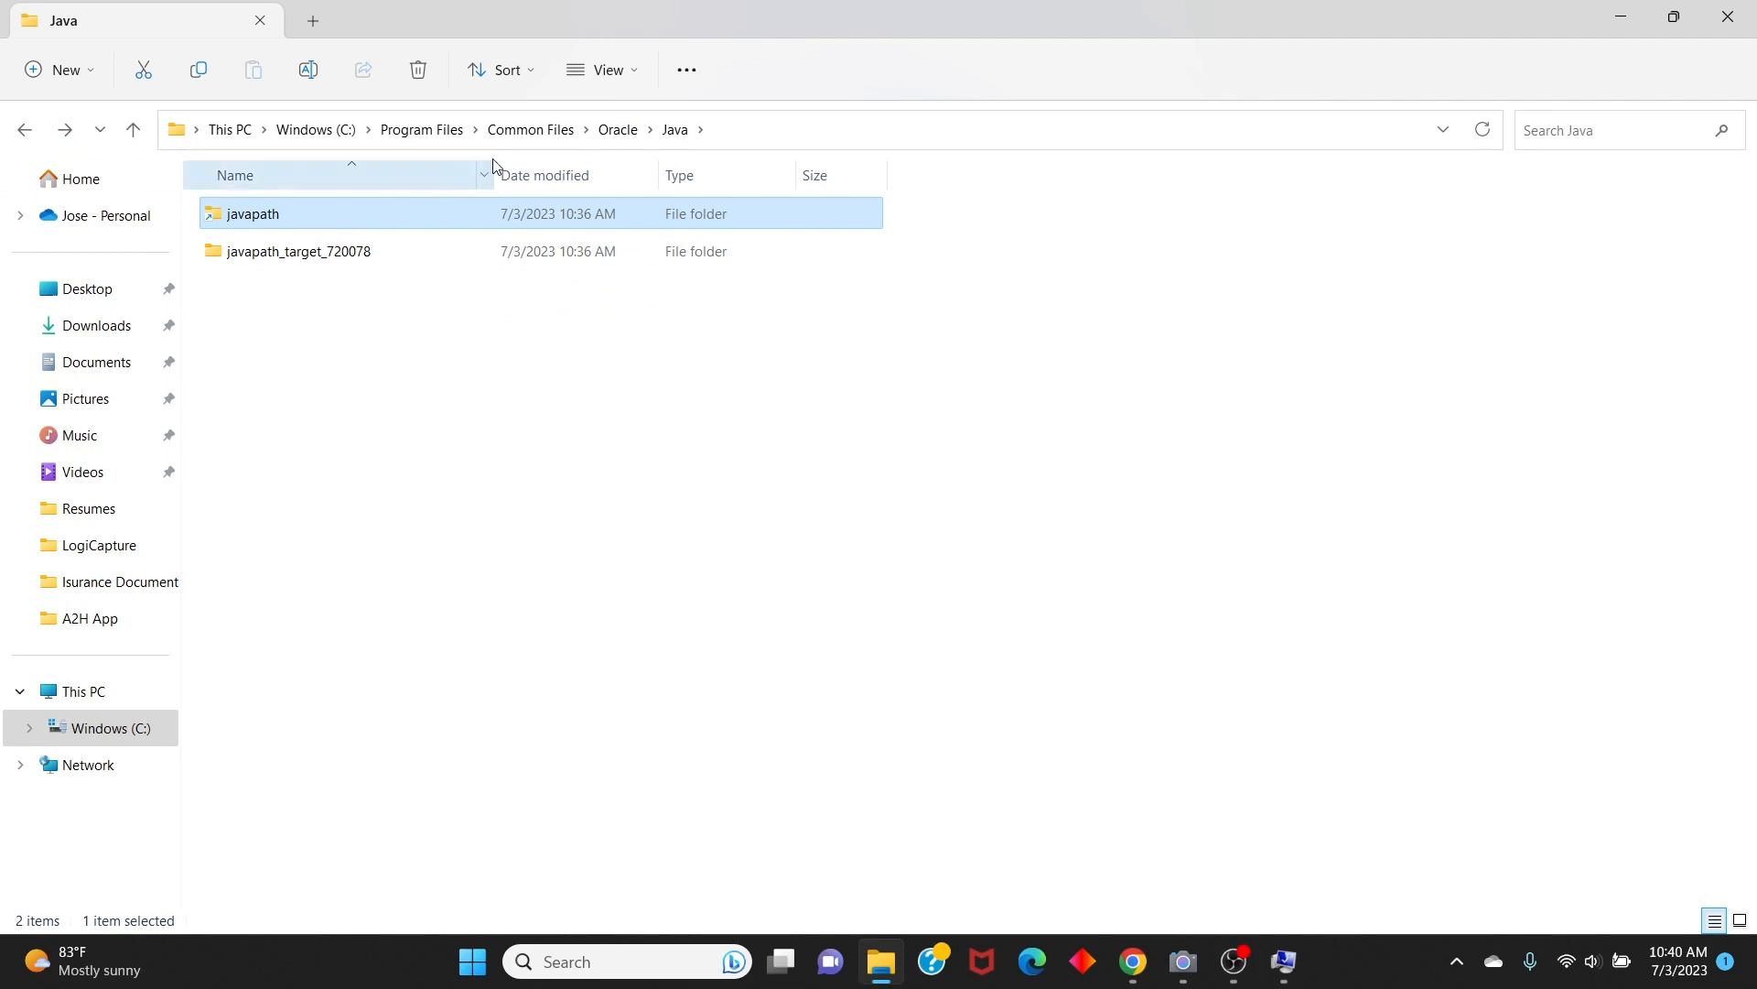
# Copy the folder path C:\Program Files\Common Files\Oracle\Java from File Explorer
pyautogui.click(740, 129)
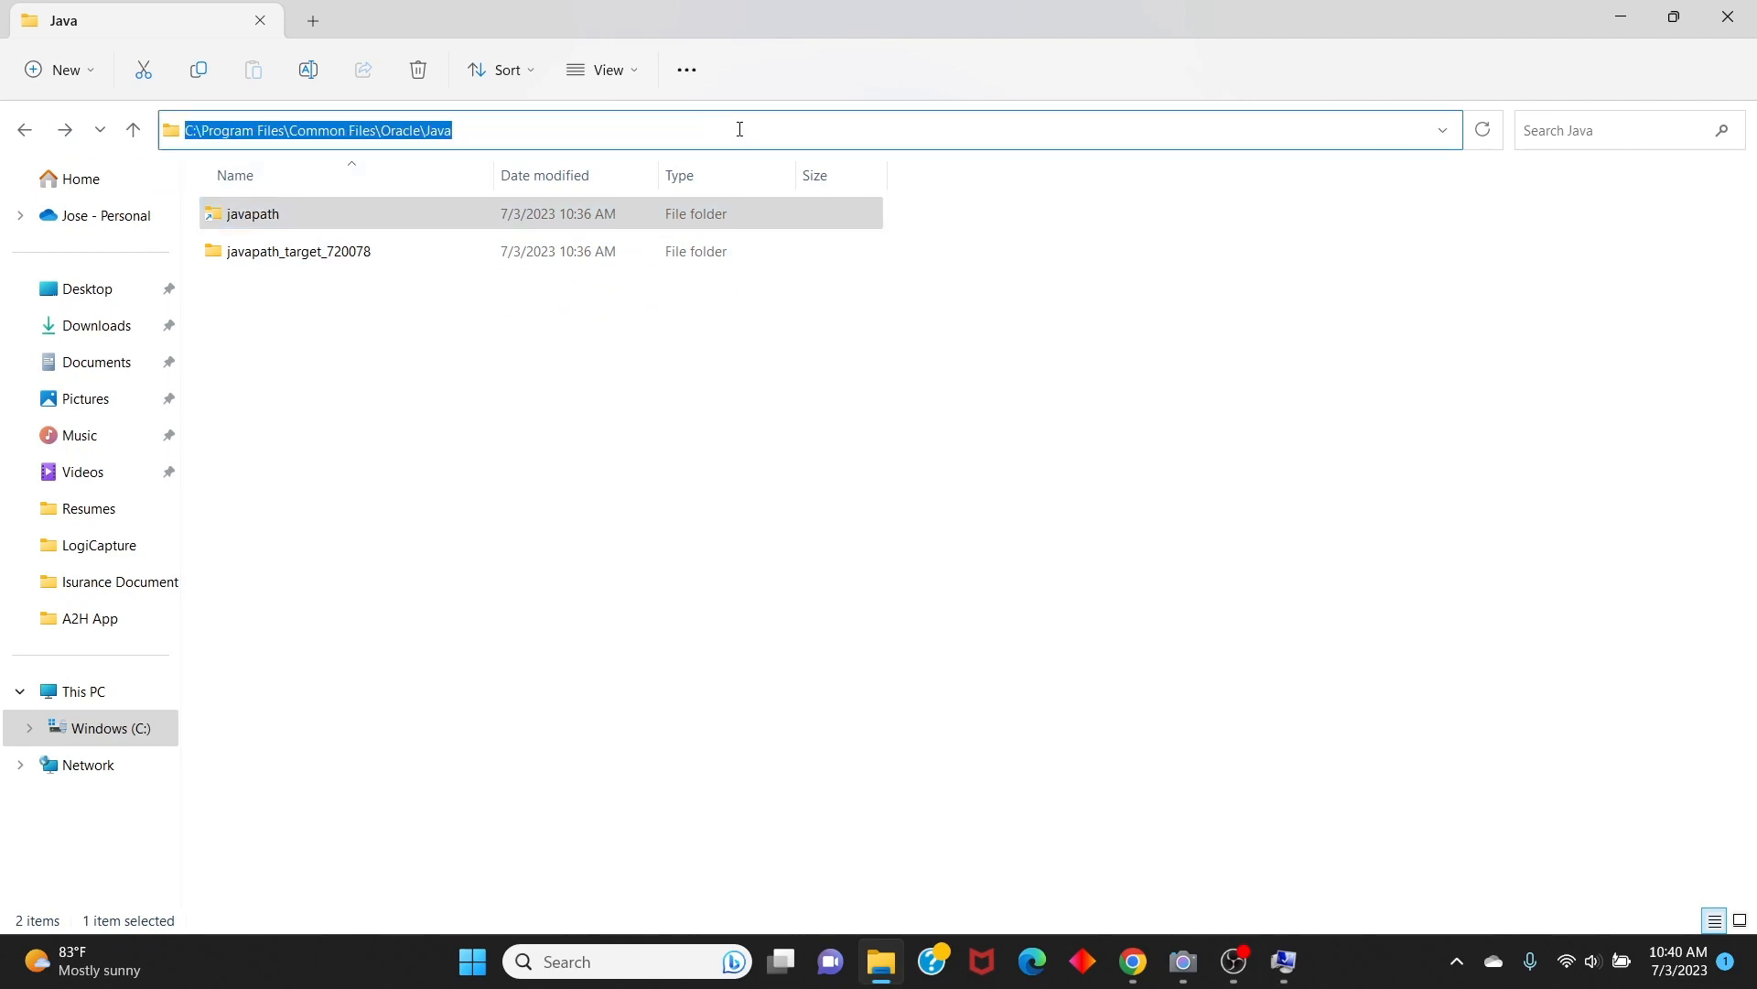
pyautogui.click(24, 129)
pyautogui.doubleClick(246, 225)
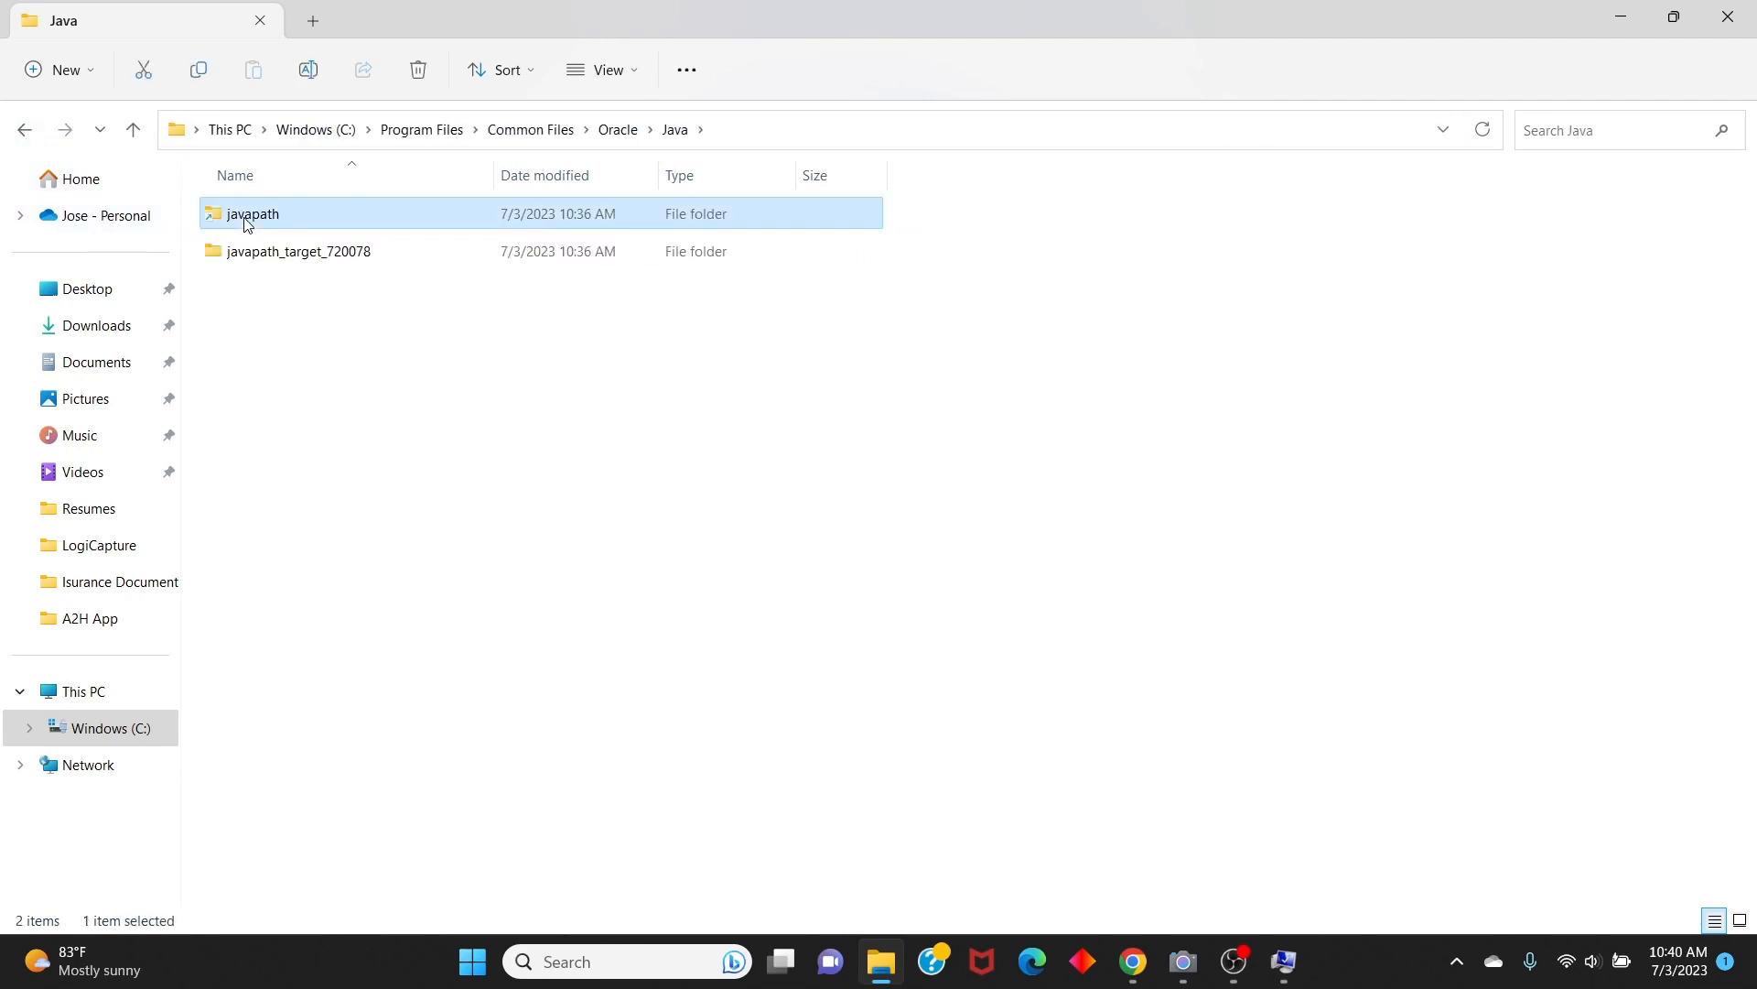
pyautogui.click(737, 133)
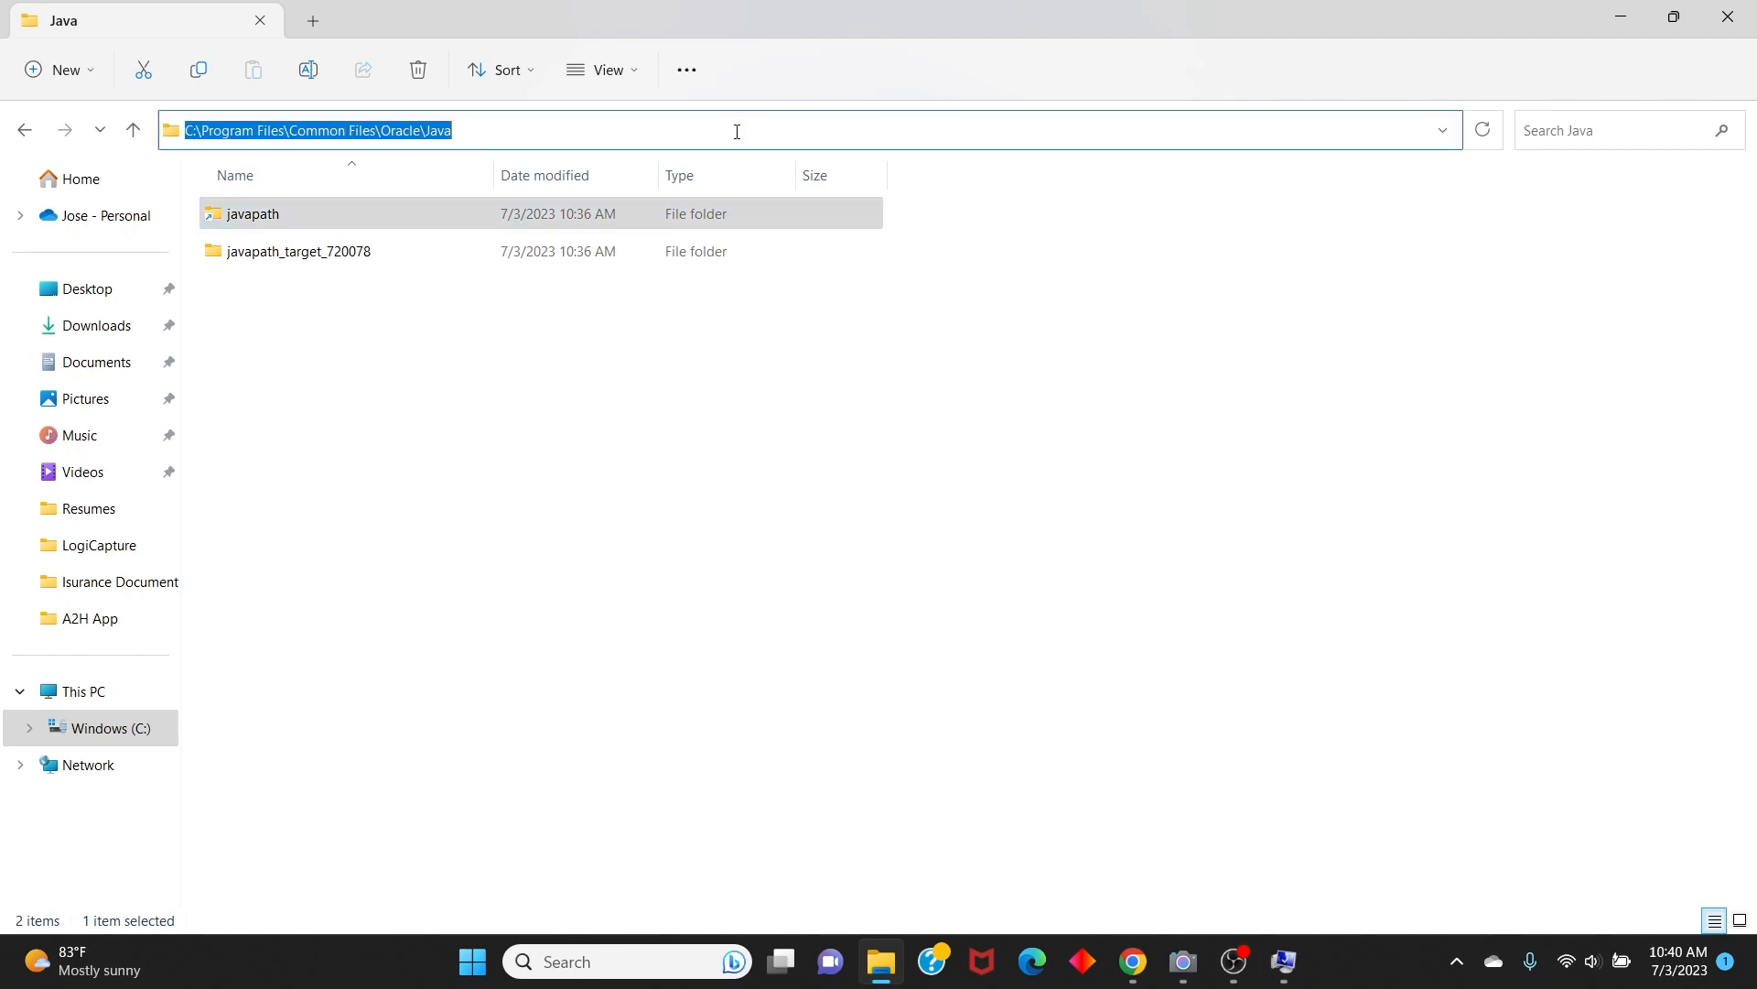
pyautogui.rightClick(362, 134)
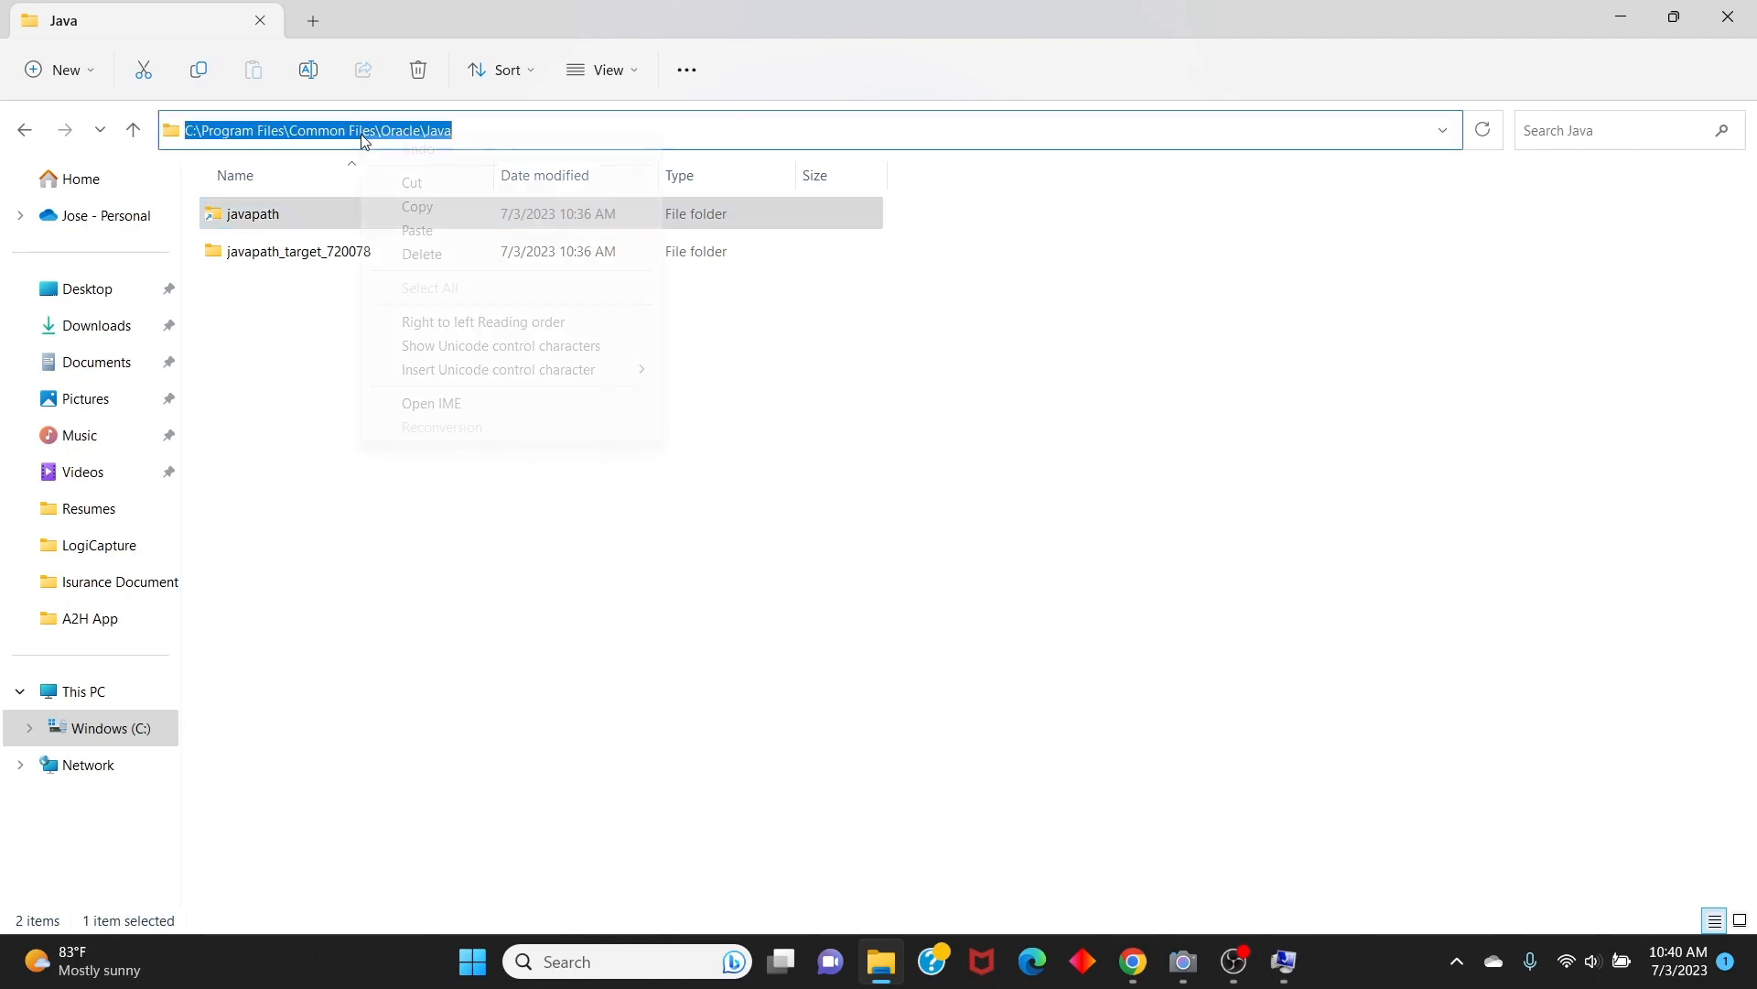
pyautogui.click(433, 211)
# Return to the Path editor, add C:\Program Files\Common Files\Oracle\Java as a new entry at the end of the list, and accept the edit
pyautogui.moveTo(1223, 977)
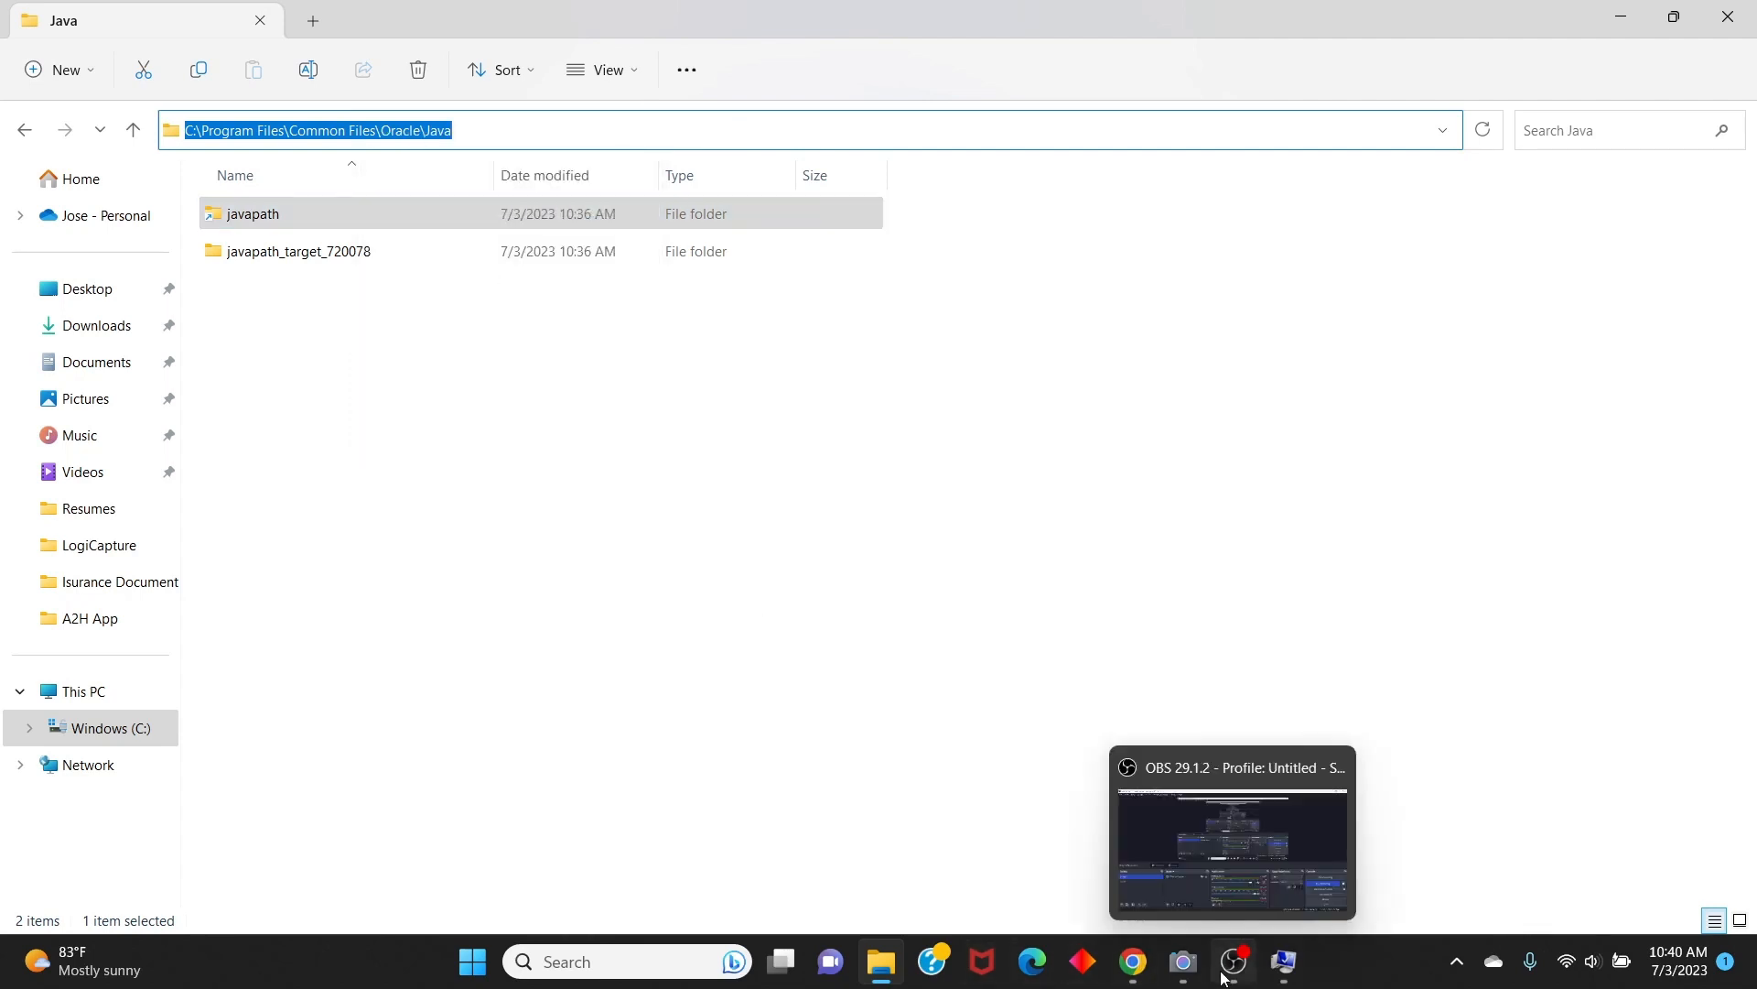
pyautogui.moveTo(778, 970)
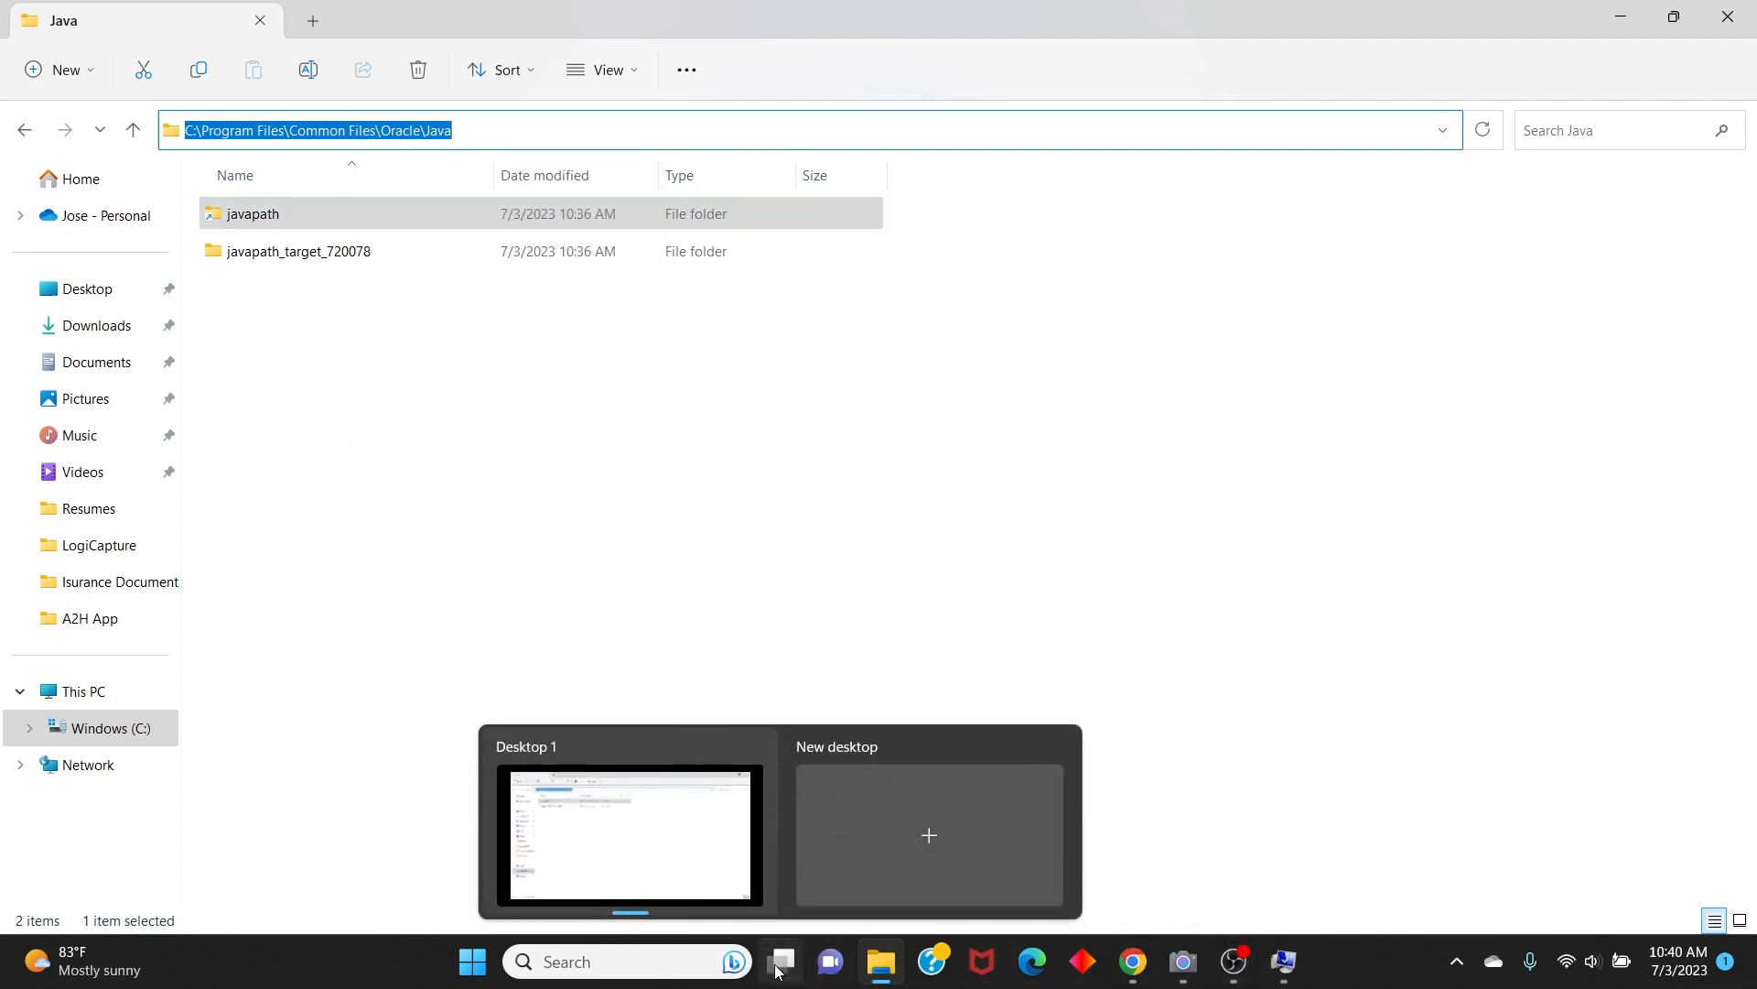
pyautogui.moveTo(1292, 972)
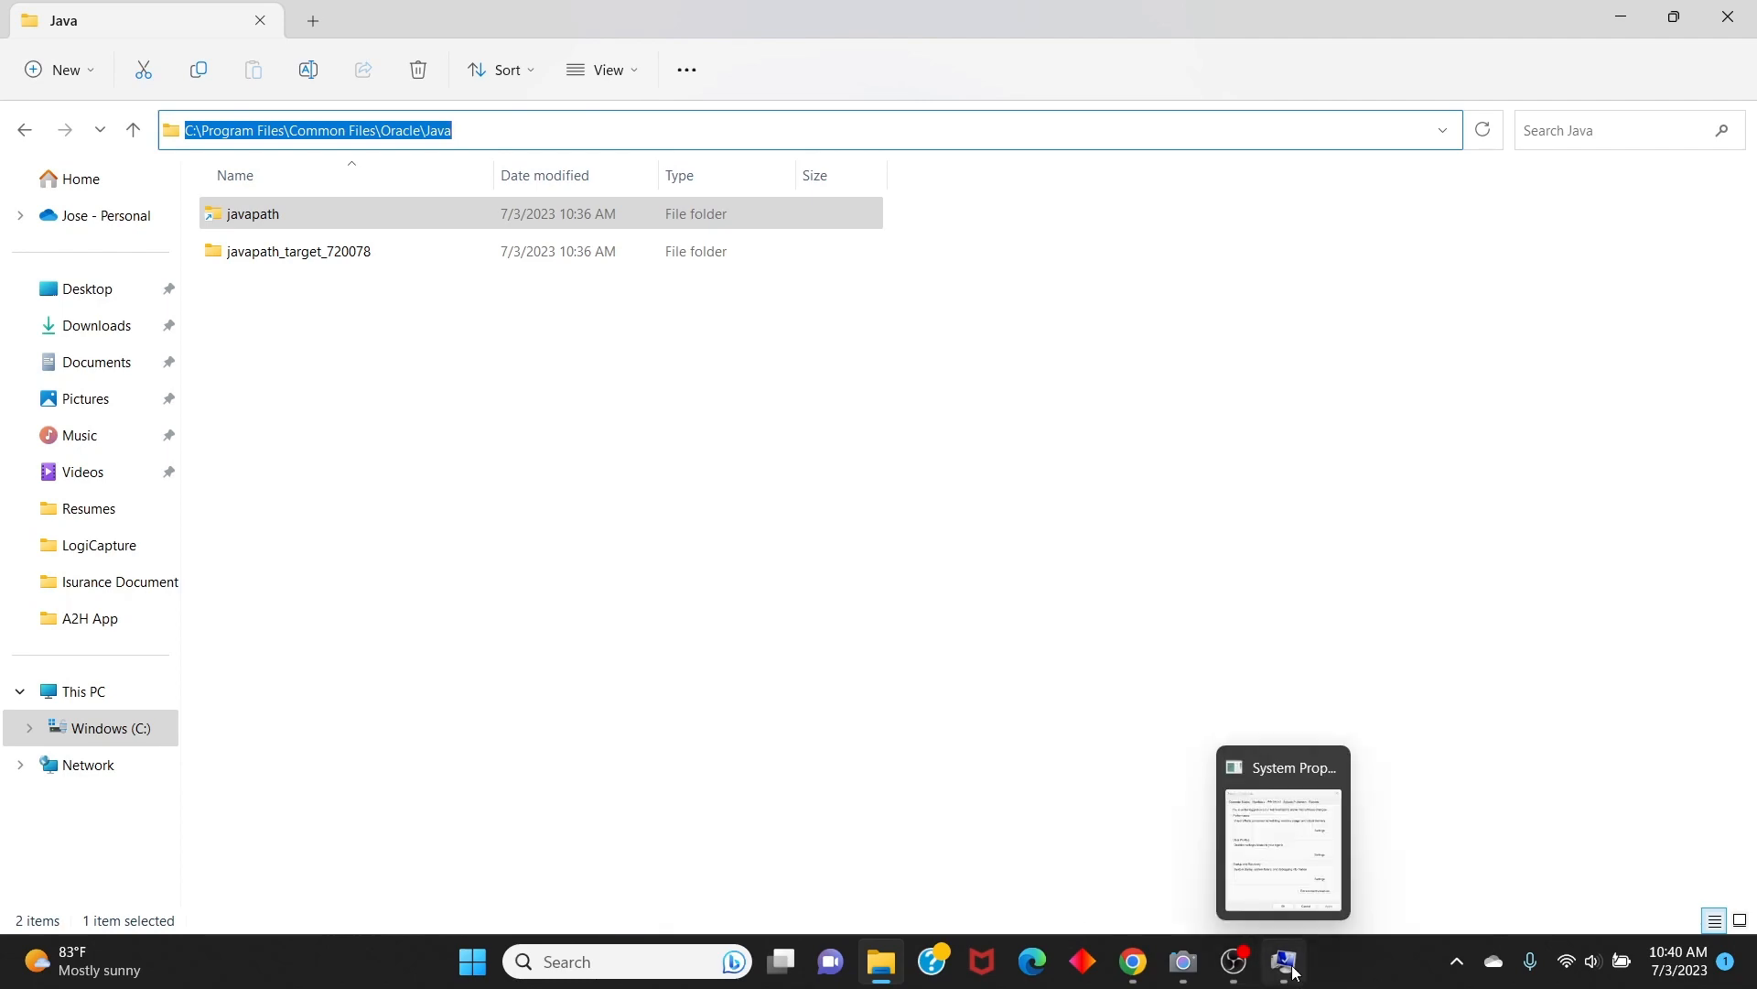
pyautogui.click(1285, 856)
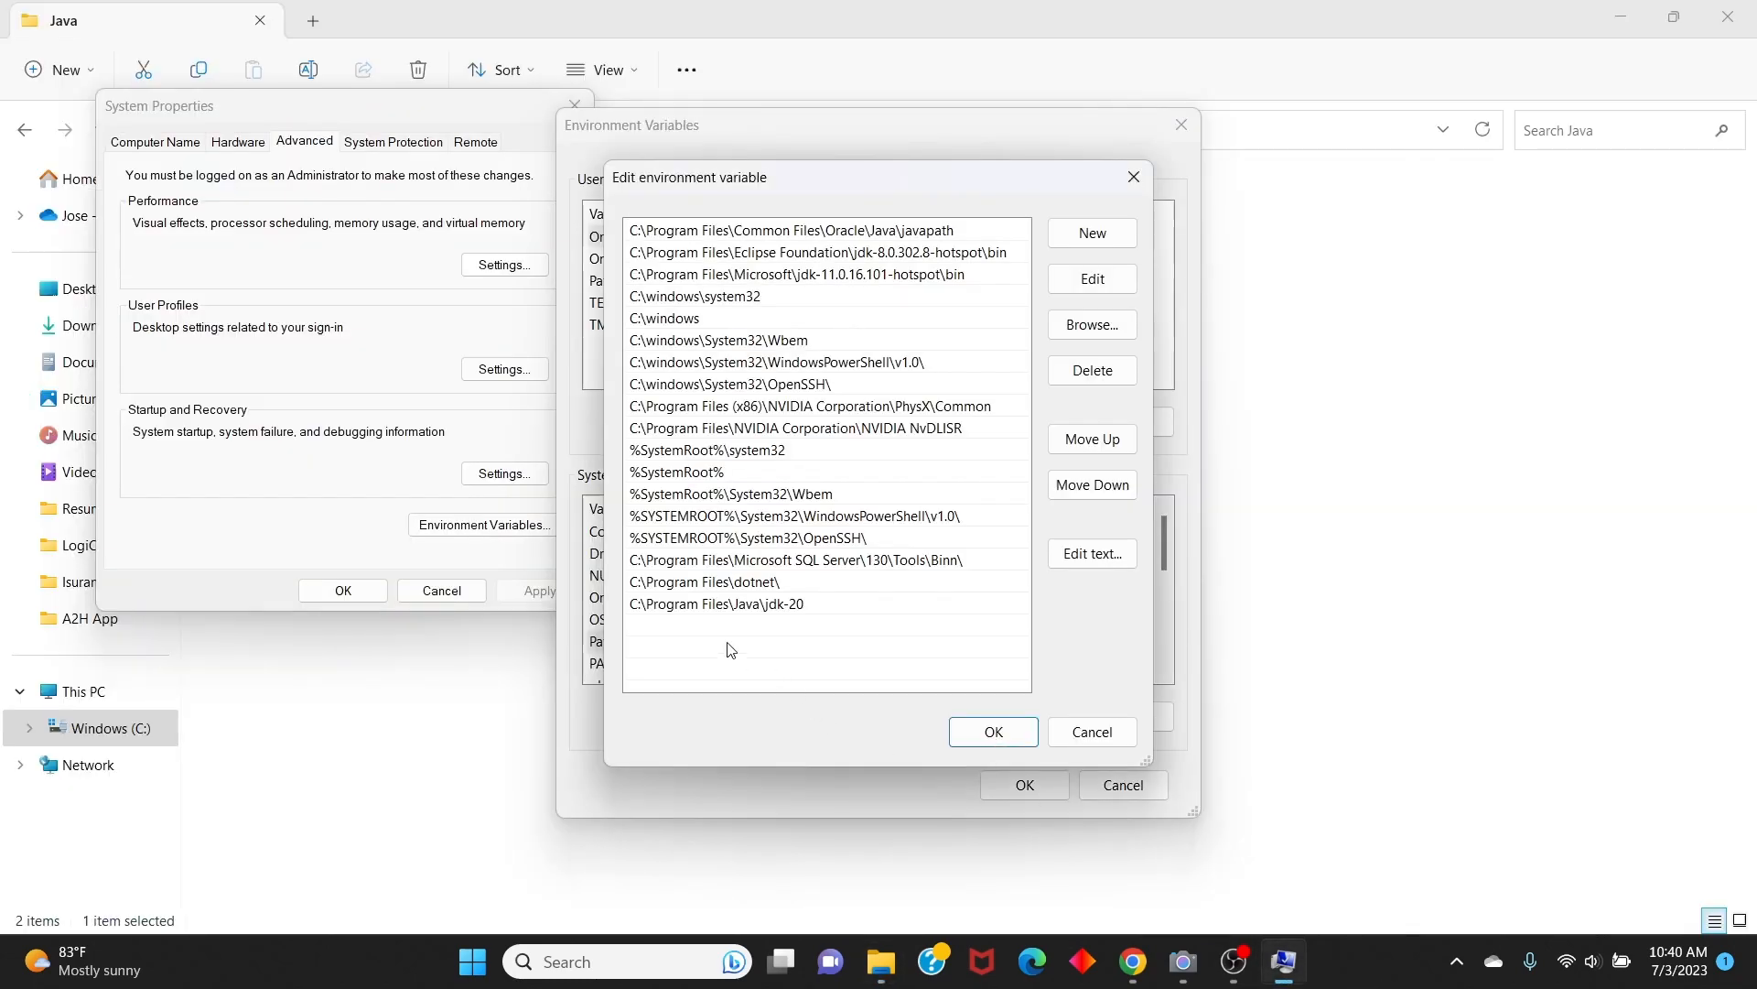
pyautogui.doubleClick(638, 630)
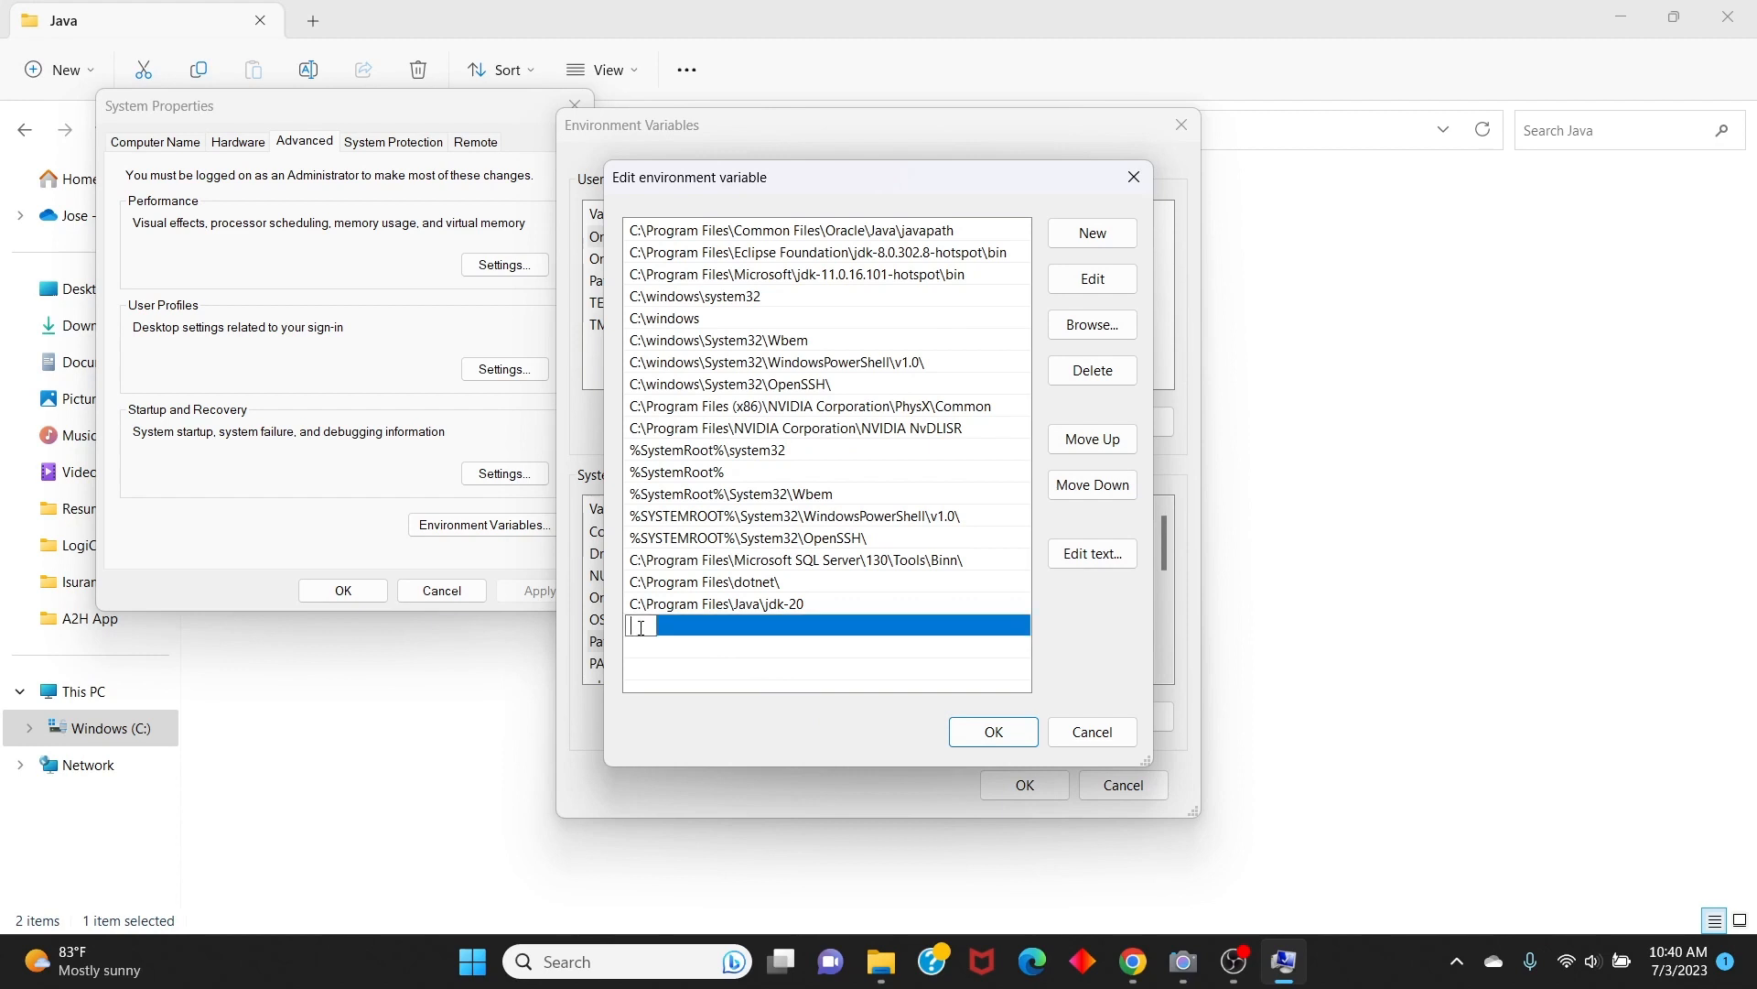
pyautogui.rightClick(640, 628)
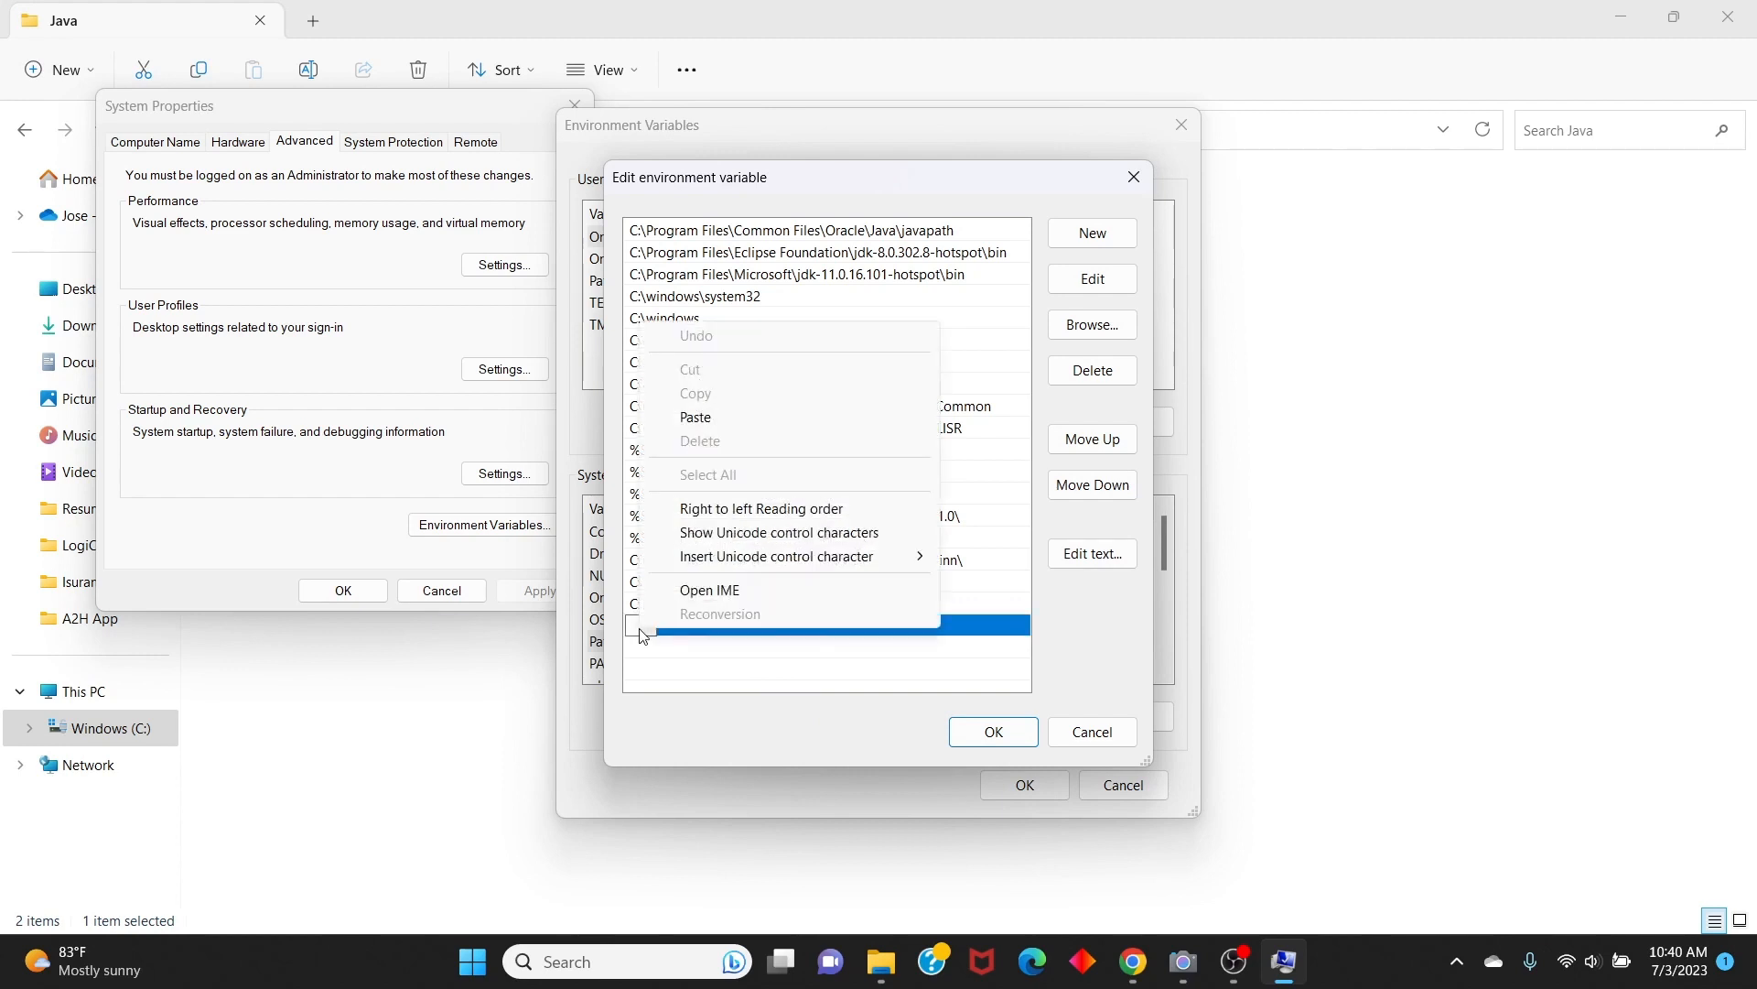
pyautogui.click(697, 418)
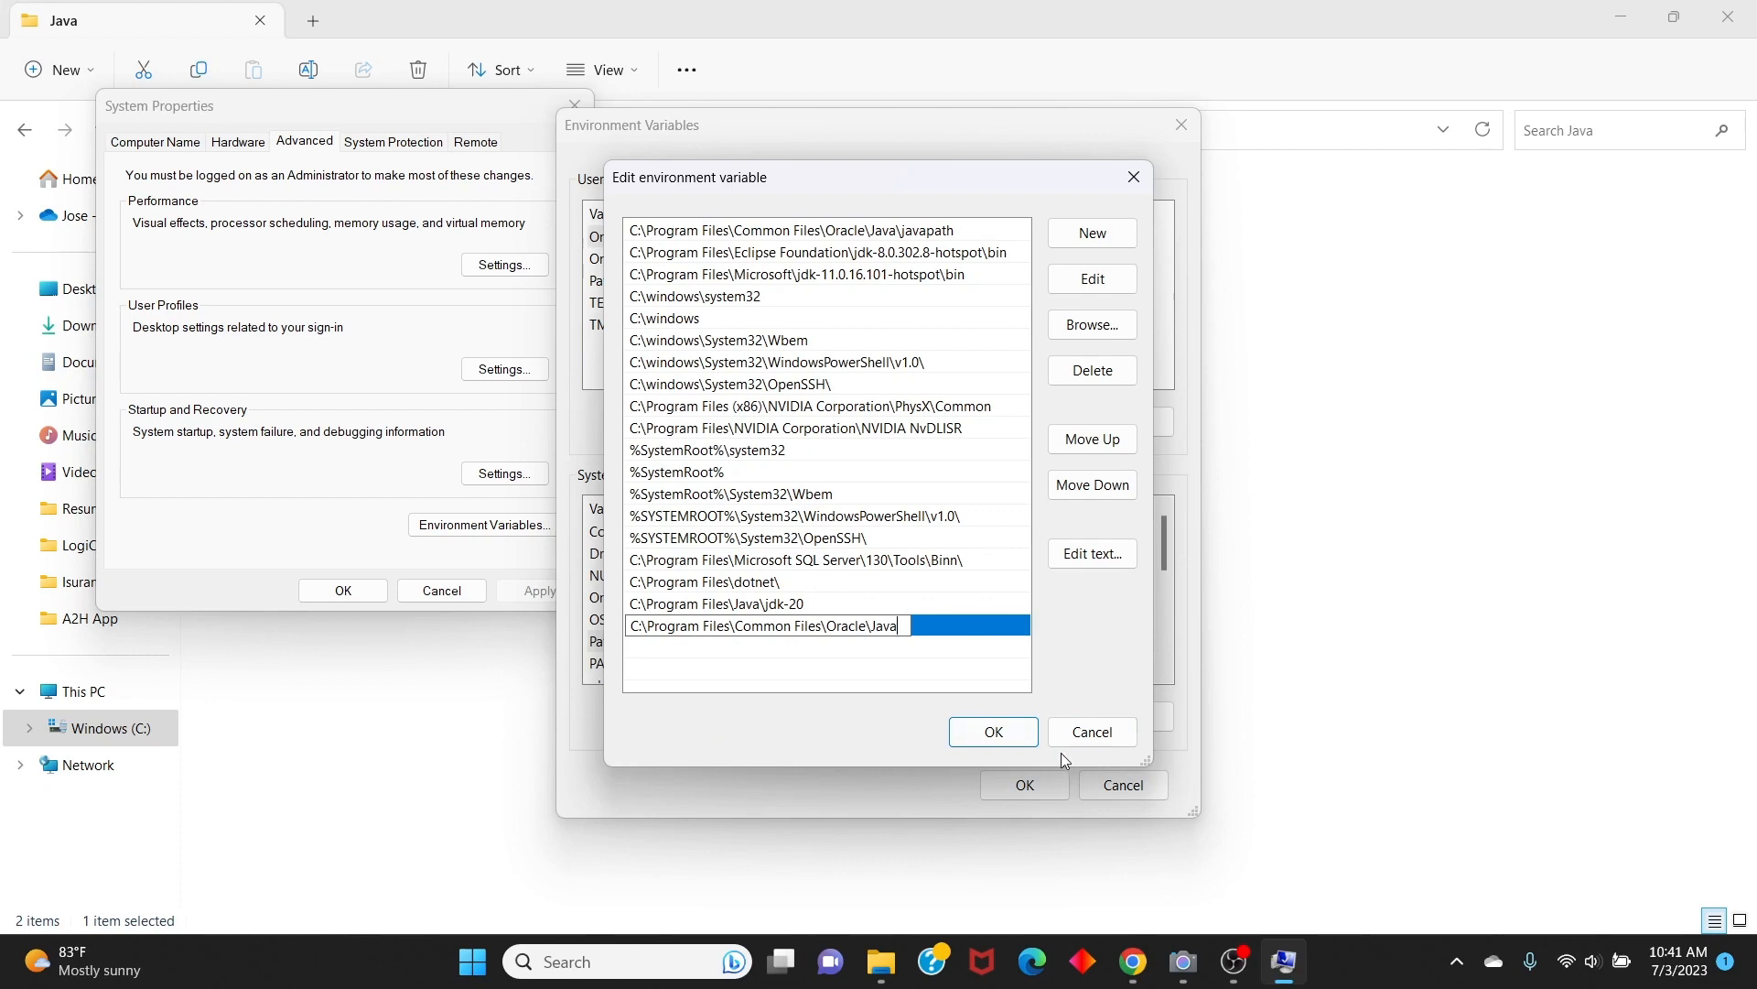
pyautogui.click(989, 735)
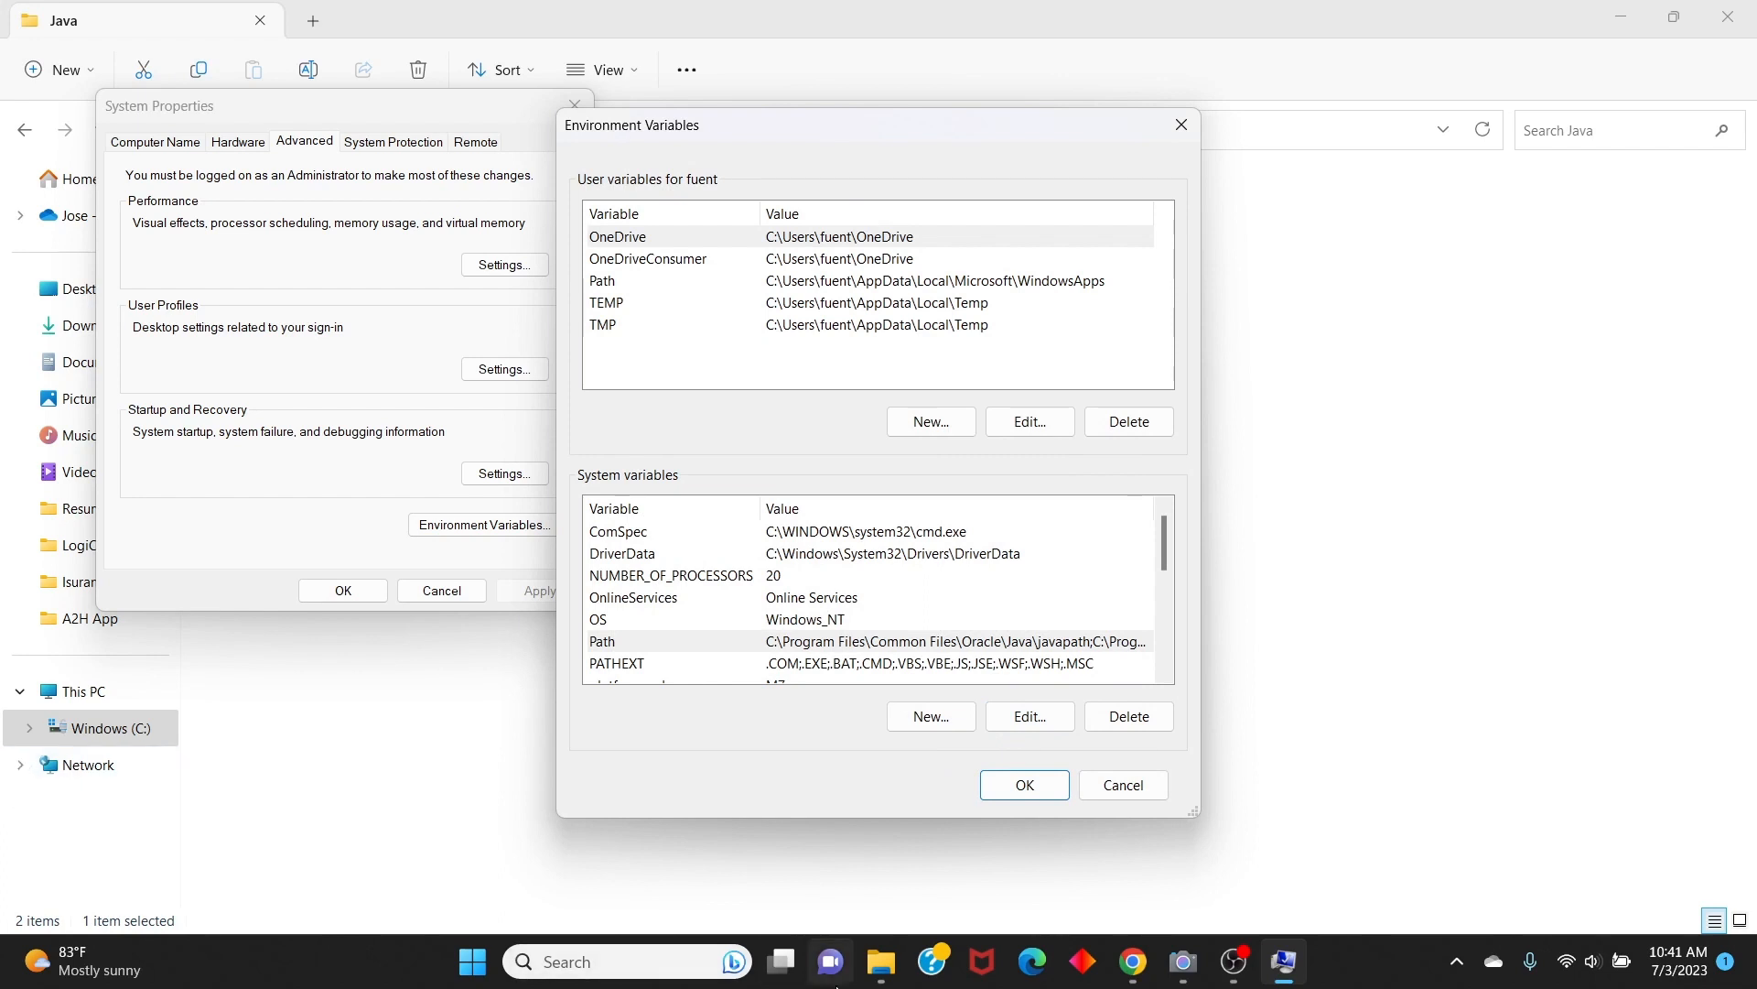
# Start a new system variable and name it JAVA_HOME
pyautogui.click(1188, 960)
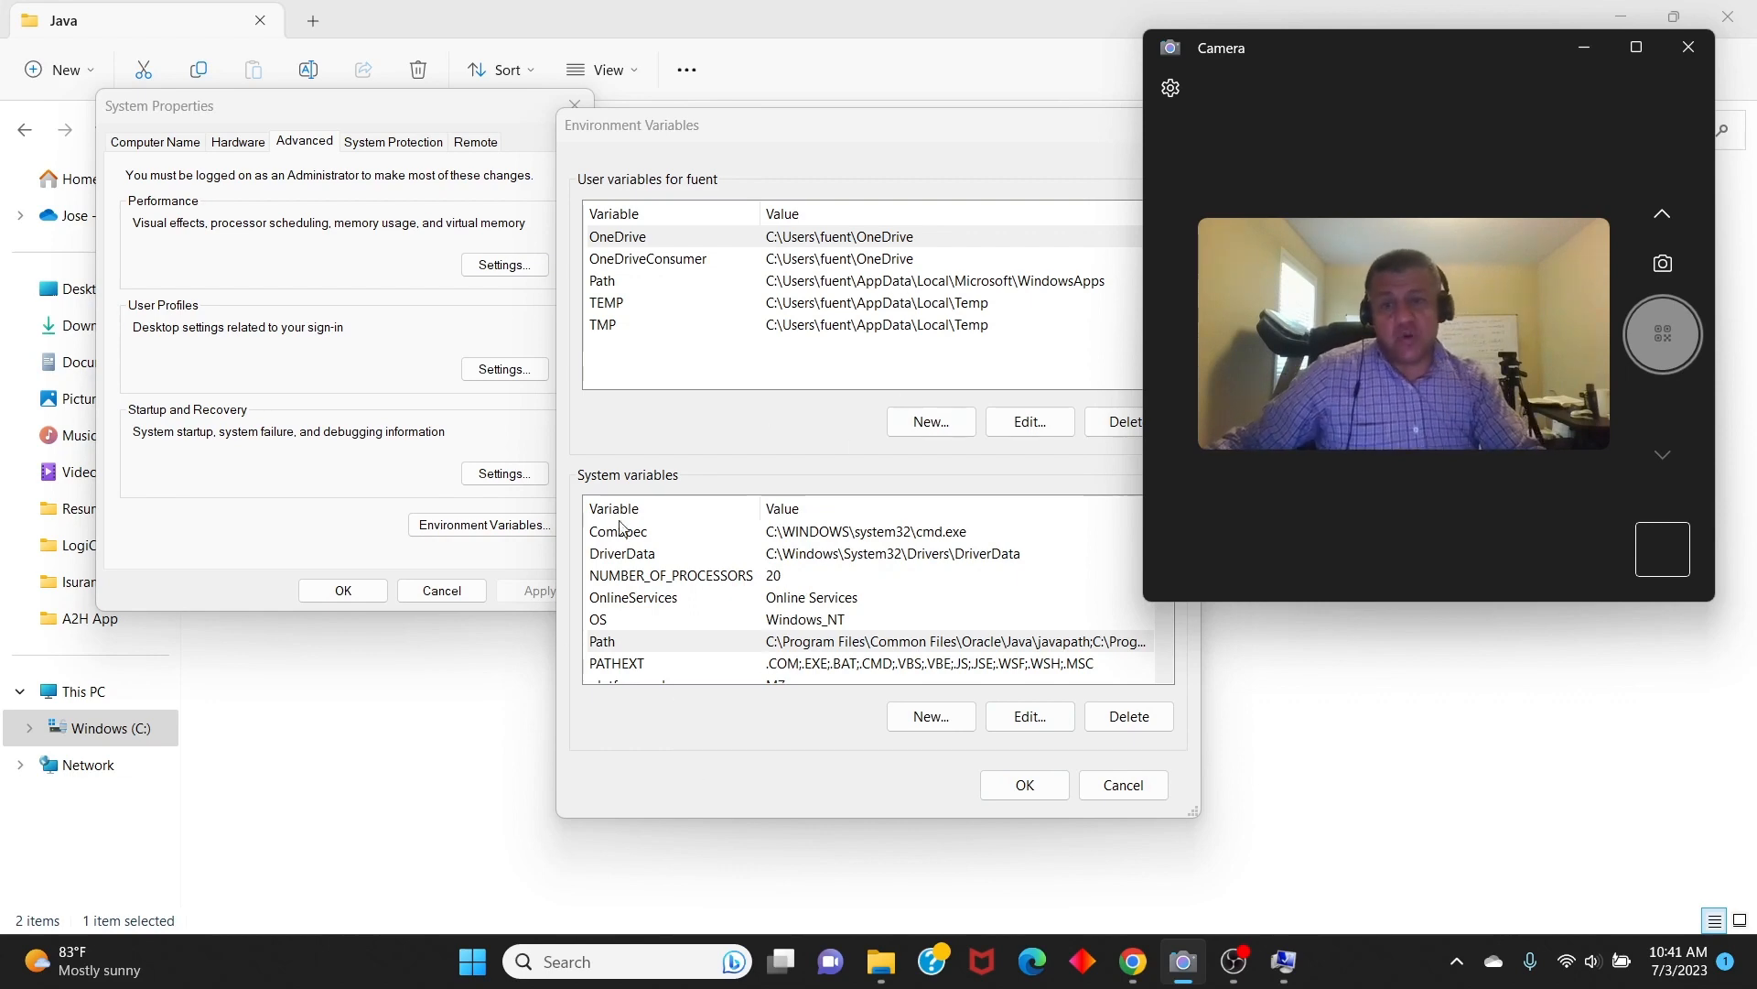
pyautogui.scroll(-1, 684, 585)
pyautogui.scroll(1, 690, 623)
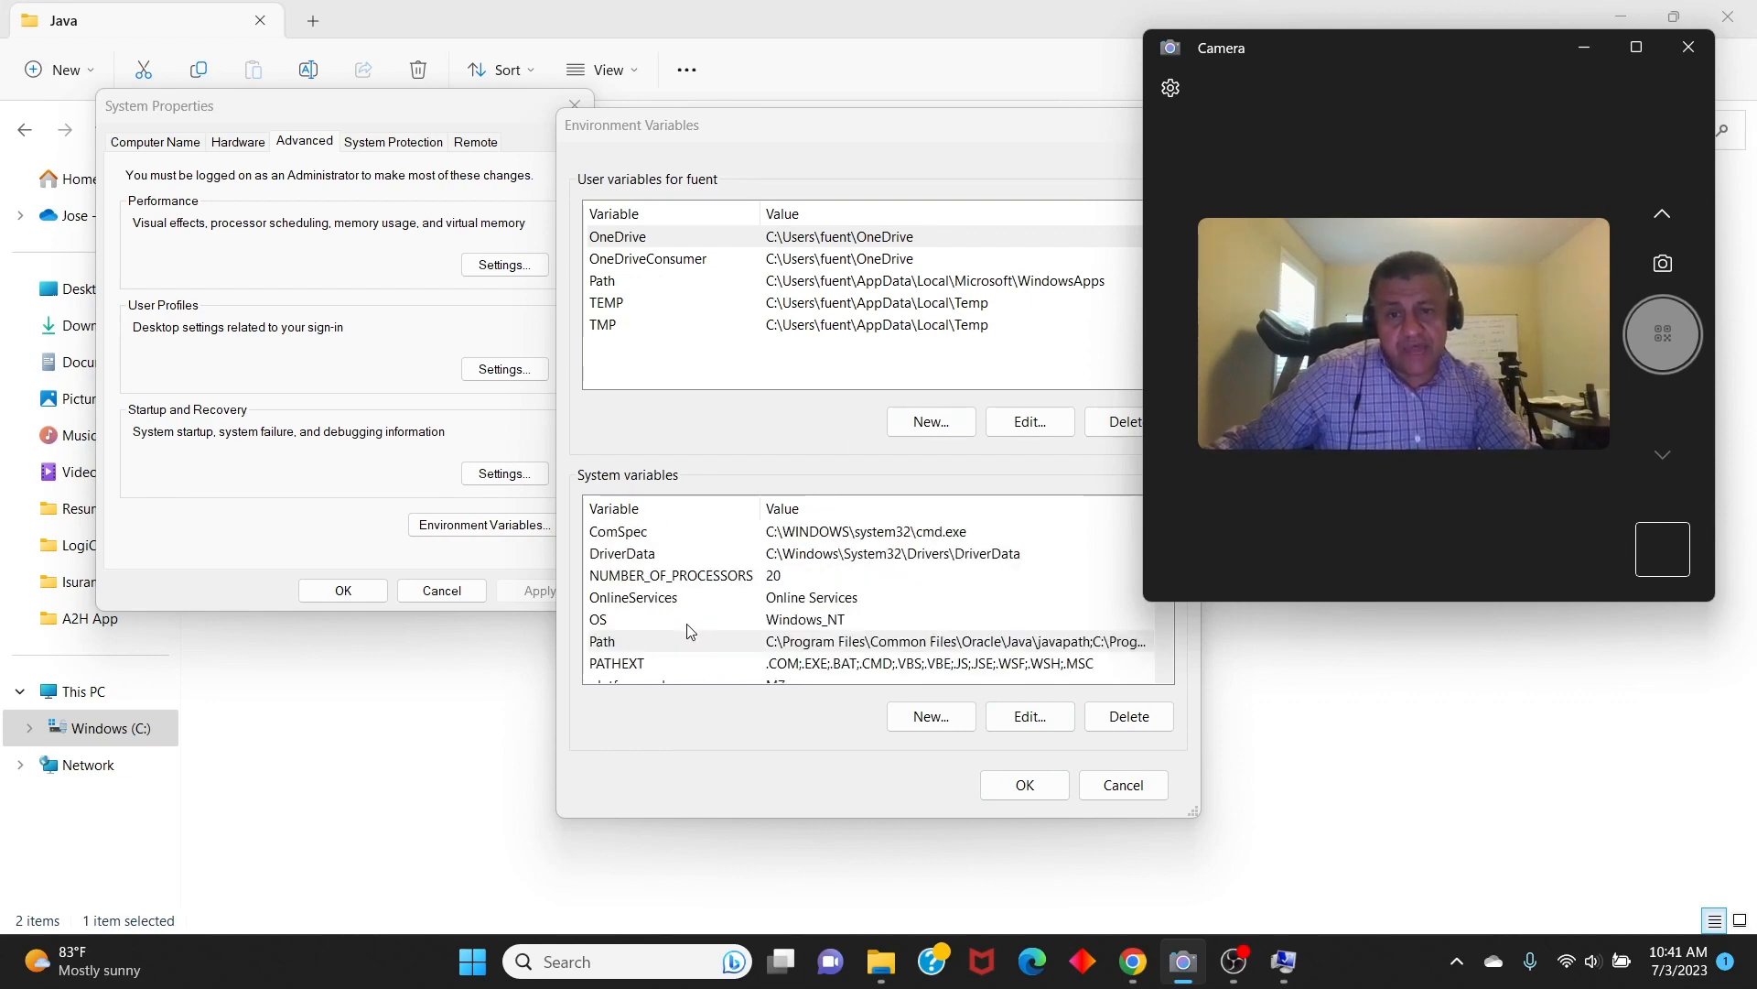
pyautogui.click(932, 719)
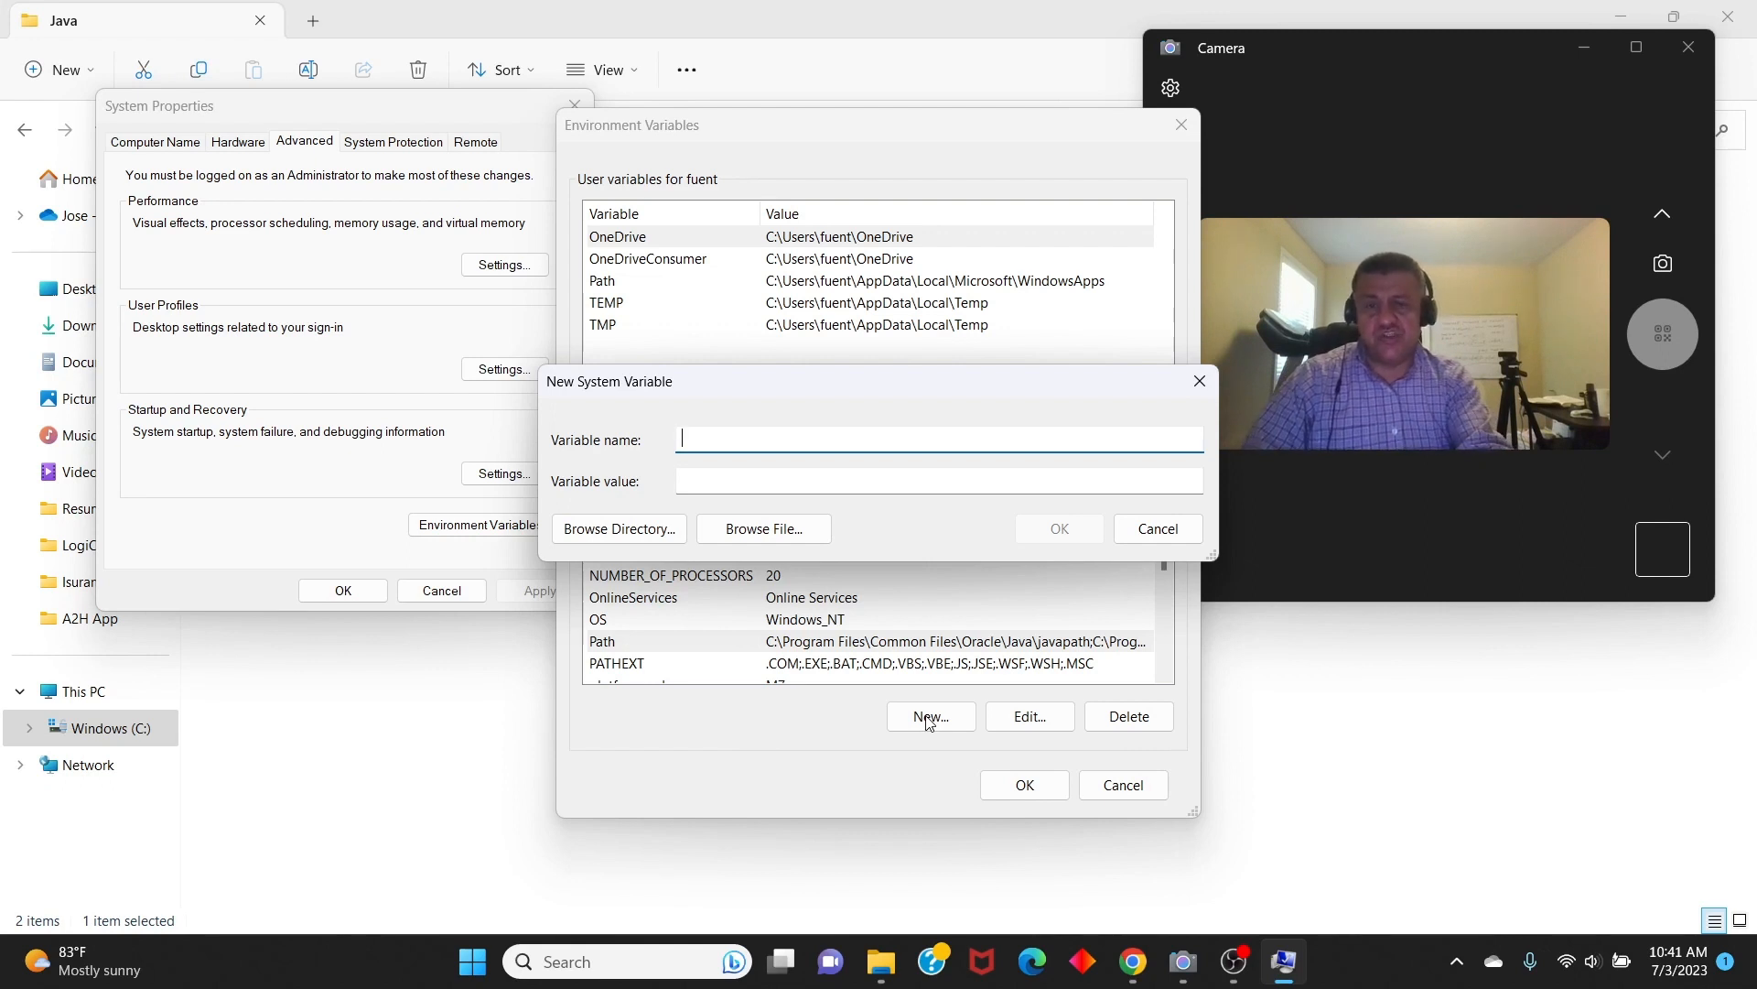
pyautogui.write('JAVA_')
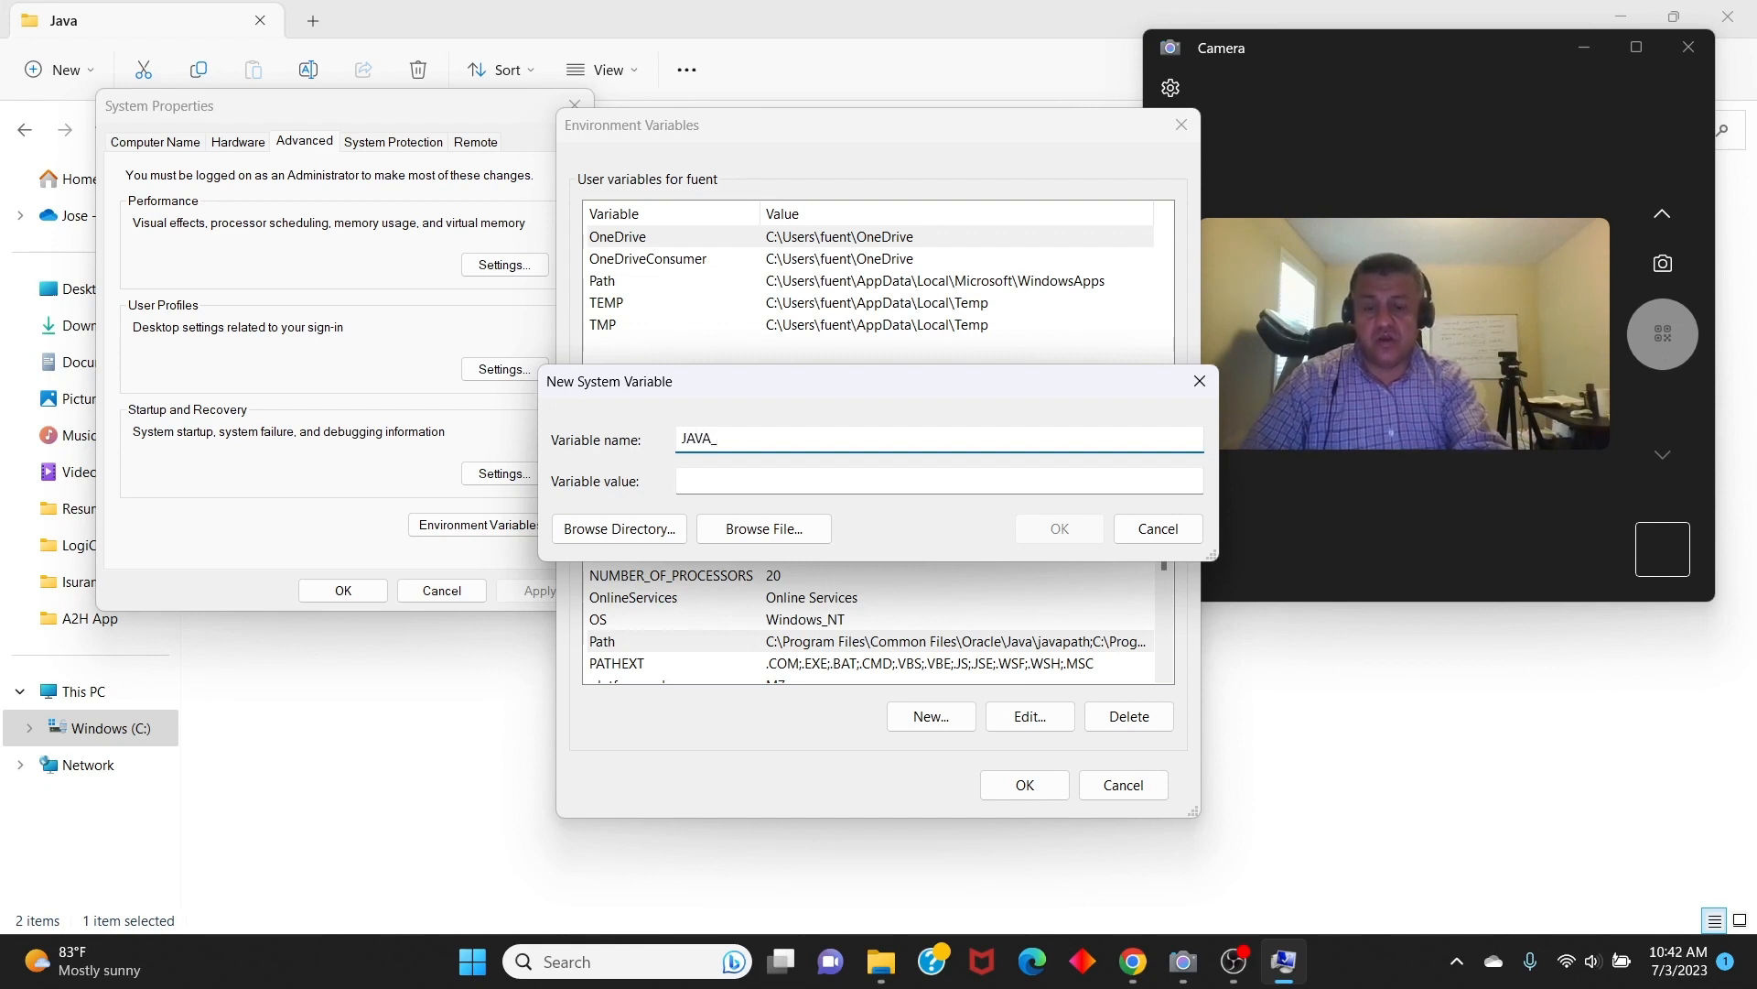
pyautogui.write('HOME')
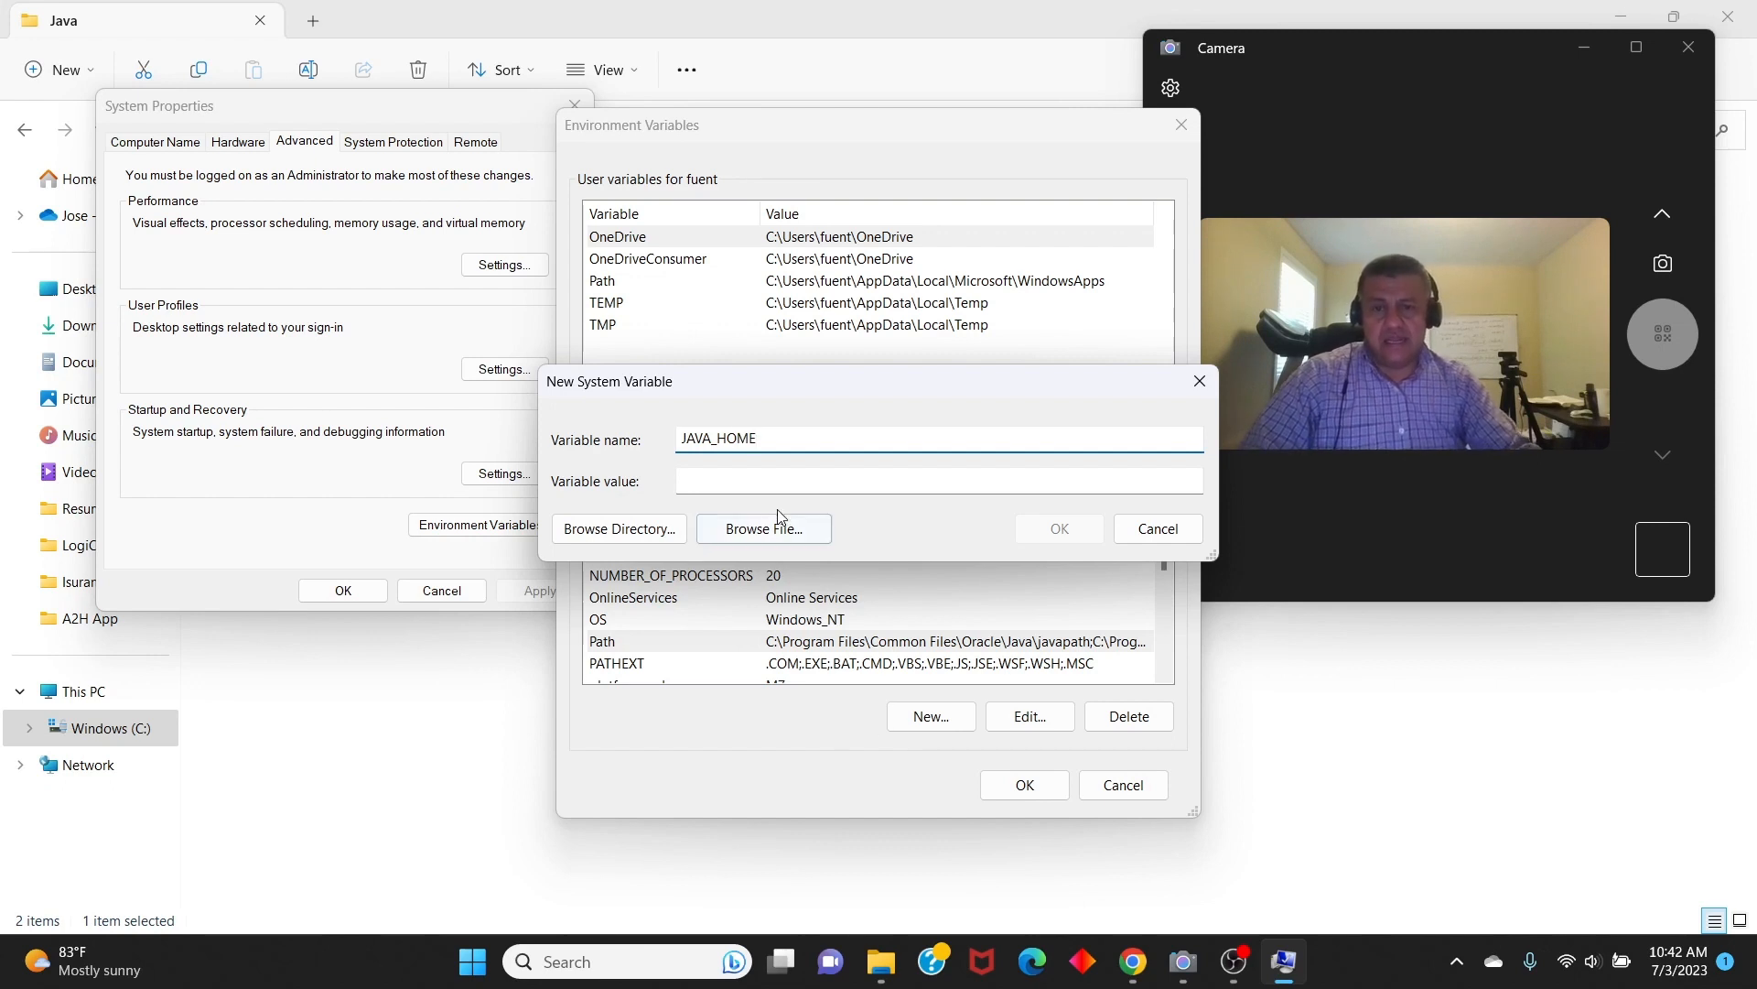
pyautogui.click(700, 485)
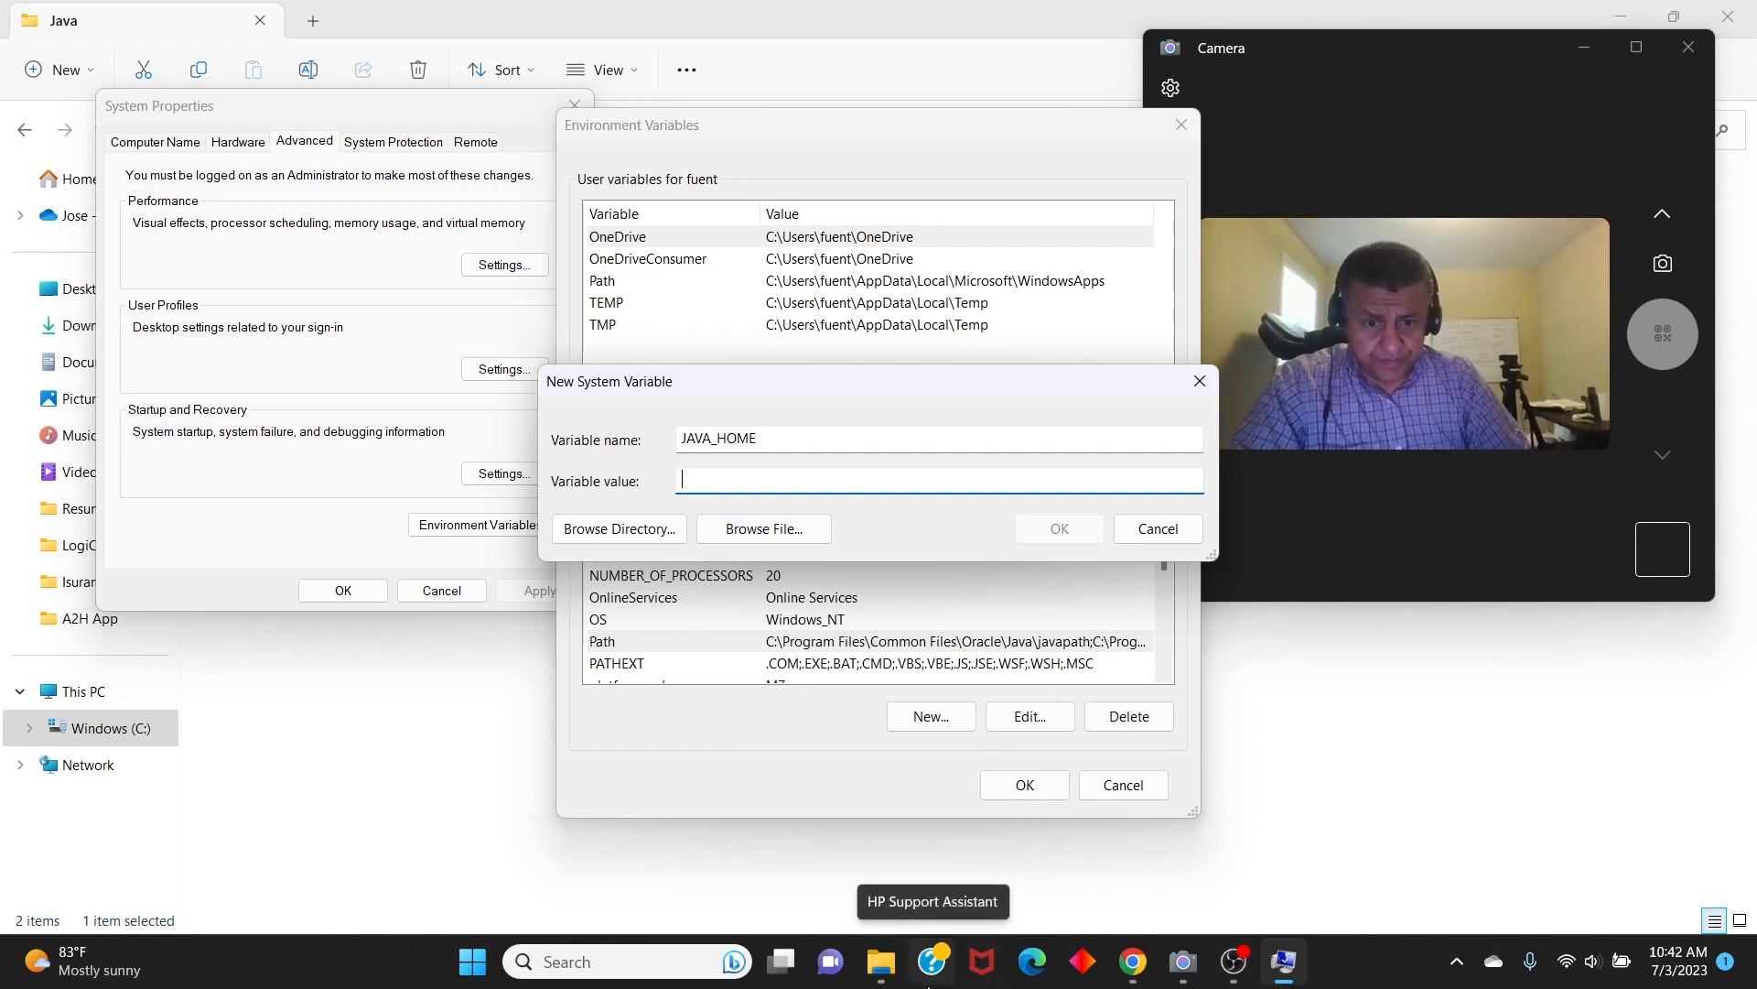
# Switch to File Explorer, browse from drive C: to C:\Program Files\Java, and select the jdk-20 folder
pyautogui.moveTo(892, 977)
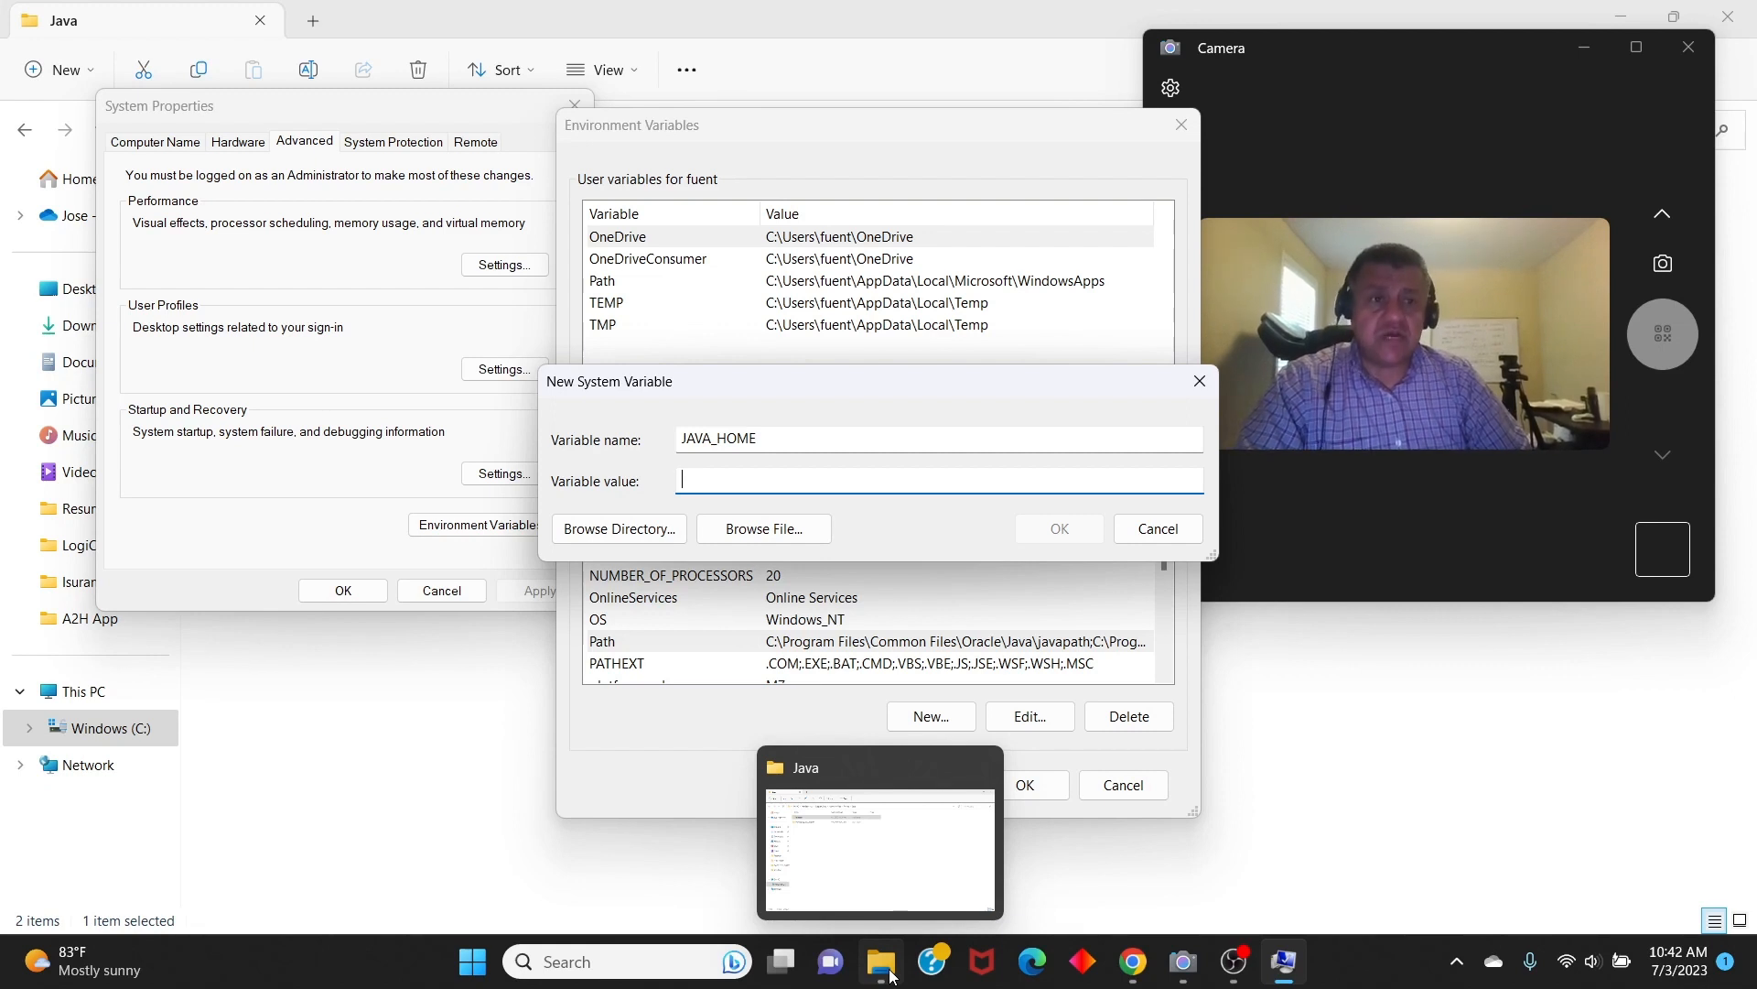
pyautogui.click(883, 980)
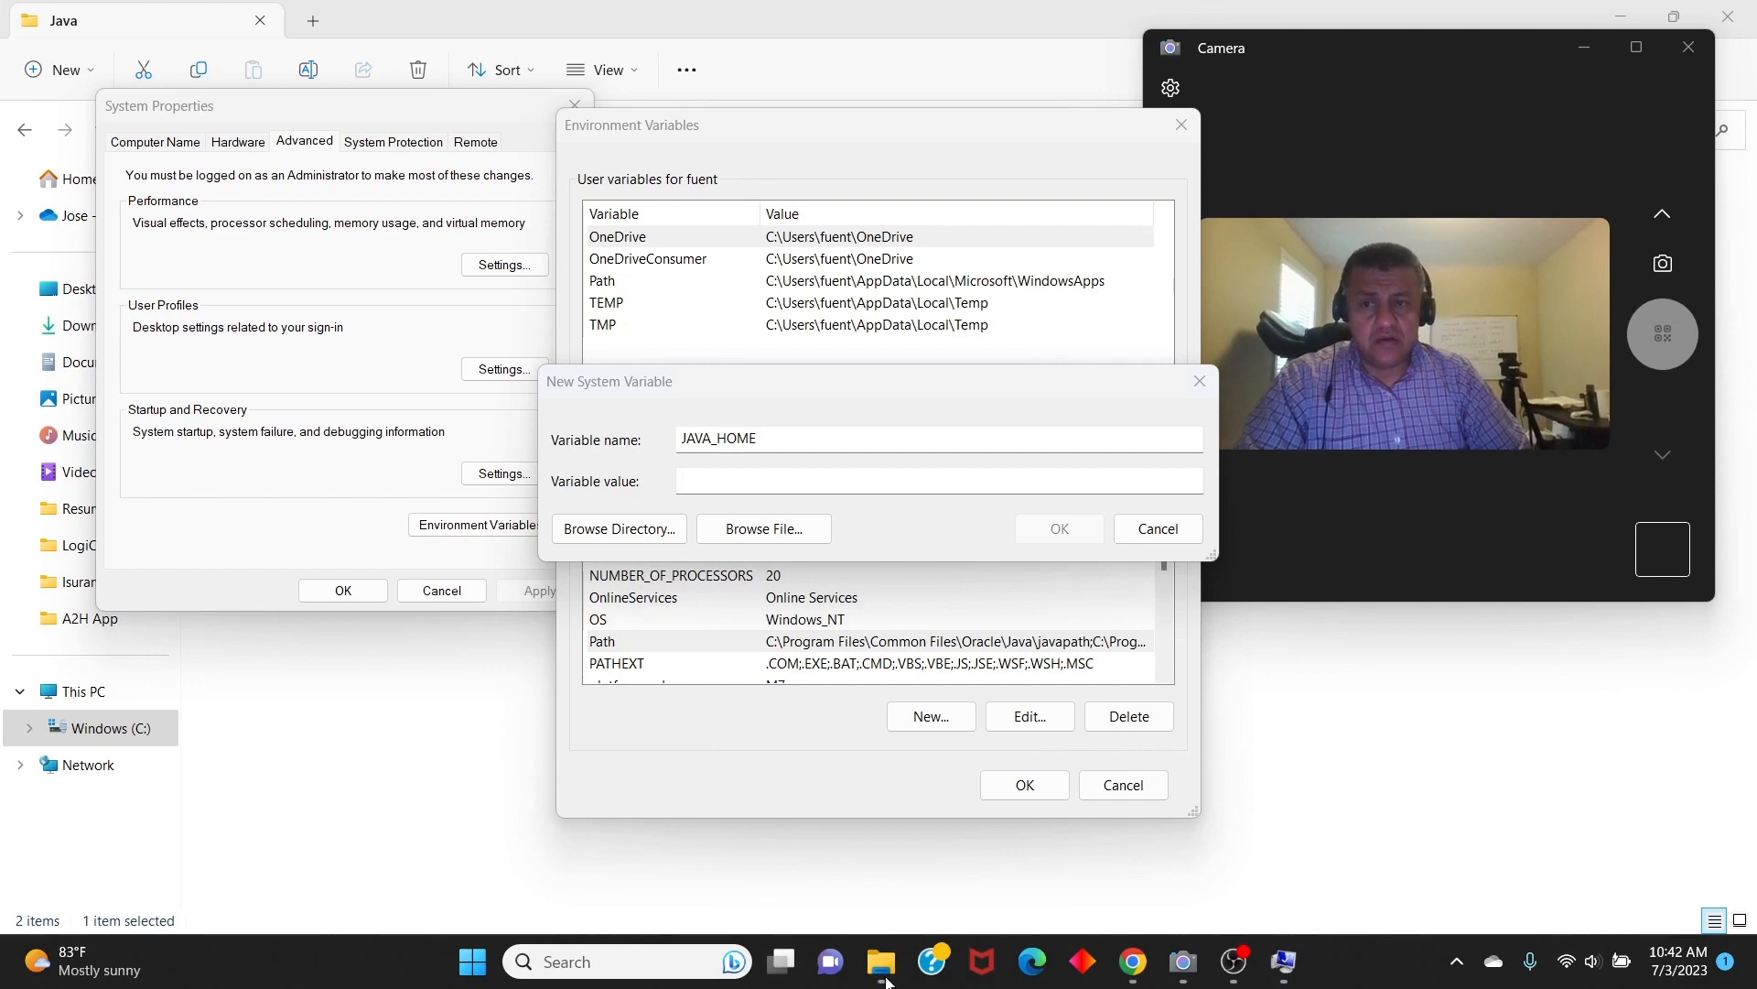
pyautogui.click(883, 979)
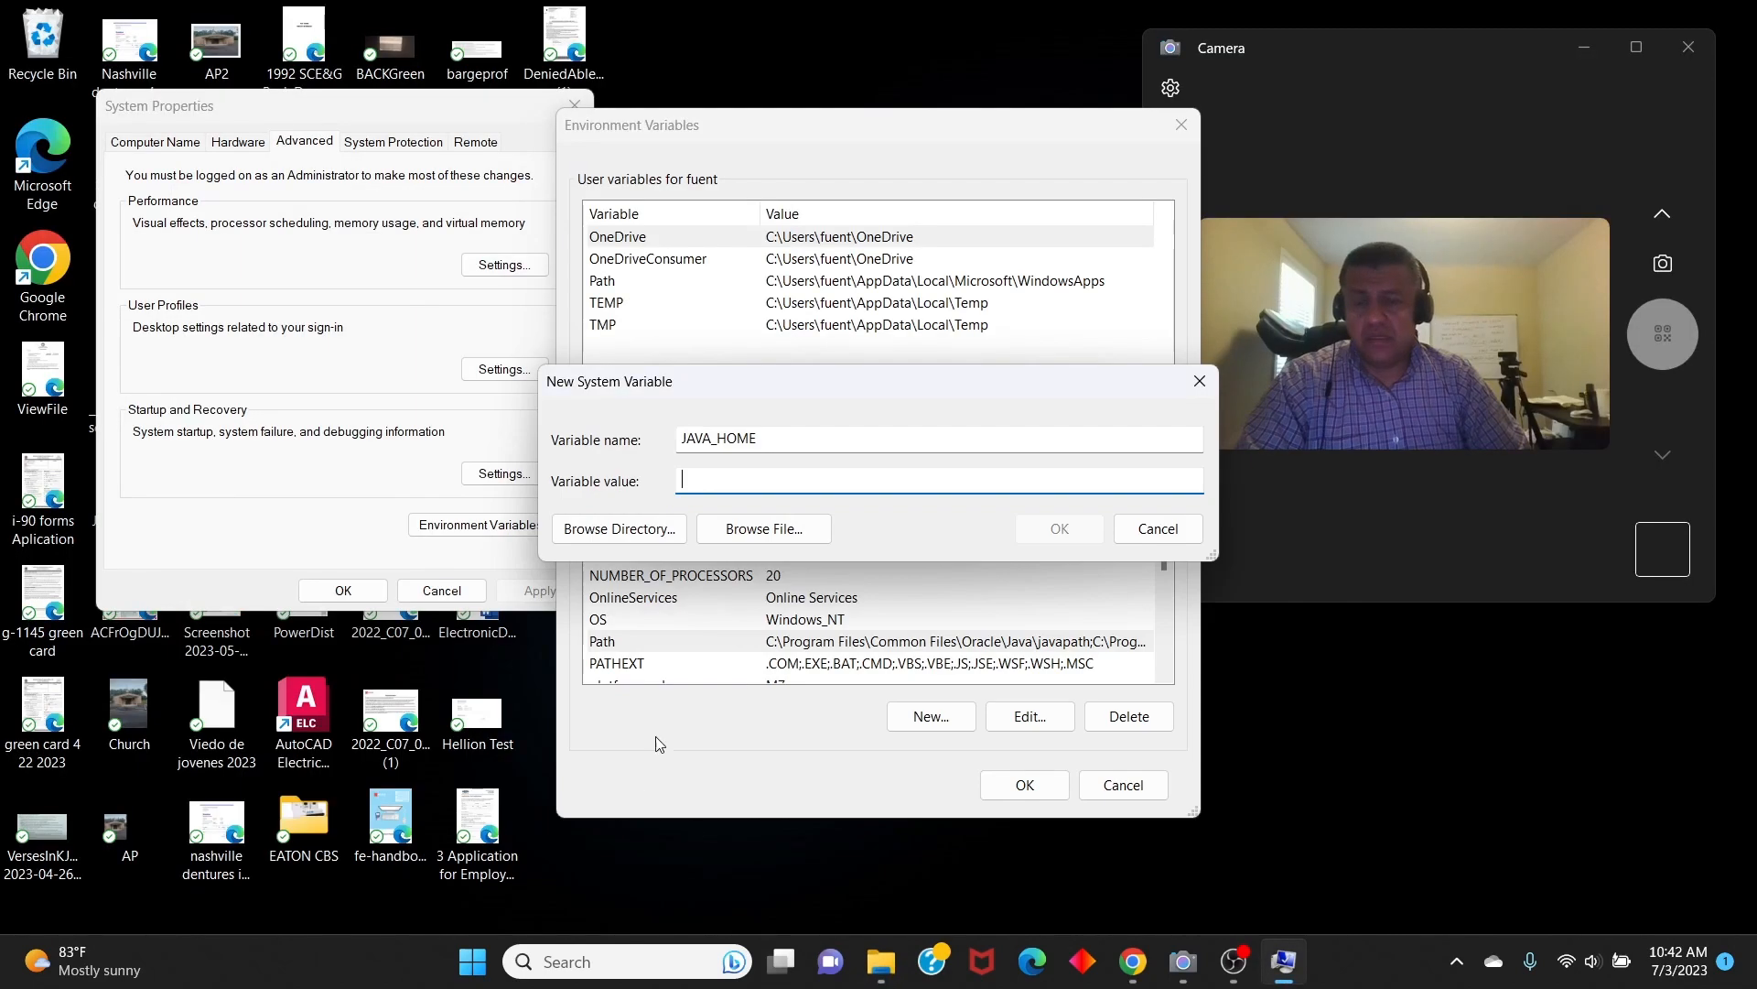
pyautogui.click(881, 961)
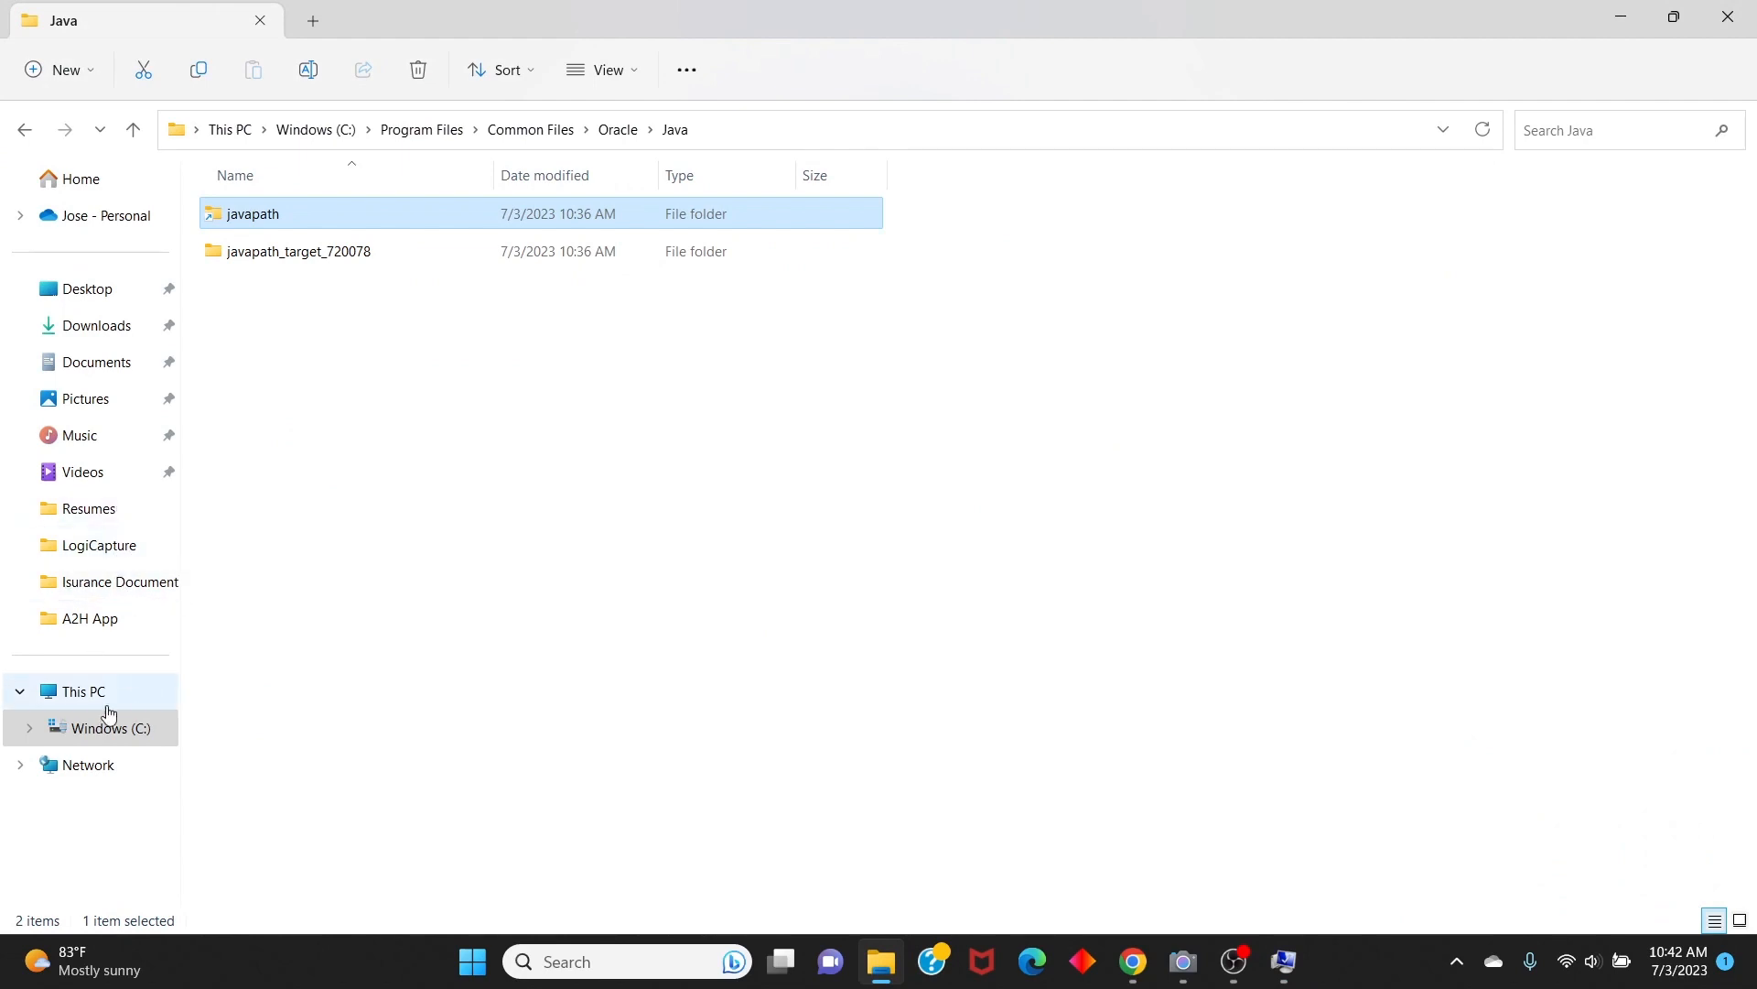
pyautogui.click(98, 731)
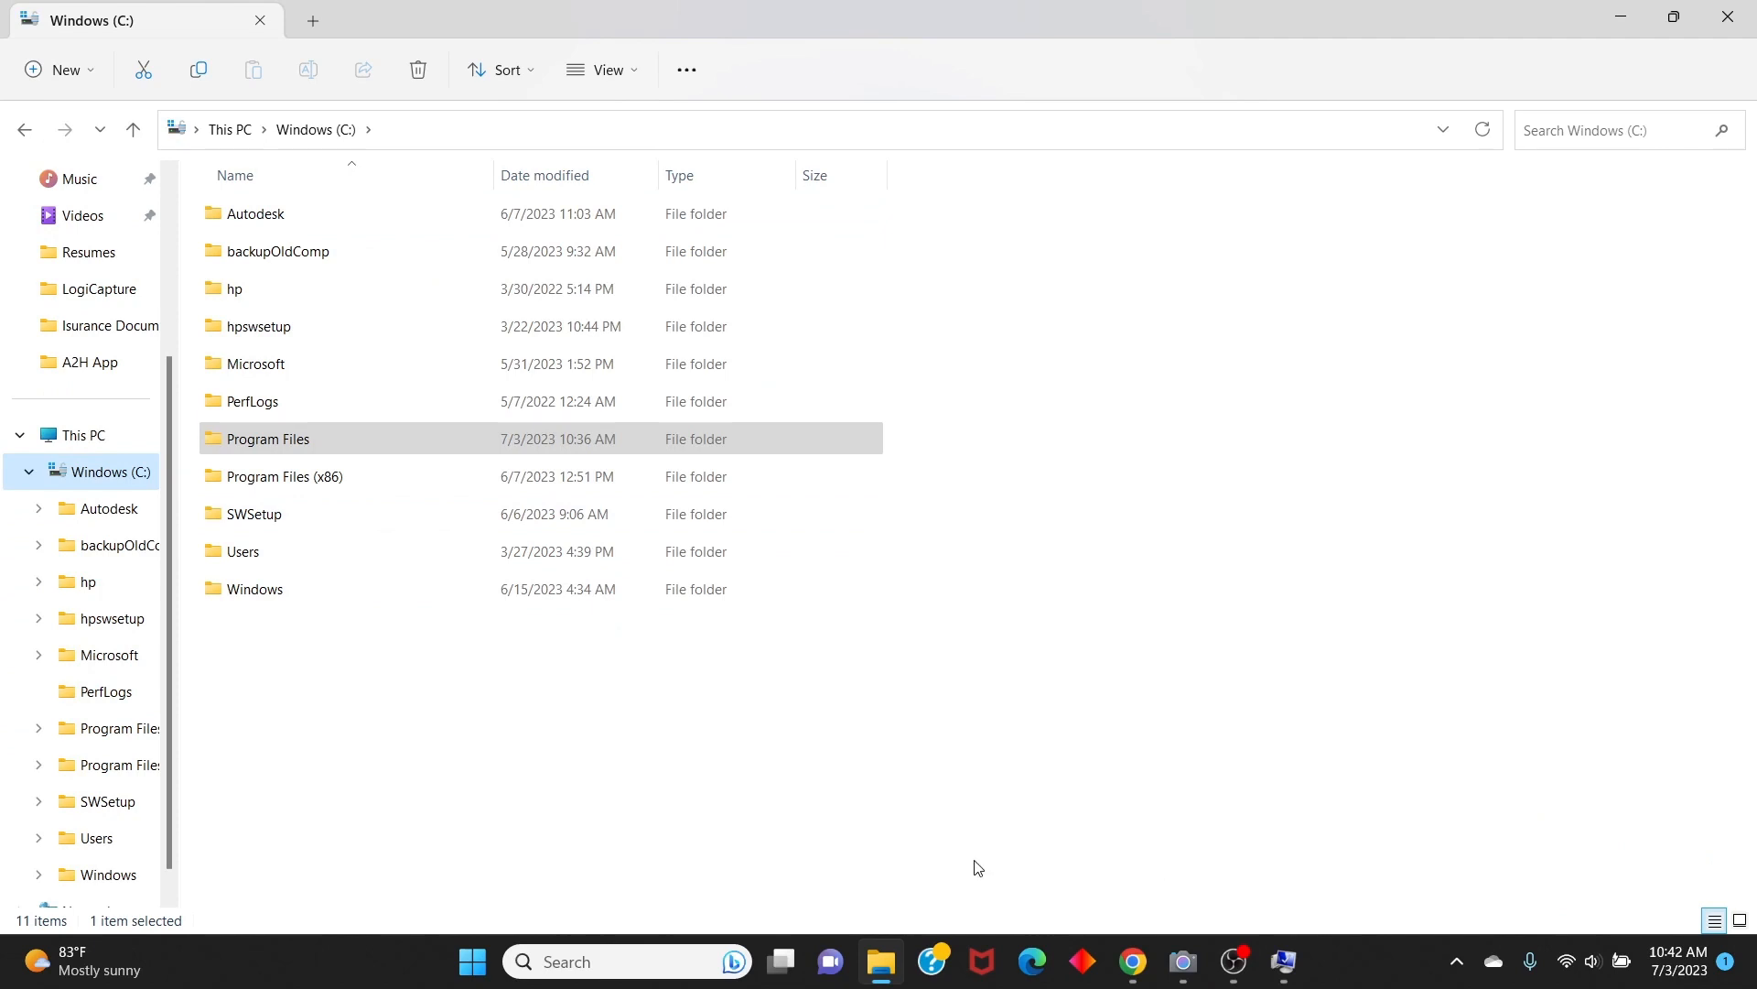
pyautogui.click(275, 440)
pyautogui.doubleClick(278, 442)
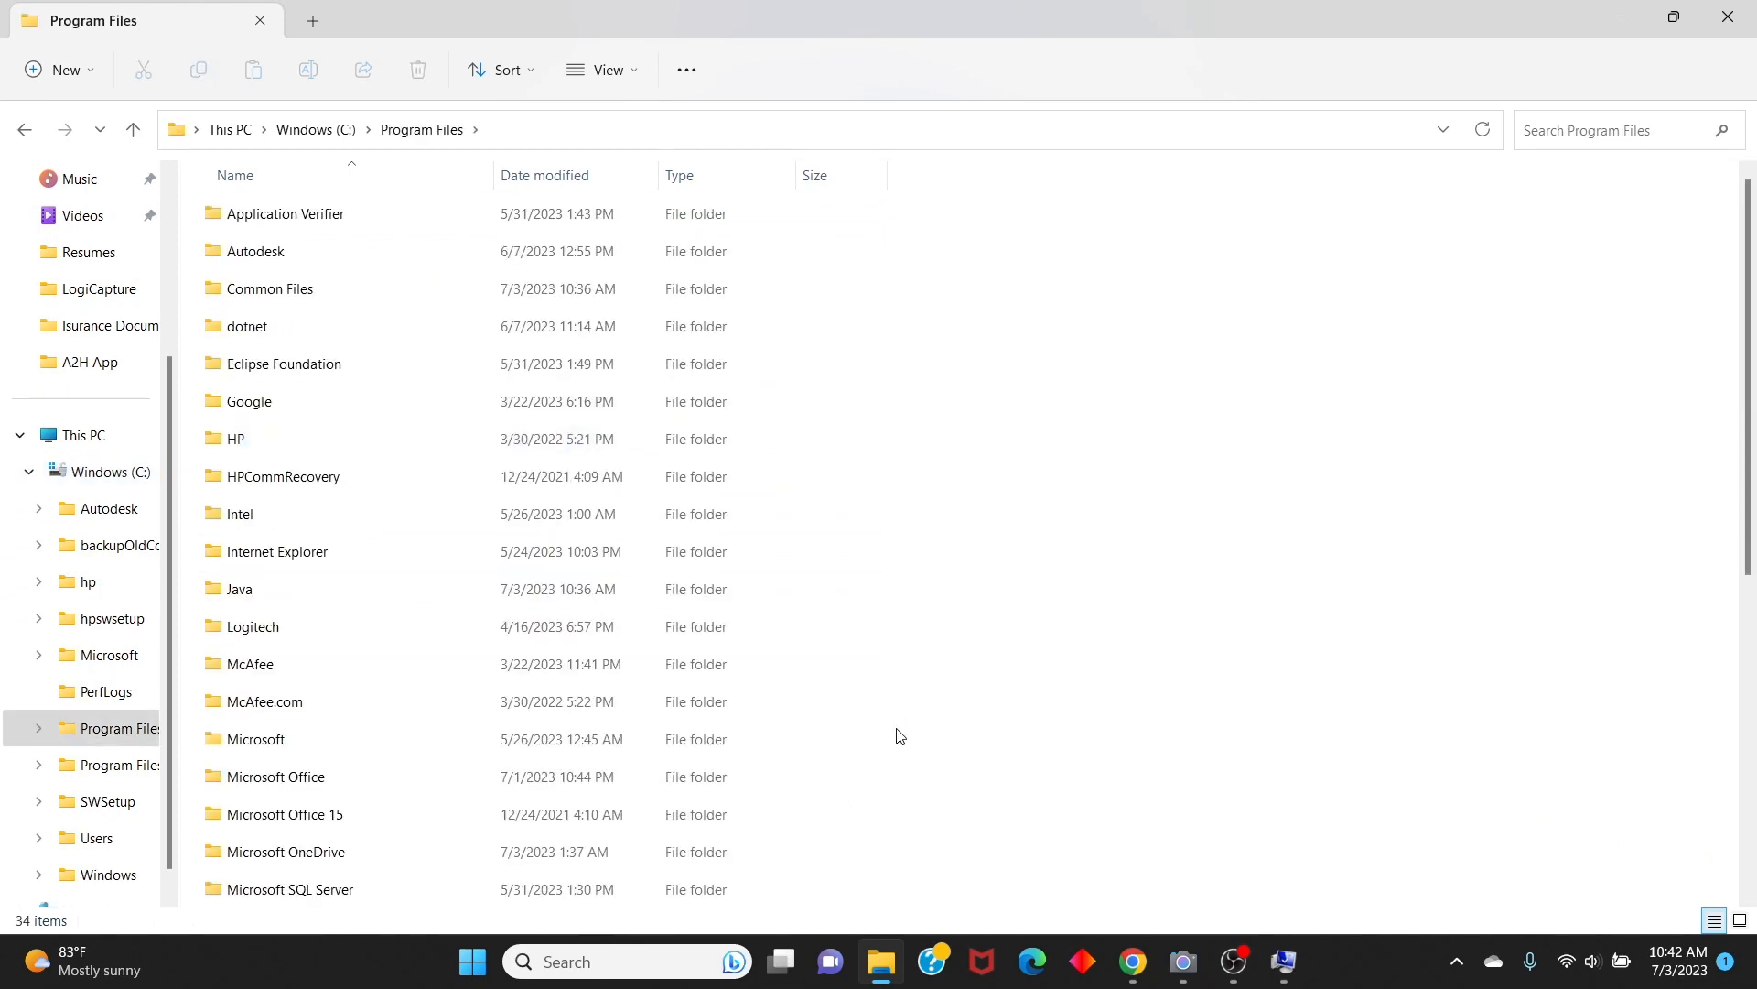
pyautogui.doubleClick(240, 592)
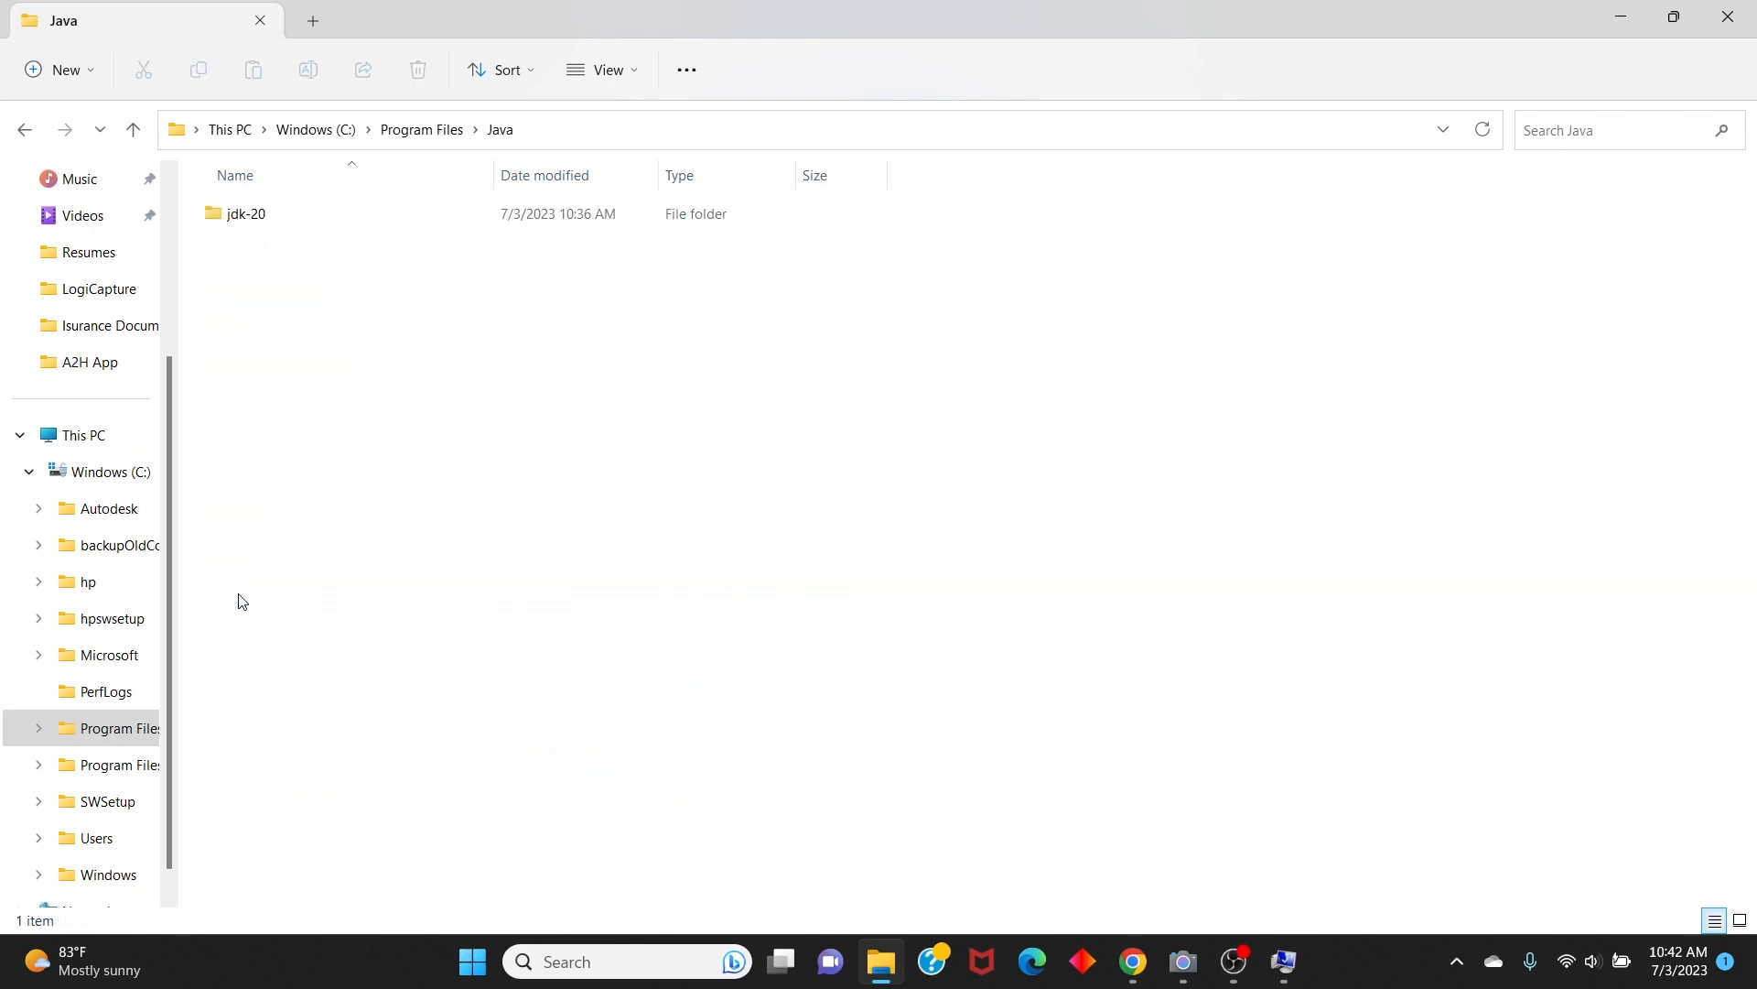
pyautogui.click(254, 224)
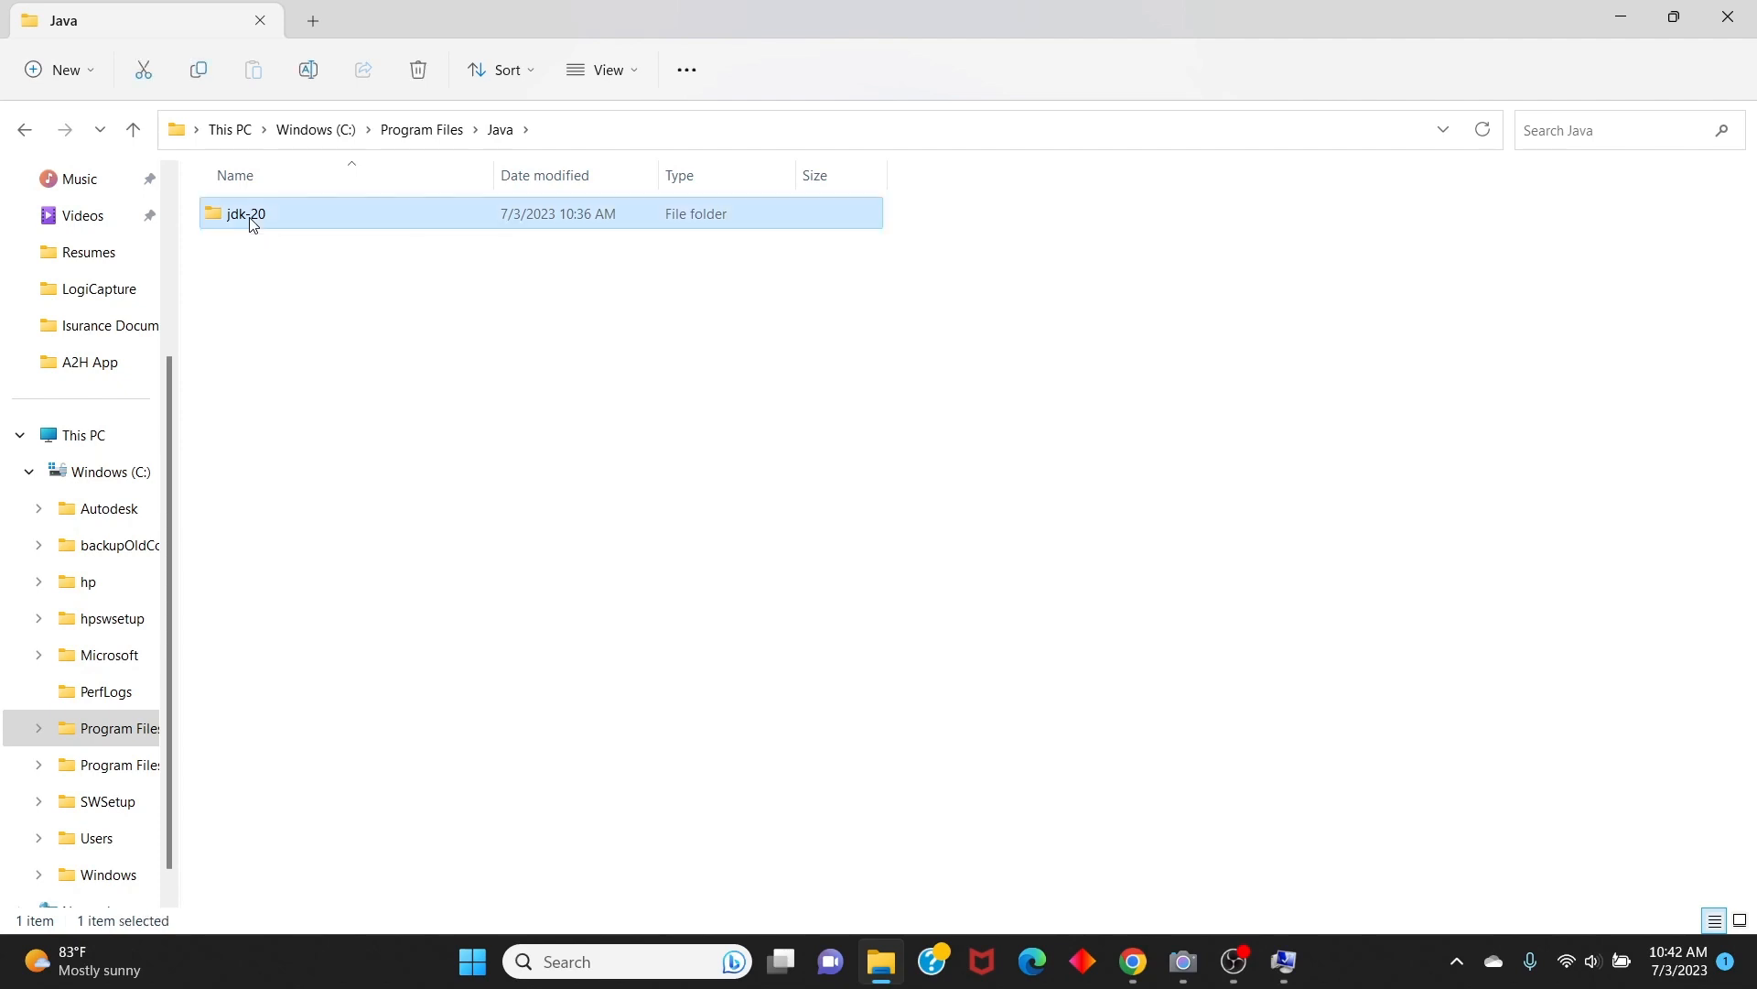
# Copy the path C:\Program Files\Java, set it as the value of JAVA_HOME, and confirm the new system variable
pyautogui.click(579, 131)
pyautogui.hotkey('ctrl', 'c')
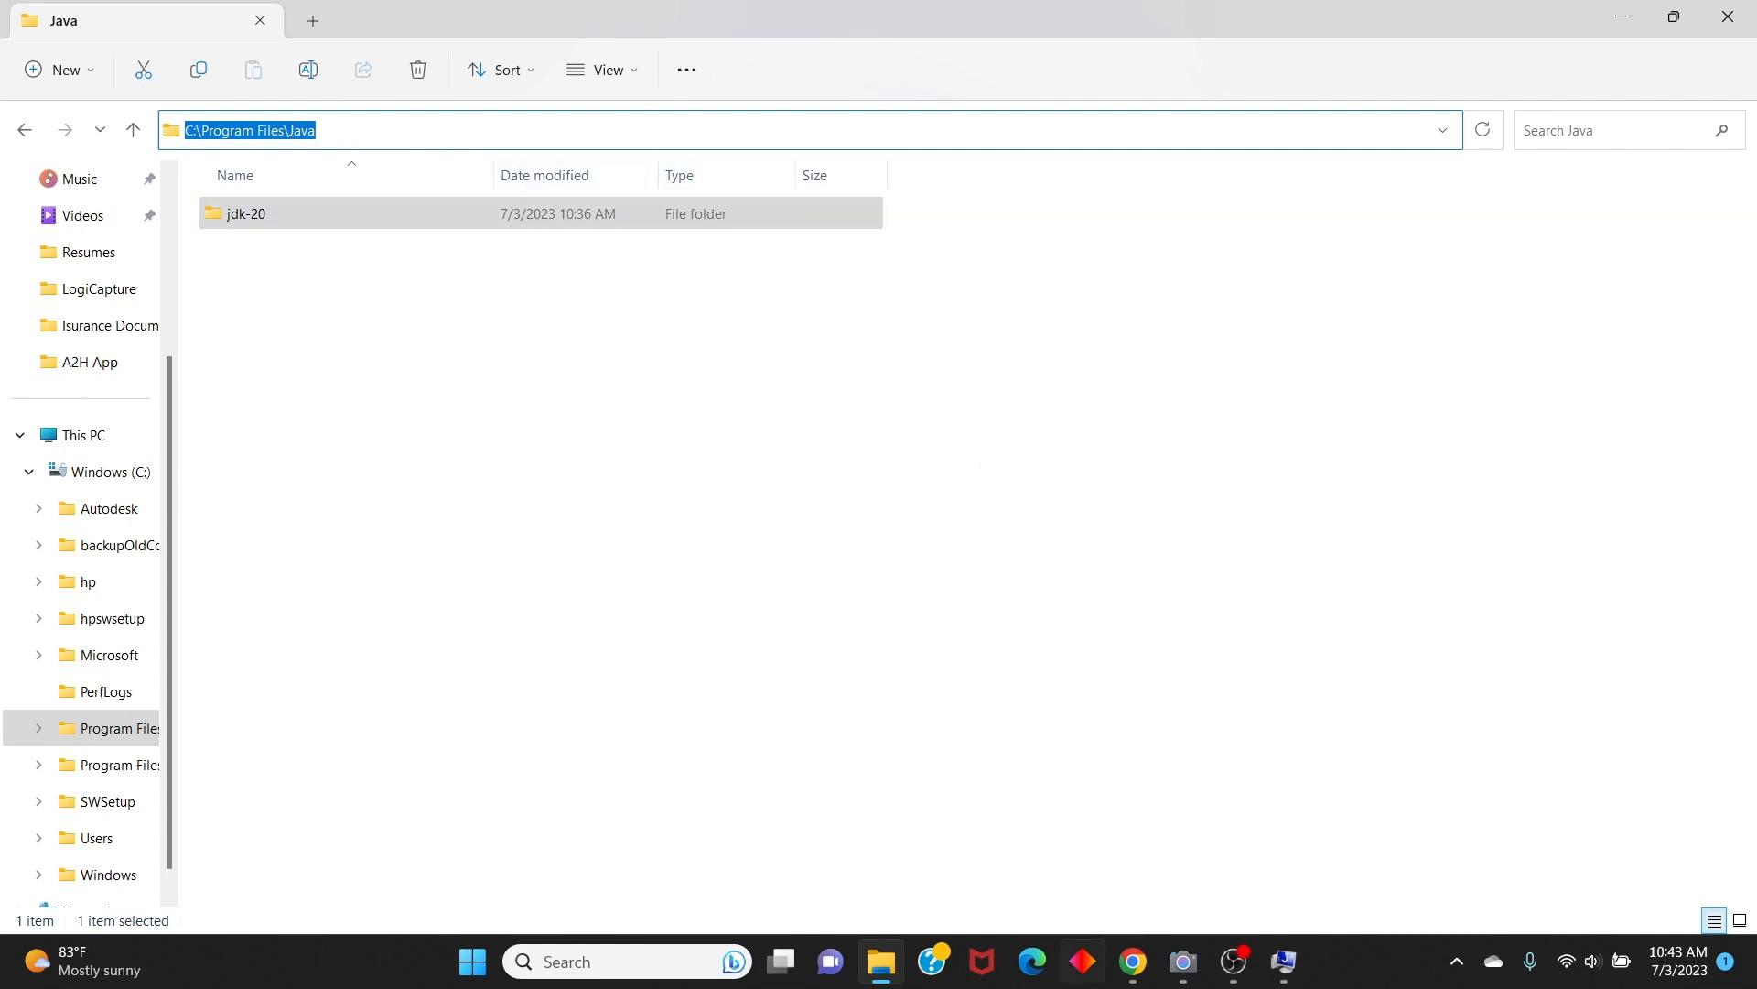
pyautogui.click(1272, 961)
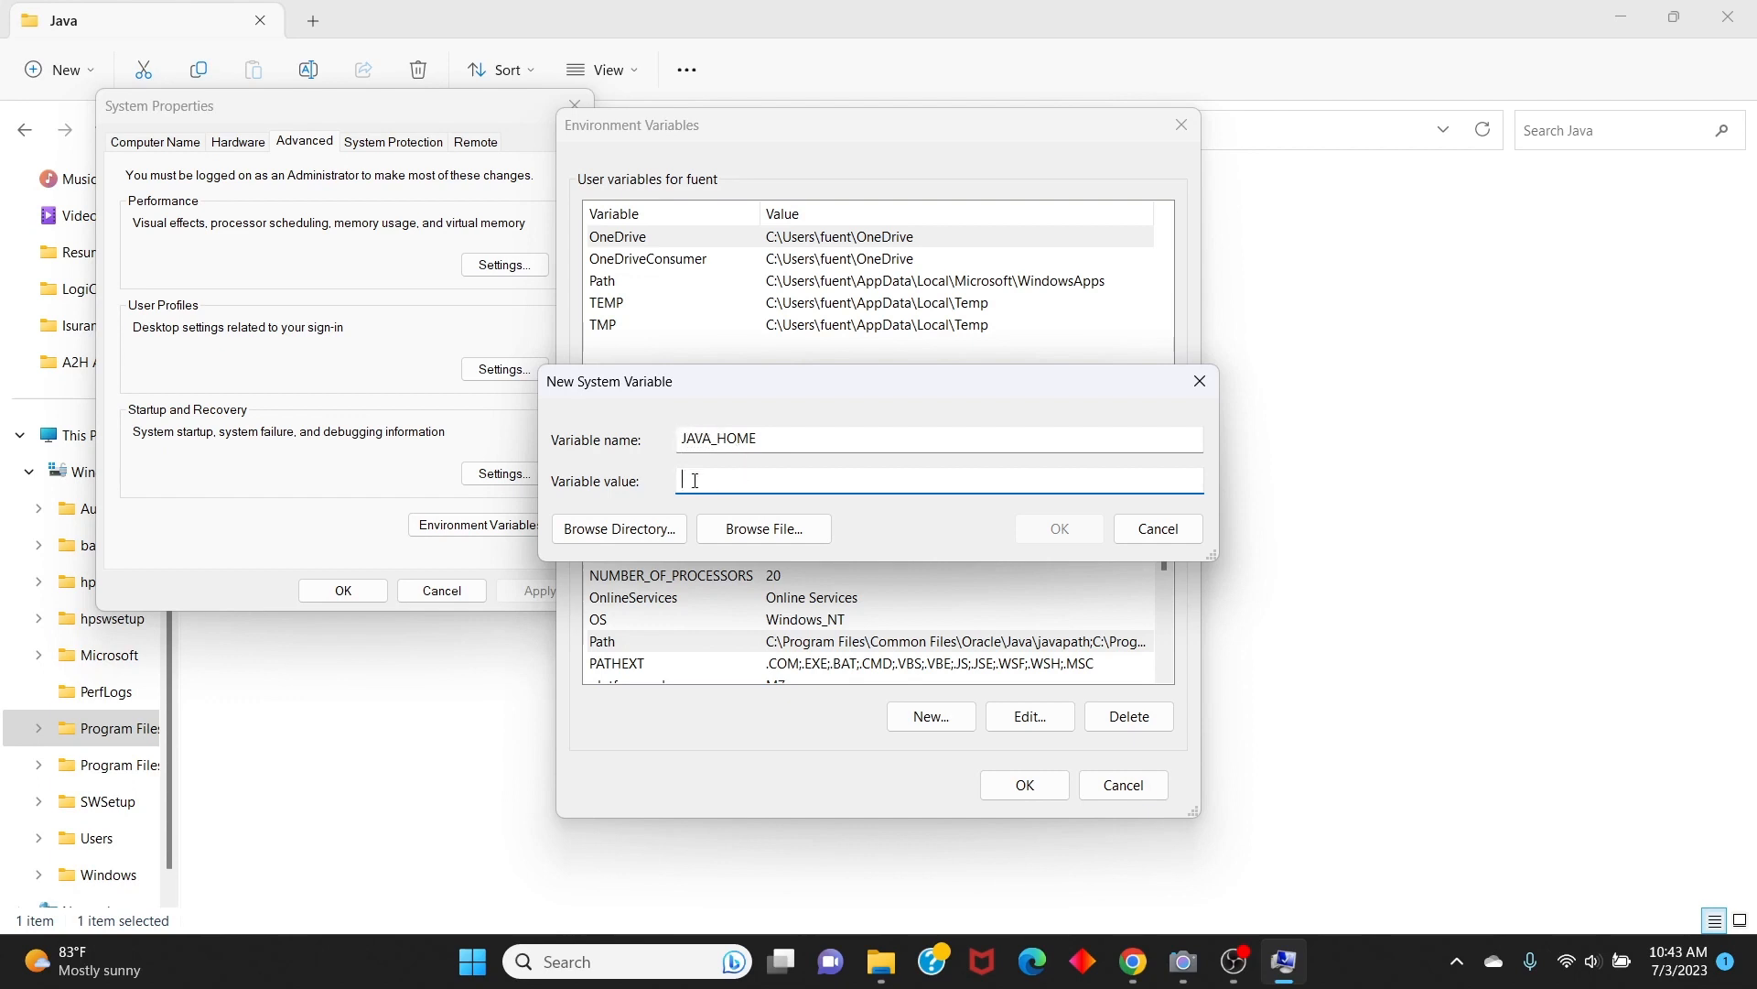
pyautogui.rightClick(694, 481)
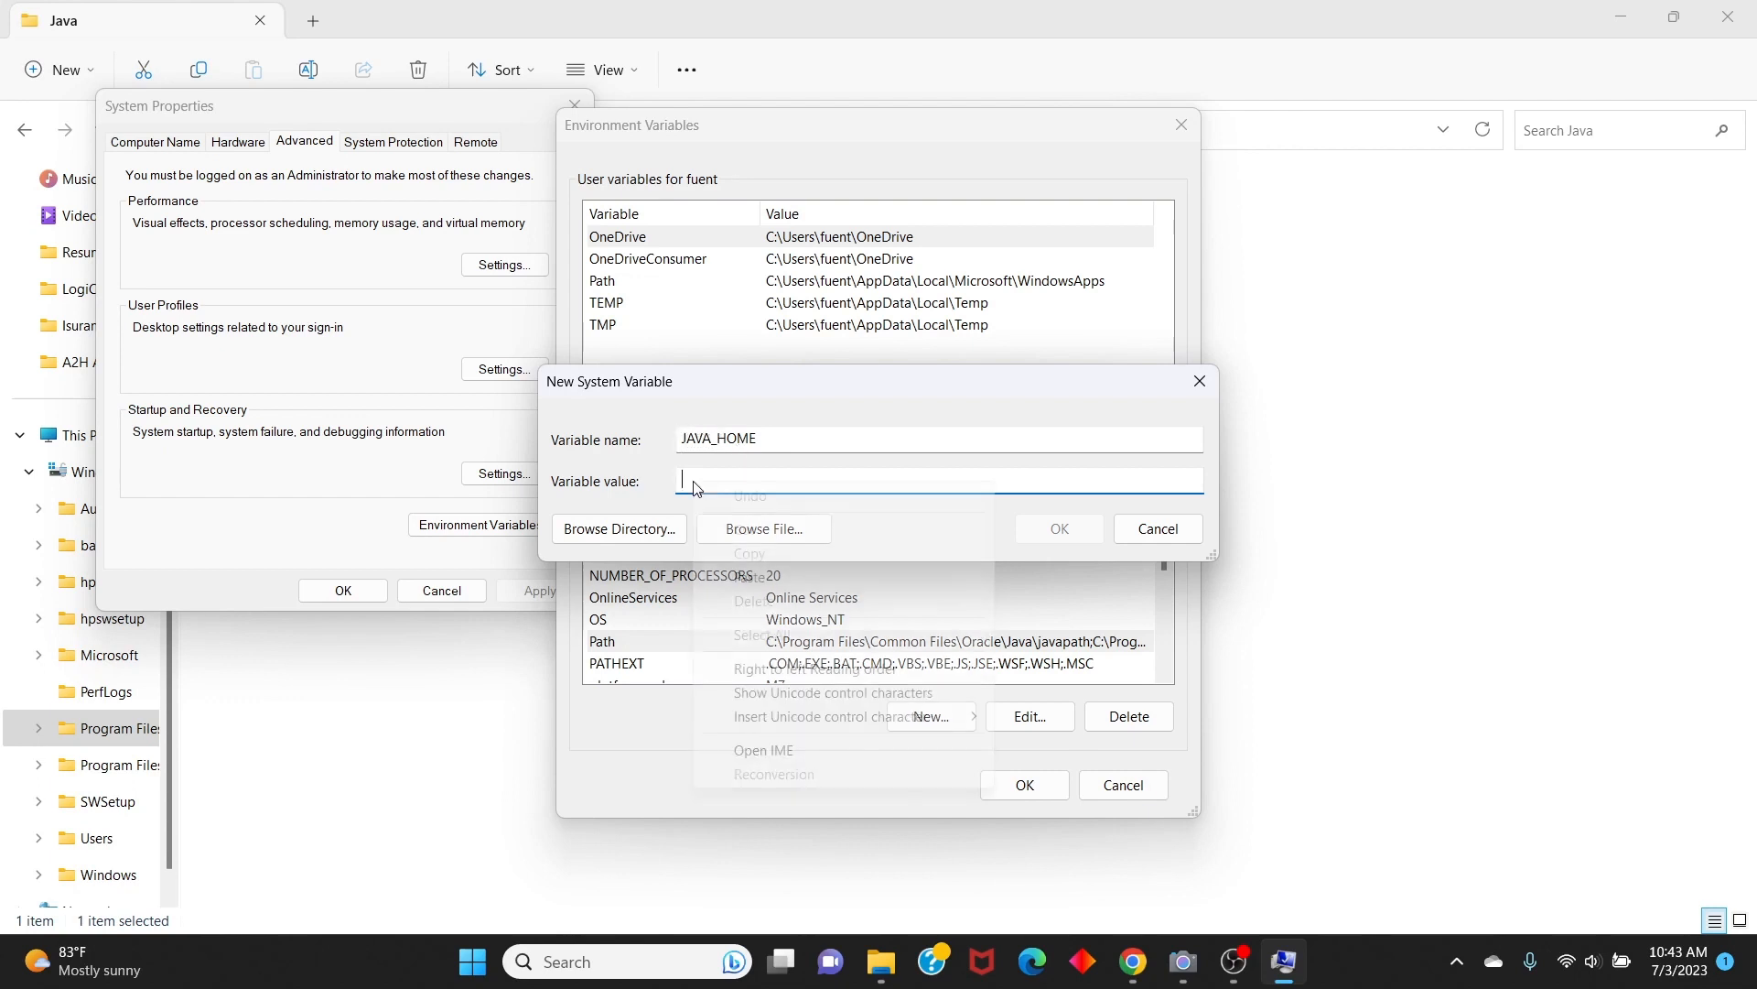
pyautogui.click(754, 574)
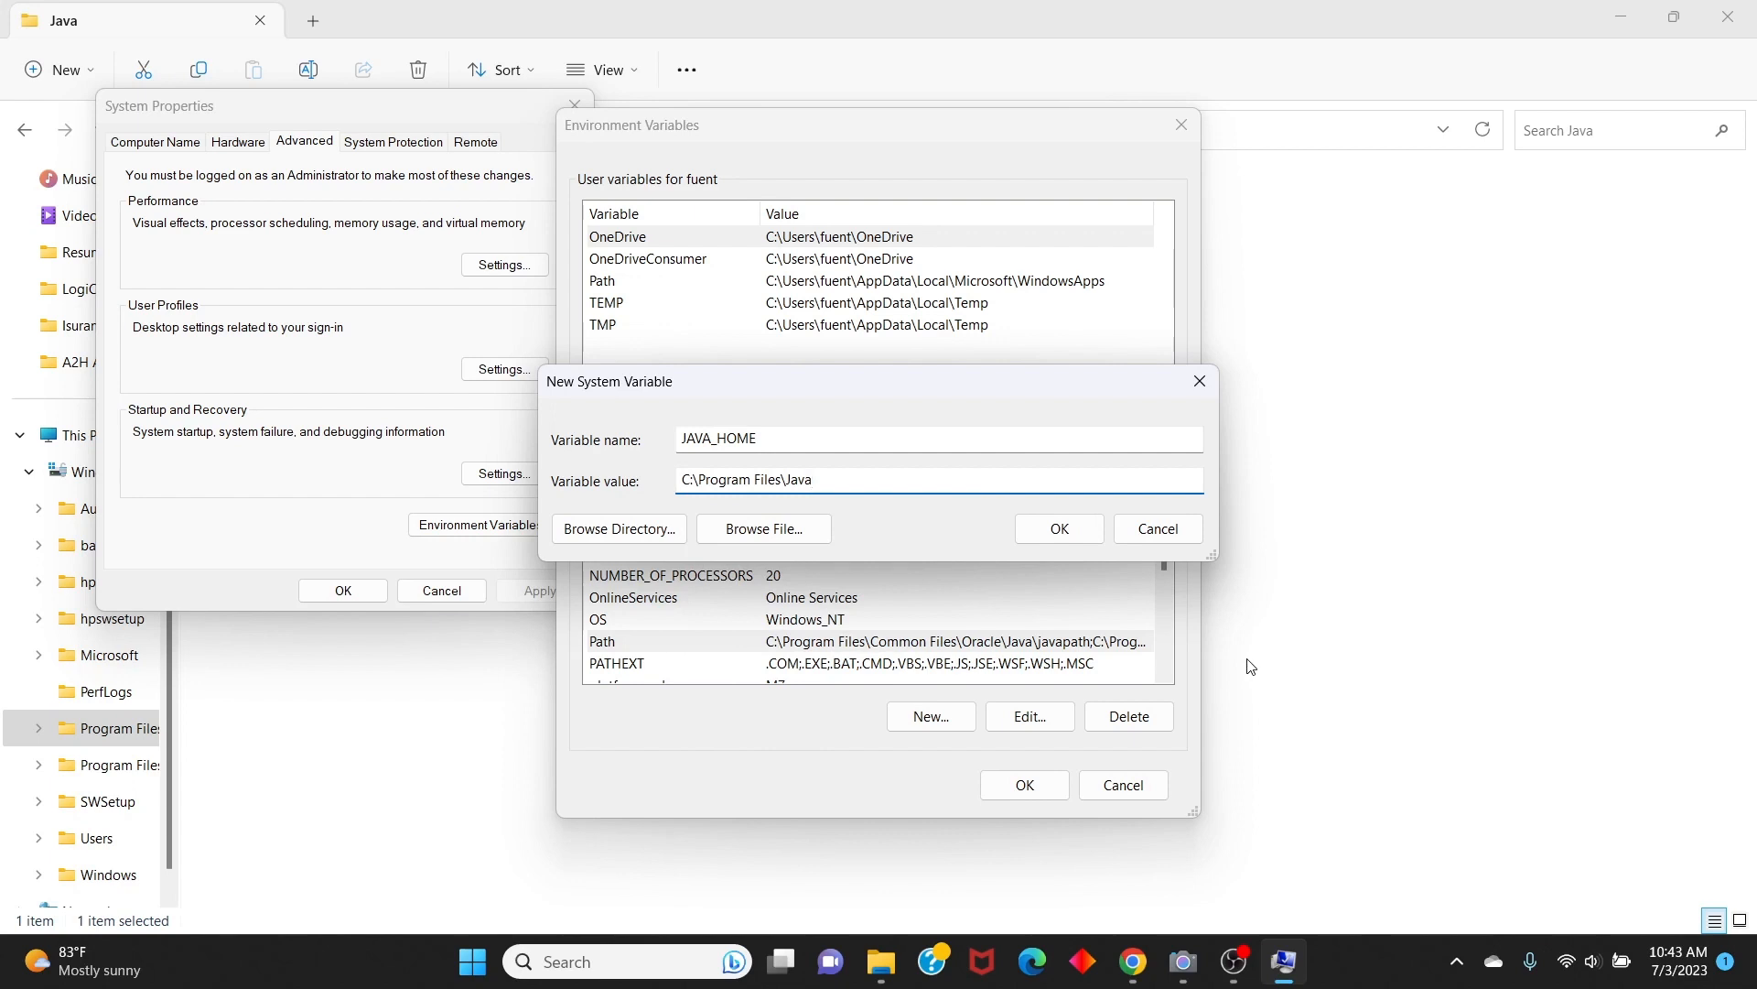
pyautogui.click(1059, 531)
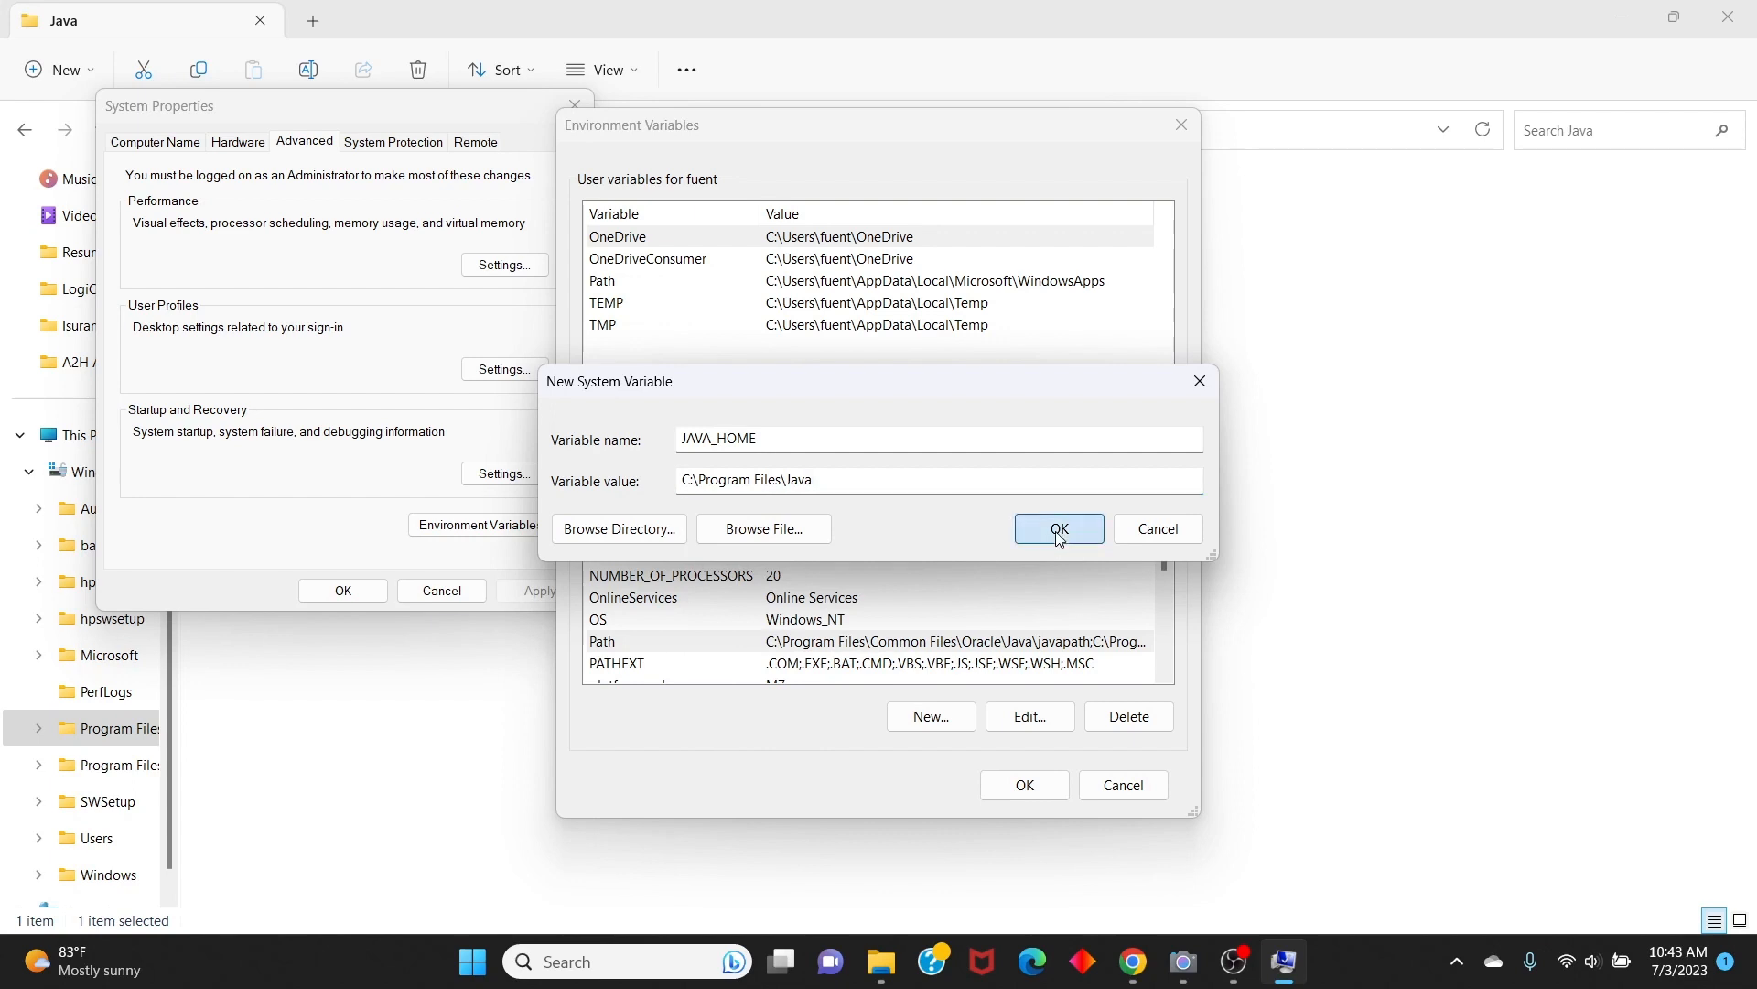
# Close the Environment Variables and System Properties dialogs and the File Explorer window
pyautogui.click(1180, 128)
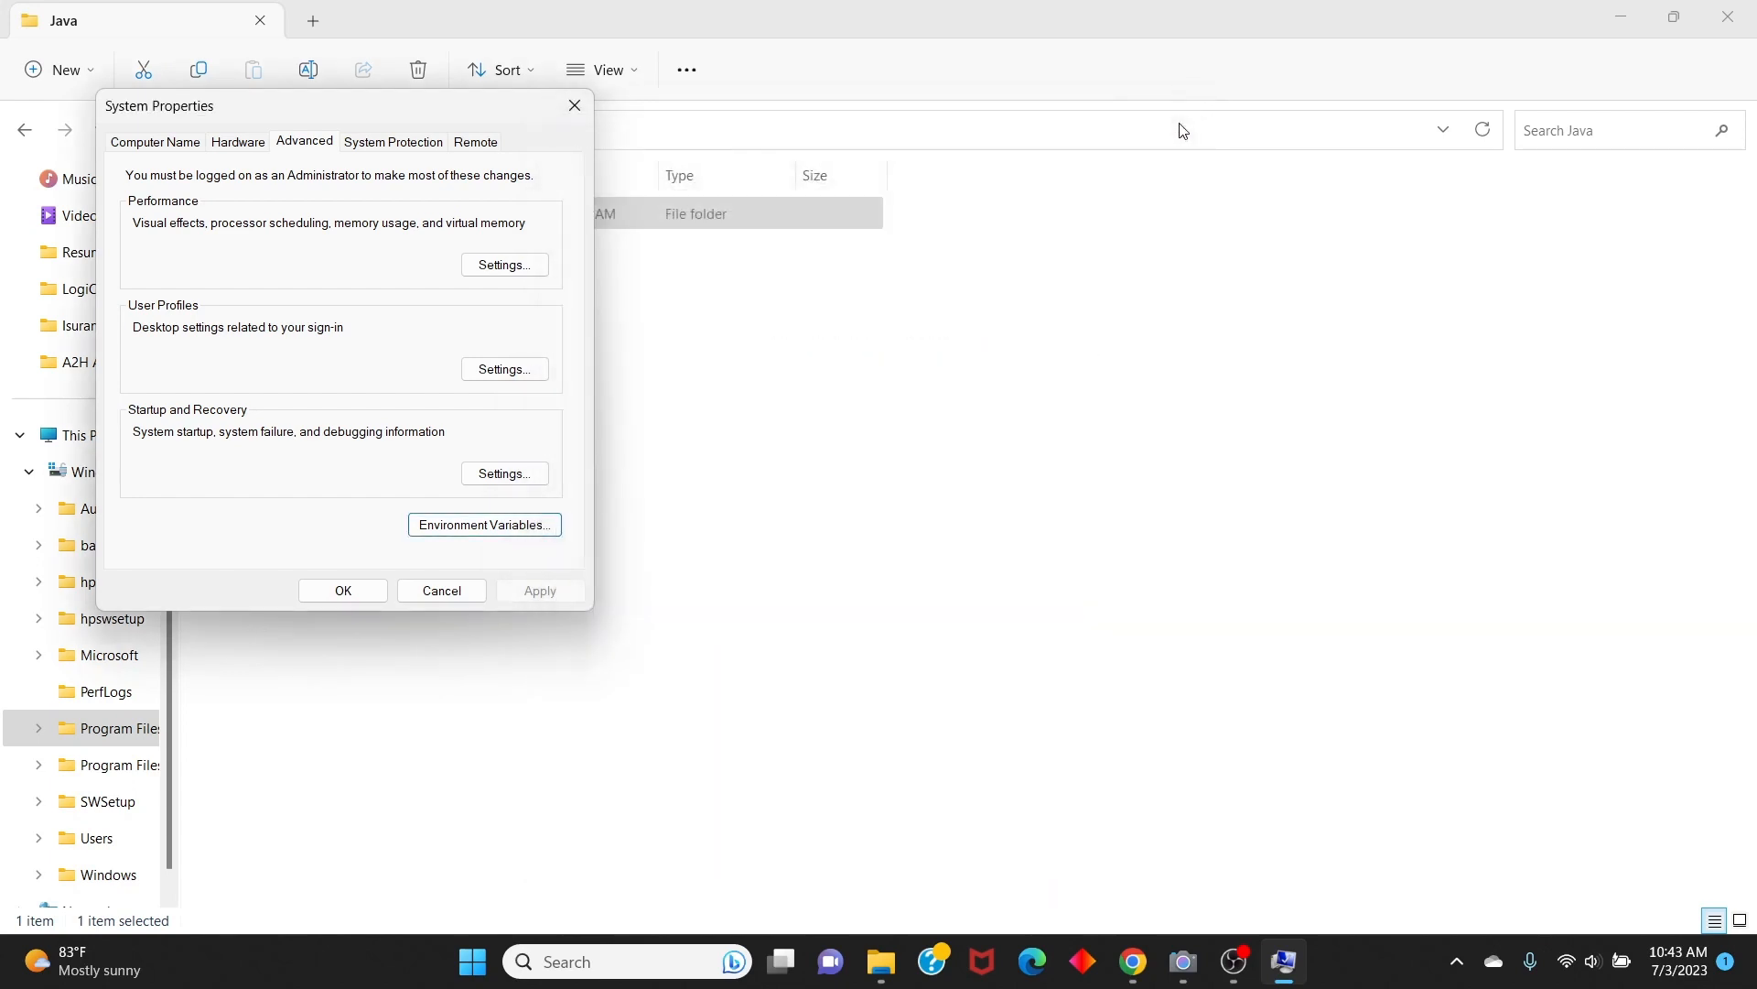
pyautogui.click(575, 106)
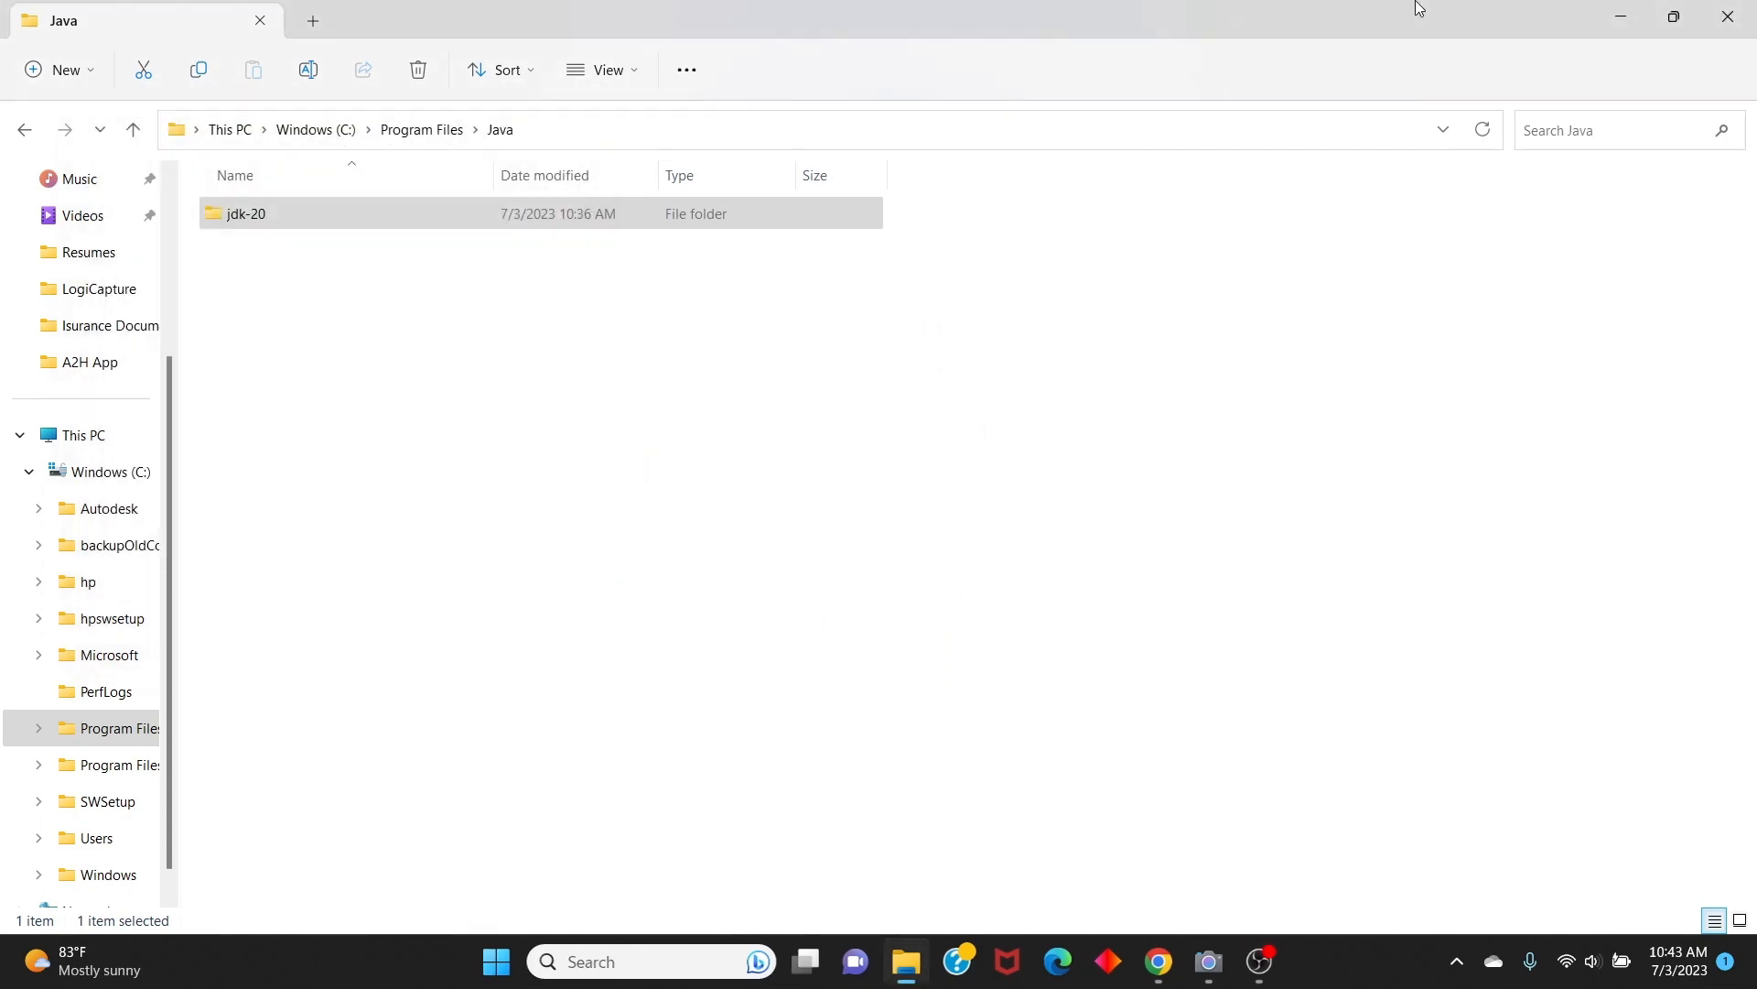
pyautogui.click(1728, 17)
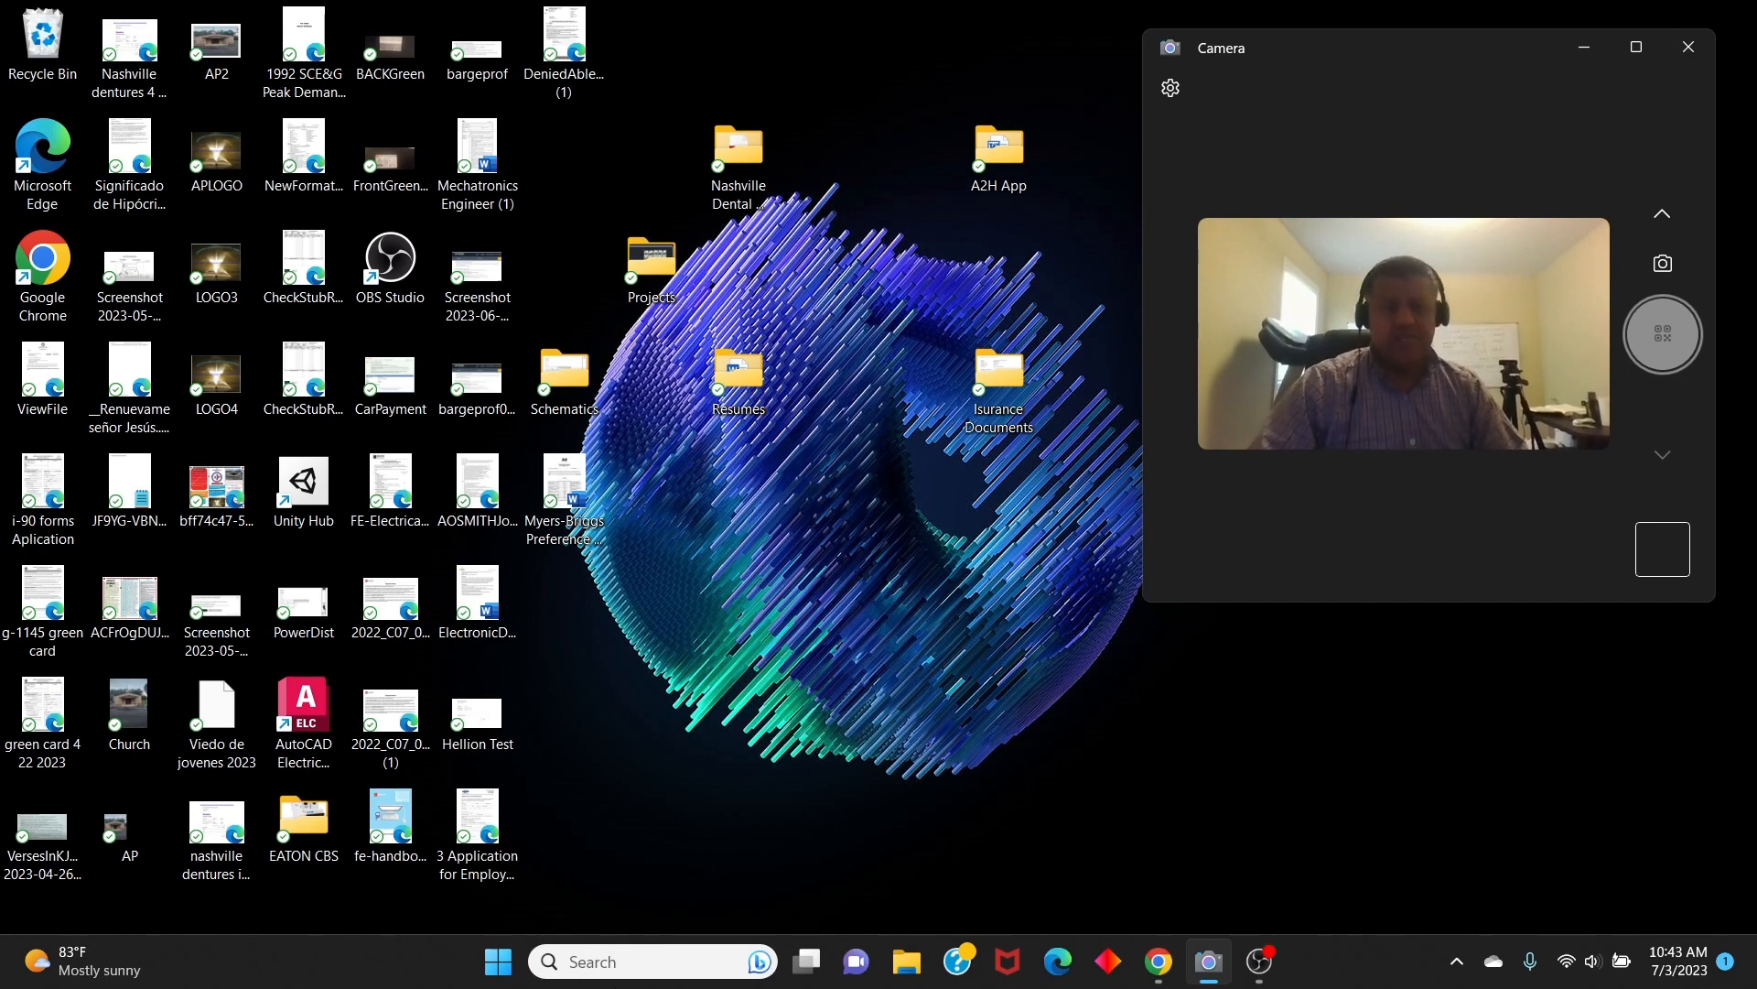
# Search Windows for cmd, open Command Prompt, and move its window slightly away from the screen edge
pyautogui.click(565, 979)
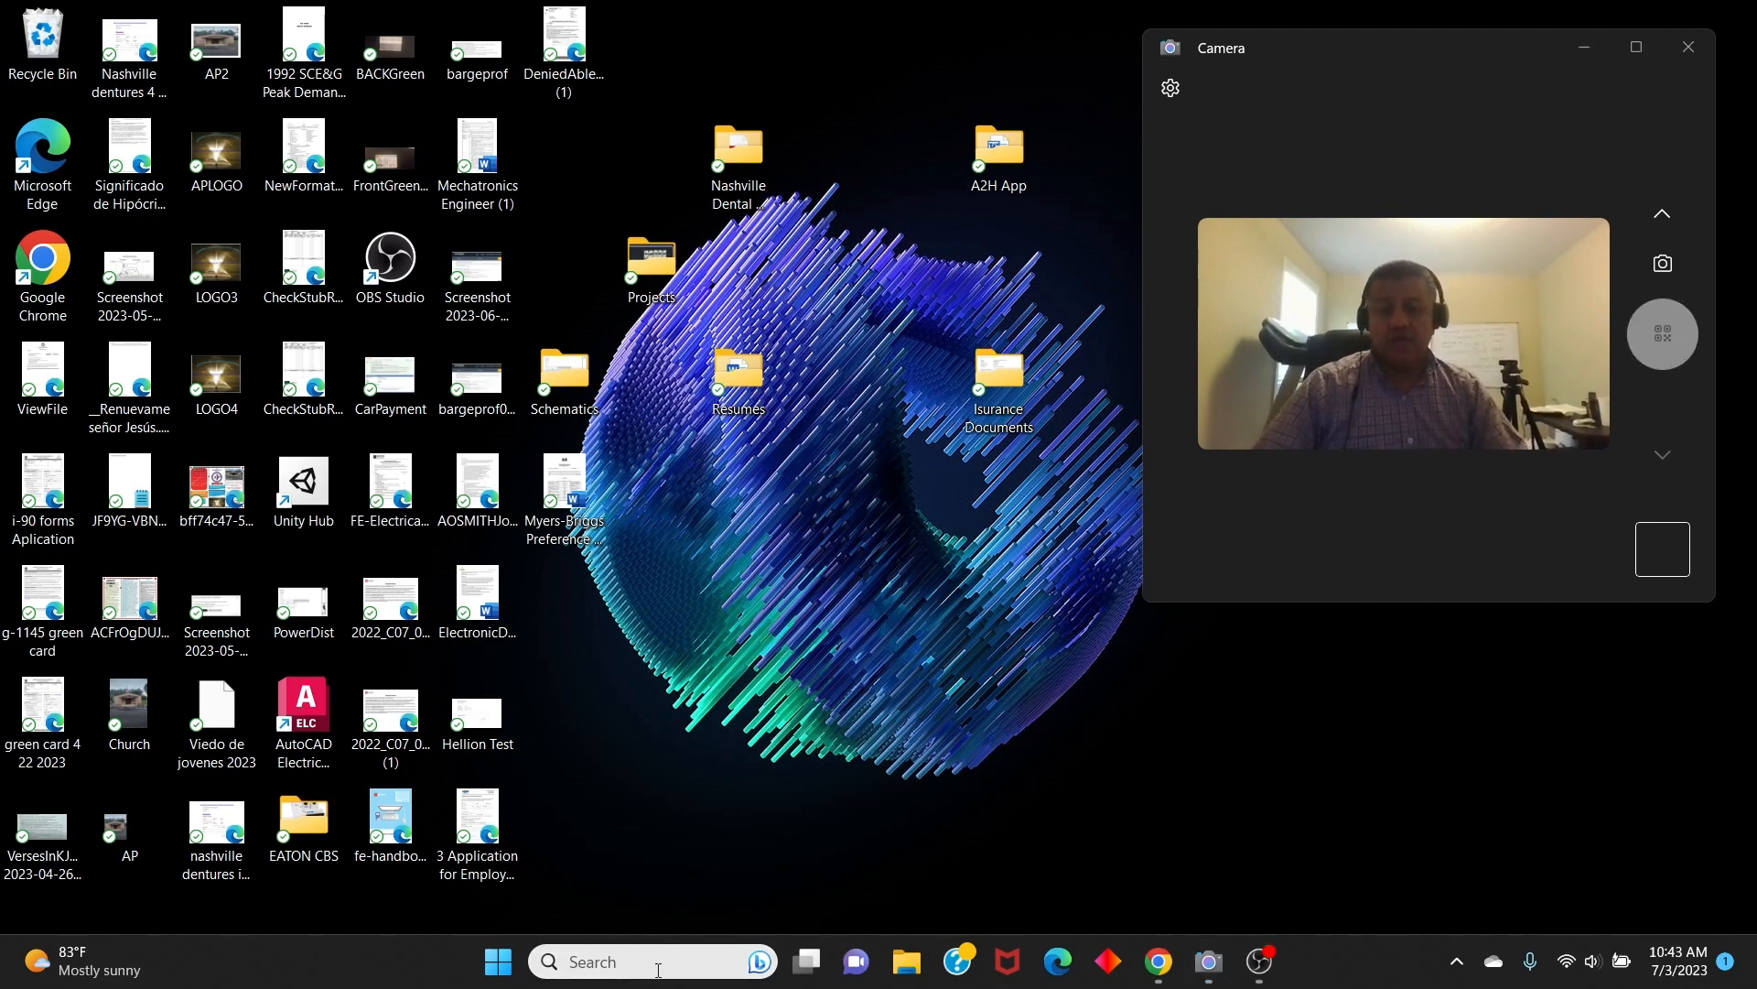
pyautogui.click(655, 963)
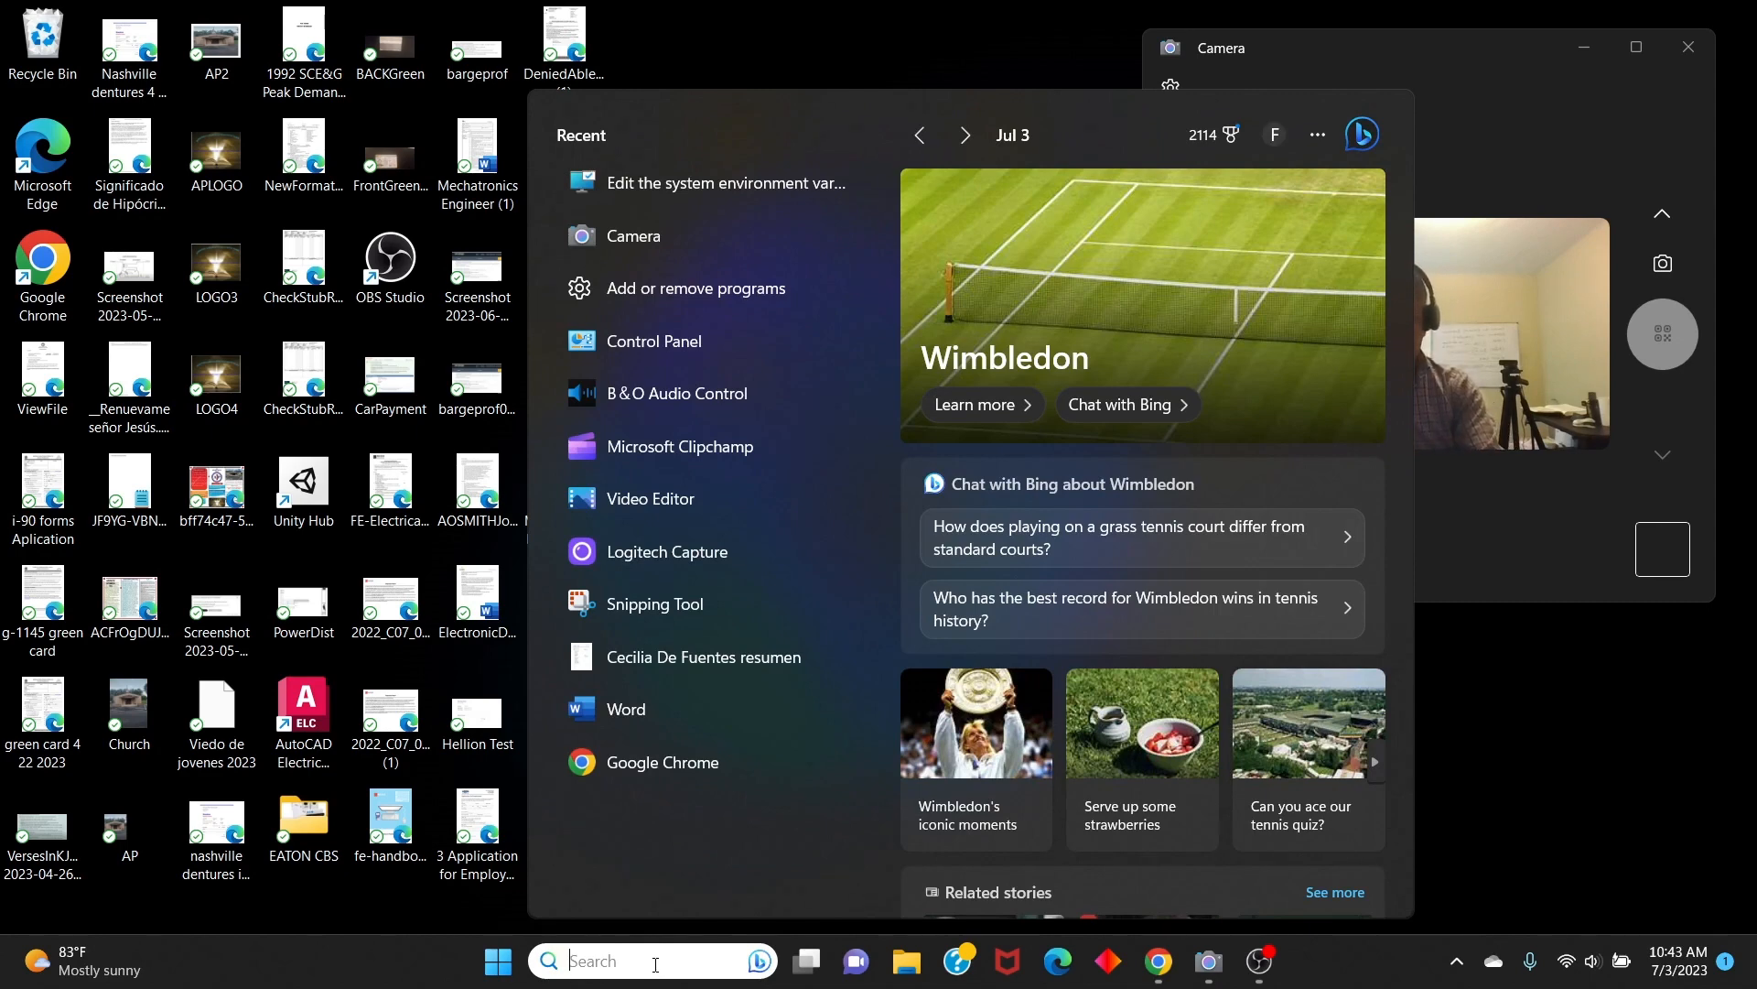
pyautogui.write('cm')
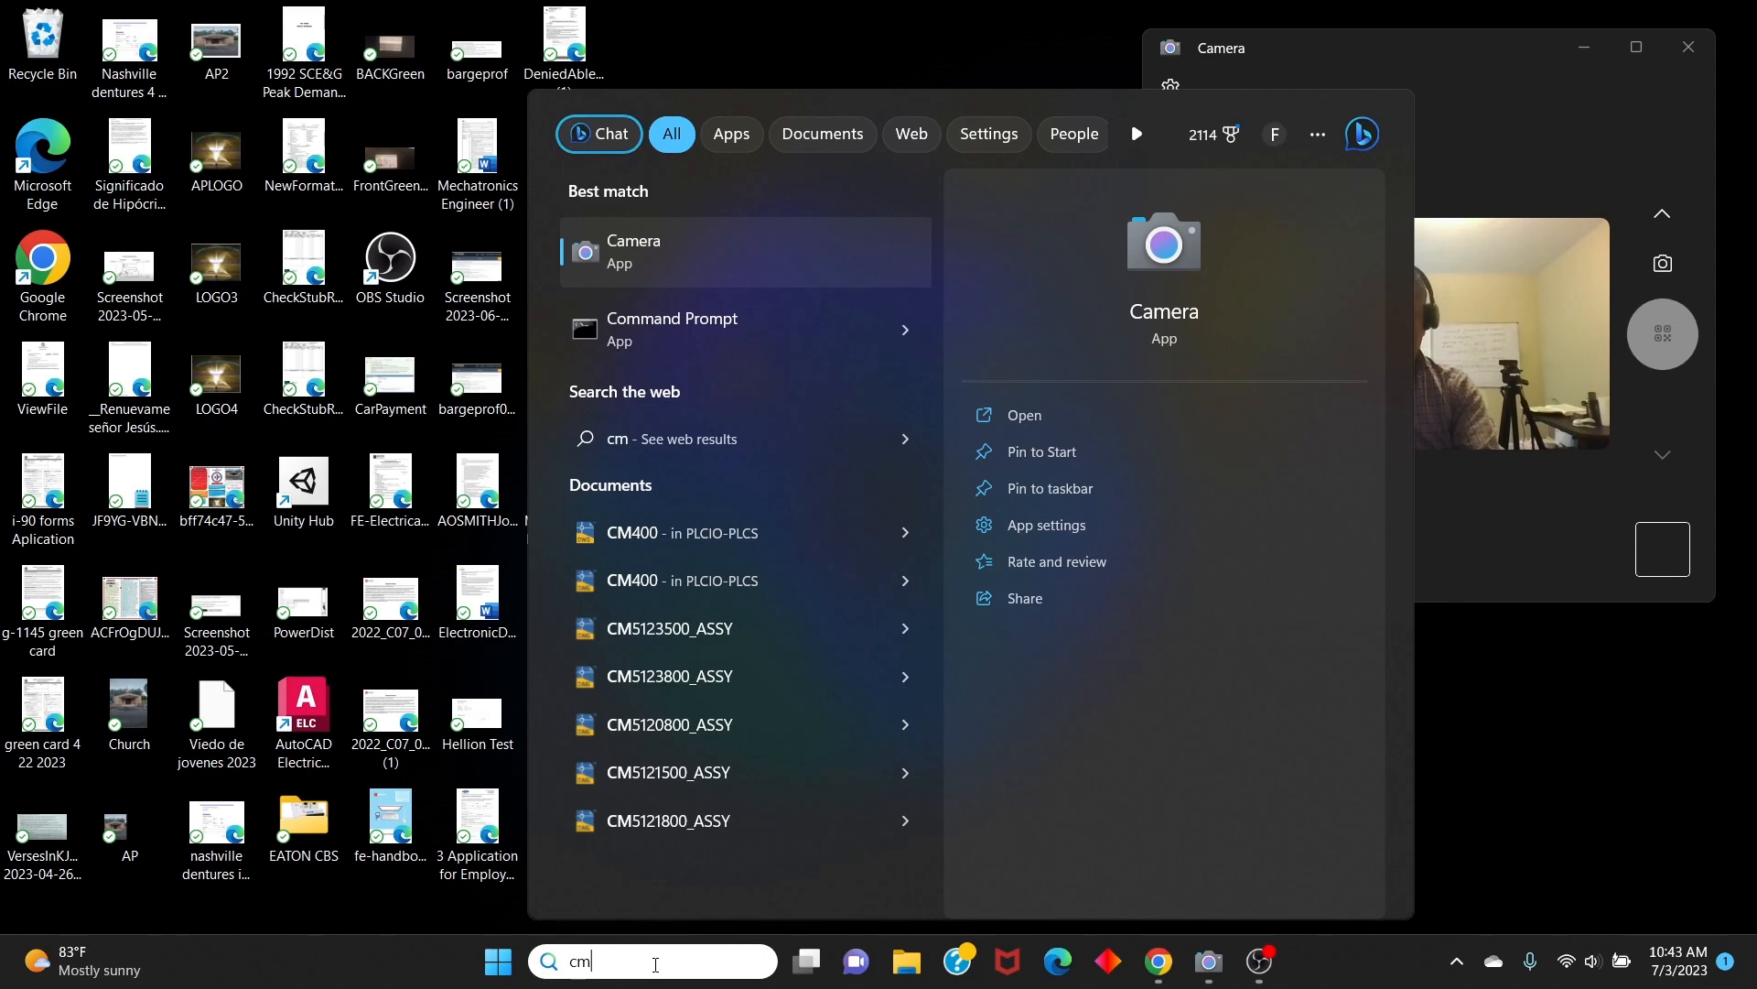
pyautogui.write('d')
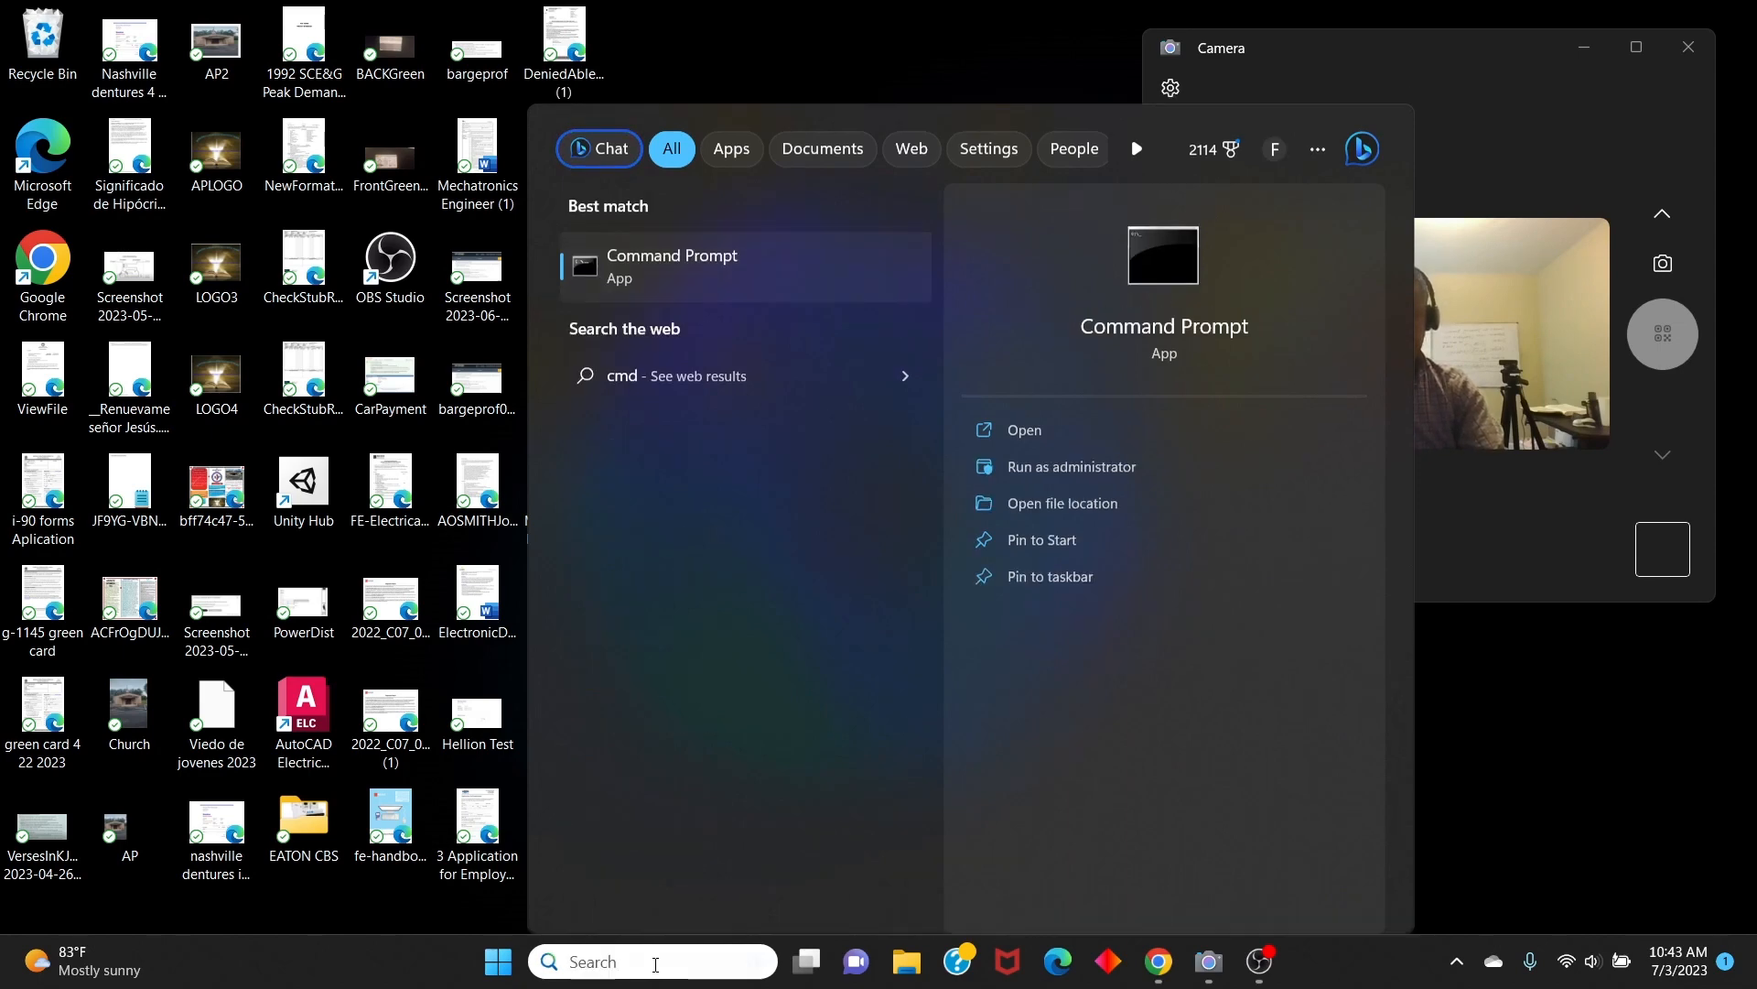
pyautogui.press('Return')
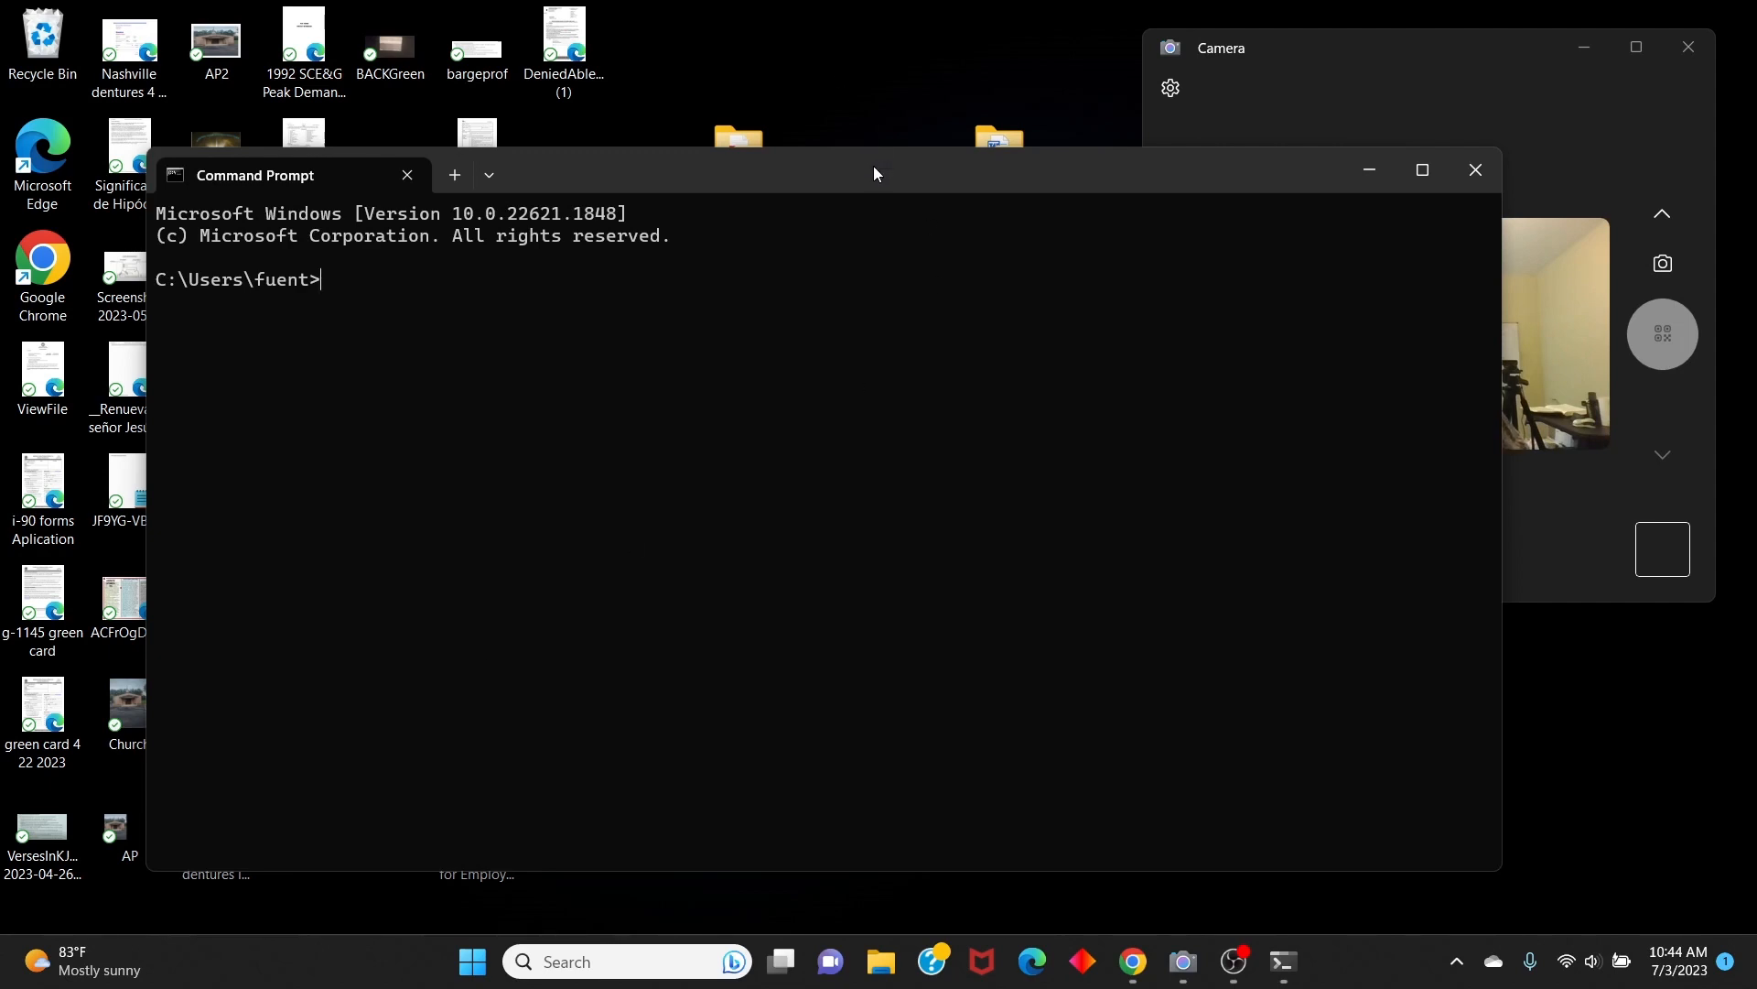
pyautogui.moveTo(875, 169); pyautogui.dragTo(921, 212)
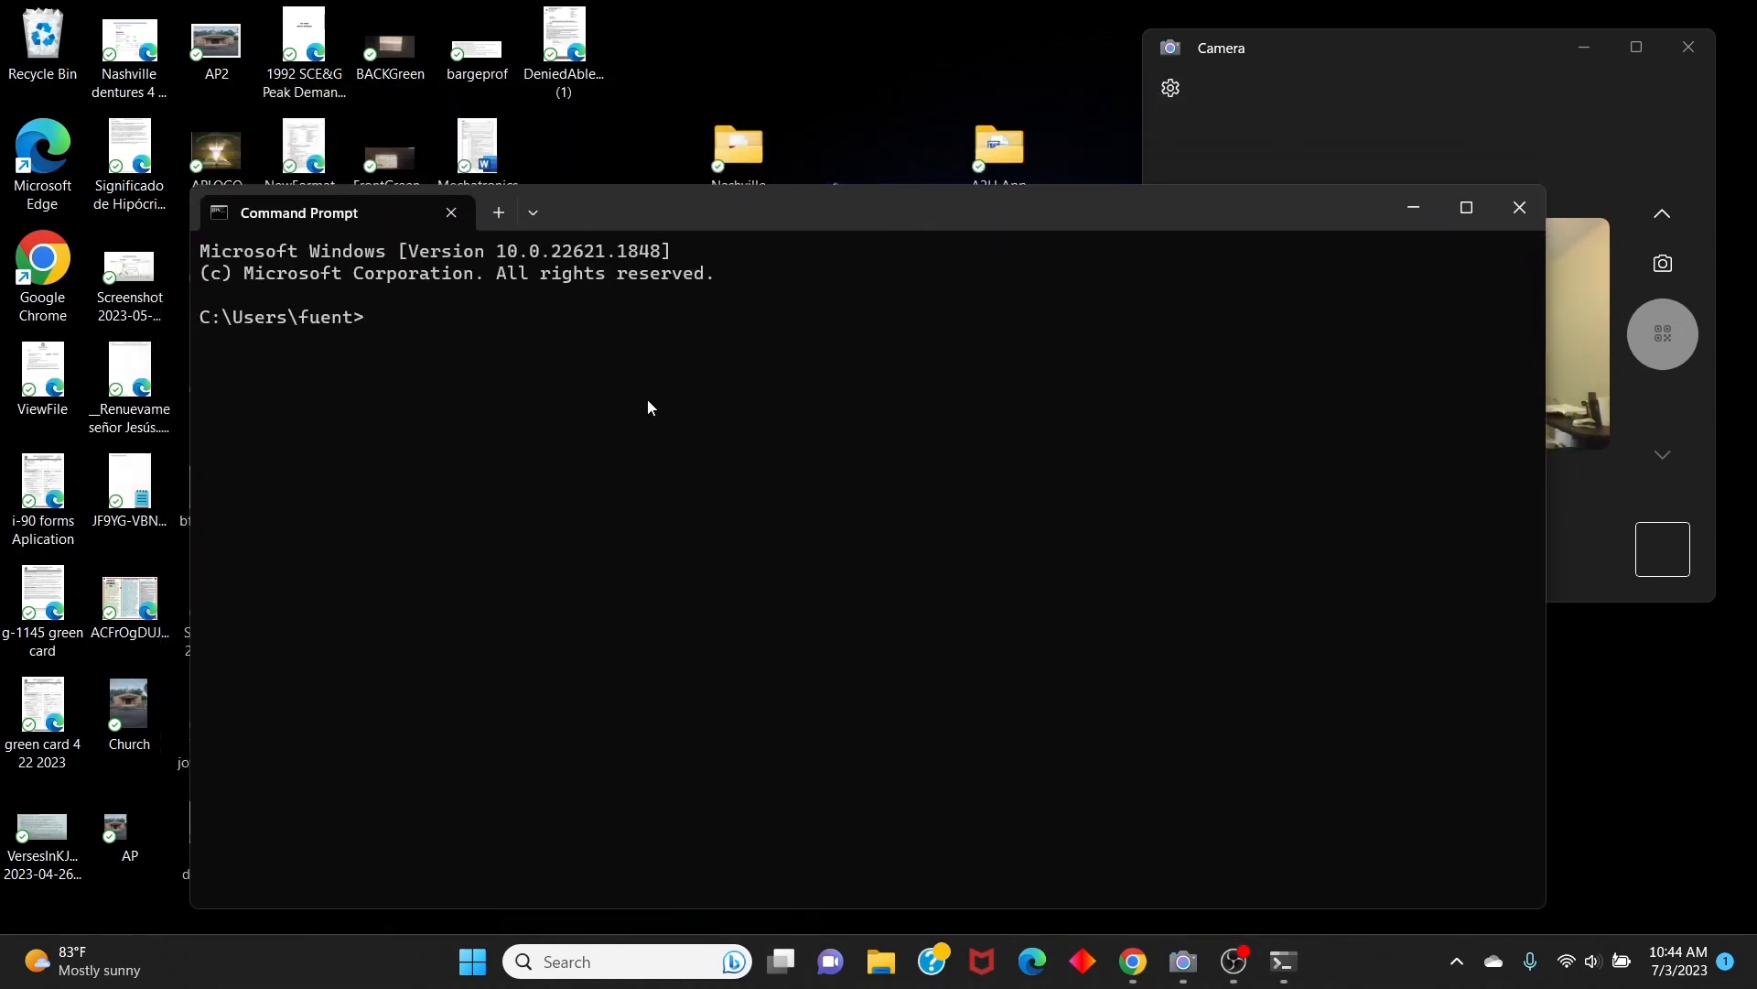
# Run javac in Command Prompt to check the JDK setup, and read through the command's full output
pyautogui.write('jacvac')
pyautogui.press('Return')
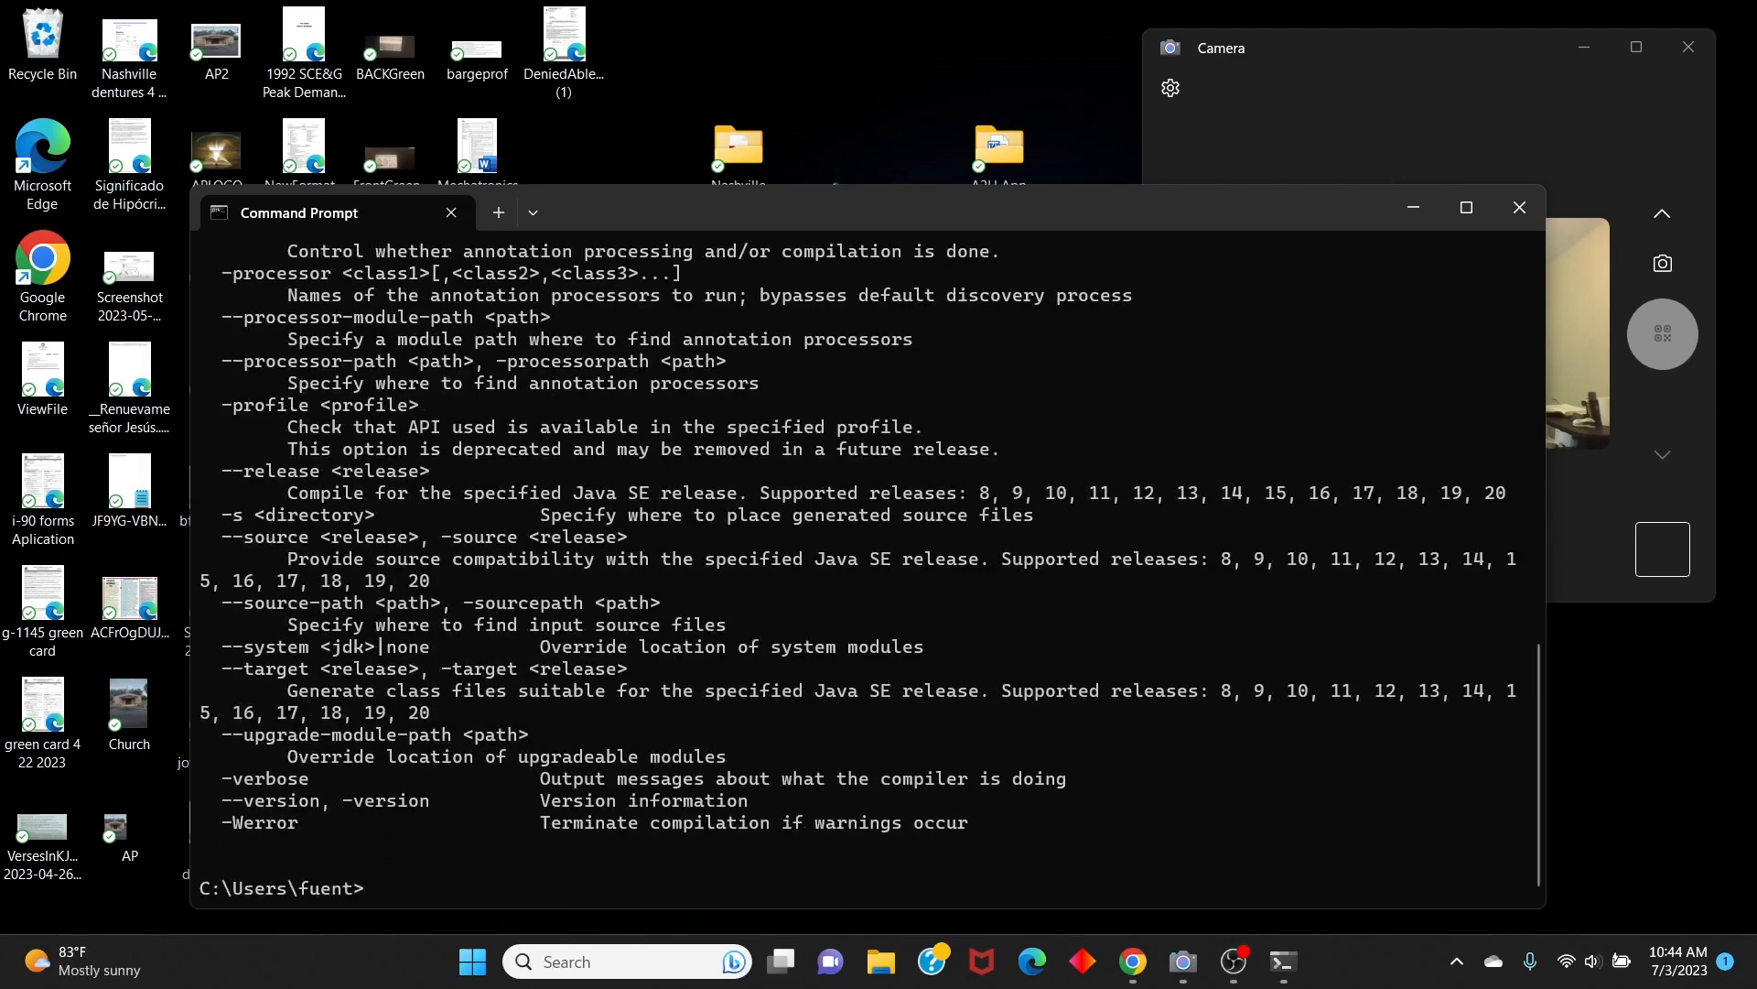
pyautogui.scroll(8, 632, 576)
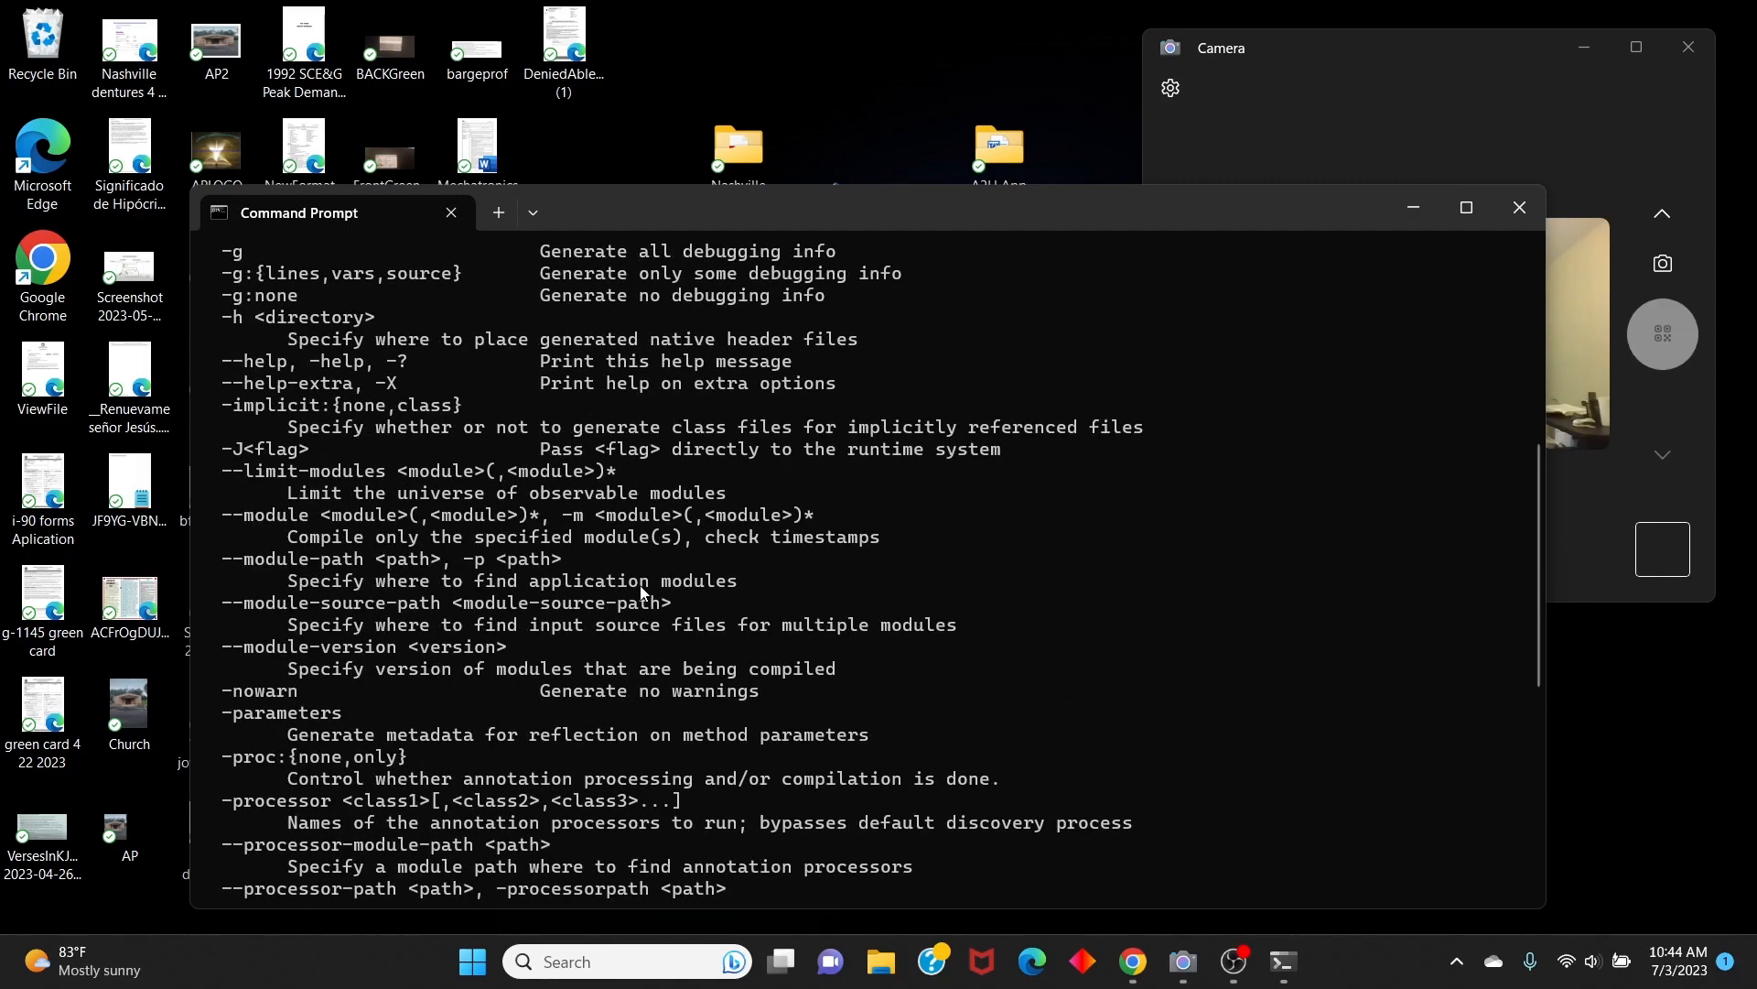
pyautogui.scroll(1, 641, 590)
pyautogui.scroll(-1, 723, 632)
pyautogui.scroll(1, 732, 629)
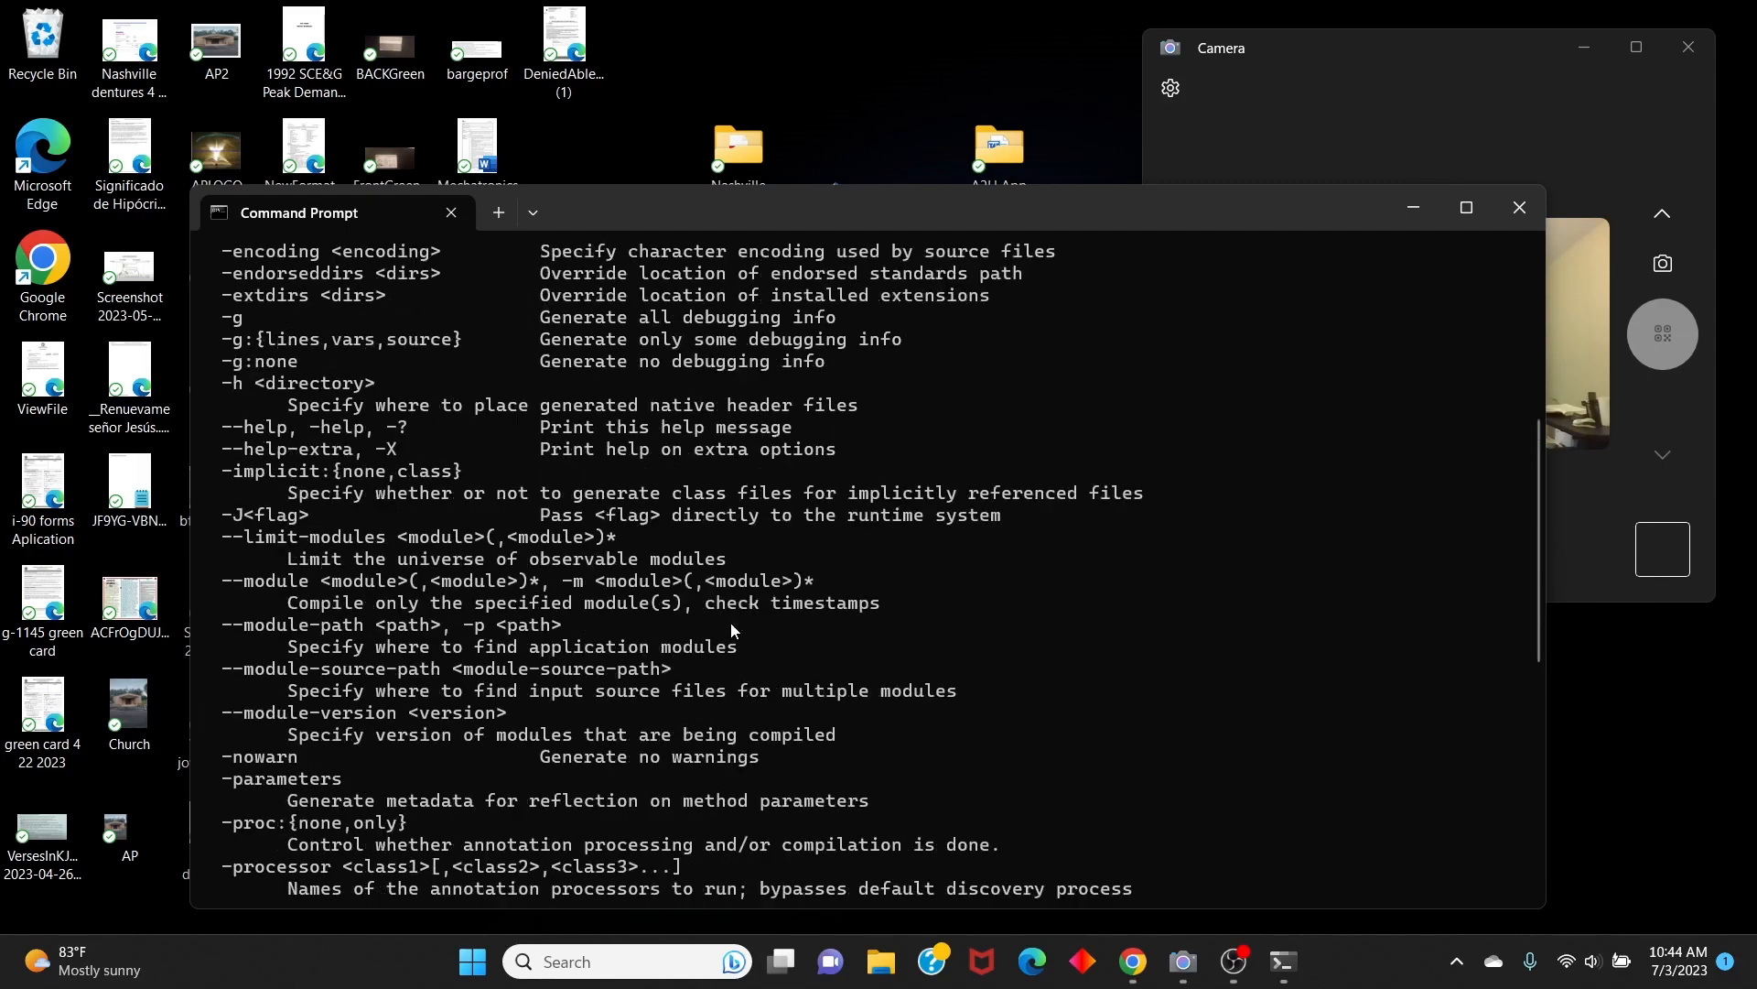
pyautogui.scroll(7, 733, 630)
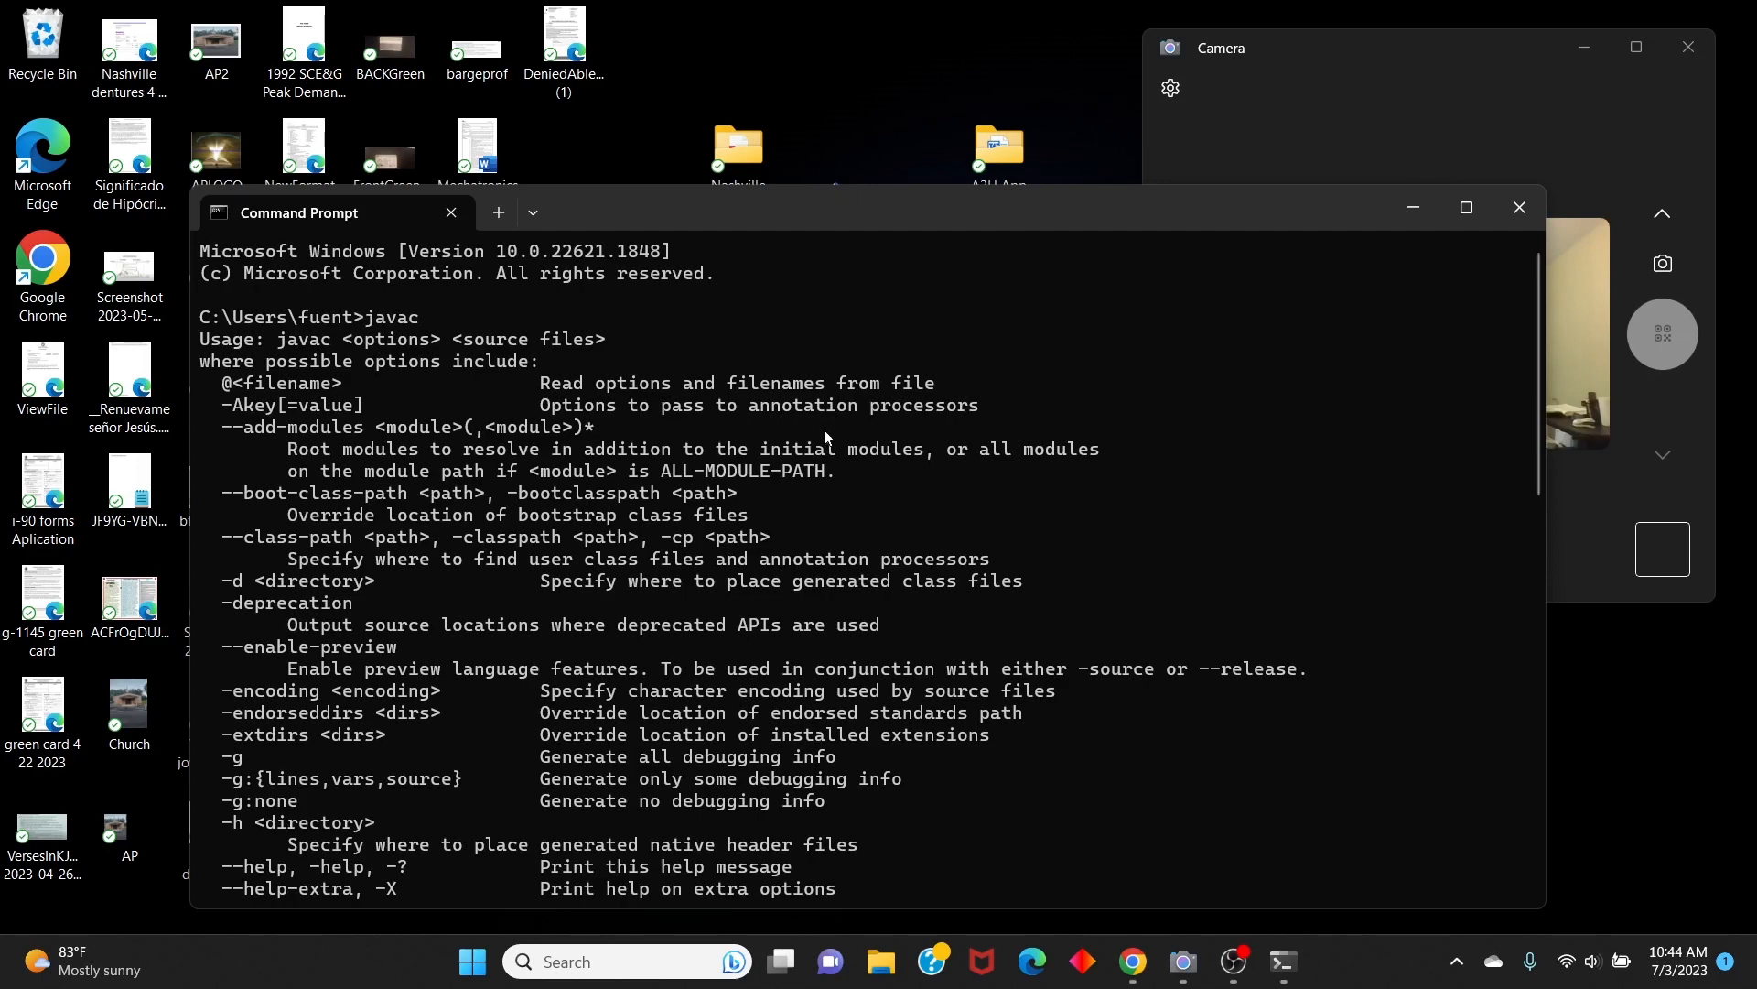
pyautogui.scroll(-16, 824, 442)
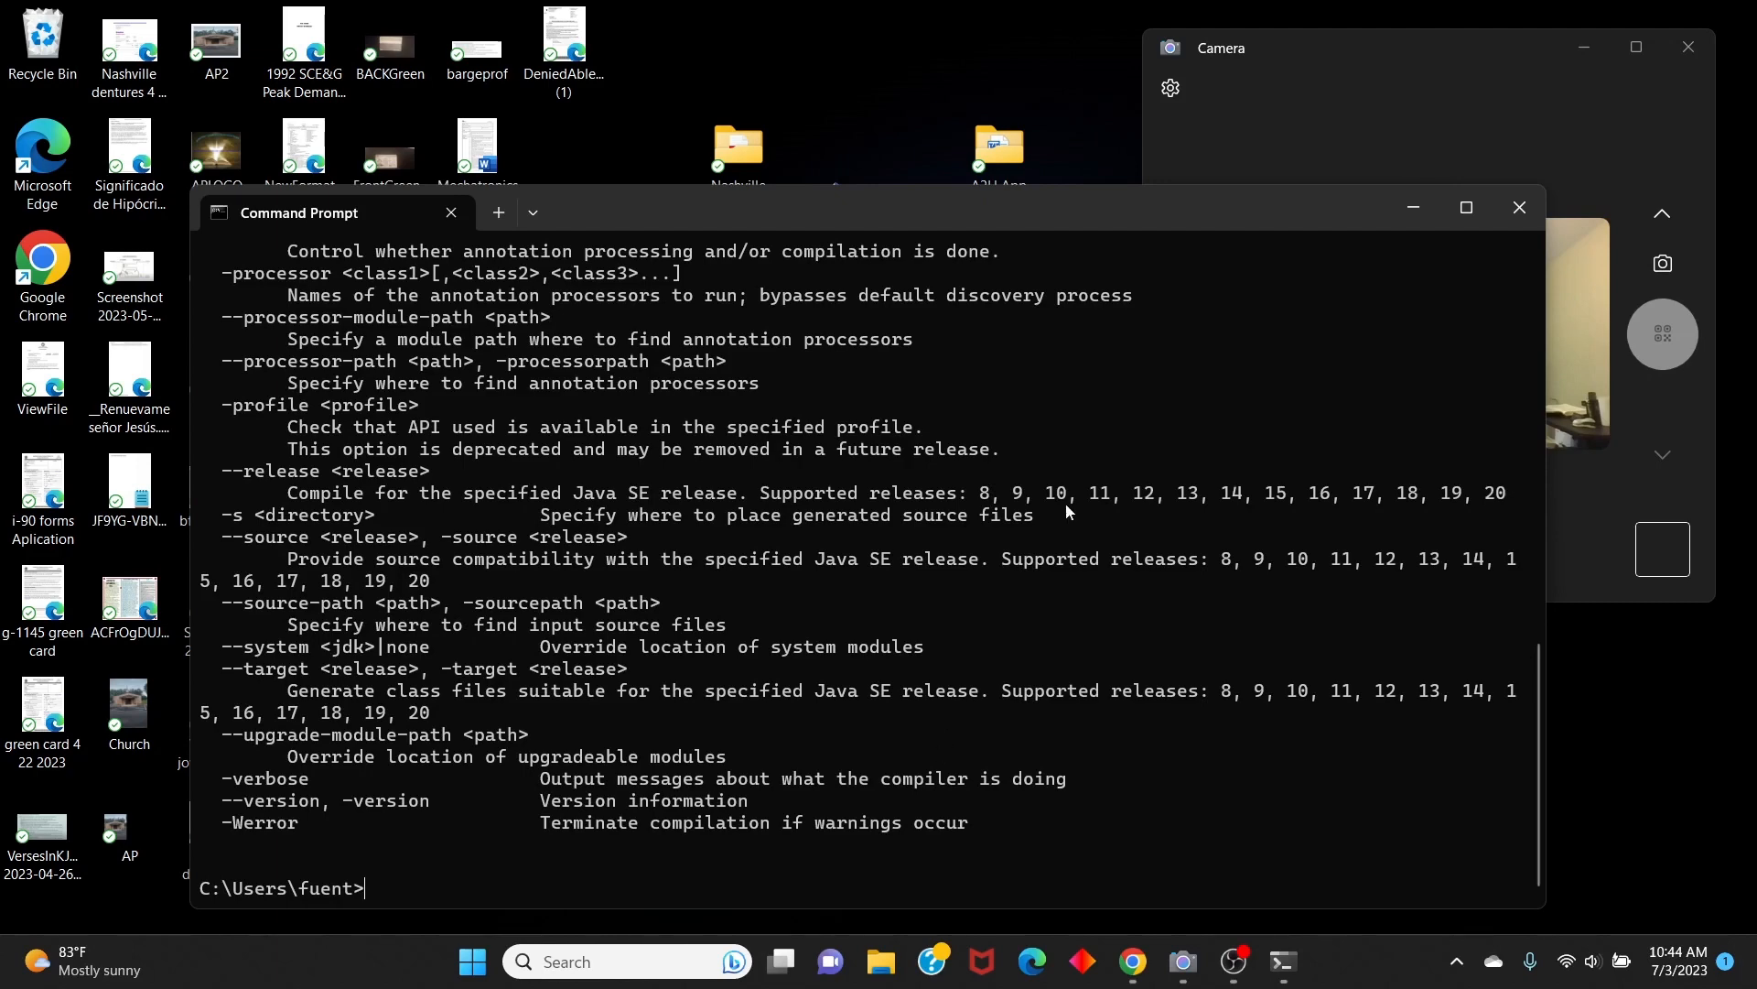
# Close Command Prompt, switch to Chrome, and close the Oracle Java Downloads page
pyautogui.click(1517, 202)
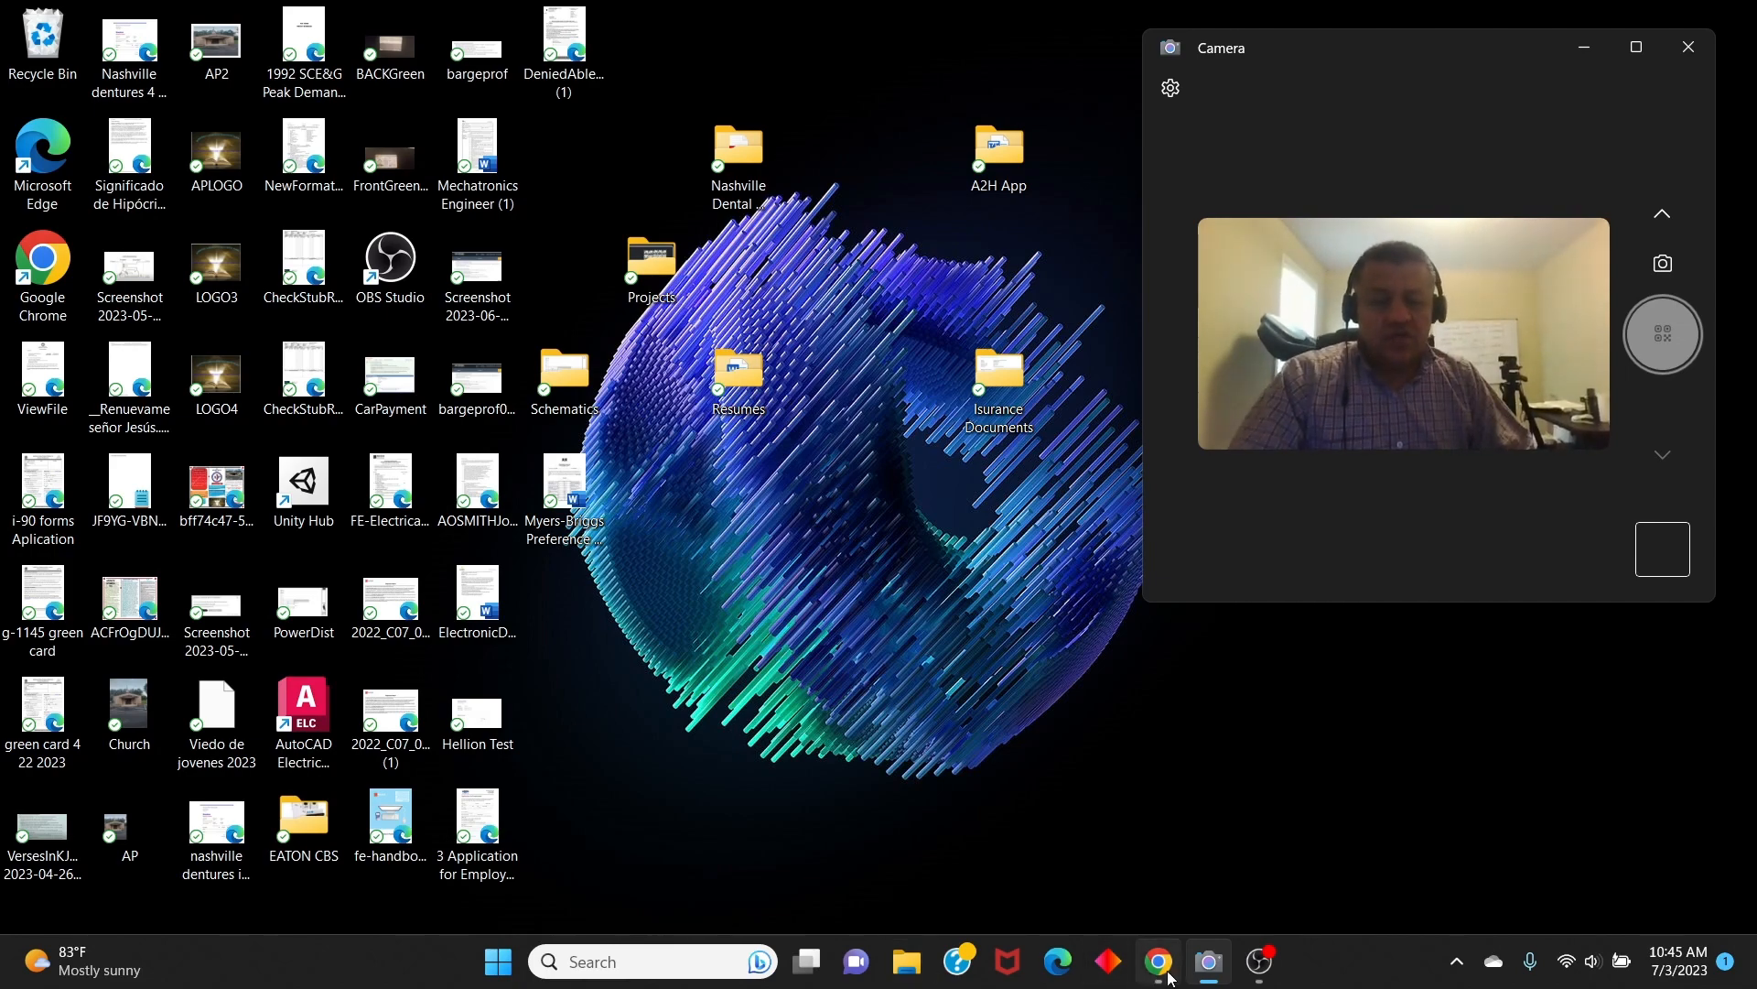
pyautogui.click(1159, 961)
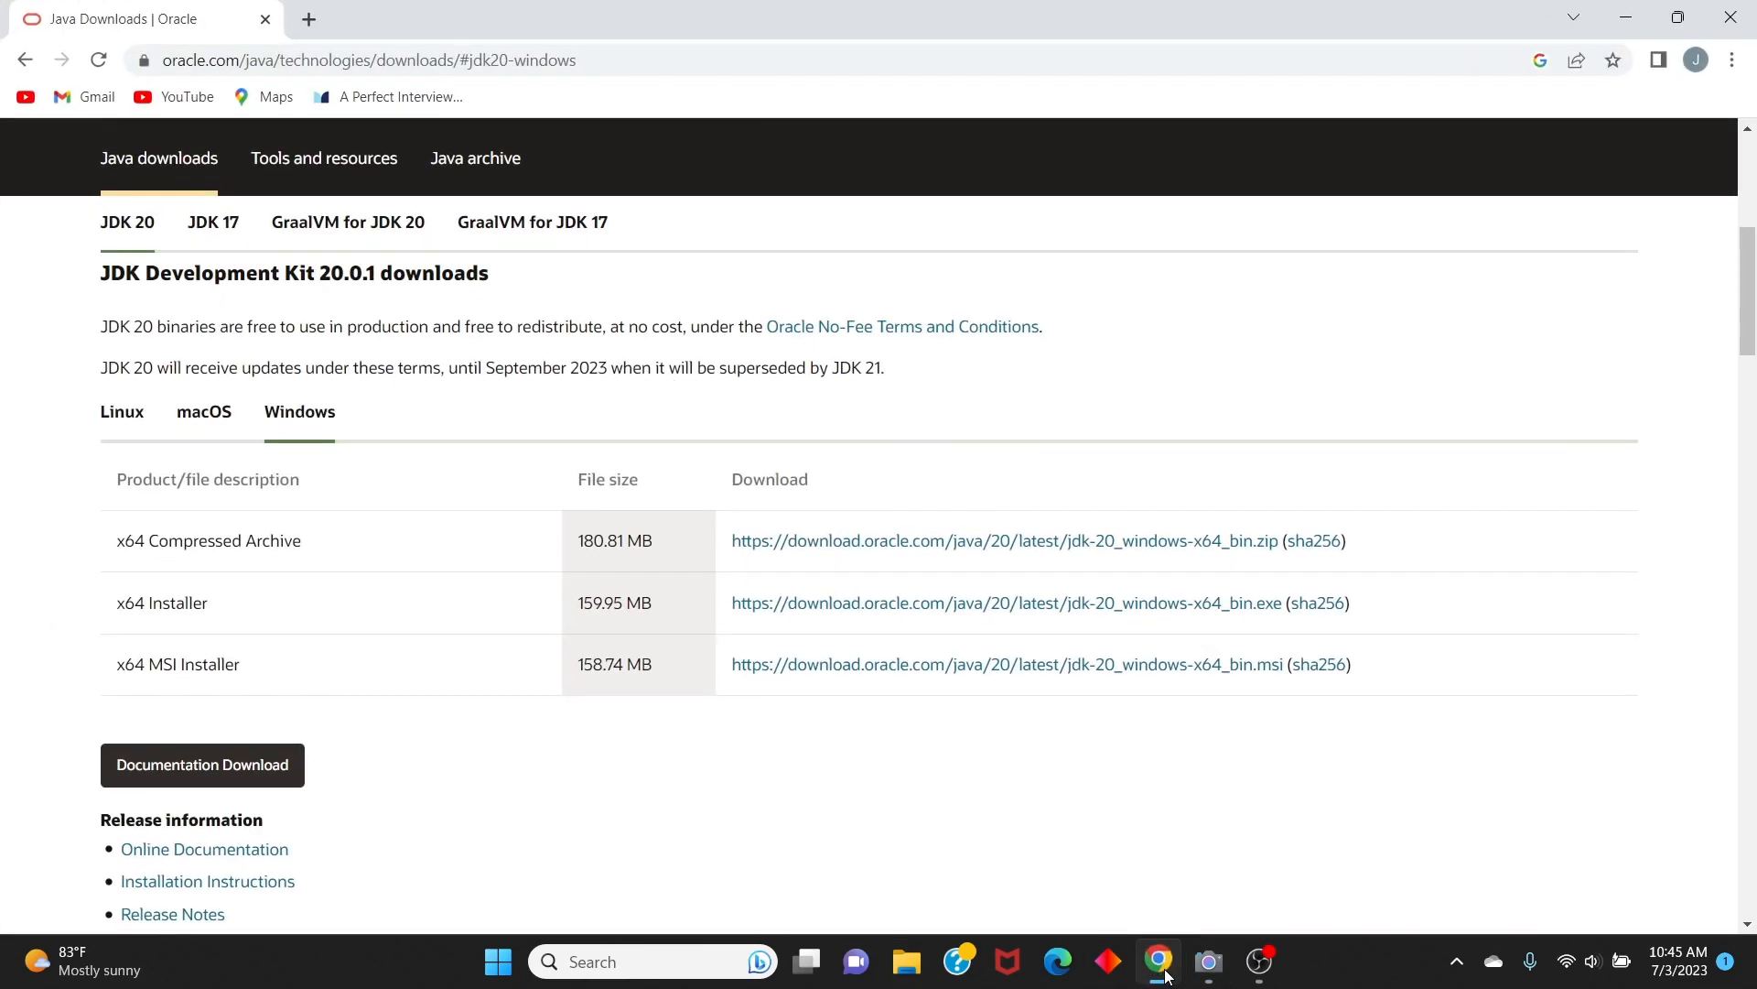
pyautogui.click(266, 19)
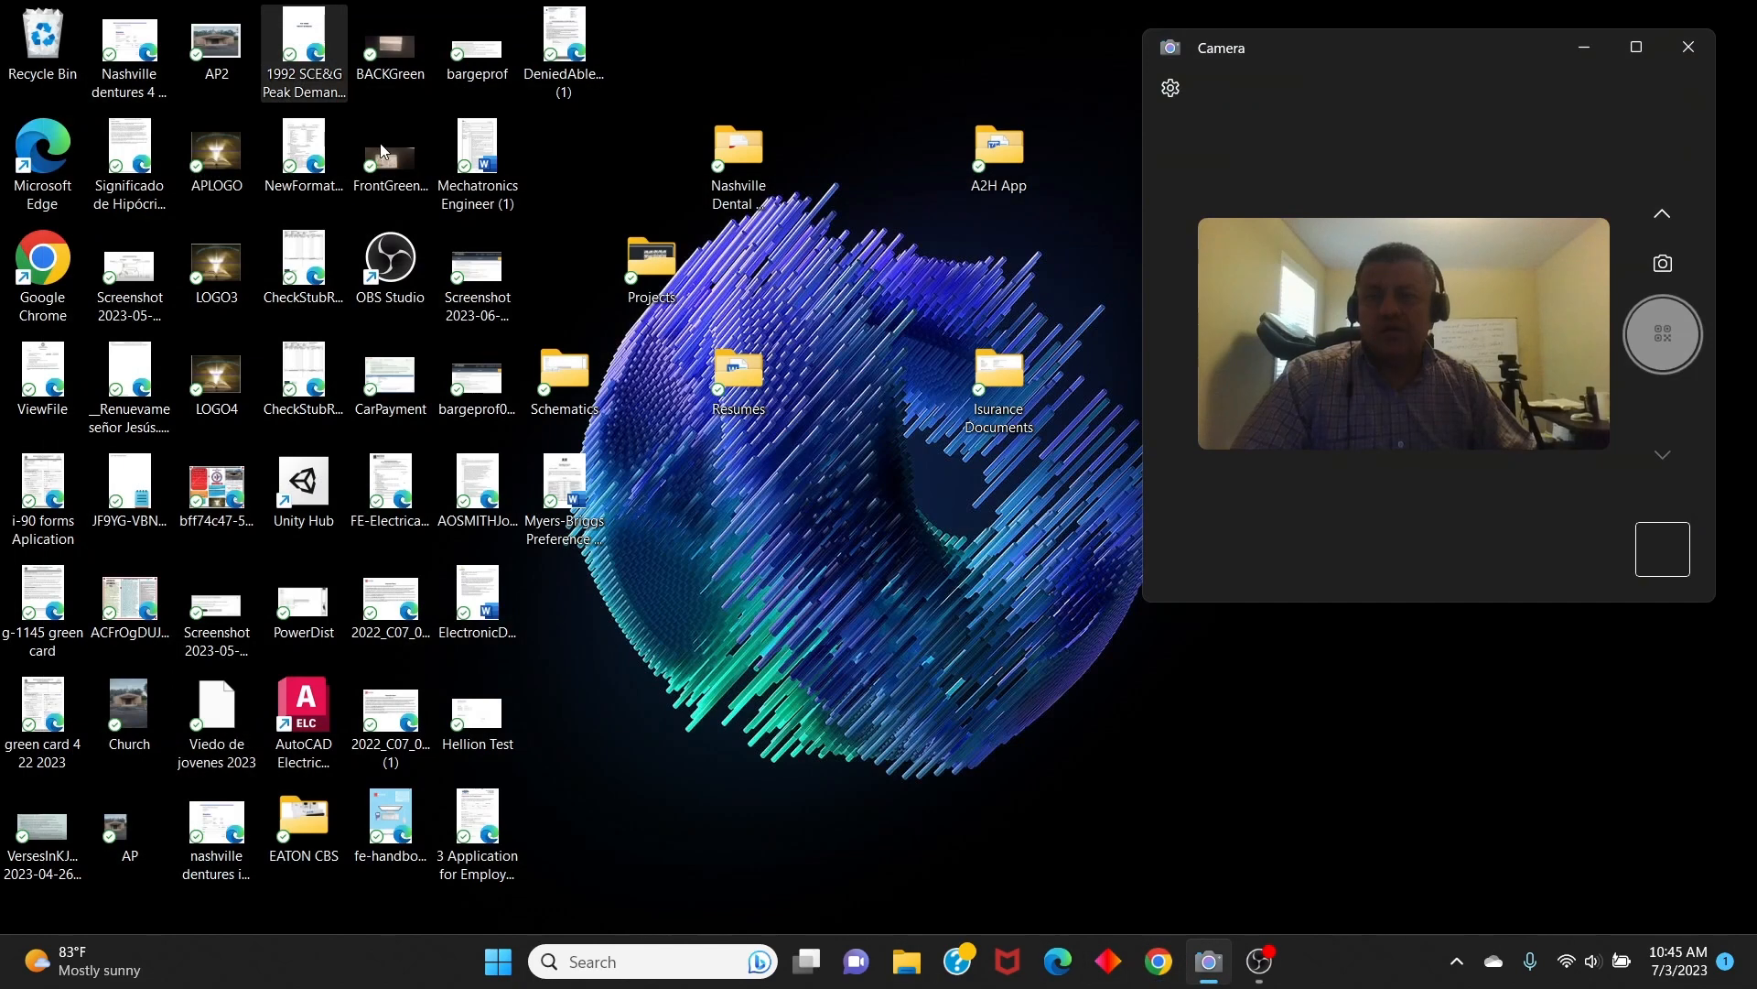
# Reopen Chrome, search Google for "eclipse download", and open the Eclipse Foundation's Eclipse Downloads result
pyautogui.doubleClick(41, 261)
pyautogui.click(668, 491)
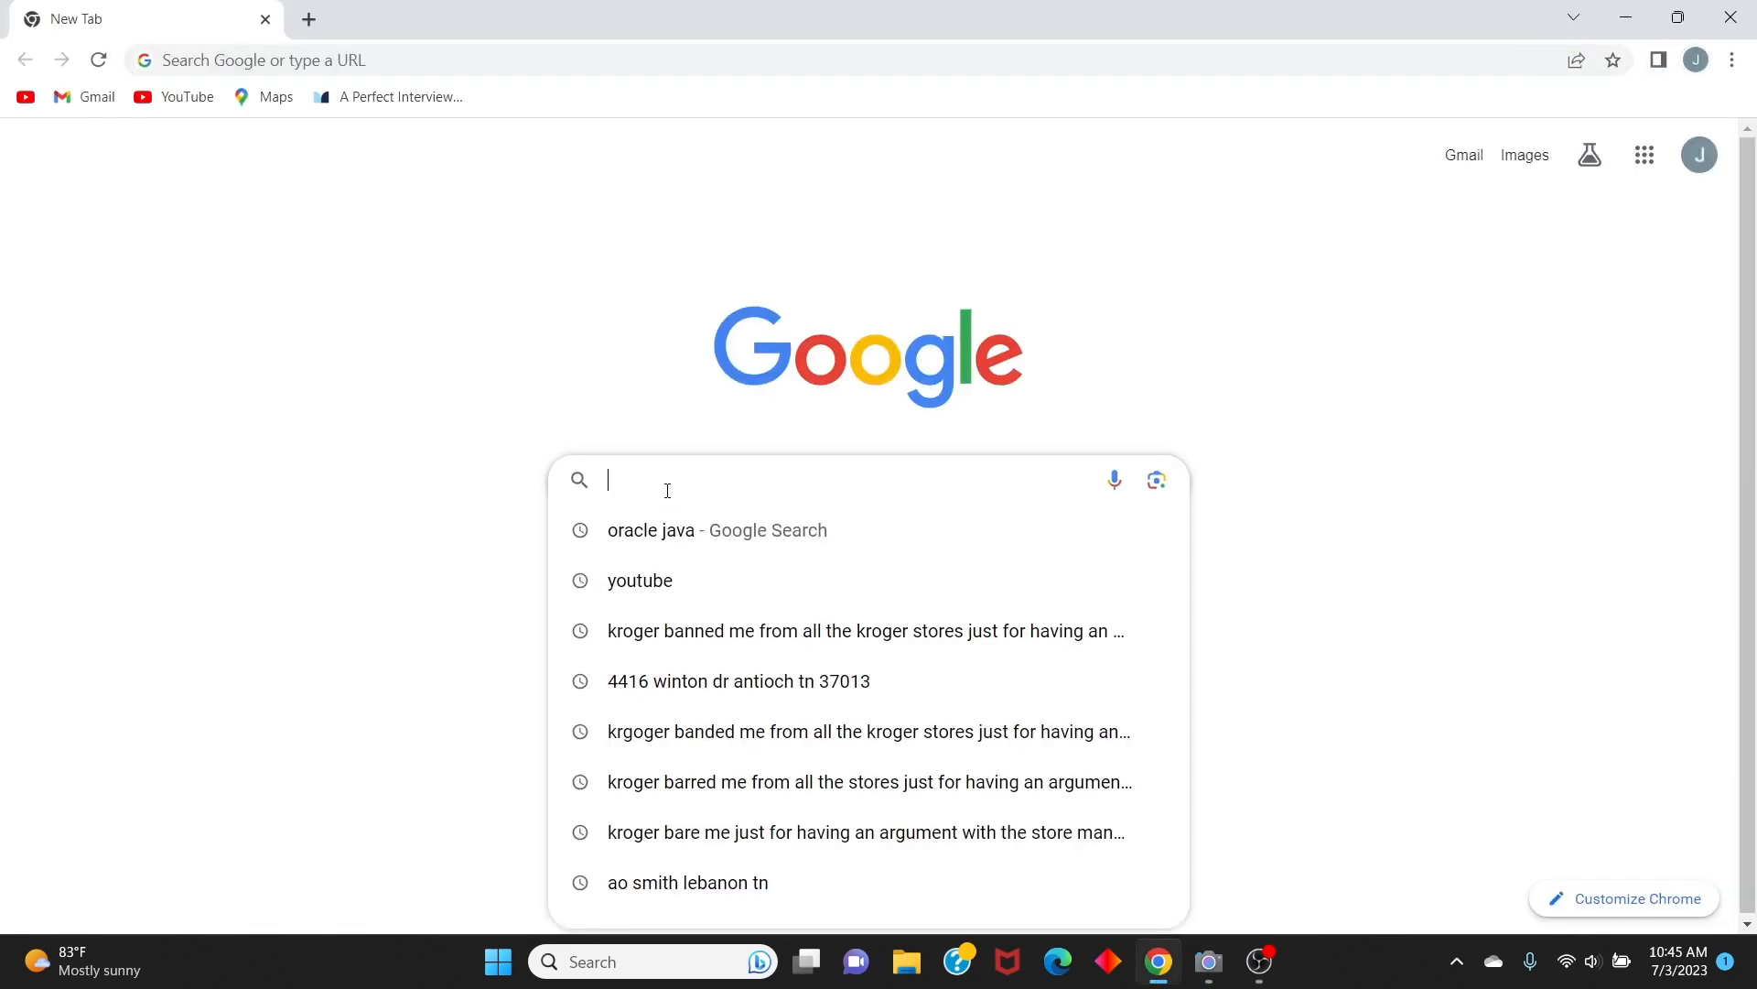
pyautogui.write('ecl')
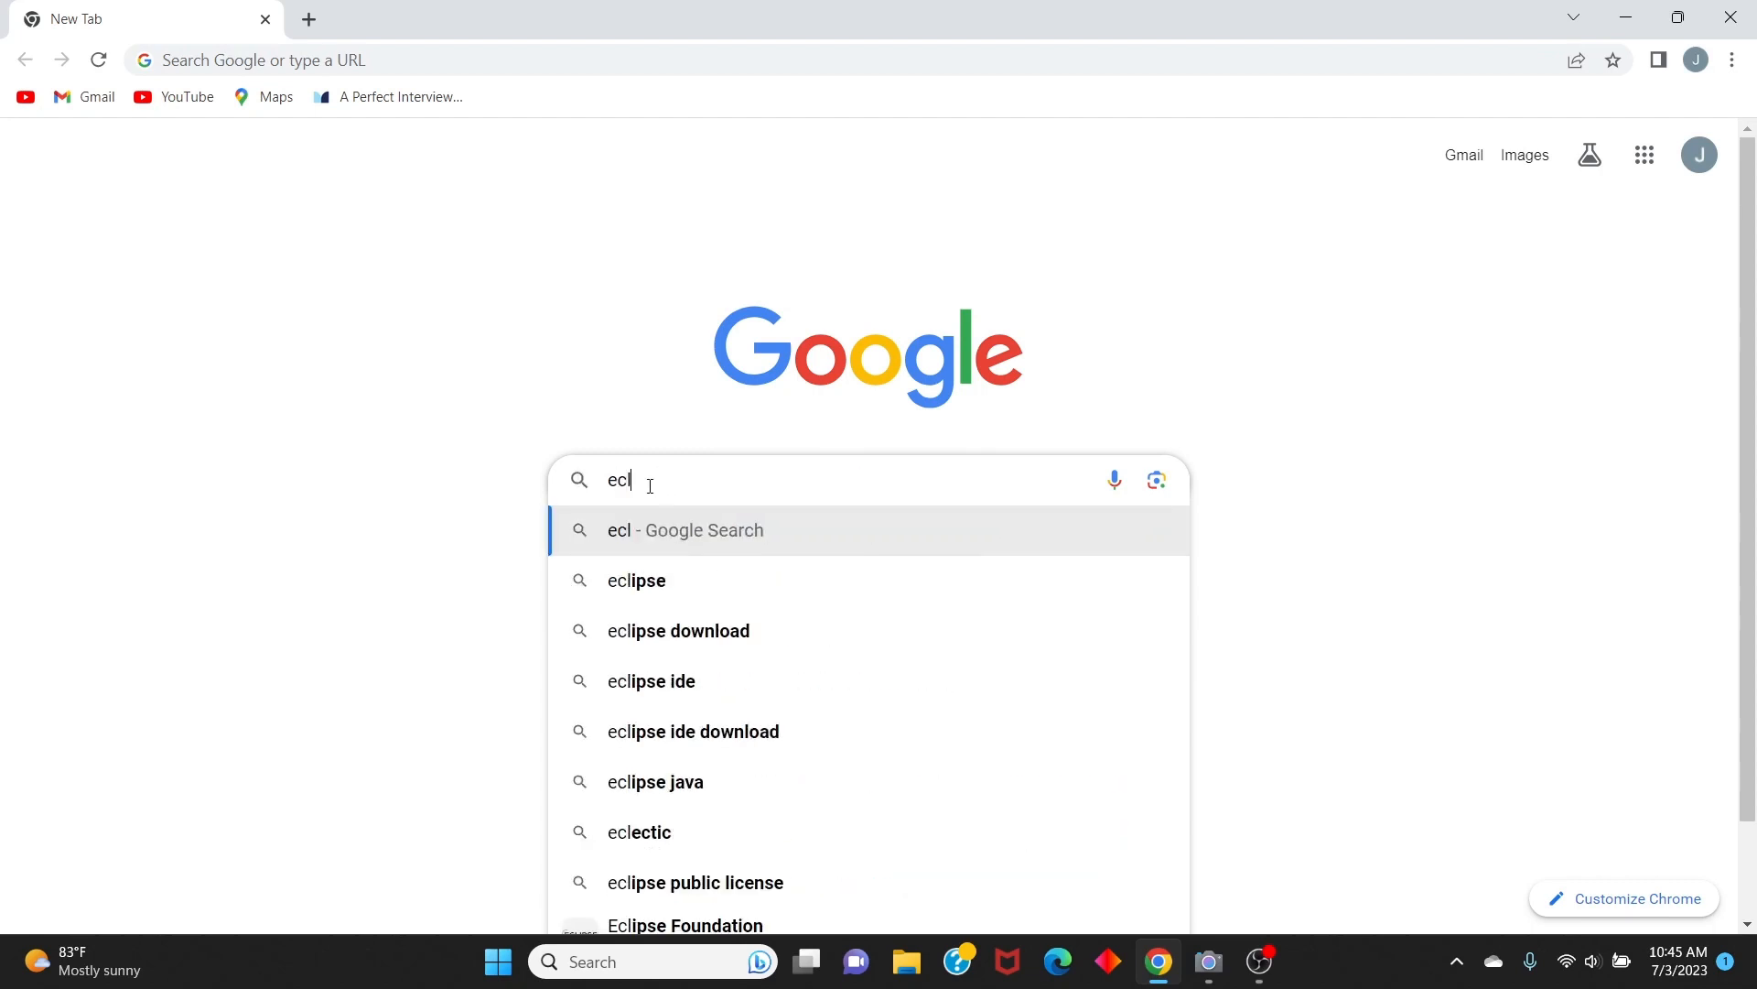
pyautogui.click(682, 638)
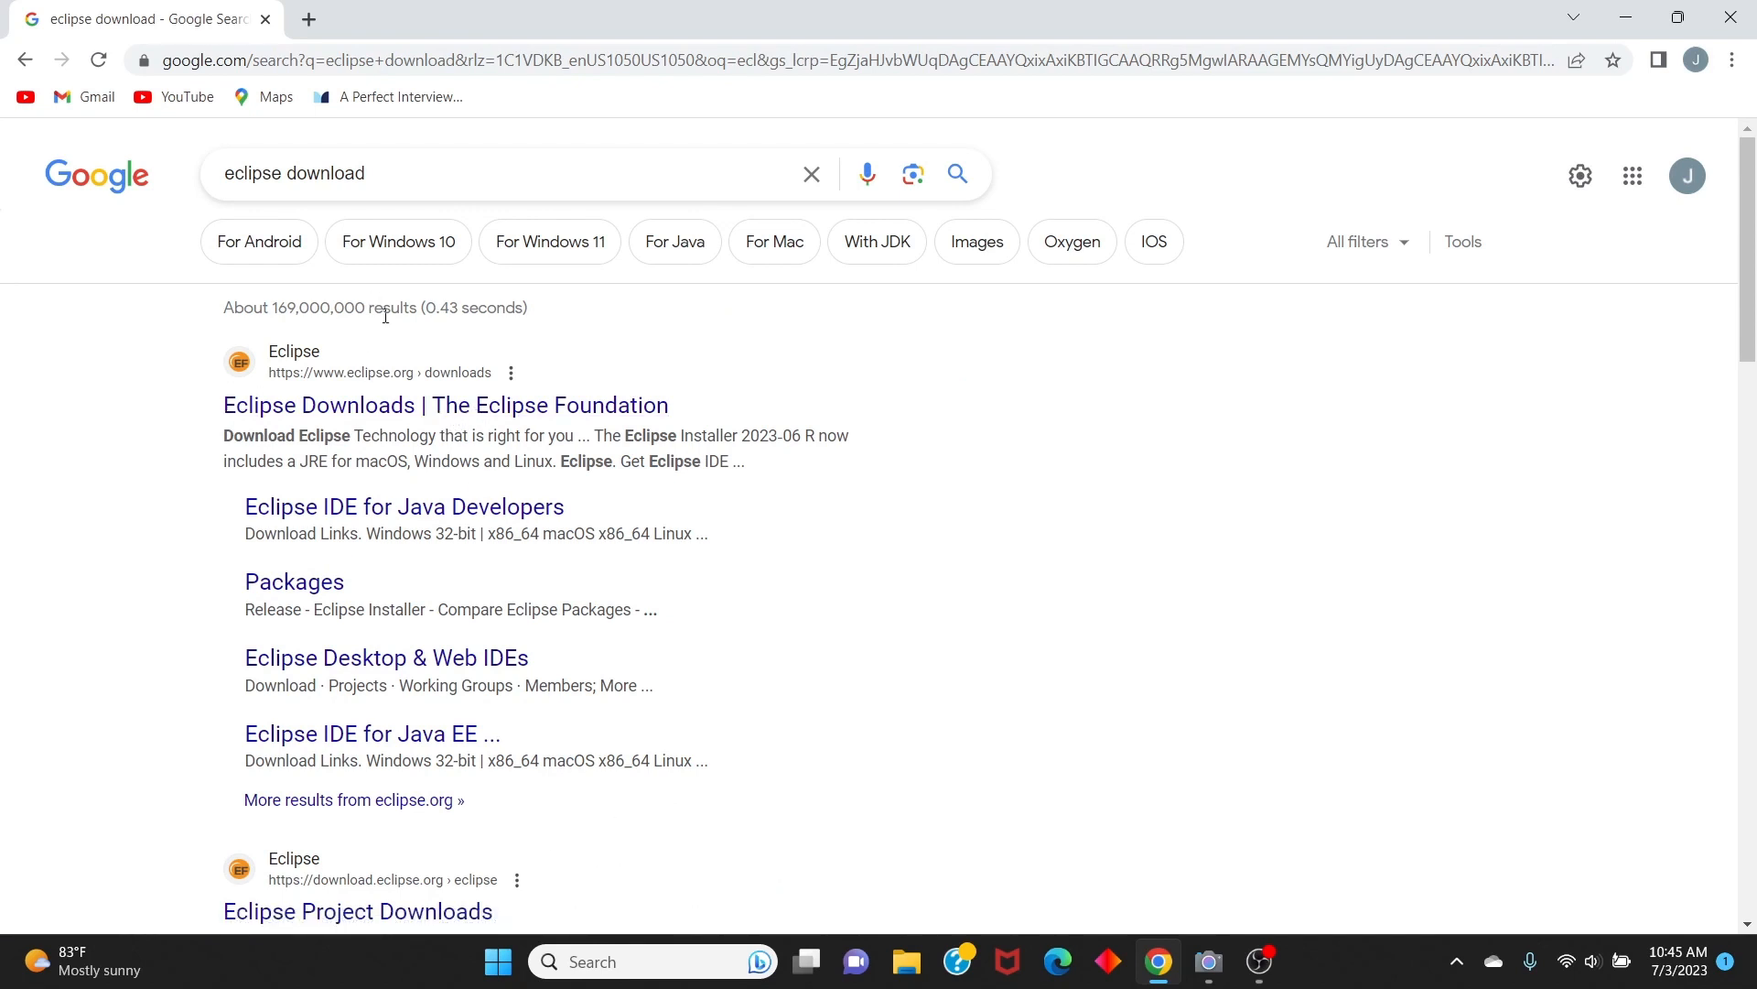
pyautogui.click(396, 418)
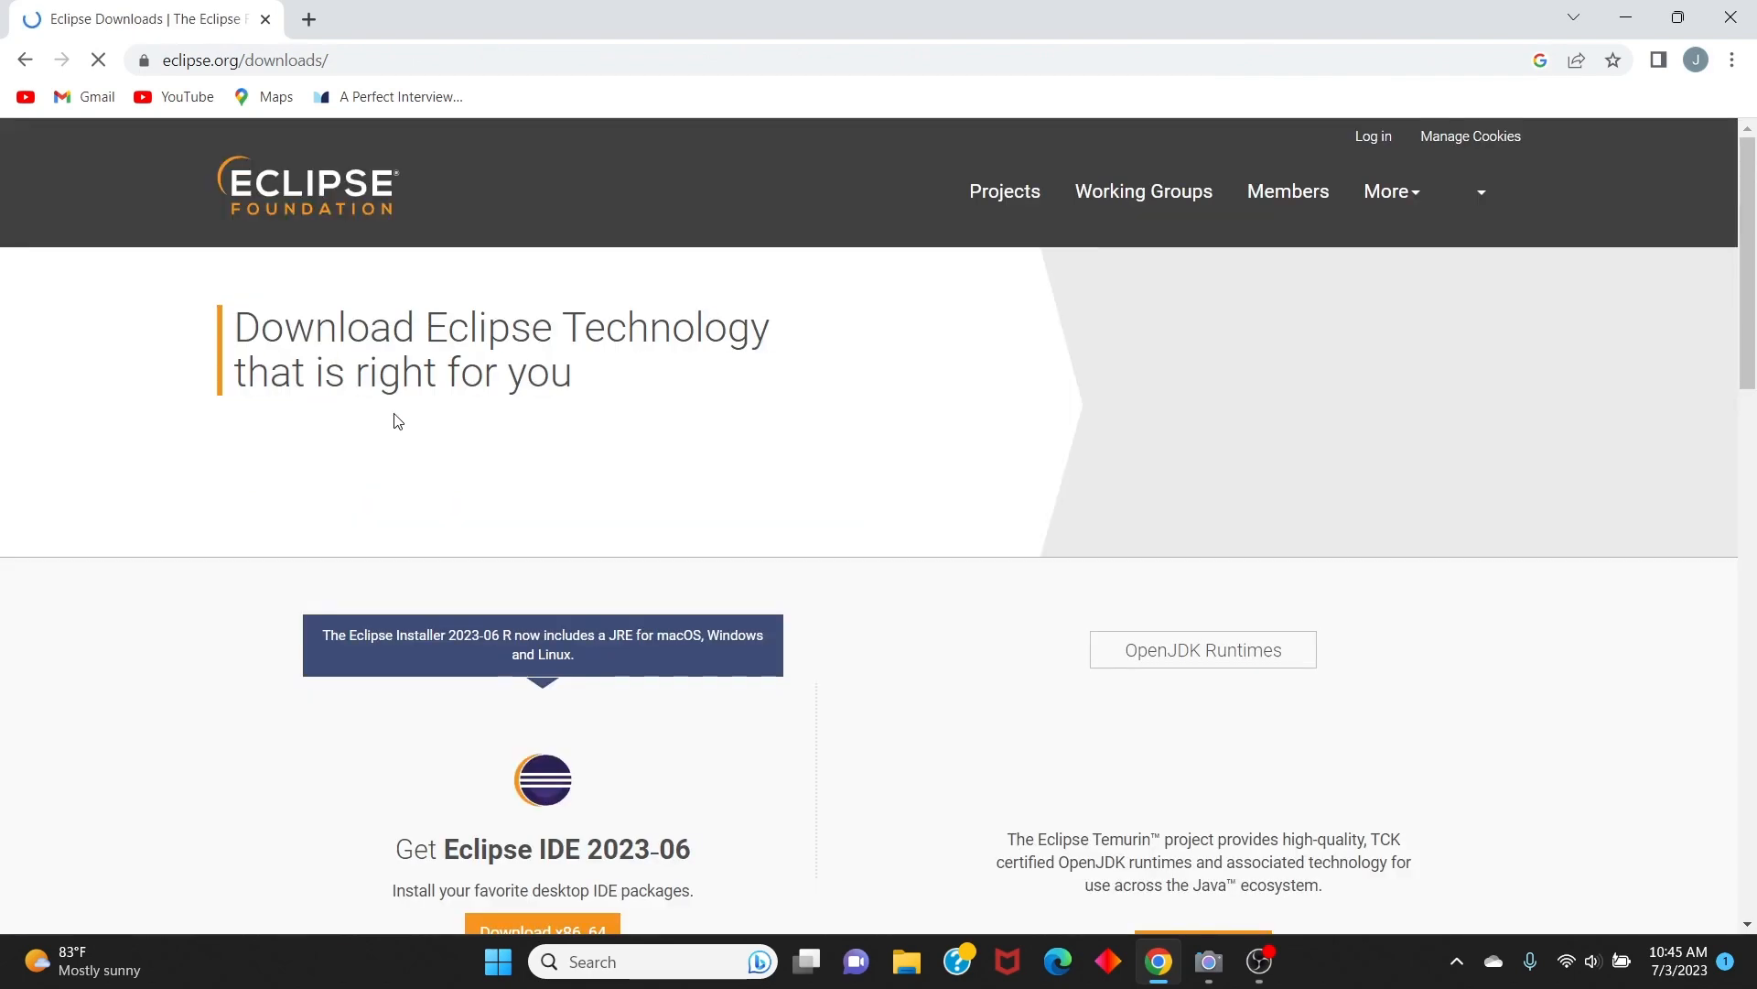
# Look through the Eclipse Downloads page for the available IDE packages, tools and runtimes
pyautogui.scroll(-5, 860, 627)
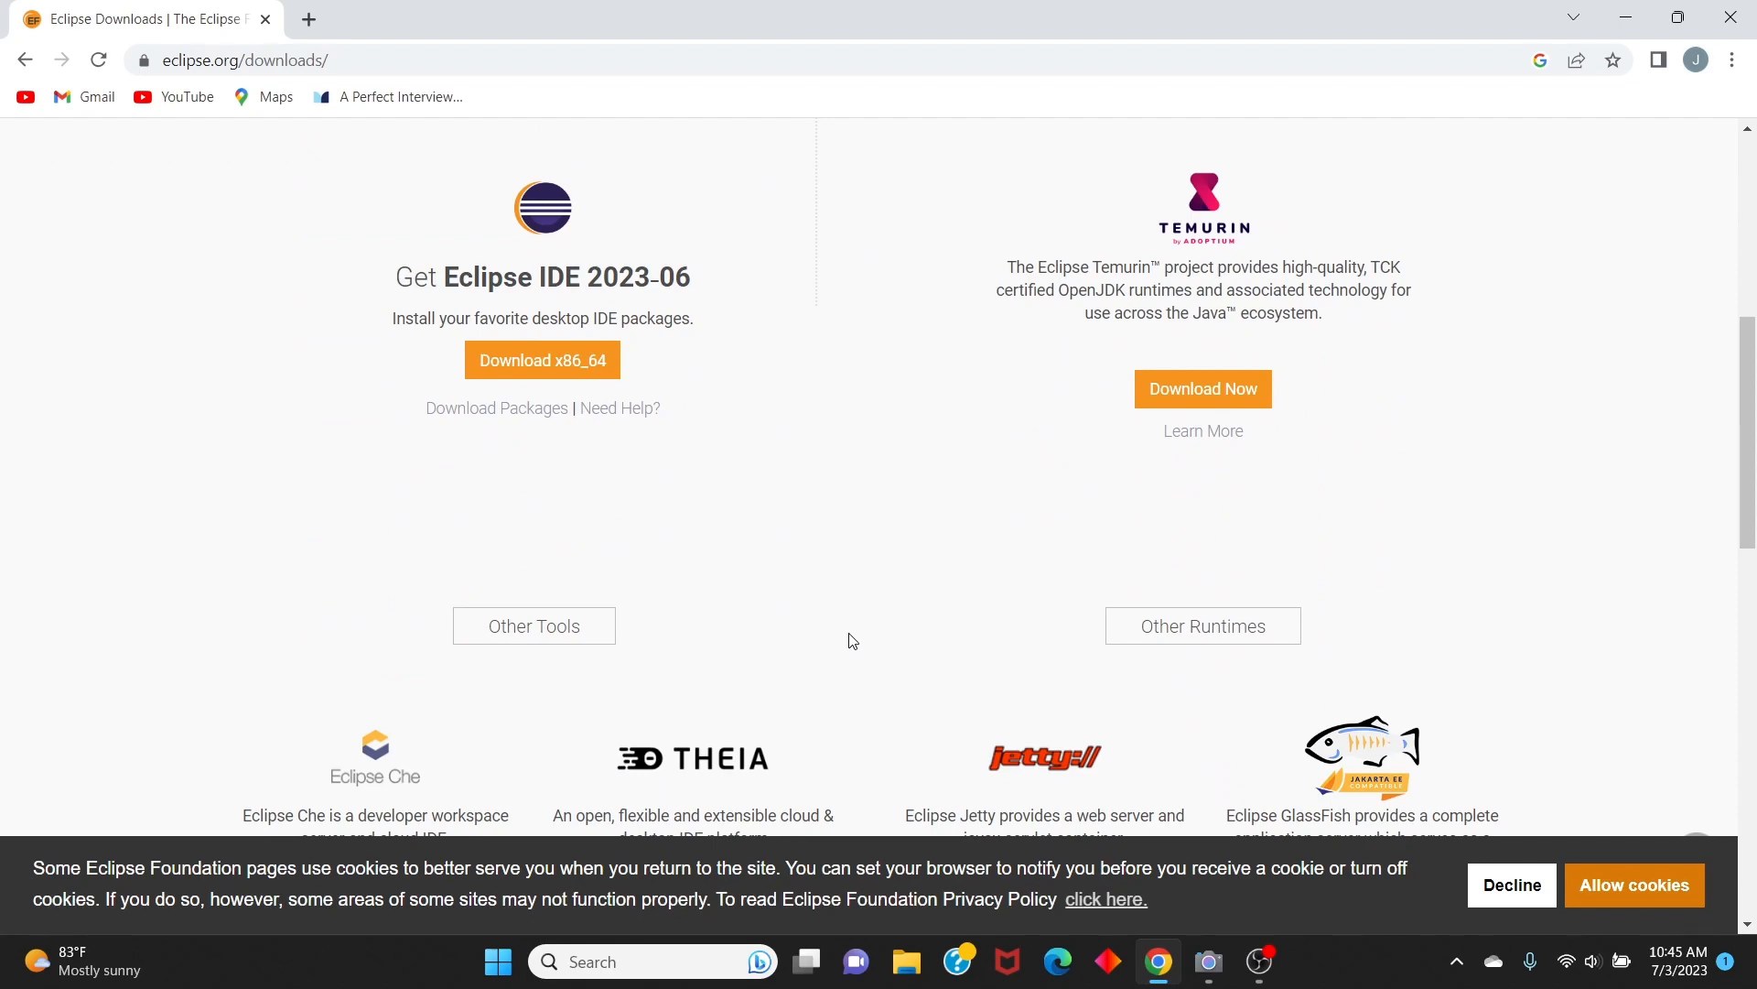
pyautogui.scroll(-5, 852, 640)
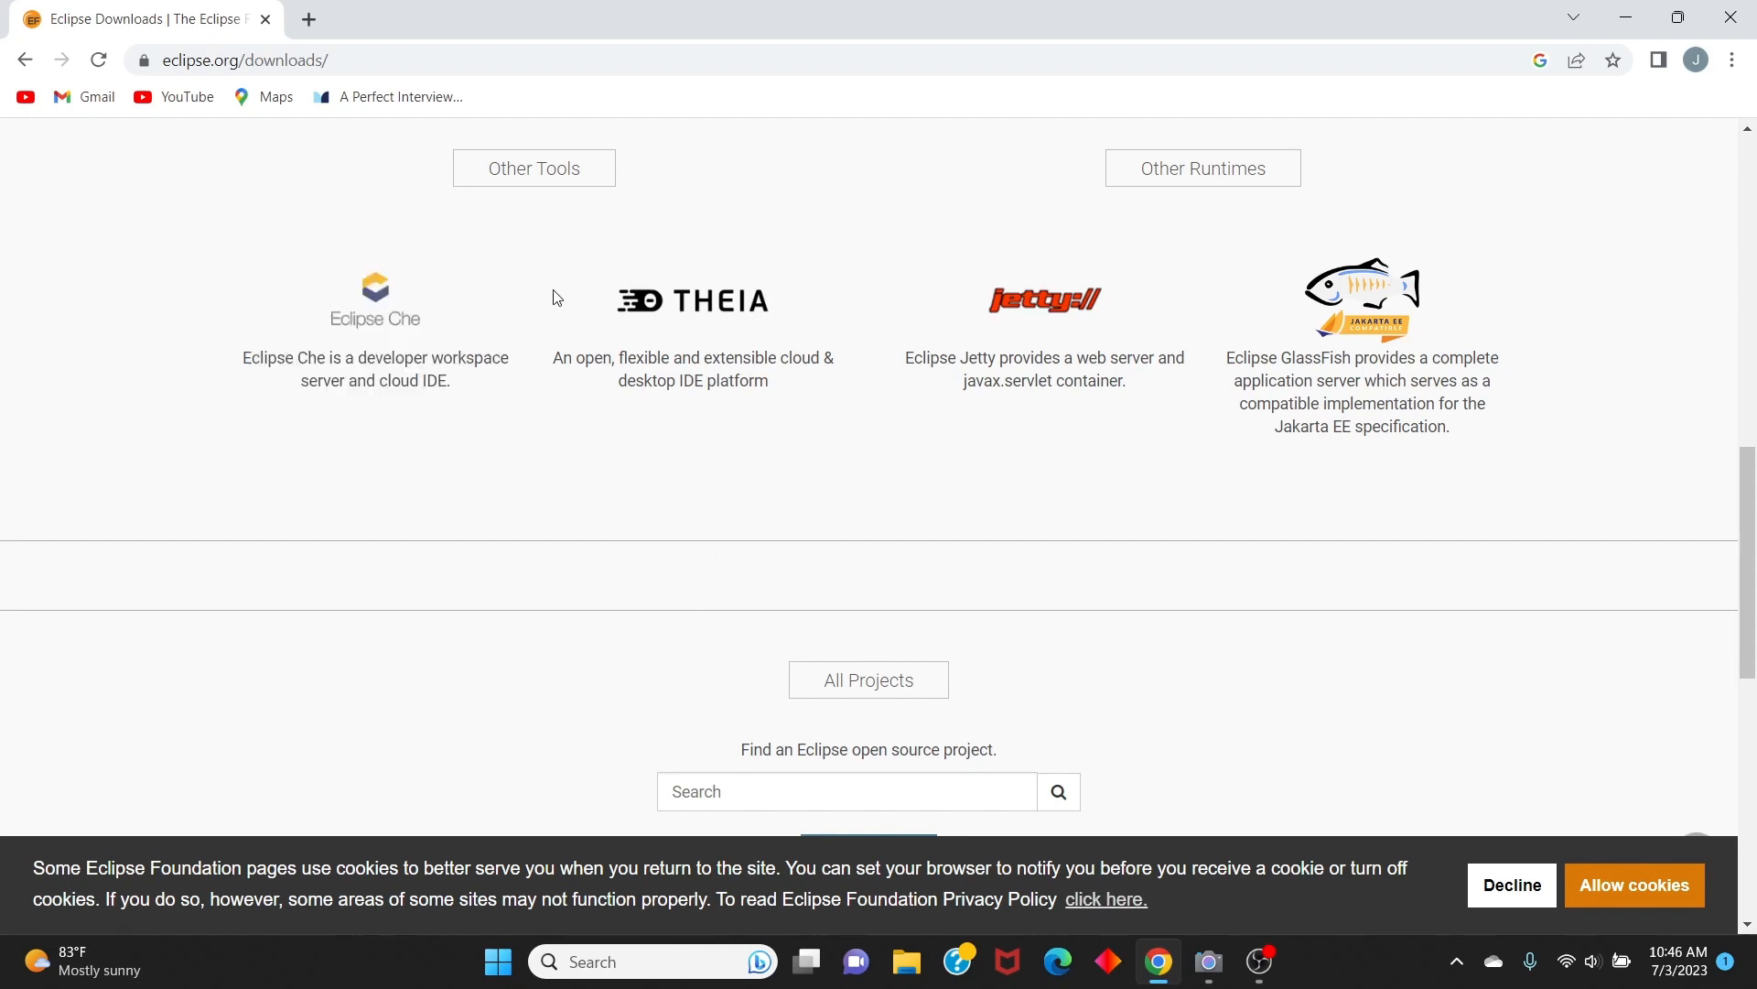
pyautogui.scroll(8, 920, 551)
pyautogui.scroll(-2, 921, 559)
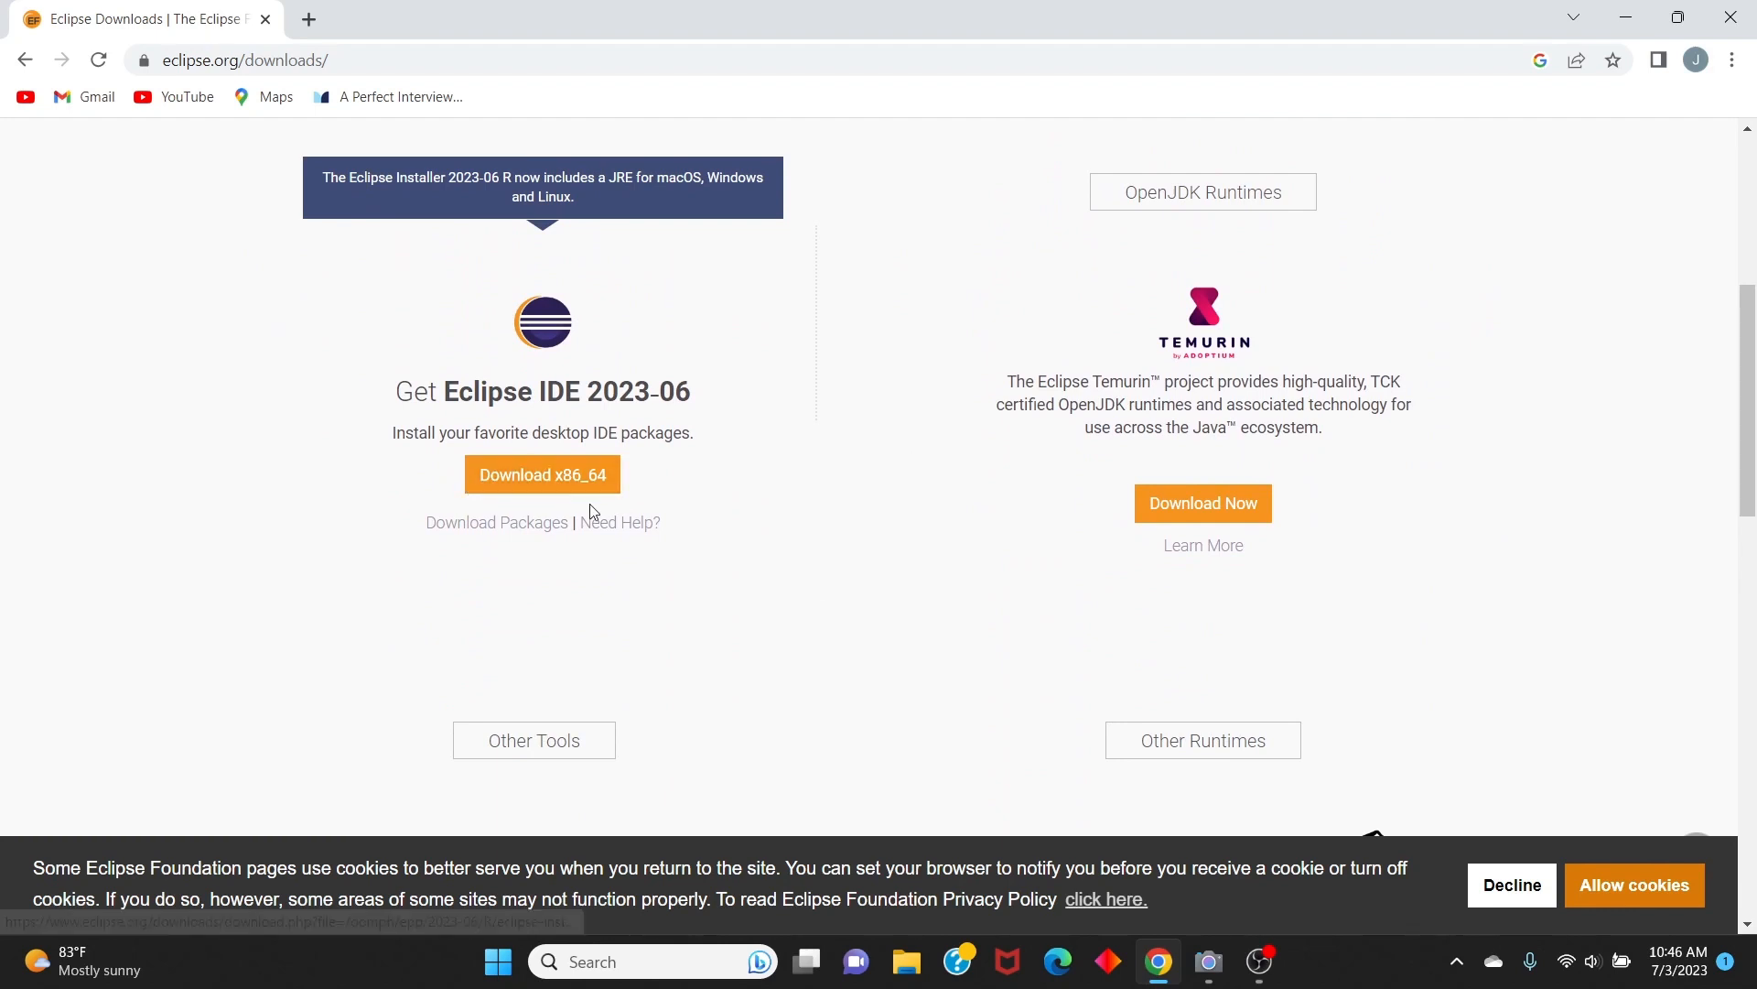
pyautogui.scroll(-1, 589, 503)
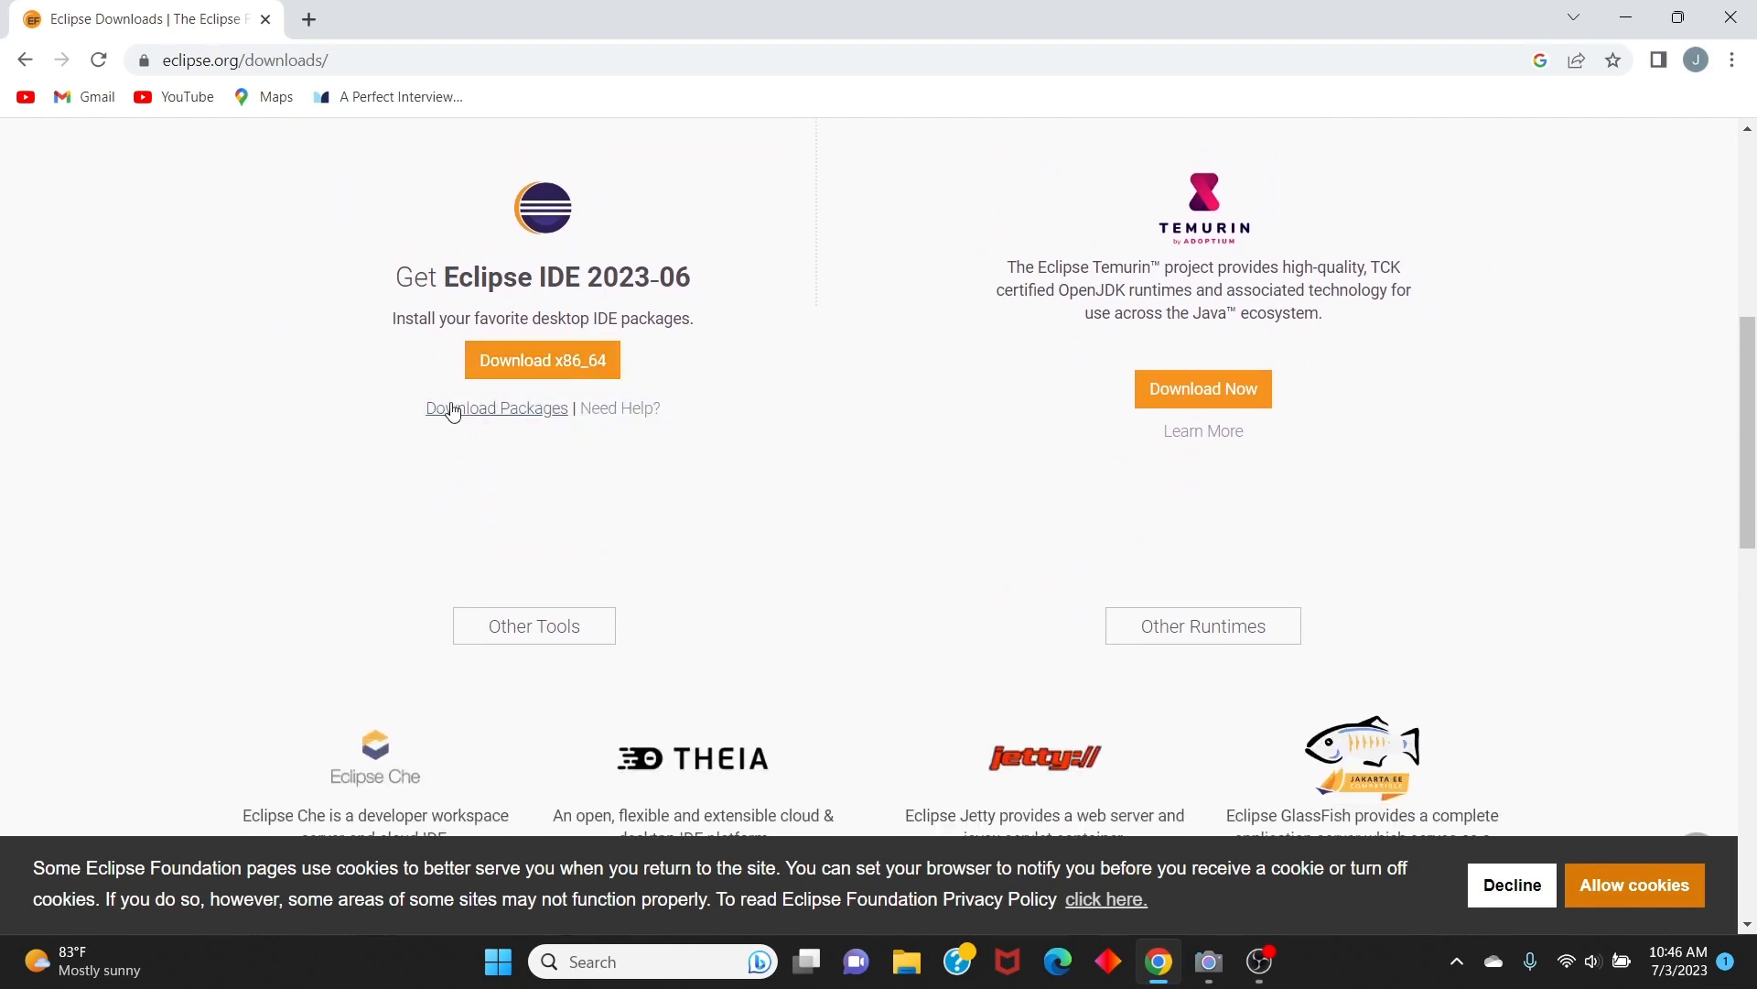
pyautogui.scroll(-6, 537, 455)
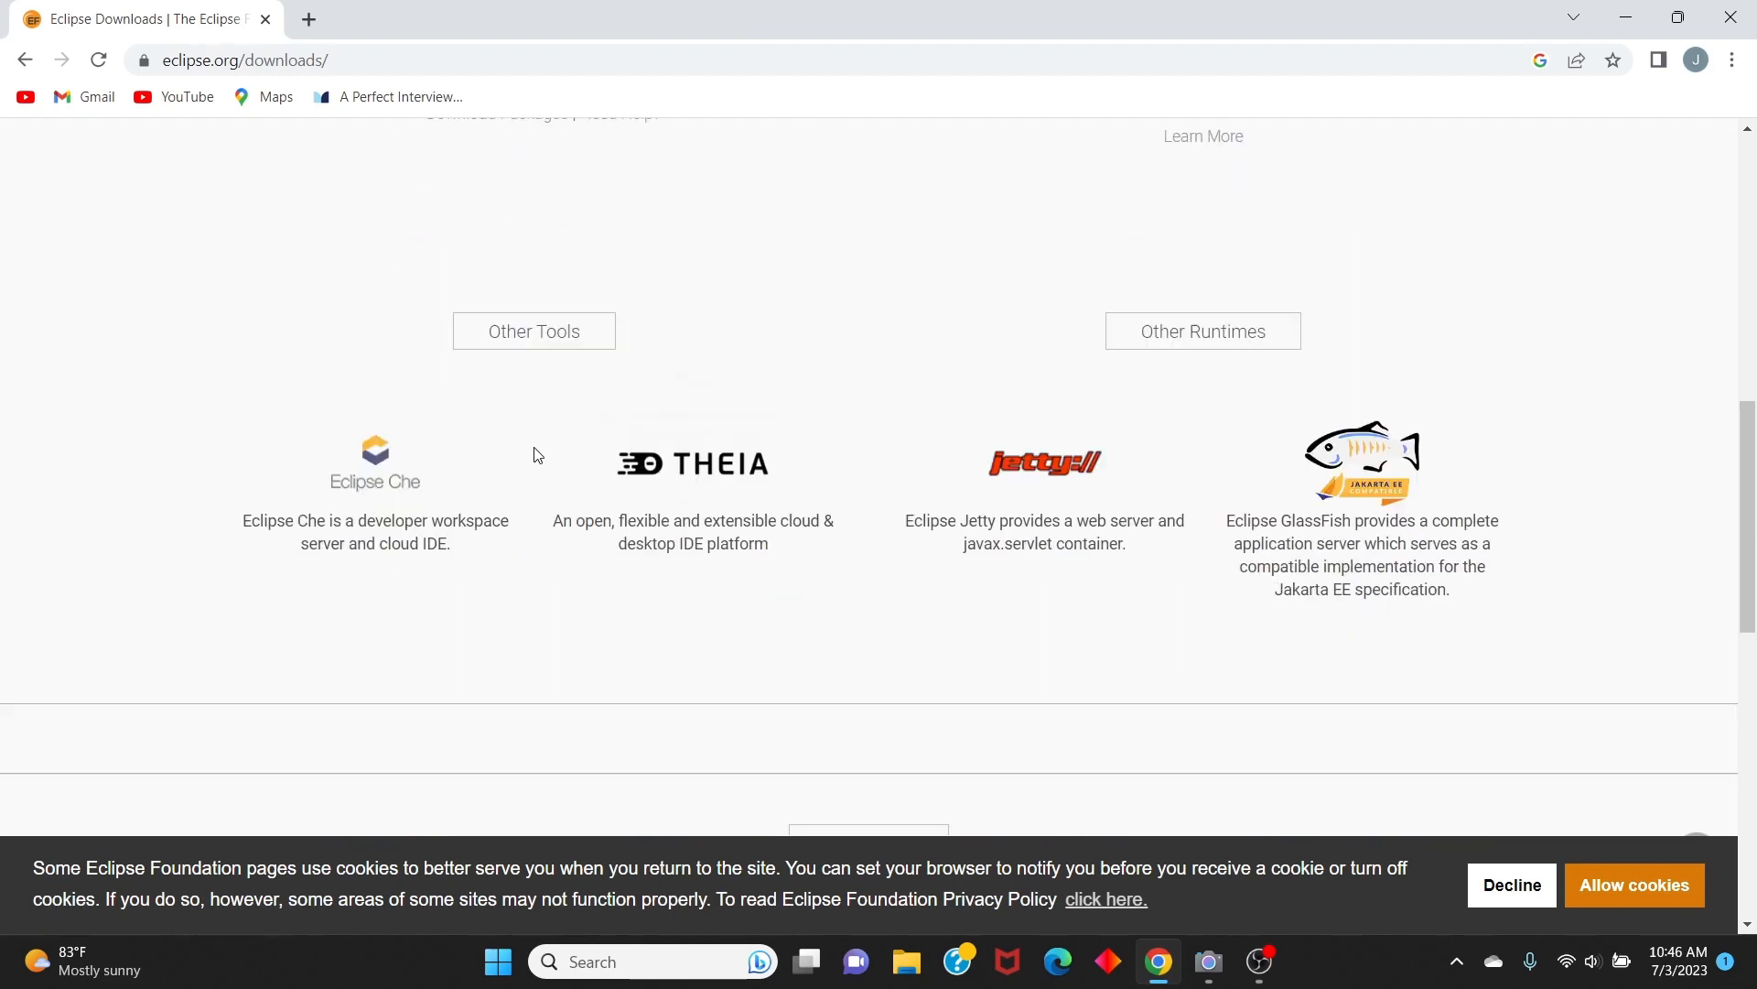
pyautogui.scroll(-5, 543, 468)
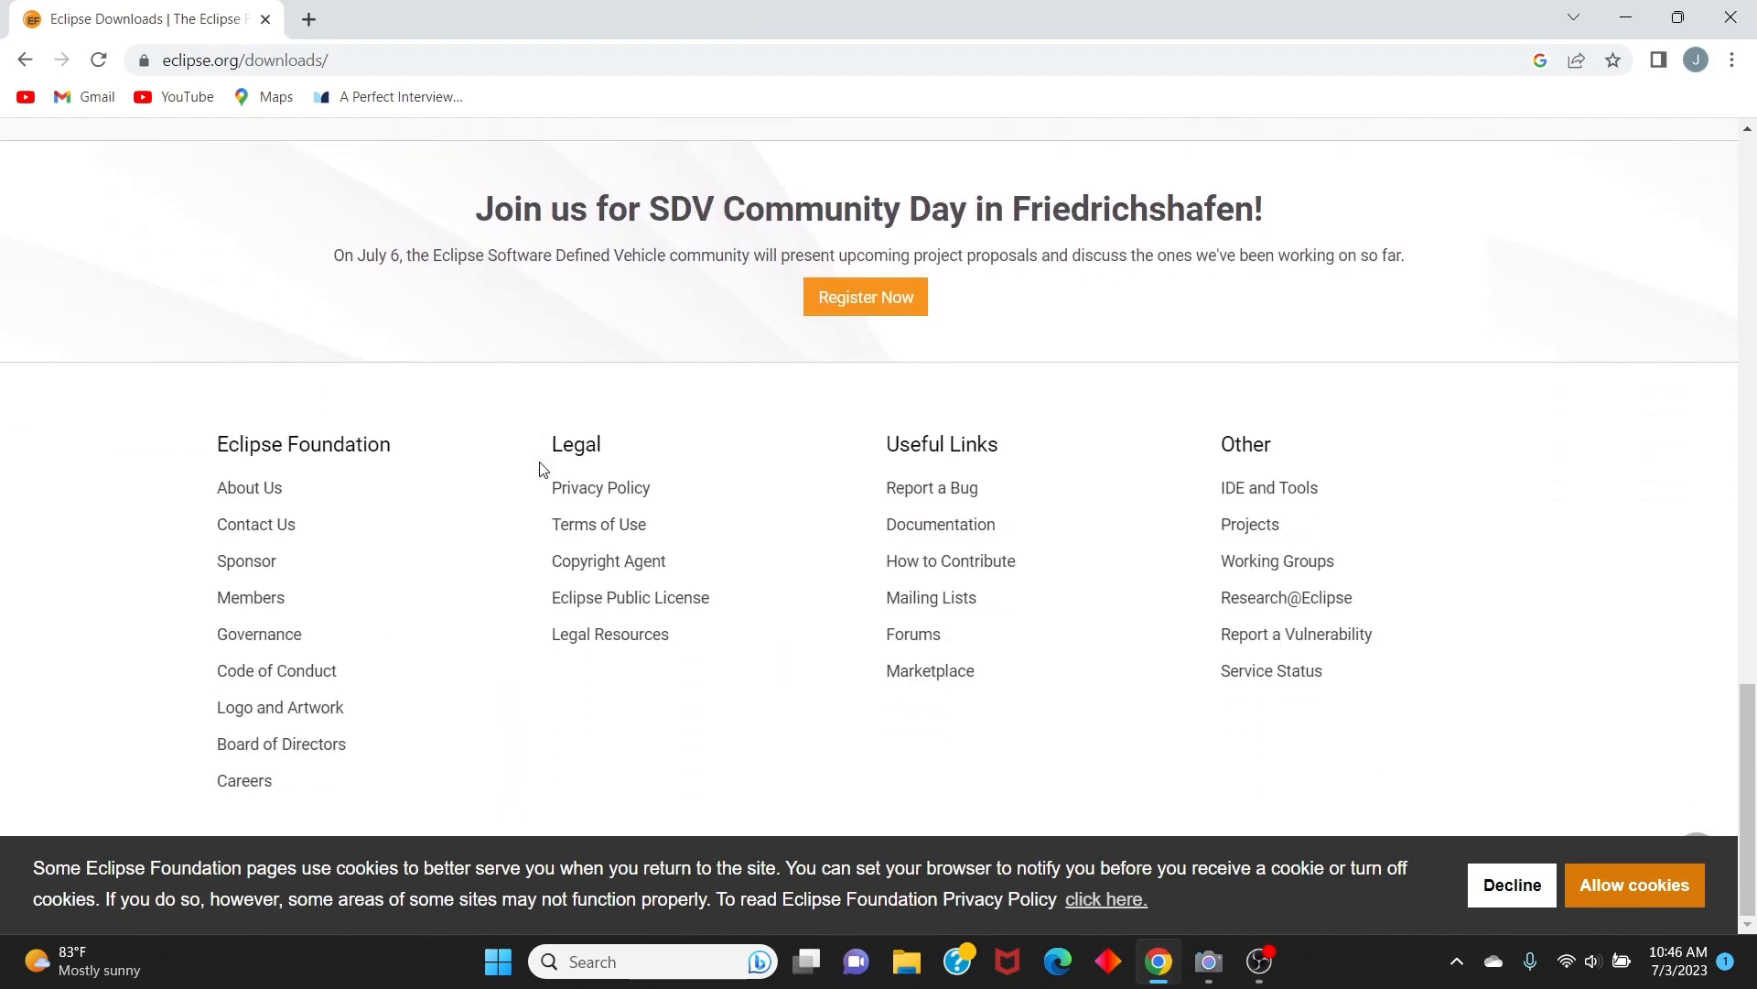
pyautogui.scroll(4, 540, 466)
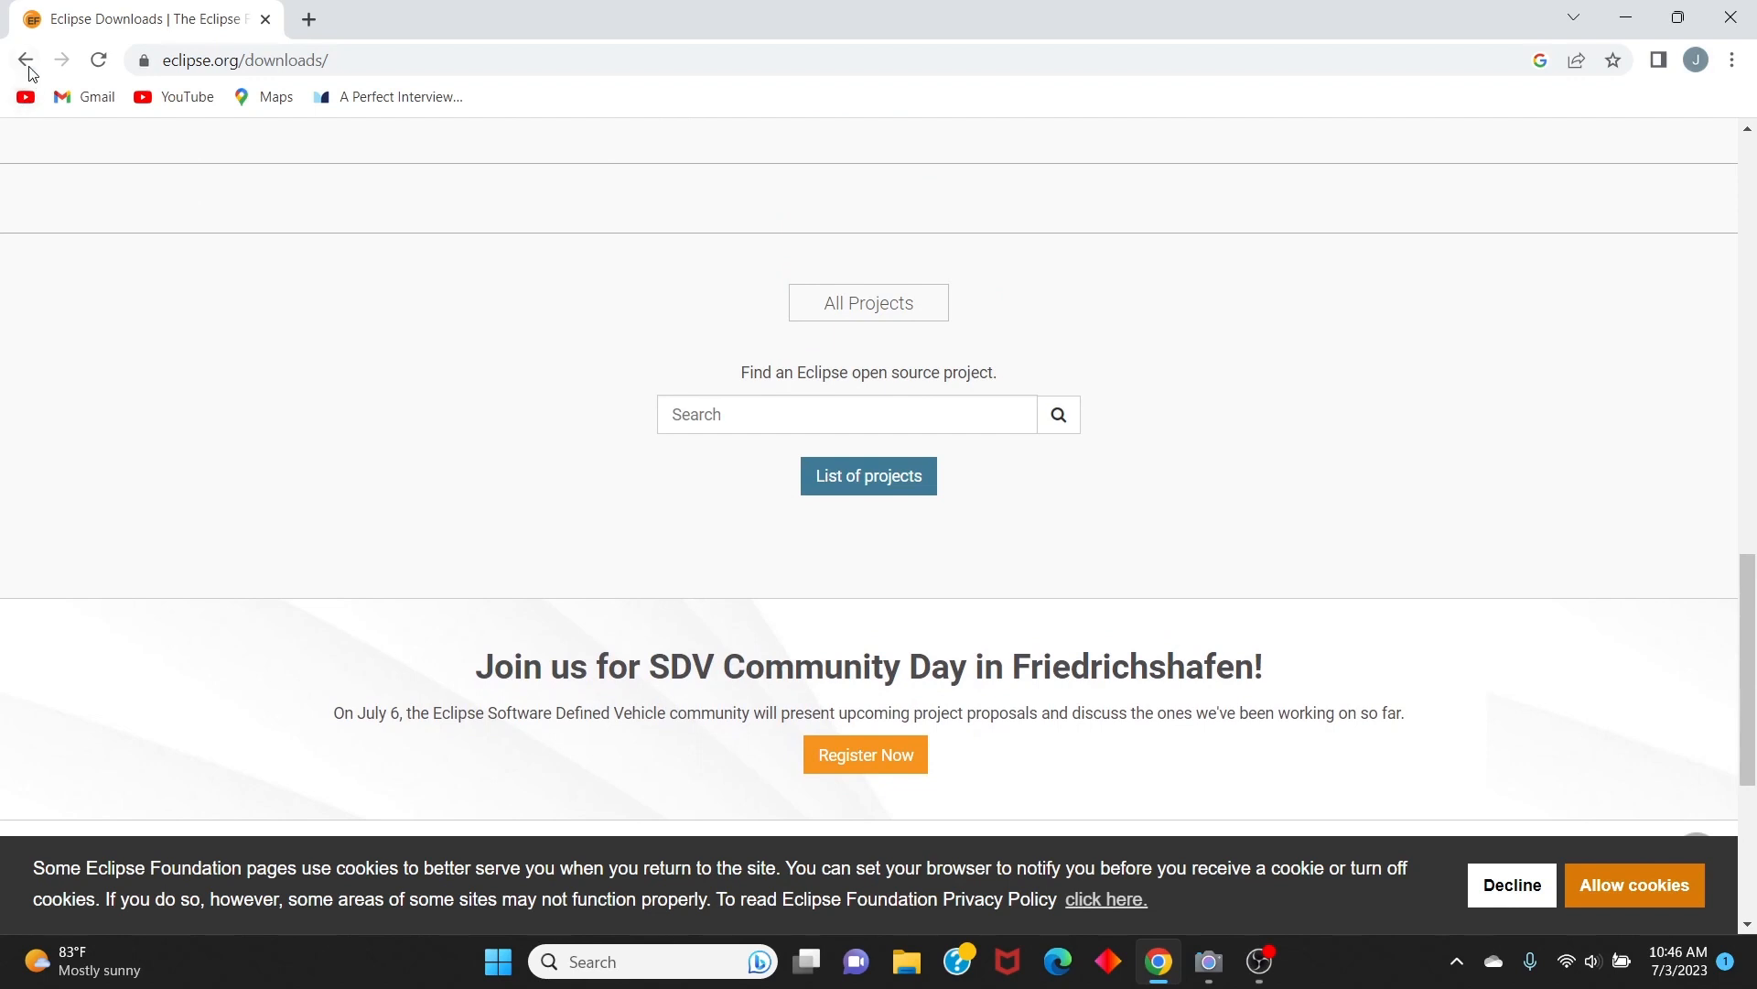
# Return to the search results, open Eclipse IDE for Java Developers, and review its package description, download links and release notices
pyautogui.click(25, 62)
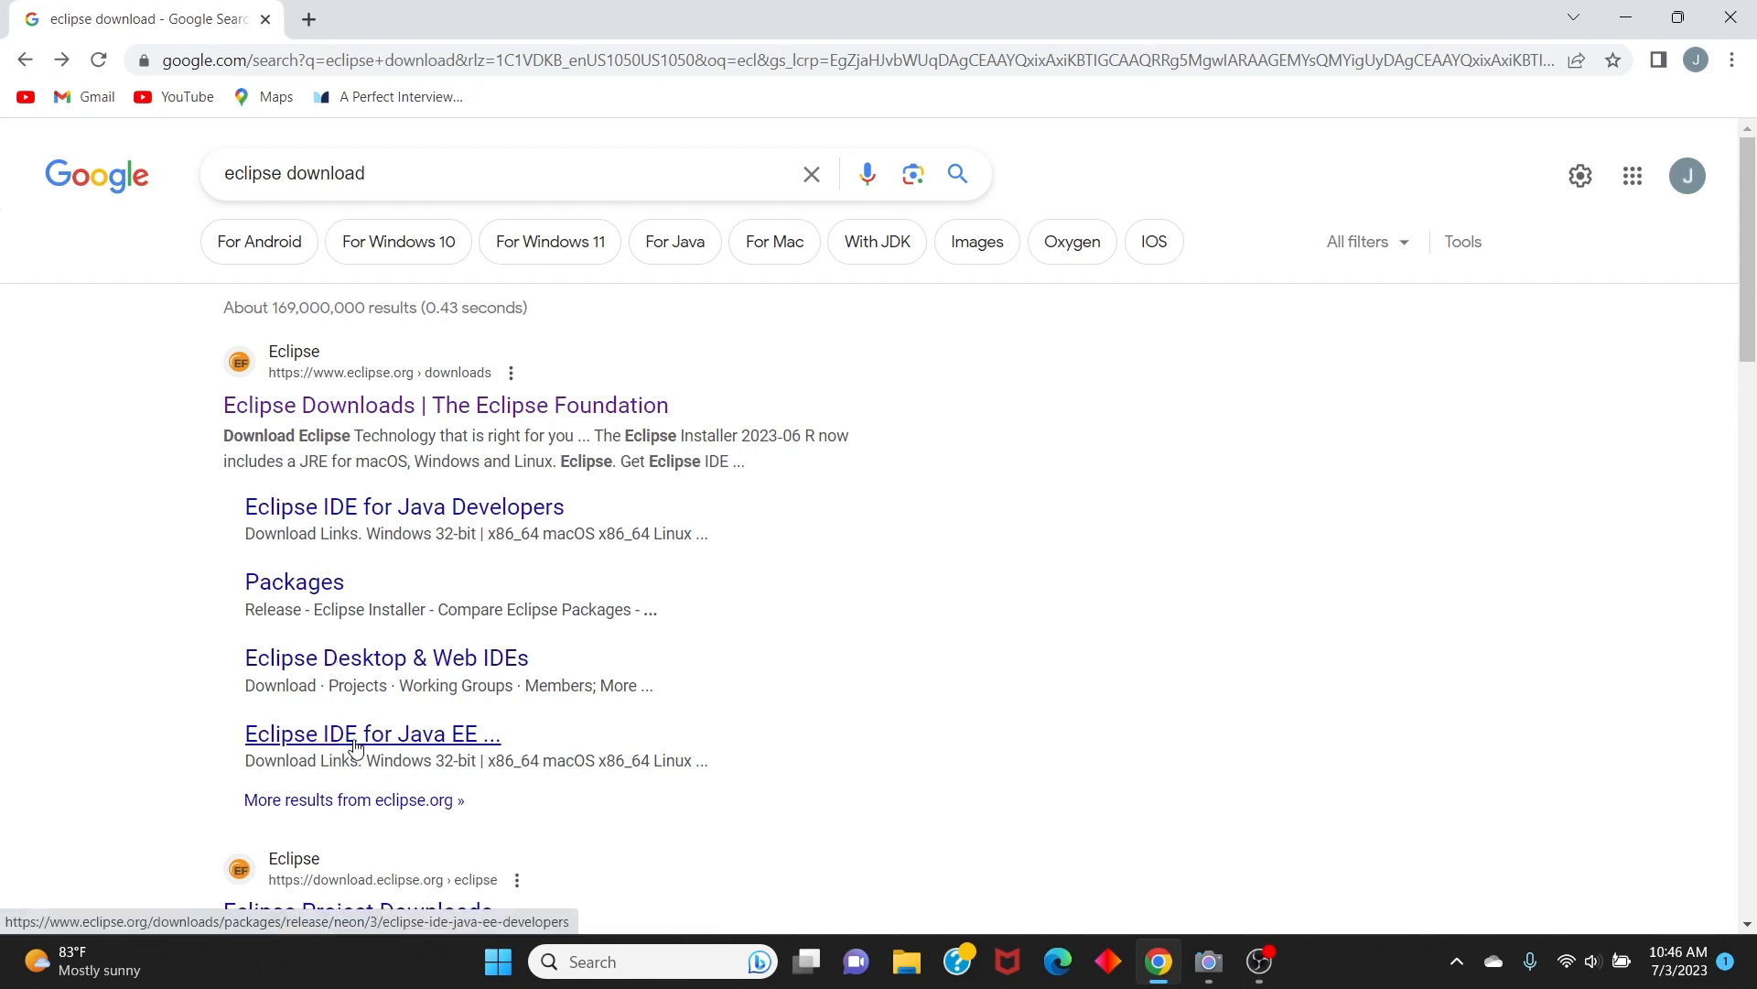
pyautogui.click(365, 511)
pyautogui.scroll(-6, 868, 531)
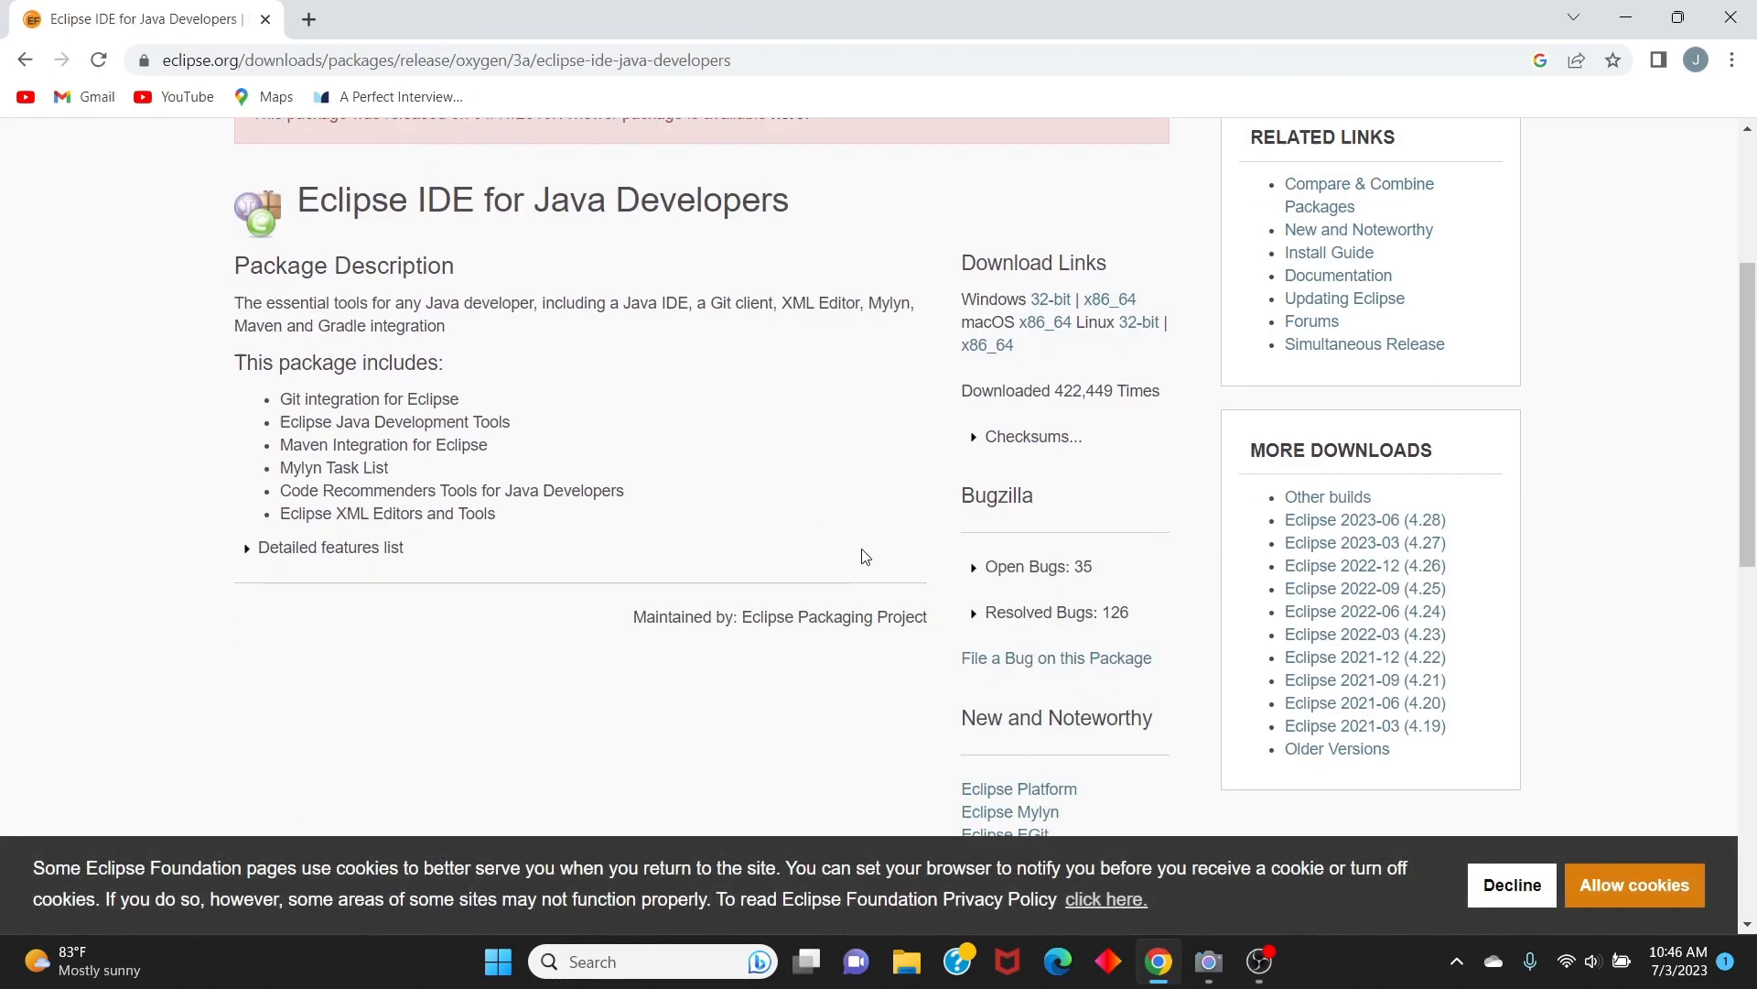
pyautogui.scroll(5, 862, 566)
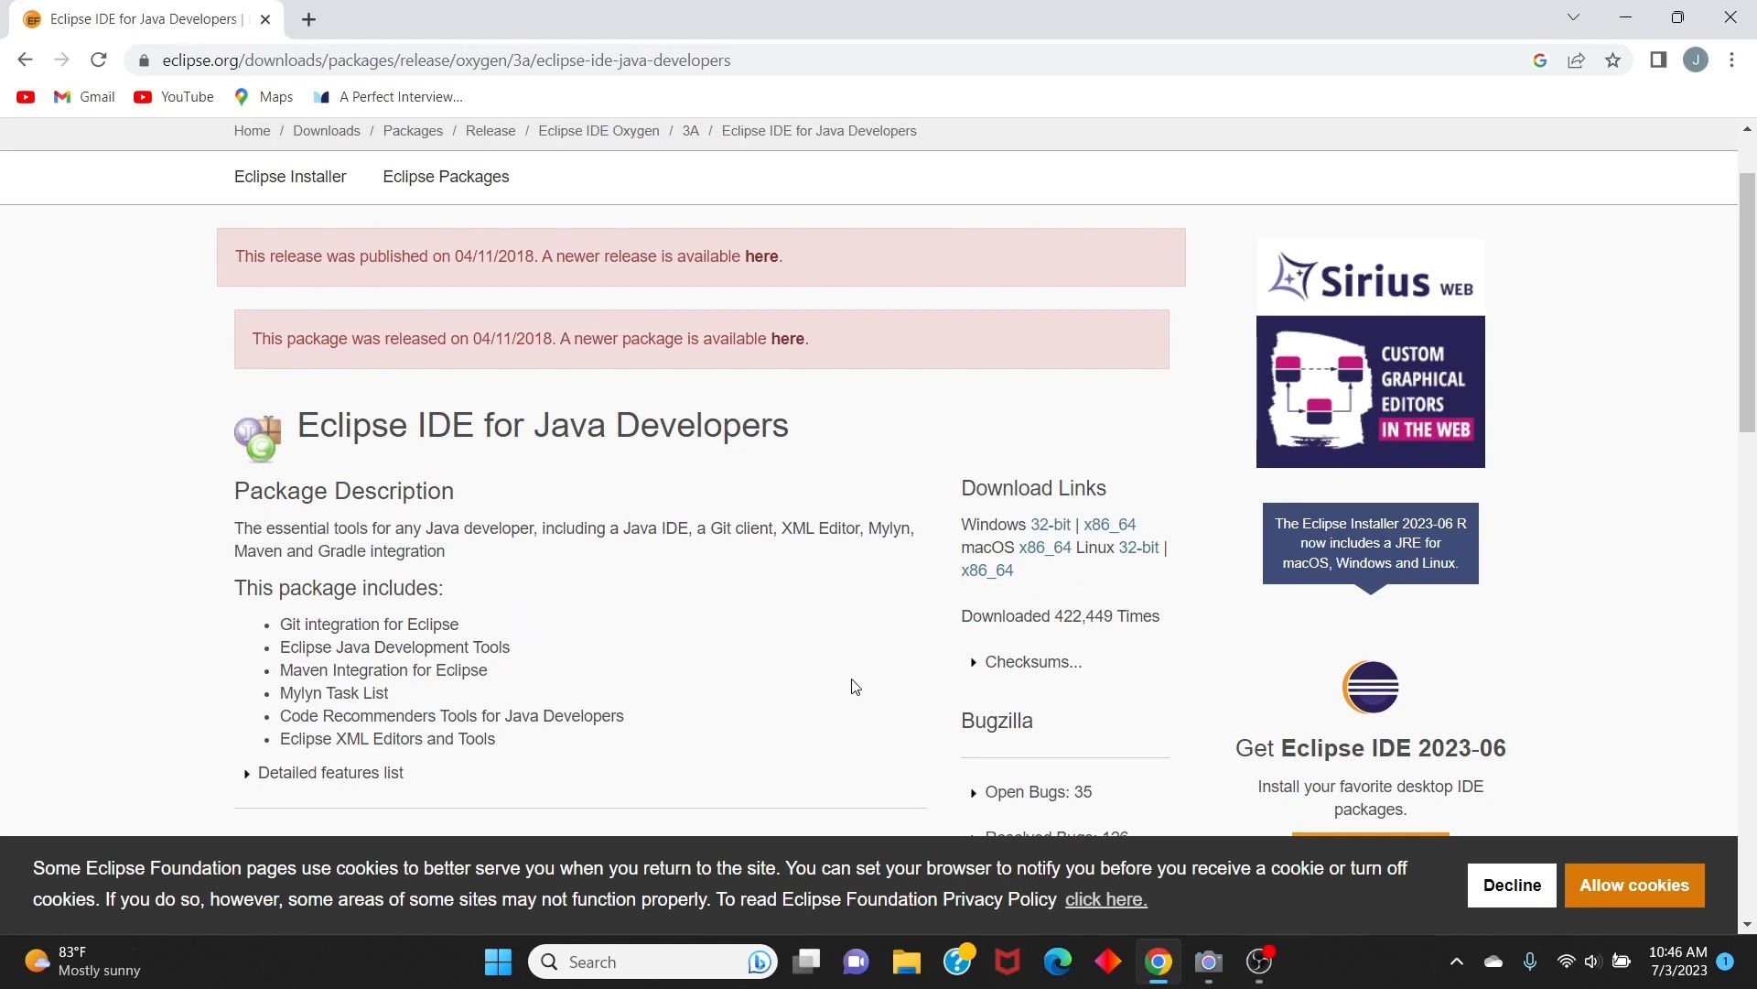
pyautogui.scroll(-1, 854, 686)
pyautogui.scroll(-3, 855, 687)
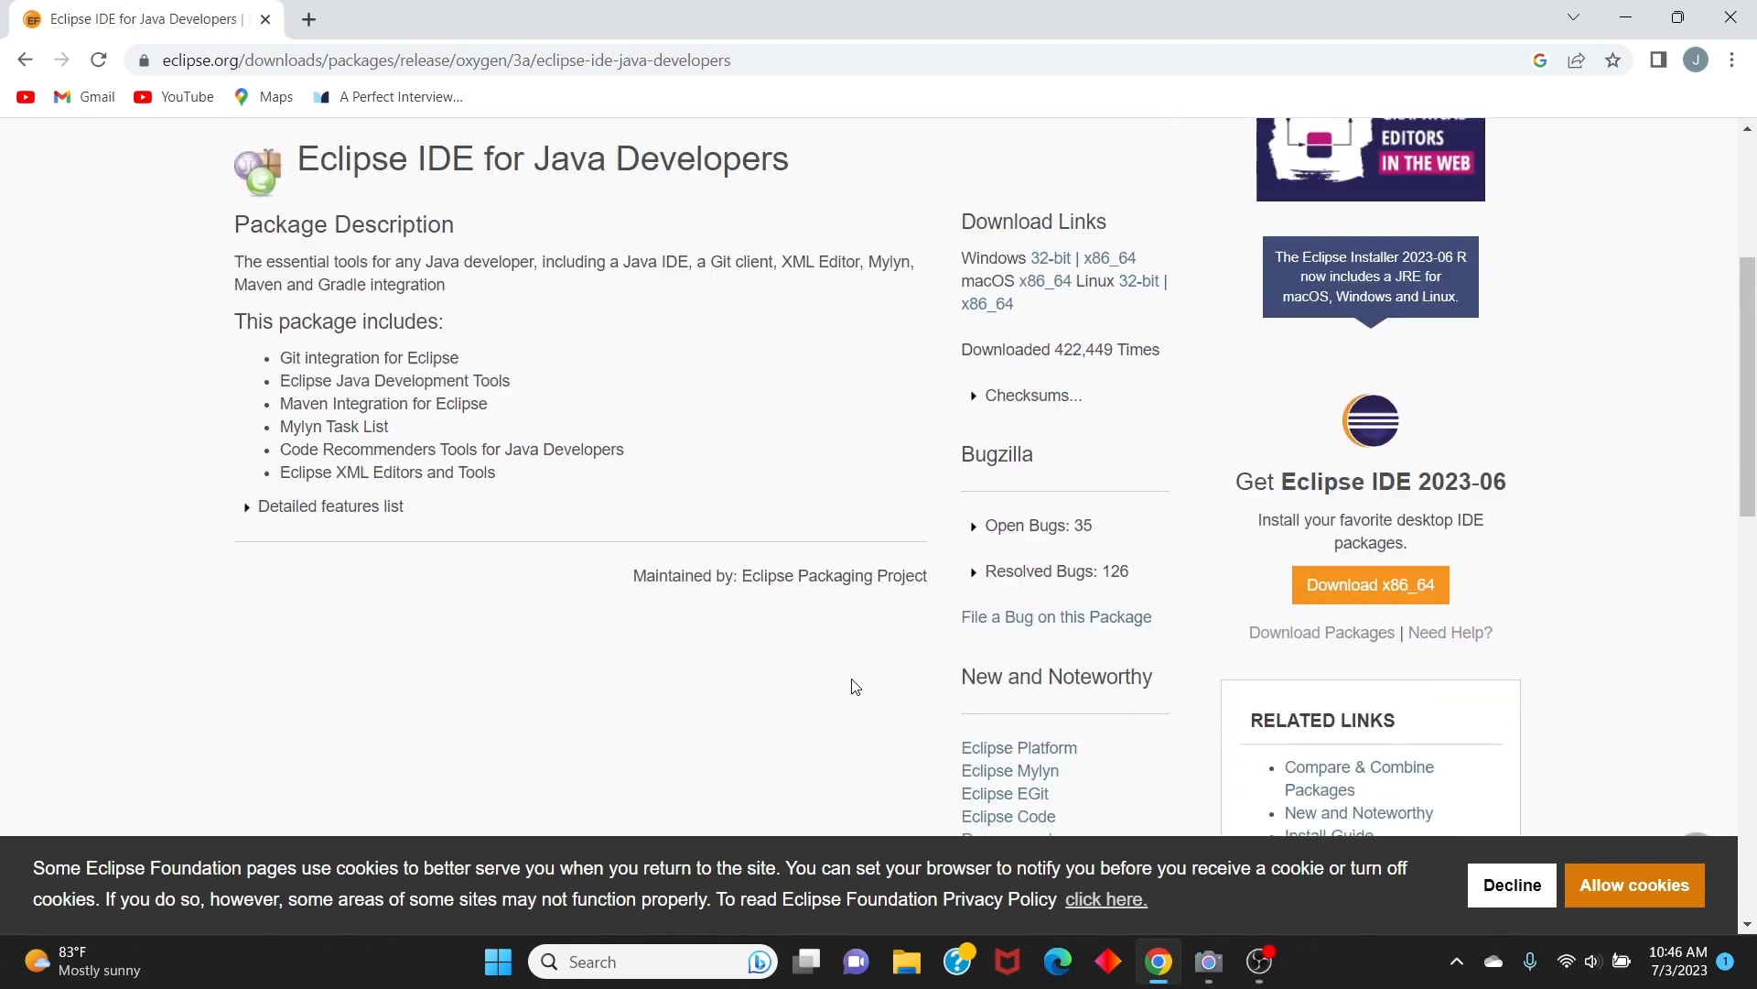
pyautogui.scroll(4, 855, 687)
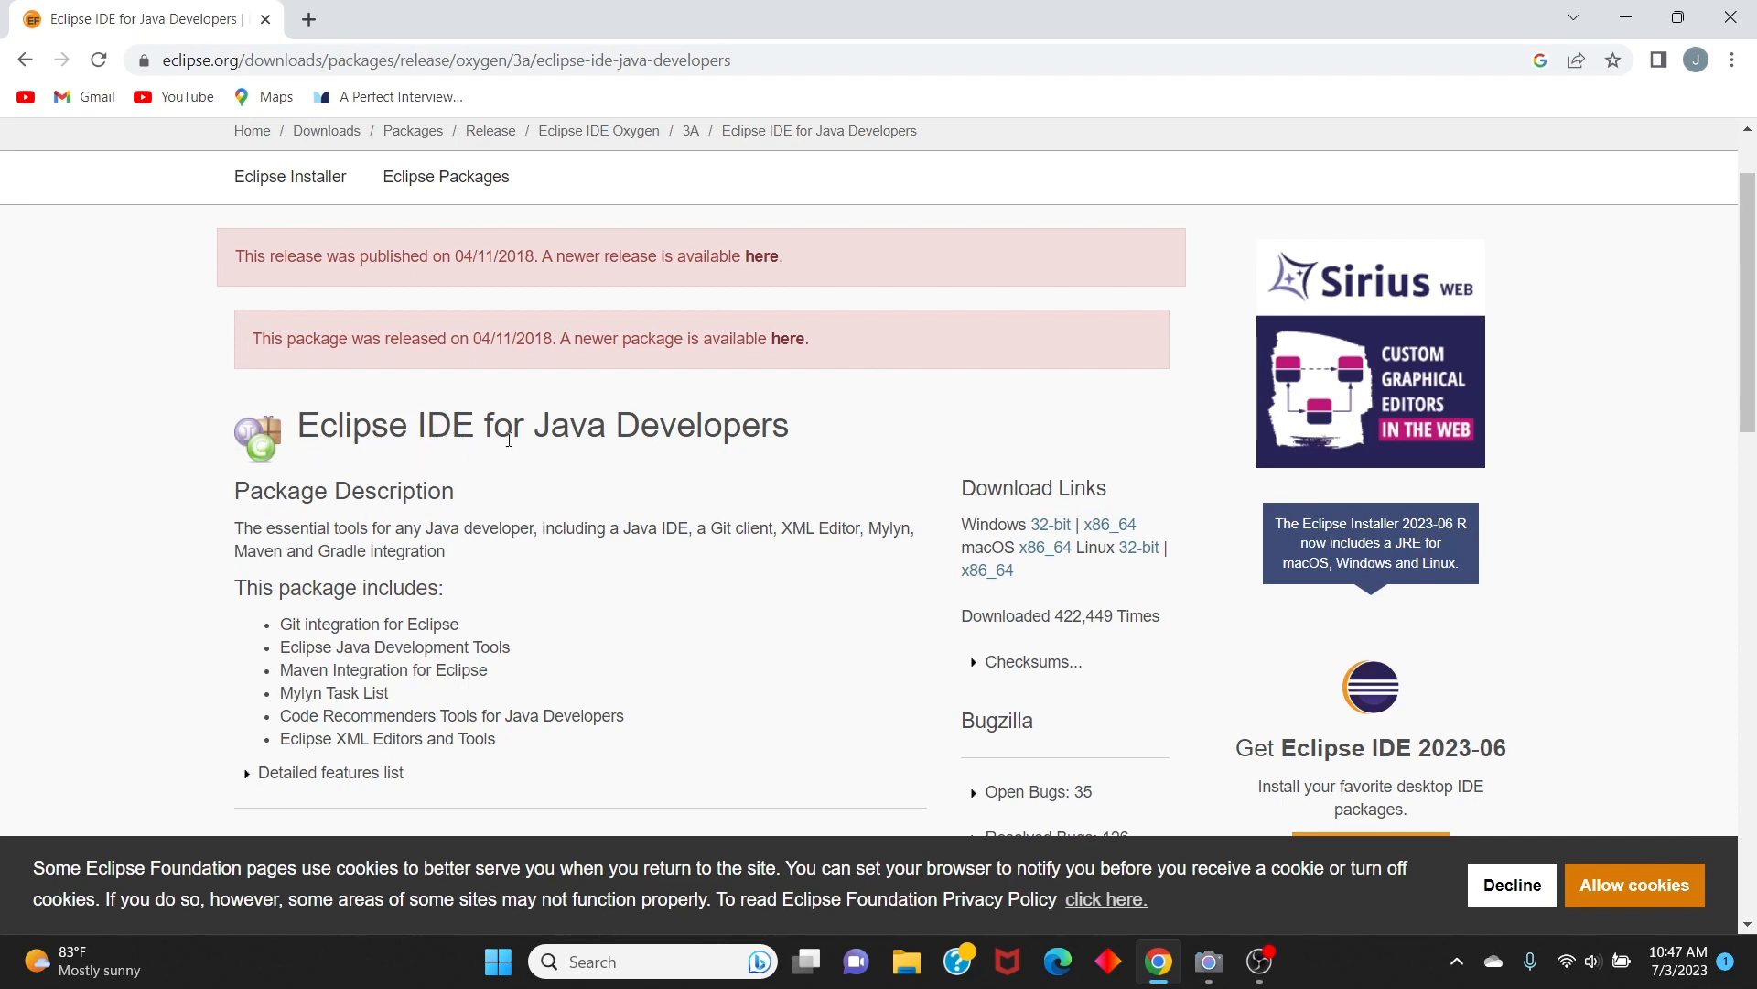
# Go back to the search results, reopen the Eclipse Downloads page, and look over its download options
pyautogui.click(24, 59)
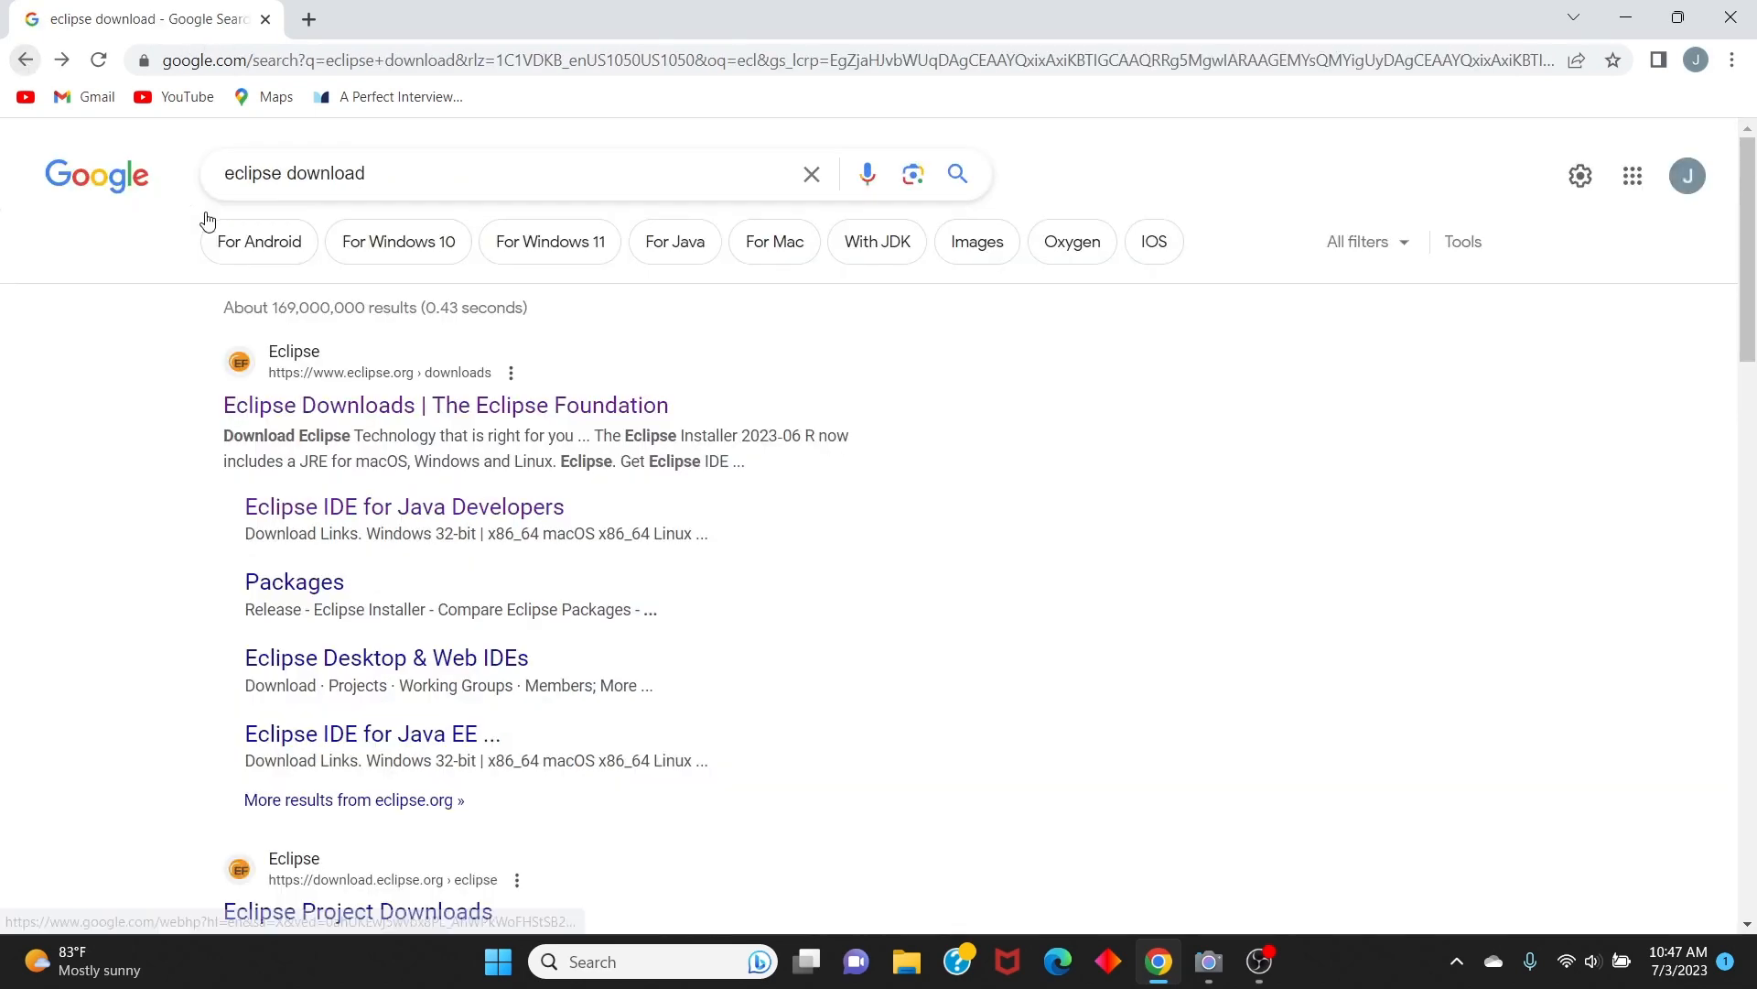
pyautogui.click(343, 407)
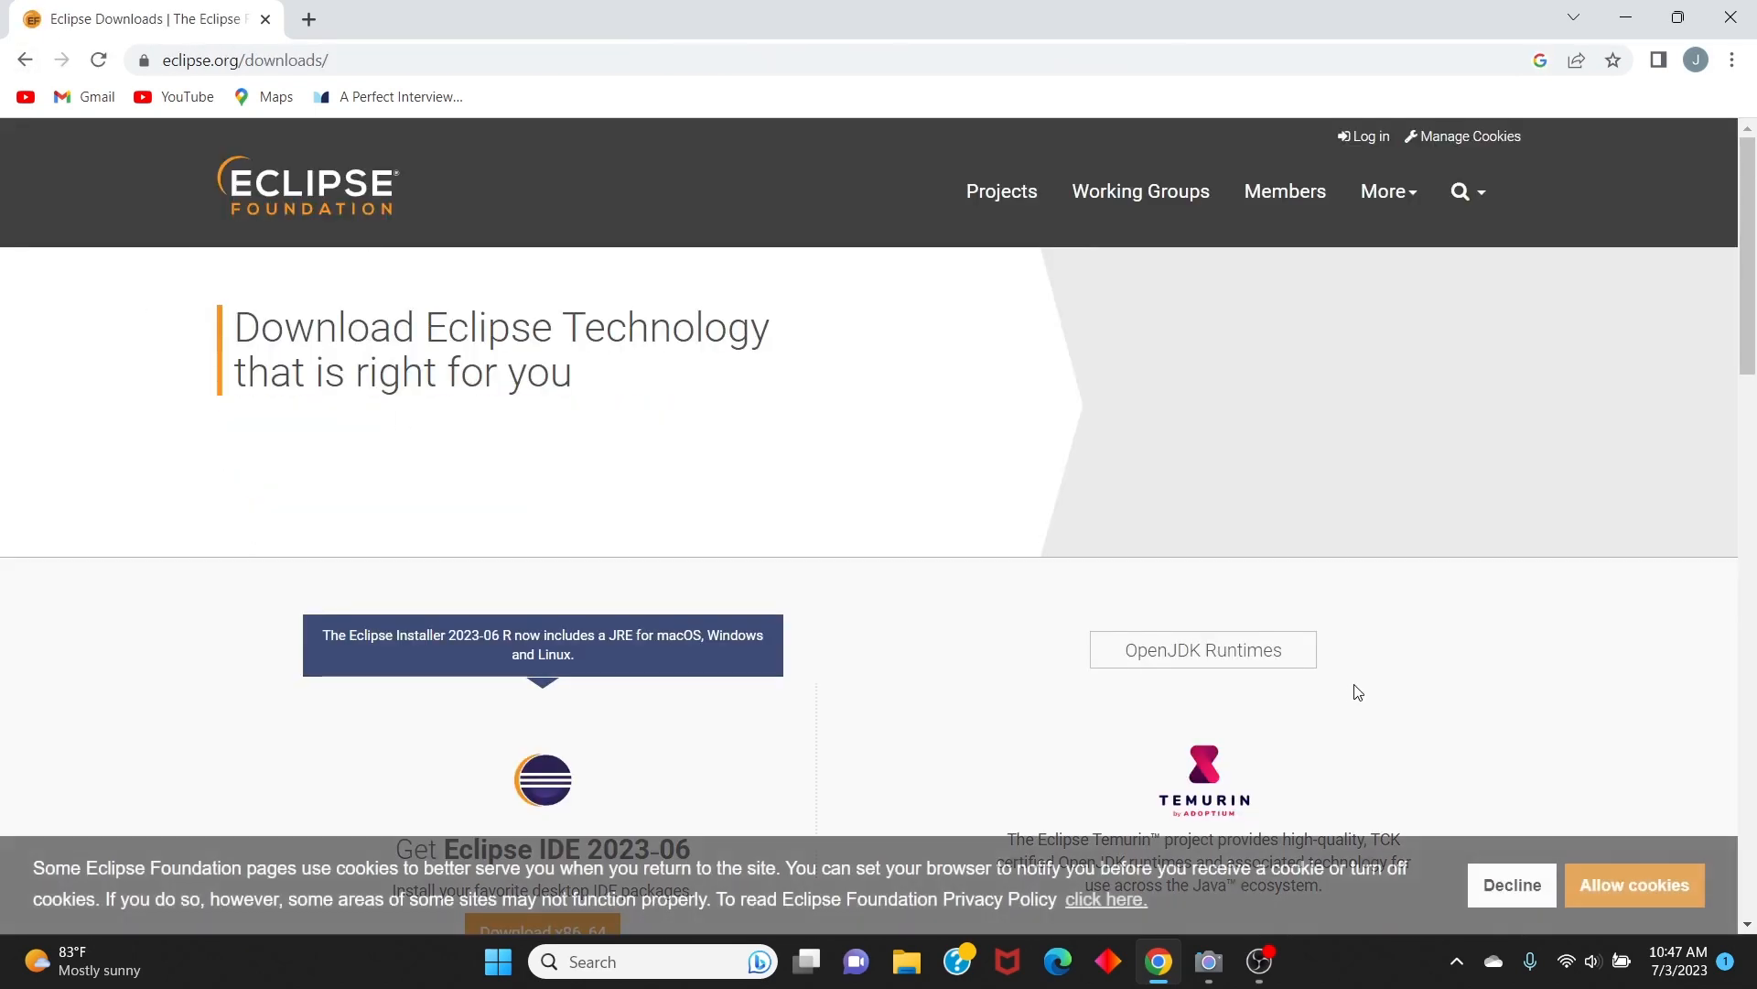
pyautogui.scroll(-8, 1333, 694)
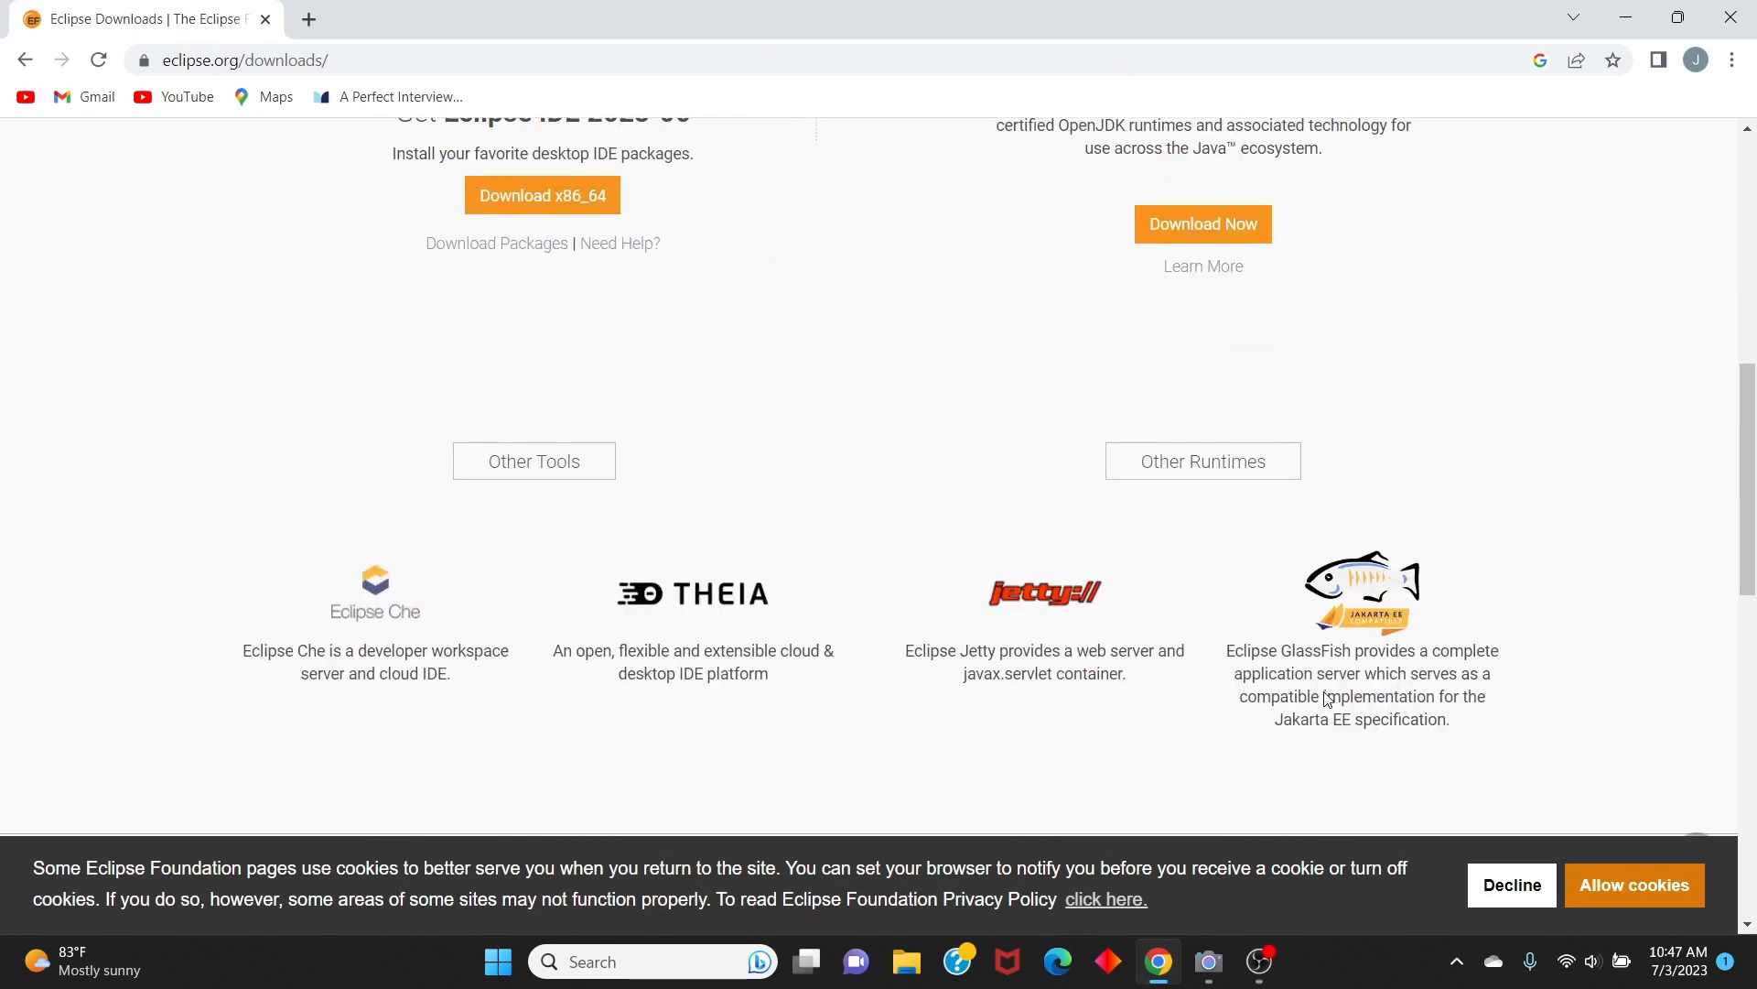
pyautogui.scroll(-2, 1323, 703)
pyautogui.scroll(4, 1318, 707)
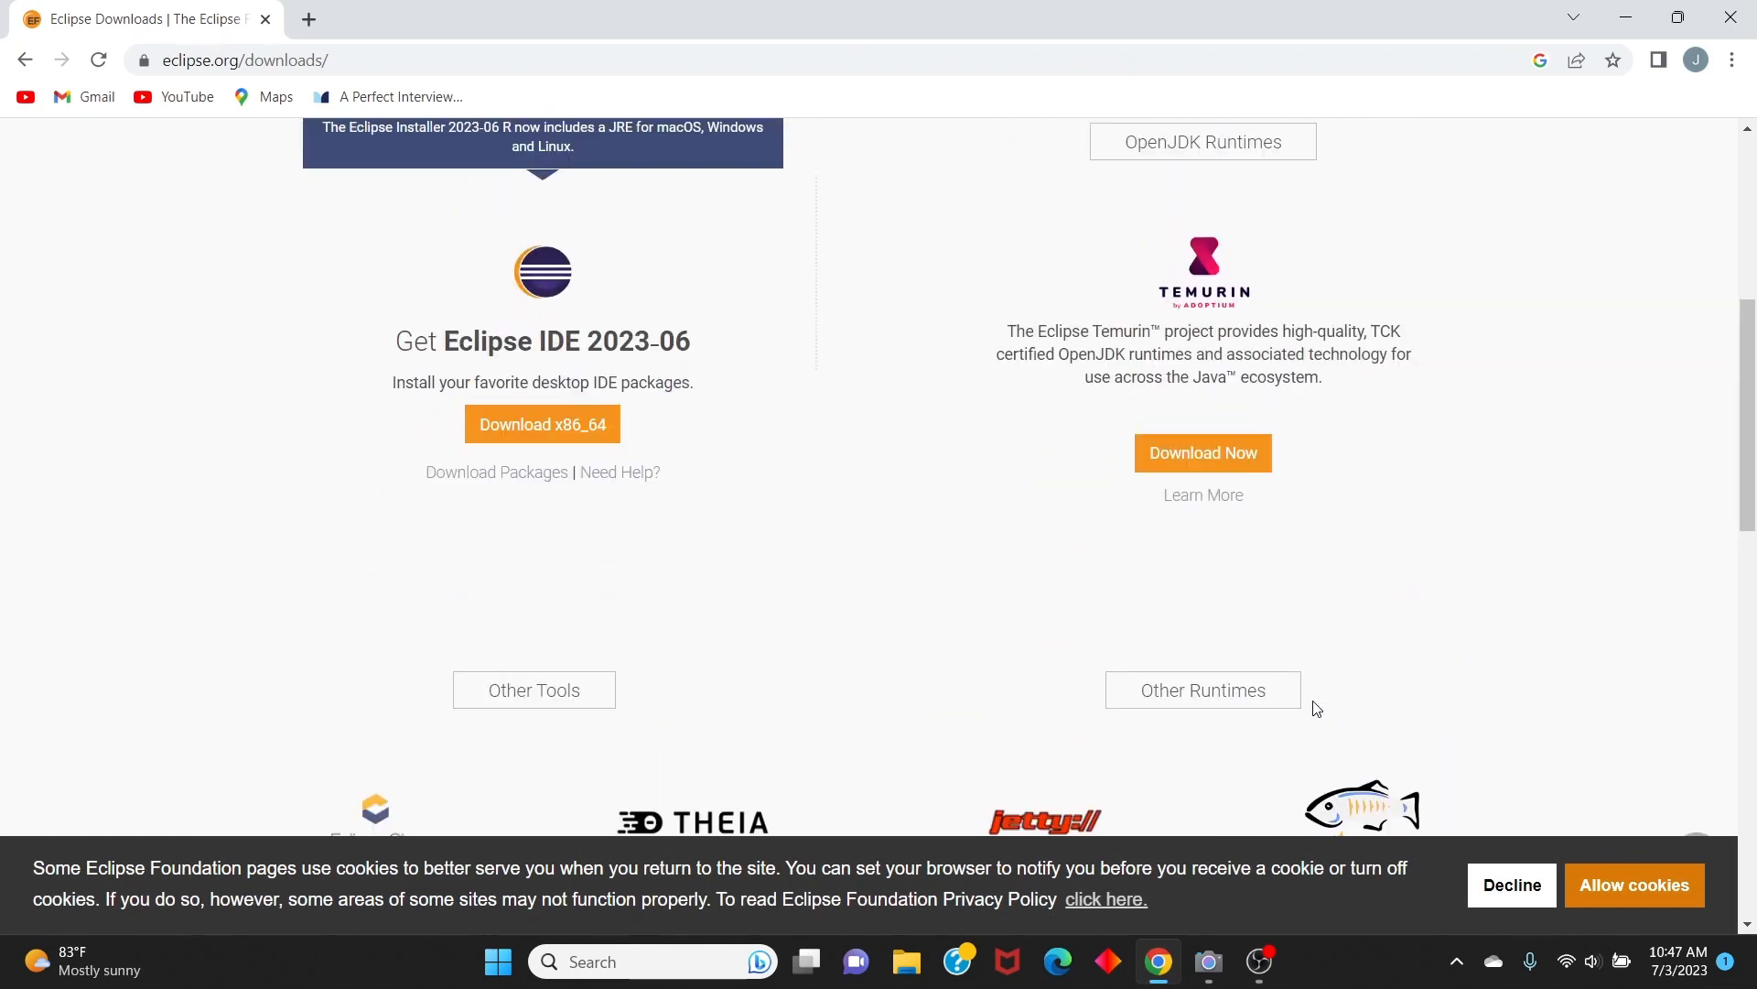
pyautogui.scroll(6, 1316, 708)
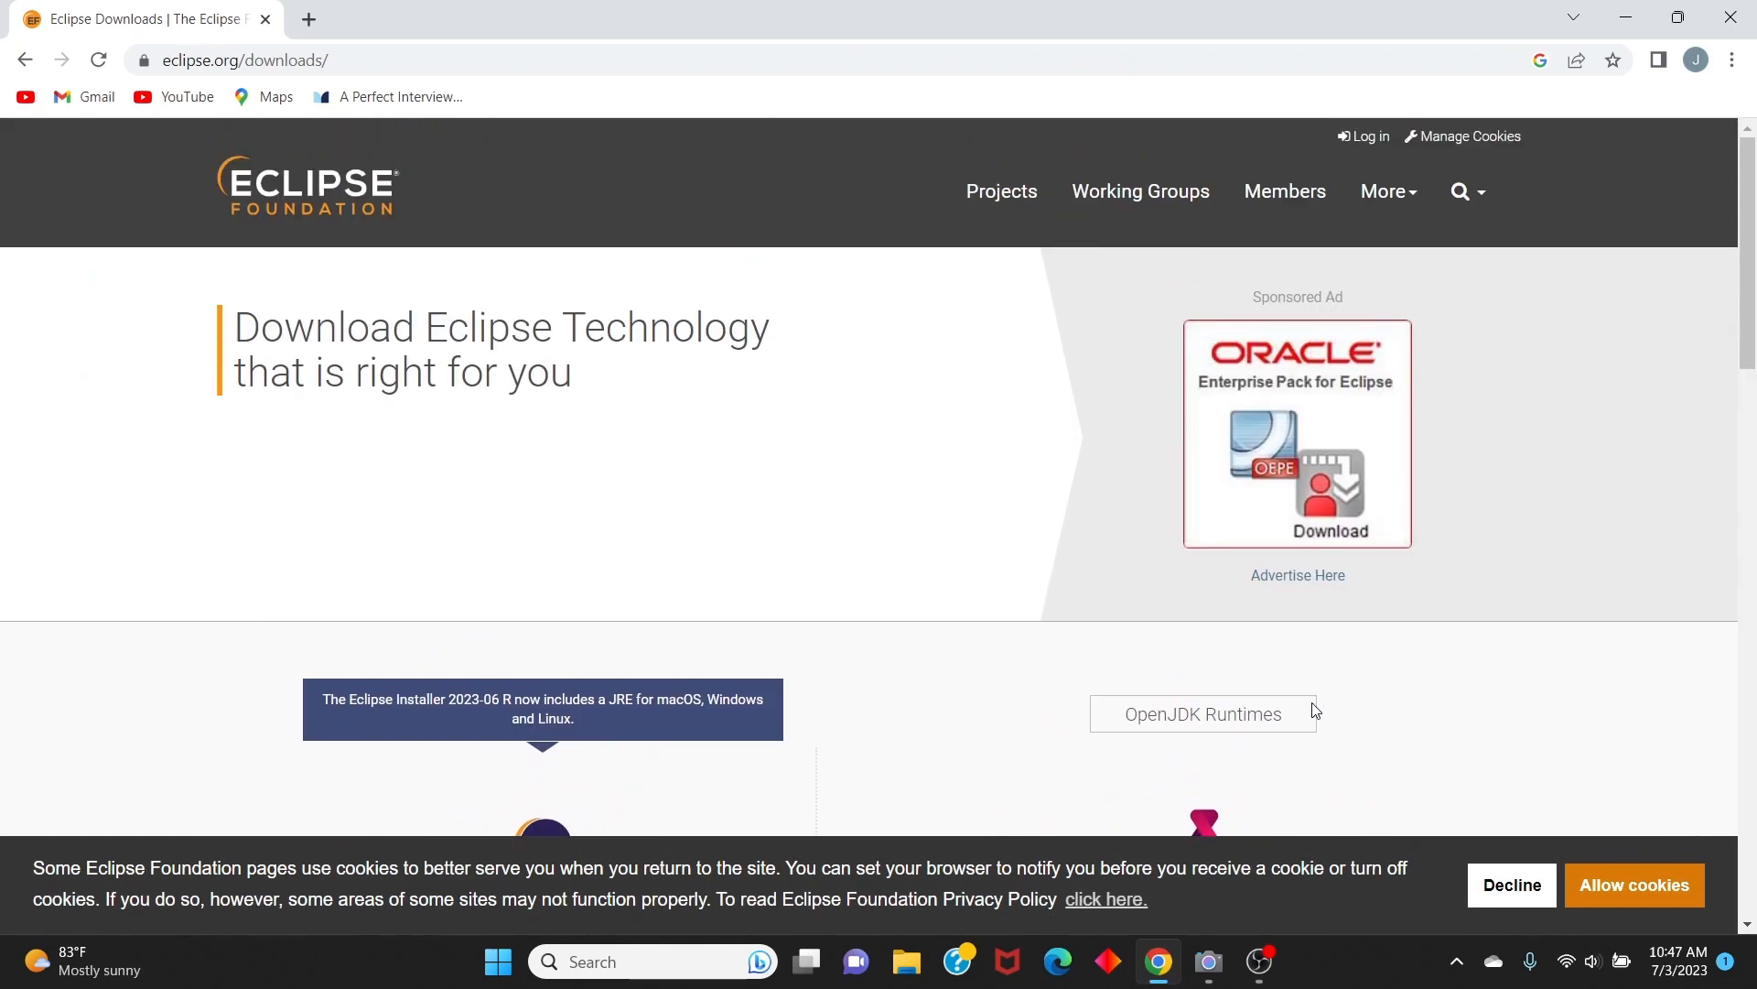
# Review the full Eclipse Downloads page, including the Eclipse IDE 2023-06 section and the other tools and runtimes
pyautogui.scroll(-6, 1315, 710)
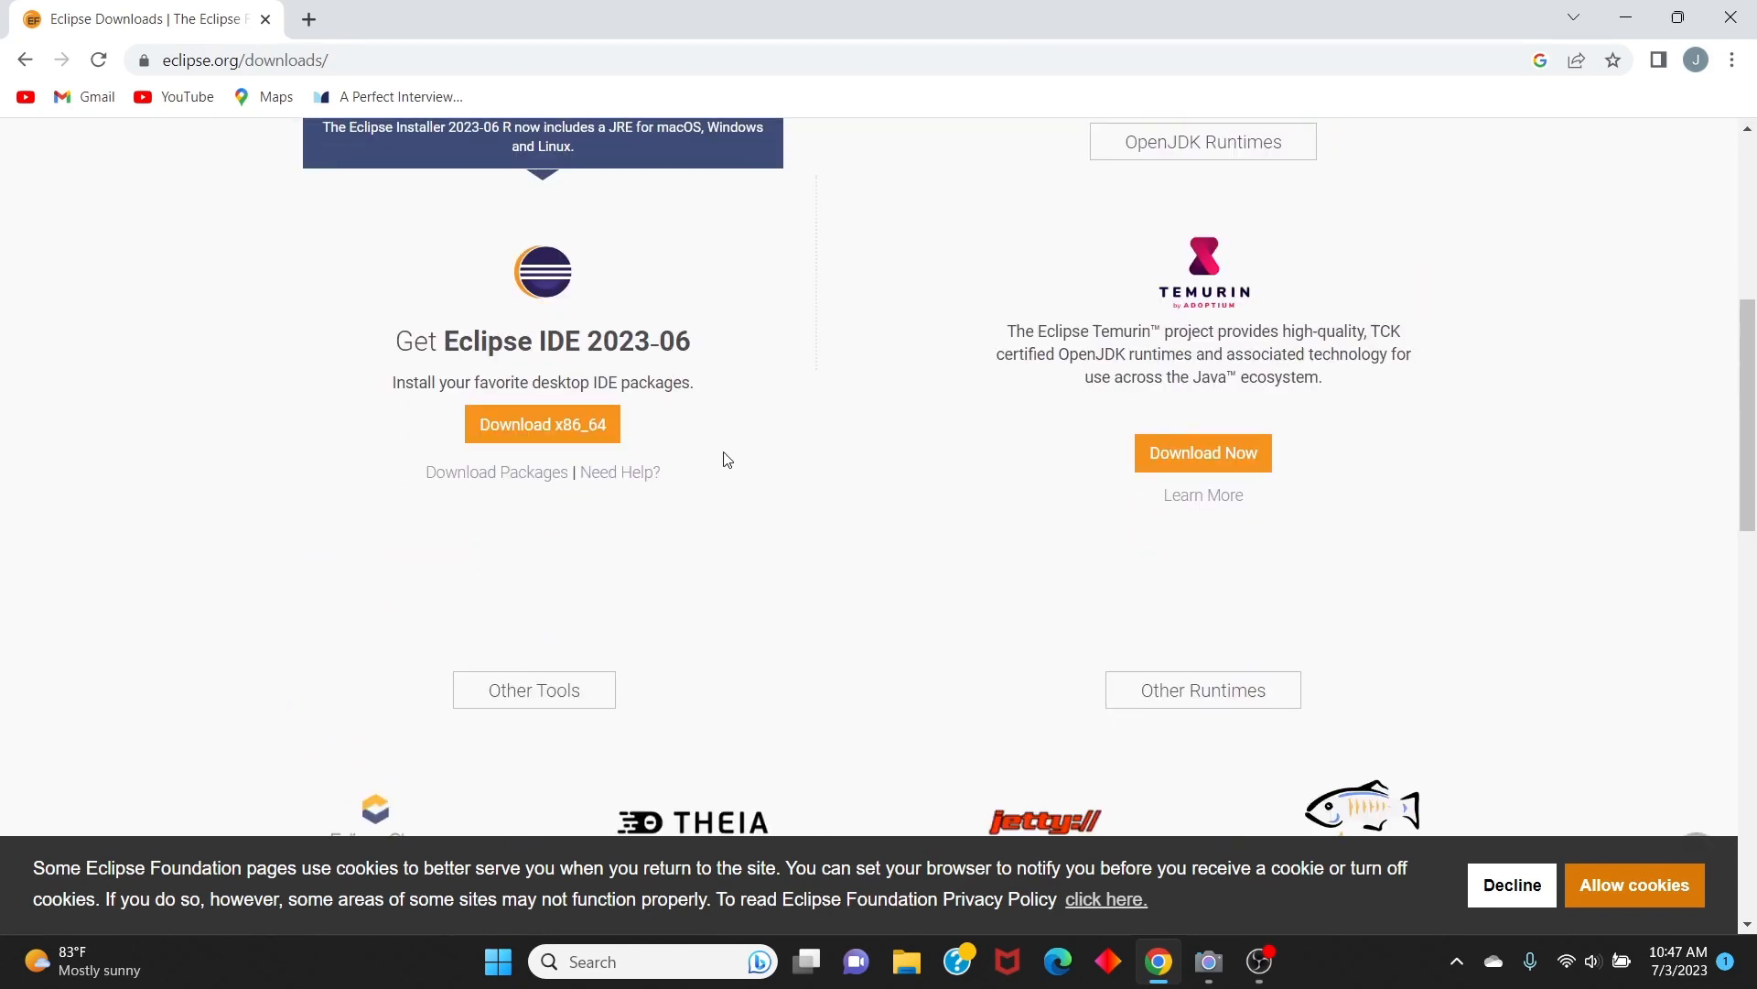
pyautogui.scroll(-4, 851, 568)
pyautogui.scroll(-10, 851, 572)
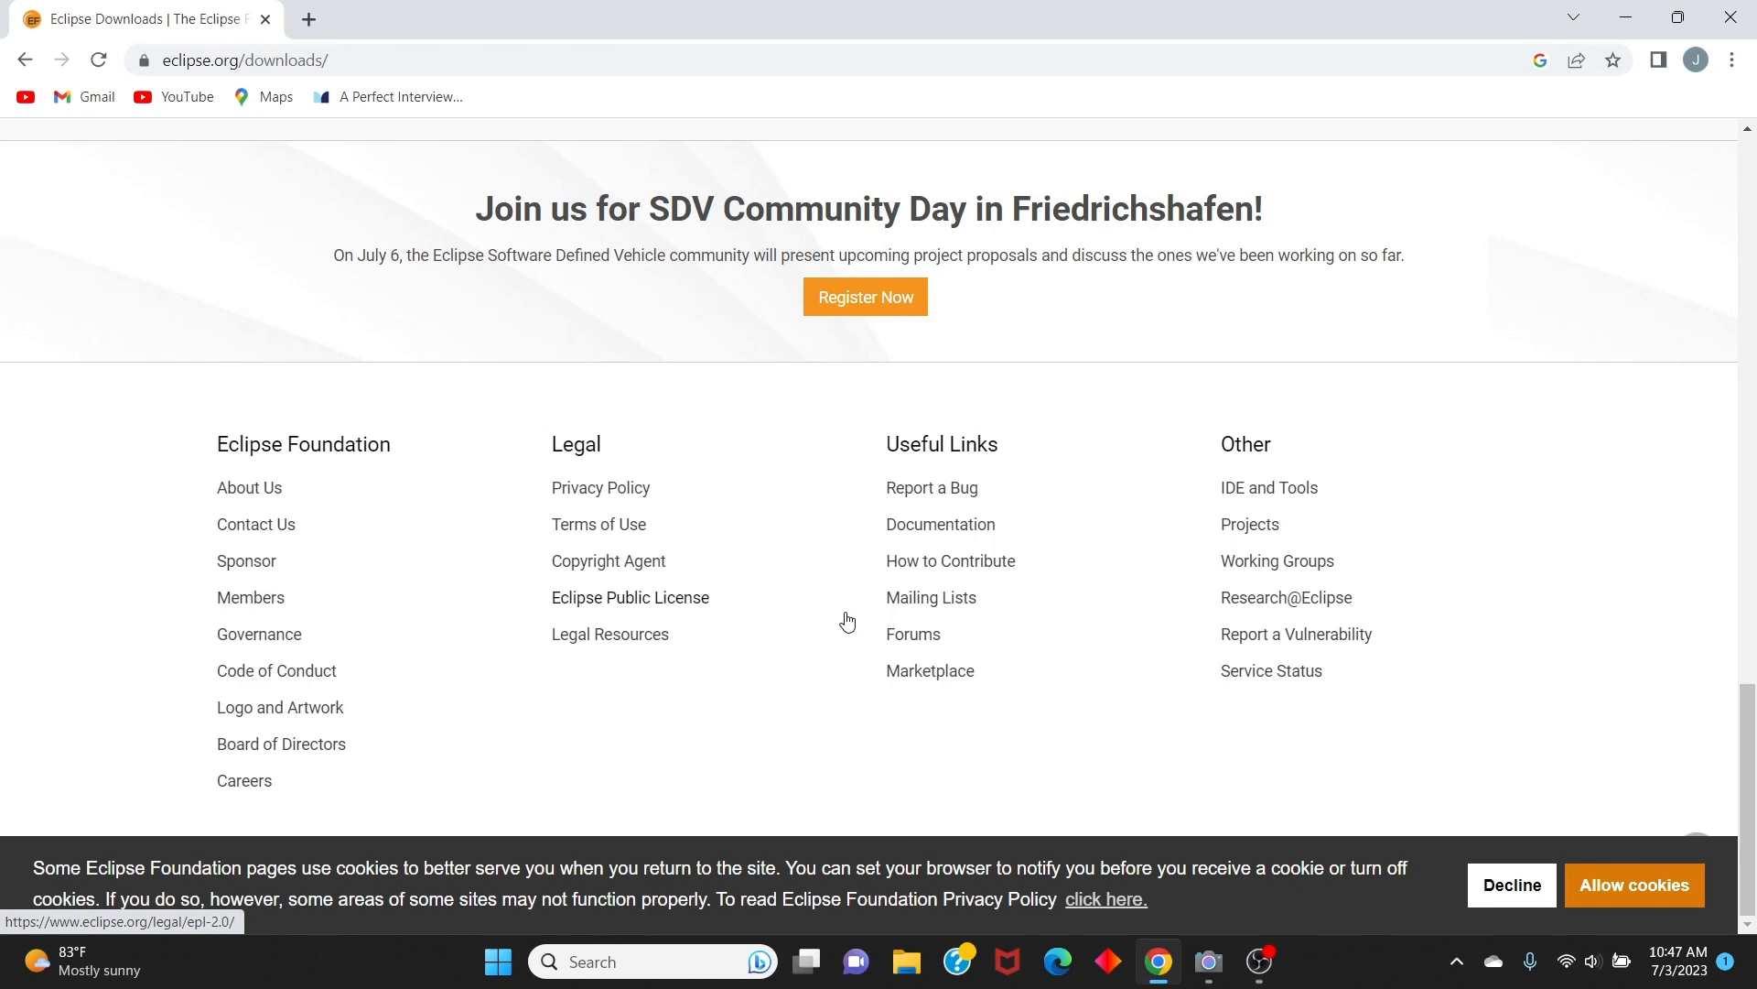
pyautogui.scroll(3, 848, 622)
pyautogui.scroll(10, 848, 631)
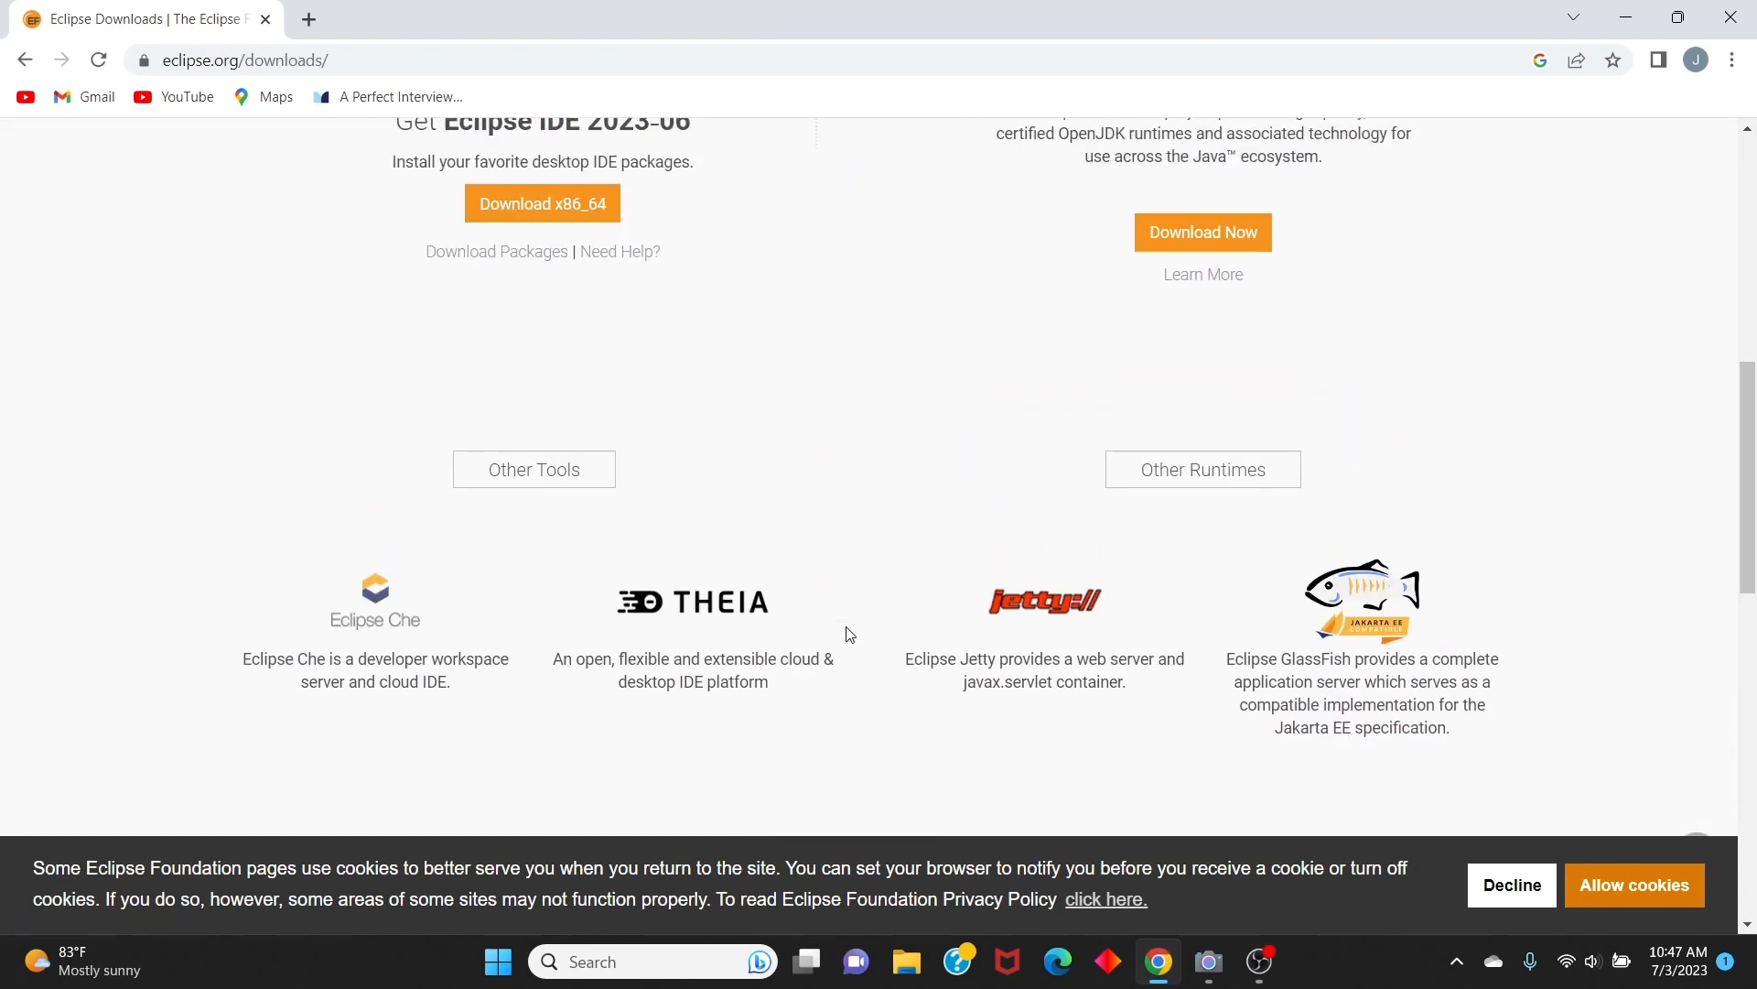
pyautogui.scroll(3, 850, 633)
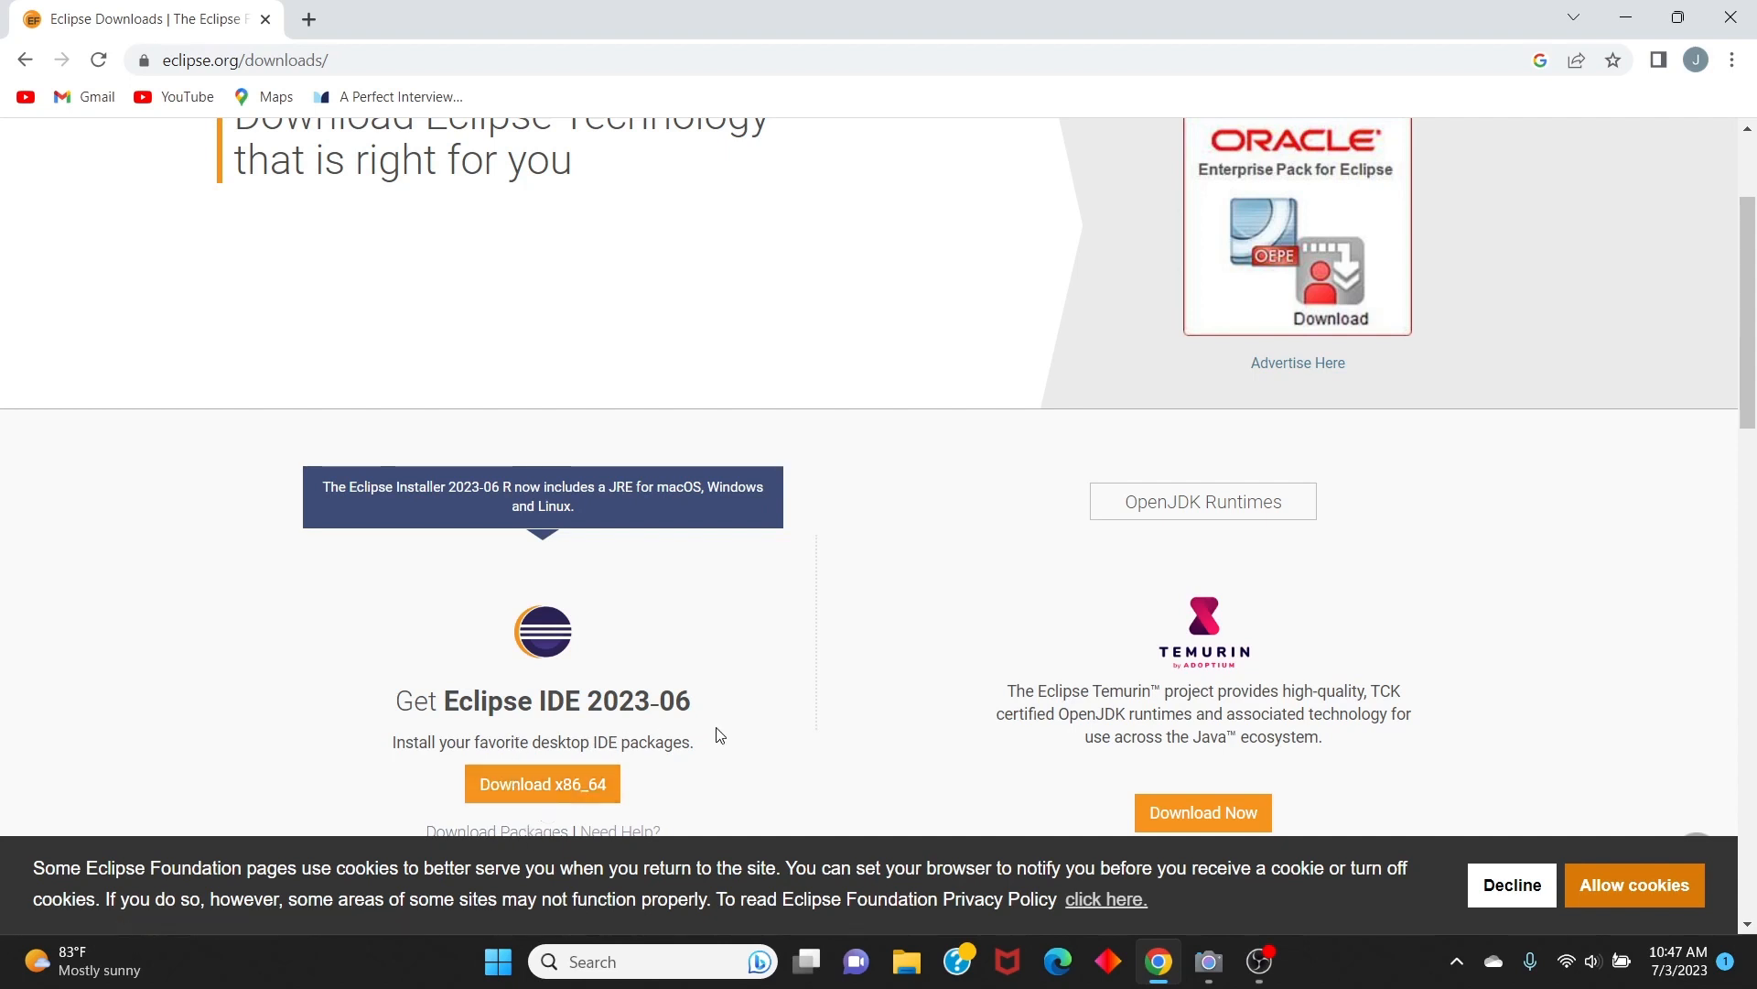
pyautogui.scroll(2, 721, 734)
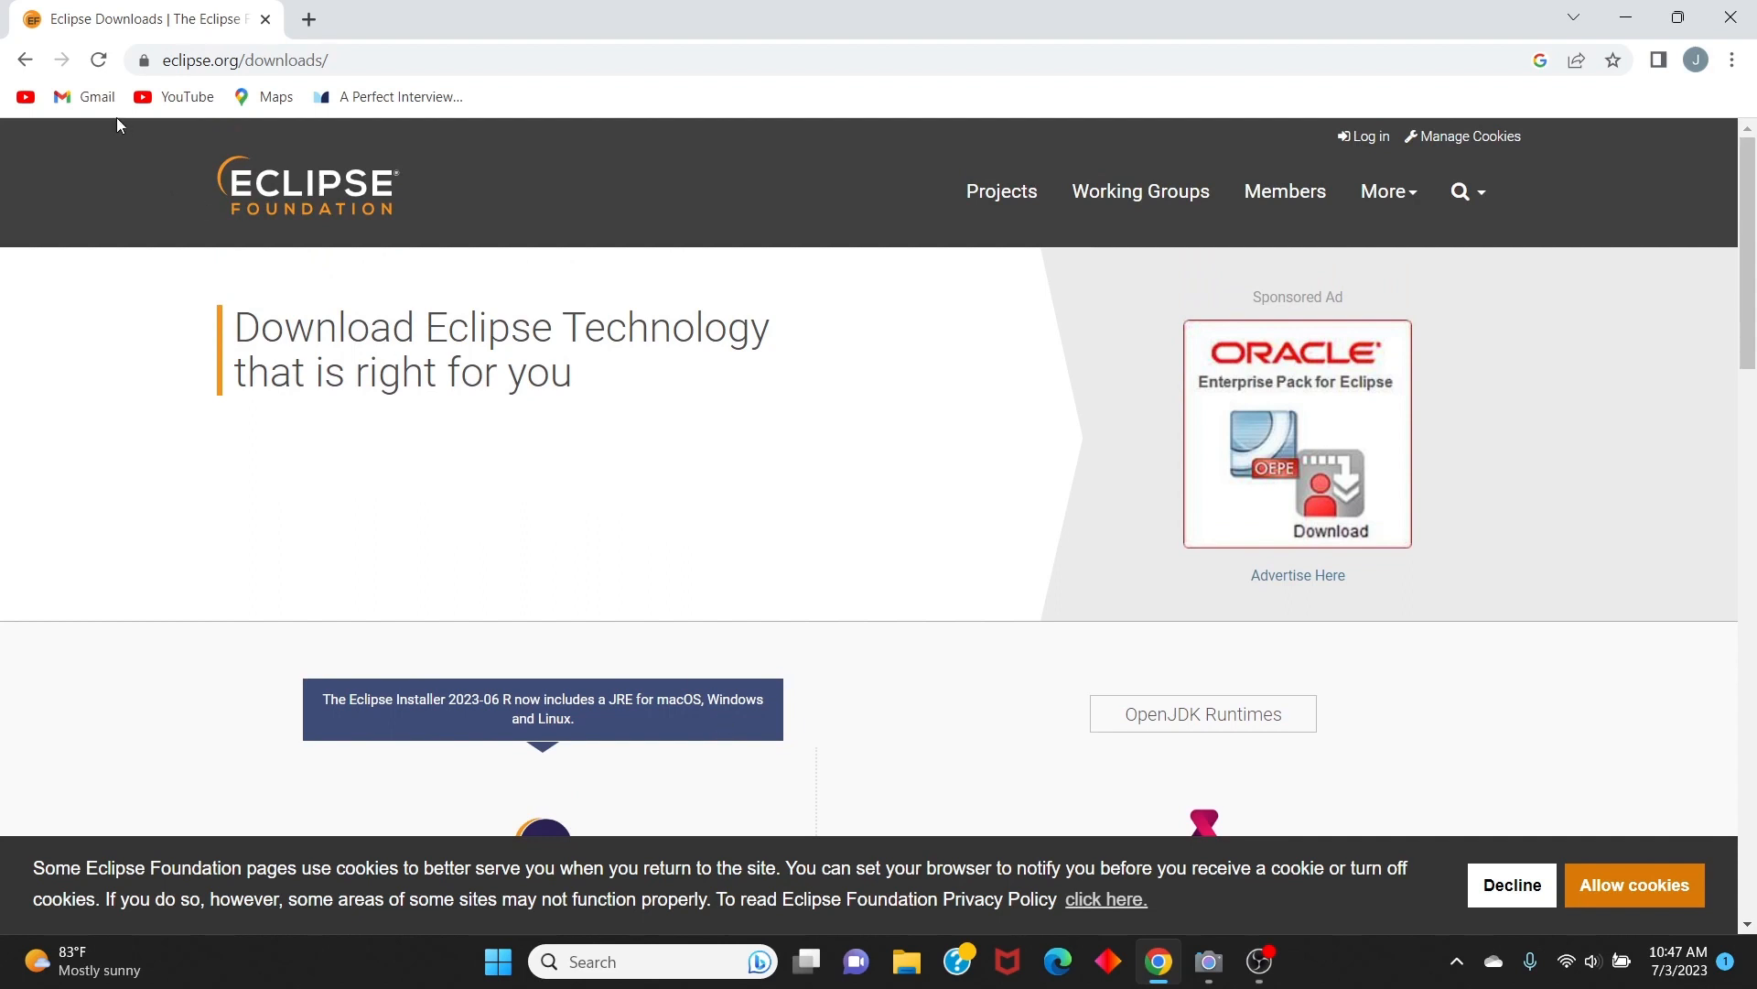
# Return to the search results, open the Eclipse IDE for Java Developers page, and read through its package contents and download links
pyautogui.click(26, 60)
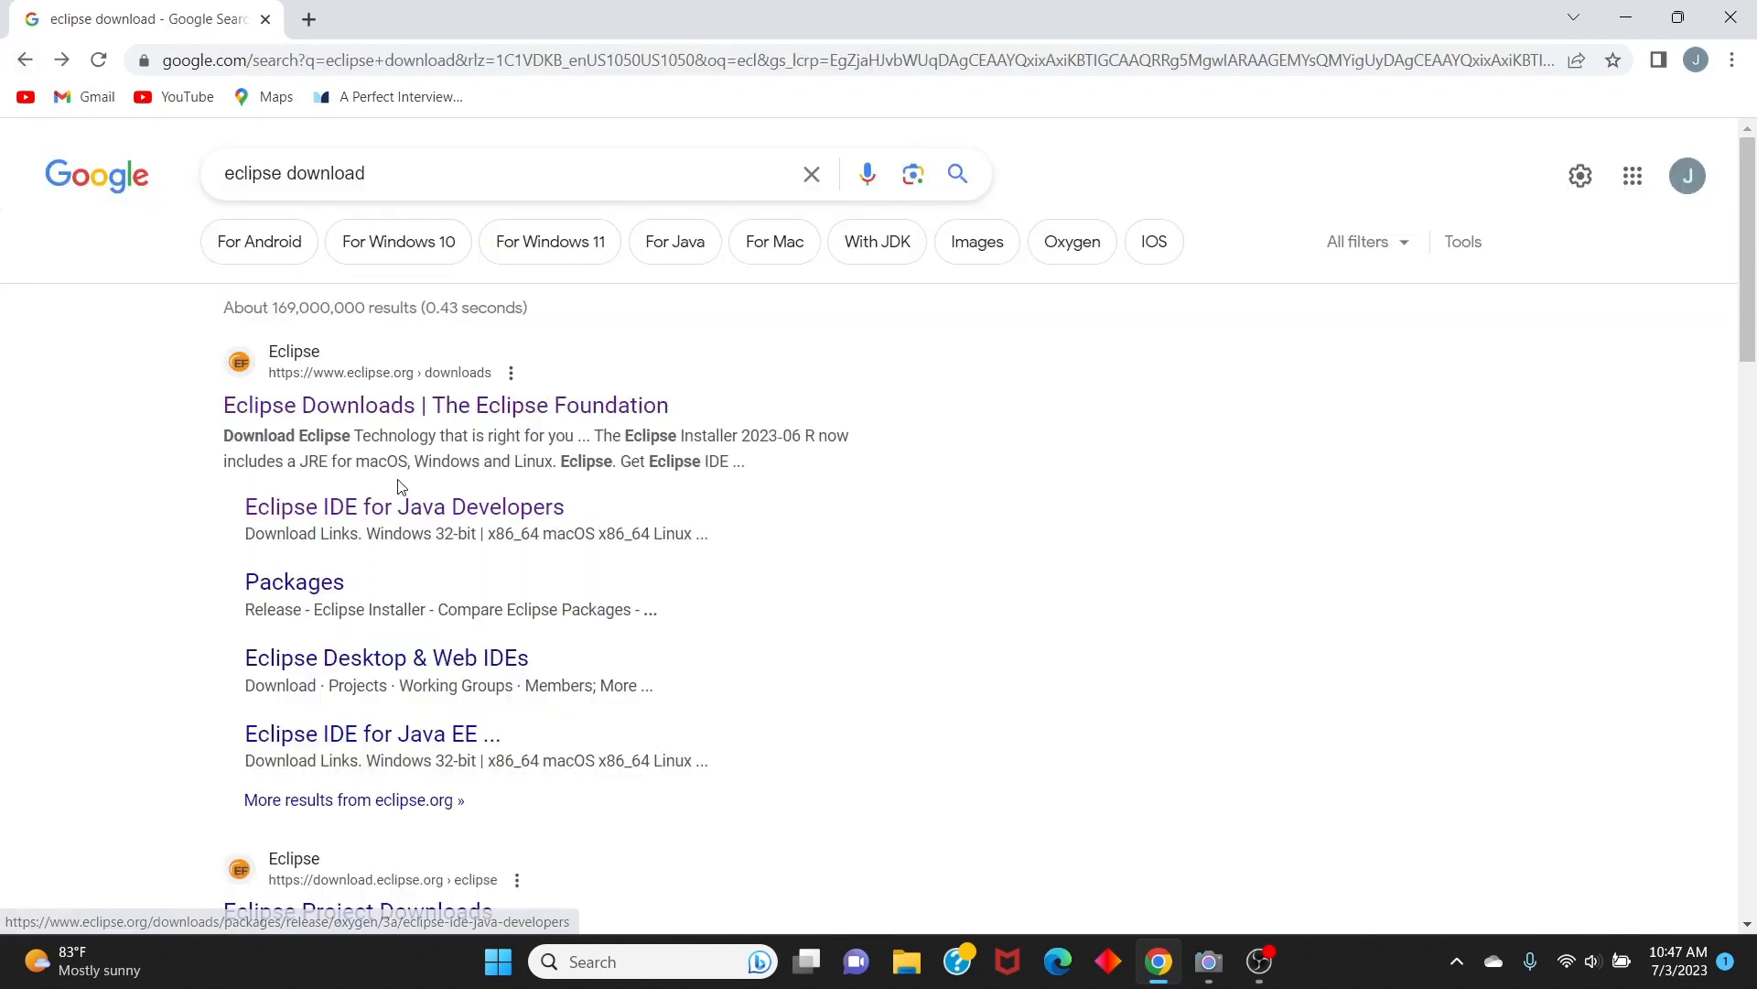
pyautogui.click(389, 515)
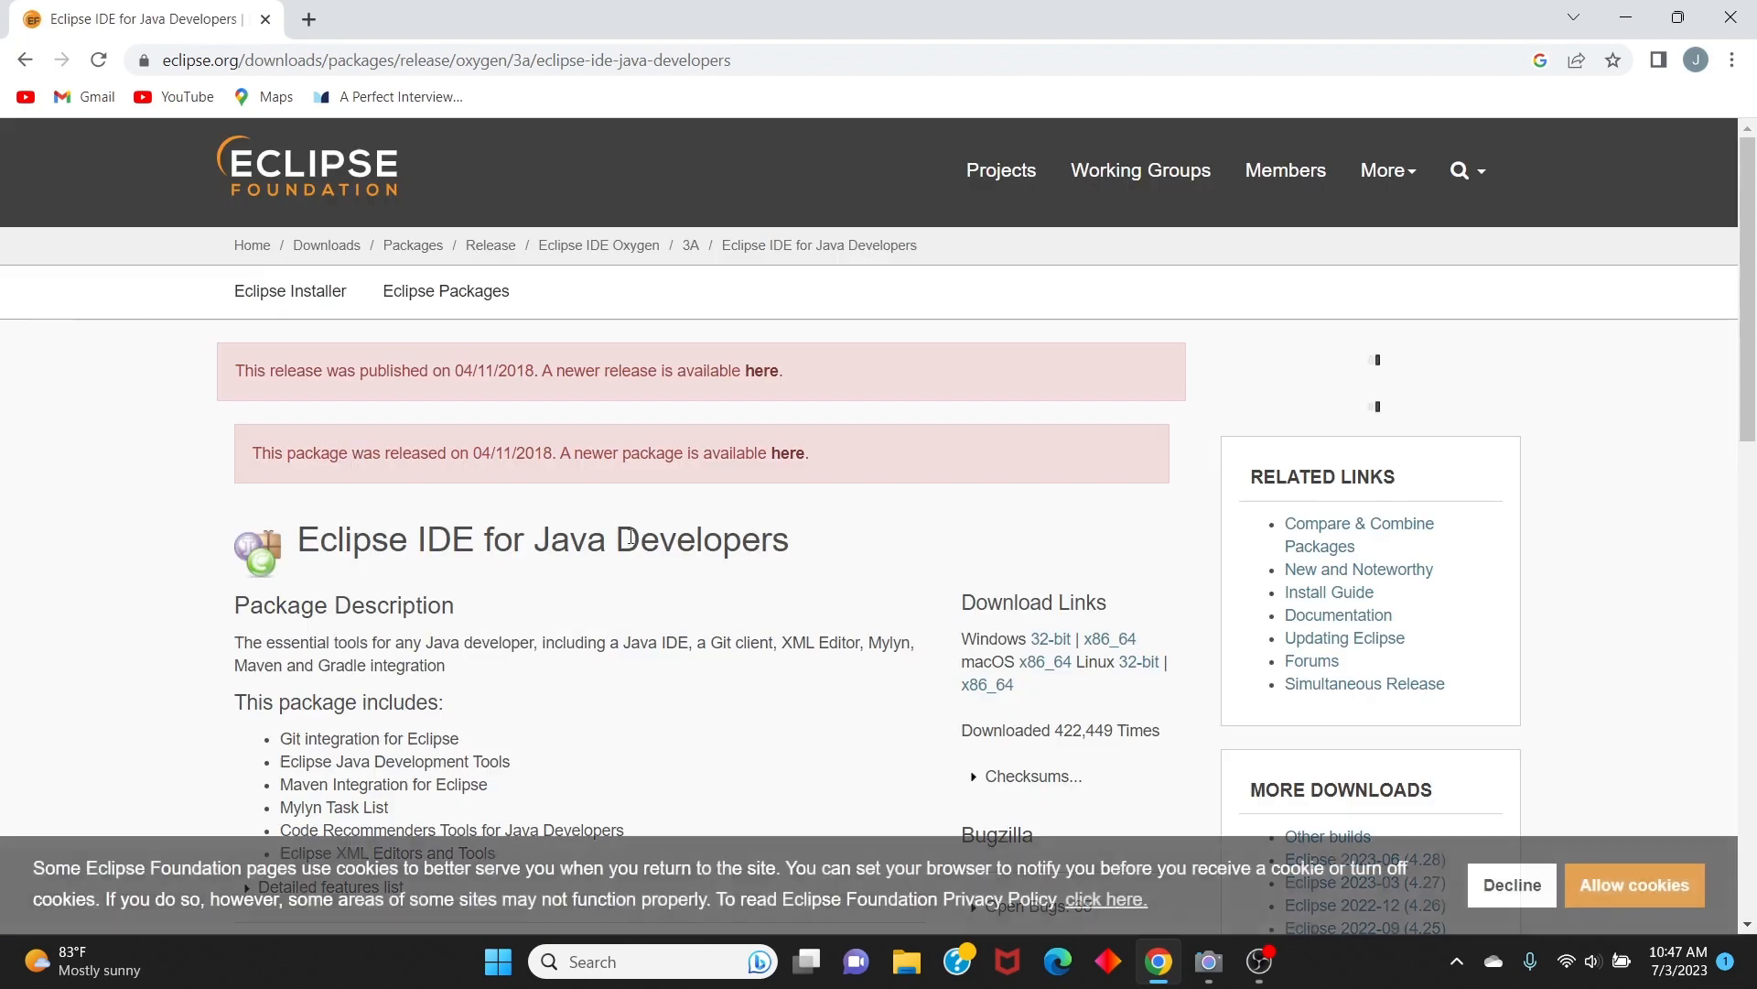
pyautogui.scroll(-2, 693, 569)
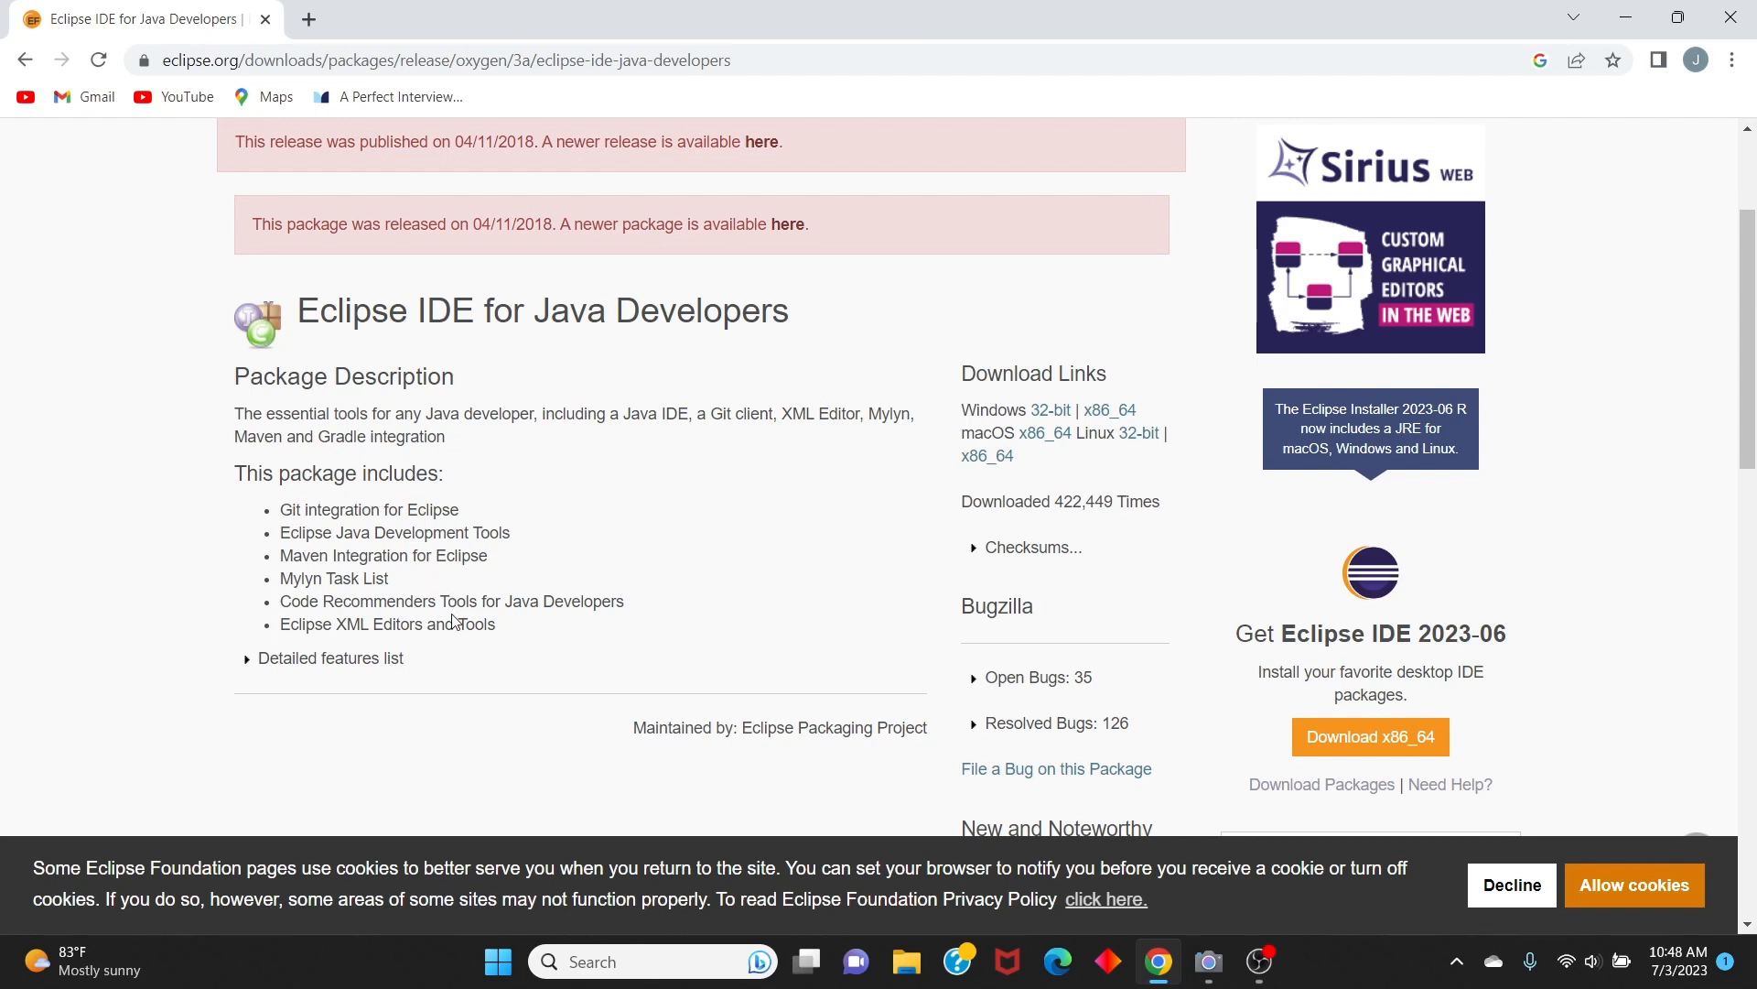
pyautogui.moveTo(450, 608)
pyautogui.scroll(-1, 590, 597)
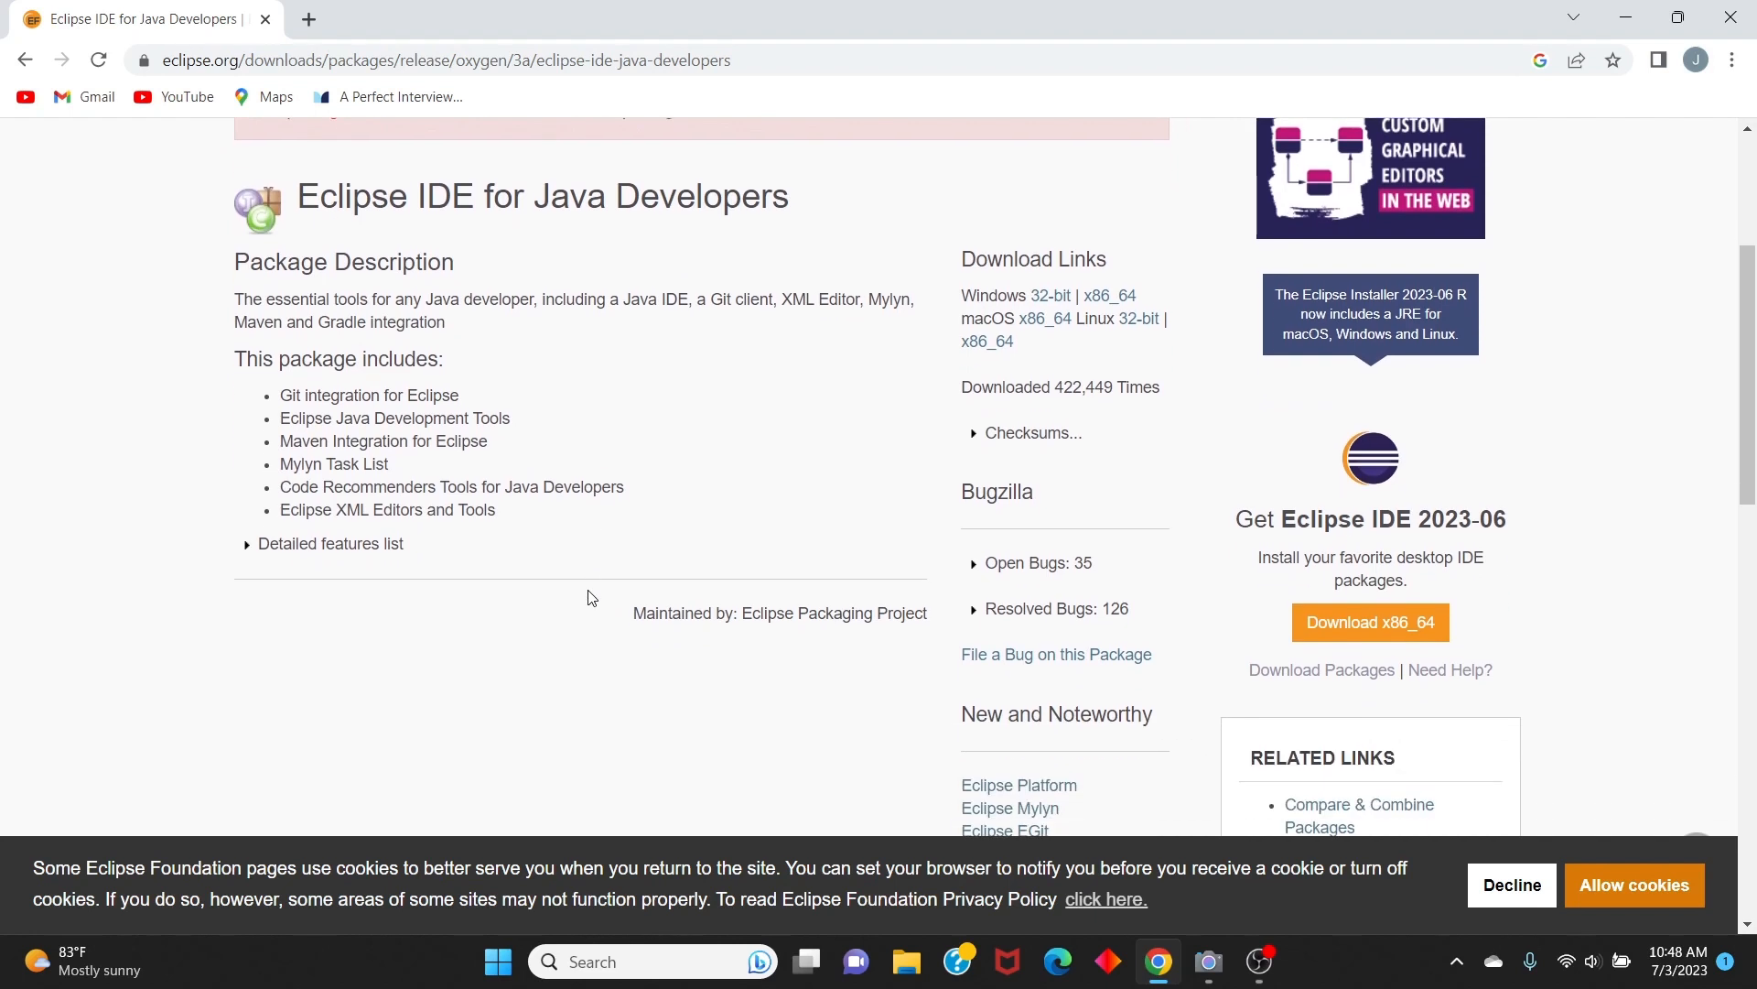
pyautogui.scroll(-1, 590, 597)
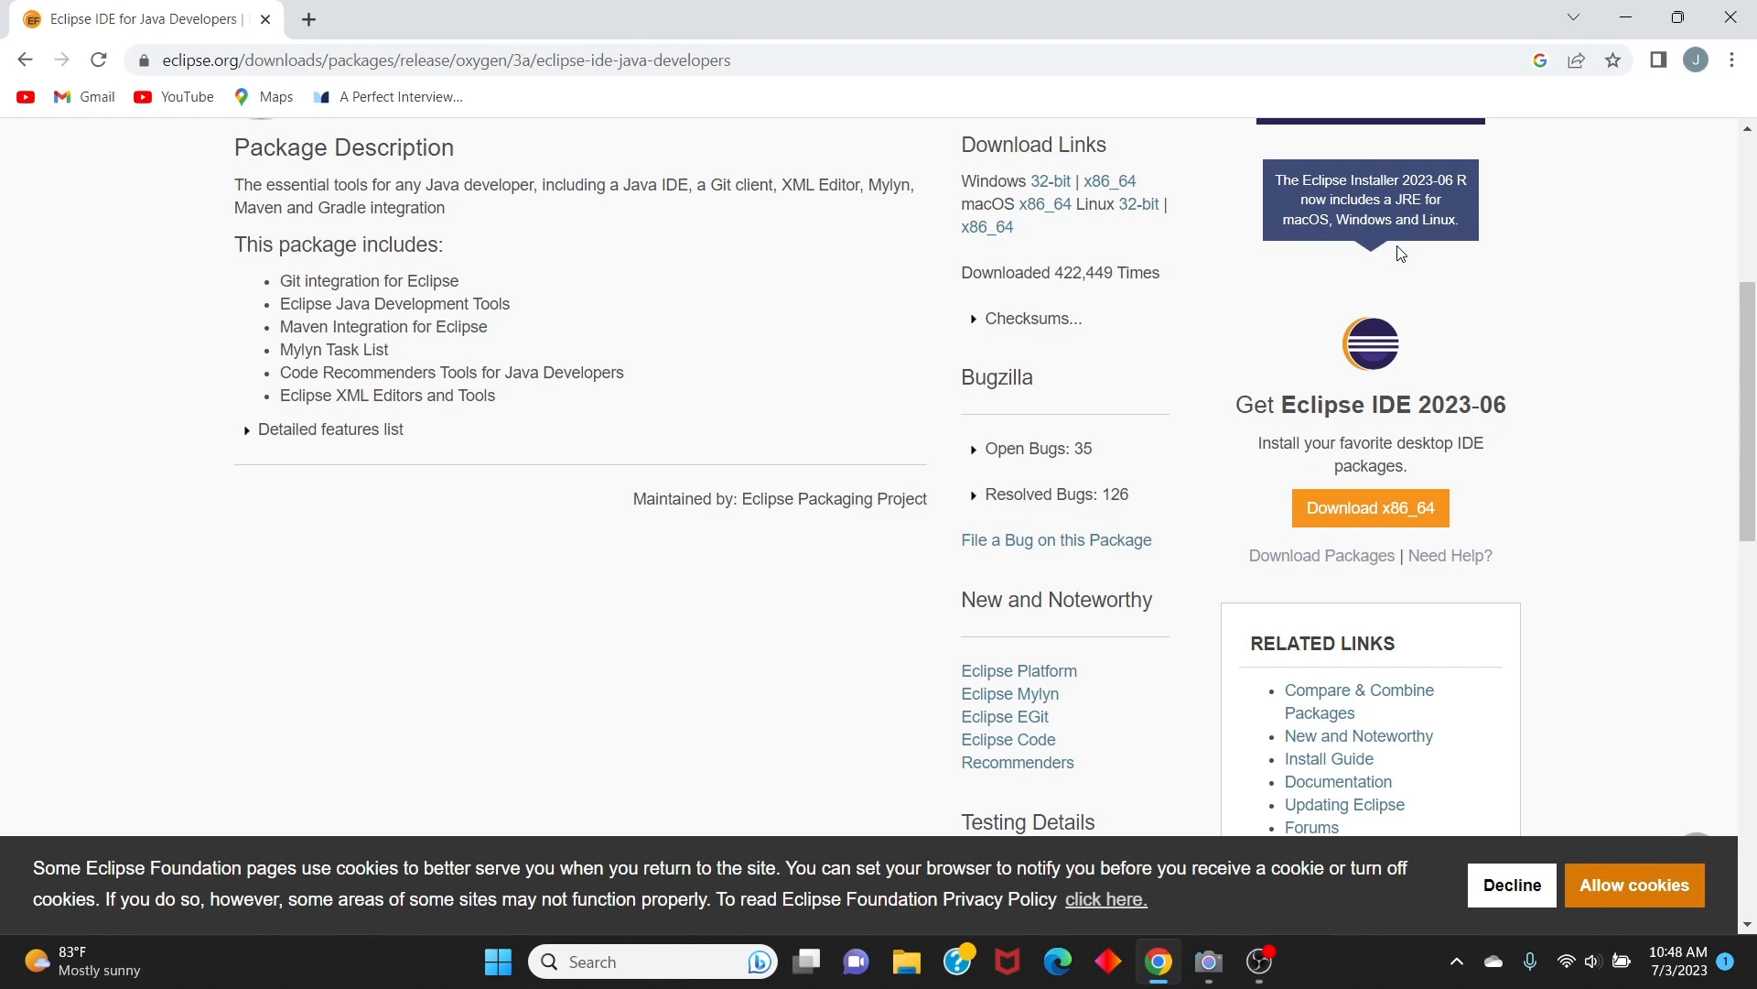
pyautogui.scroll(-1, 1024, 504)
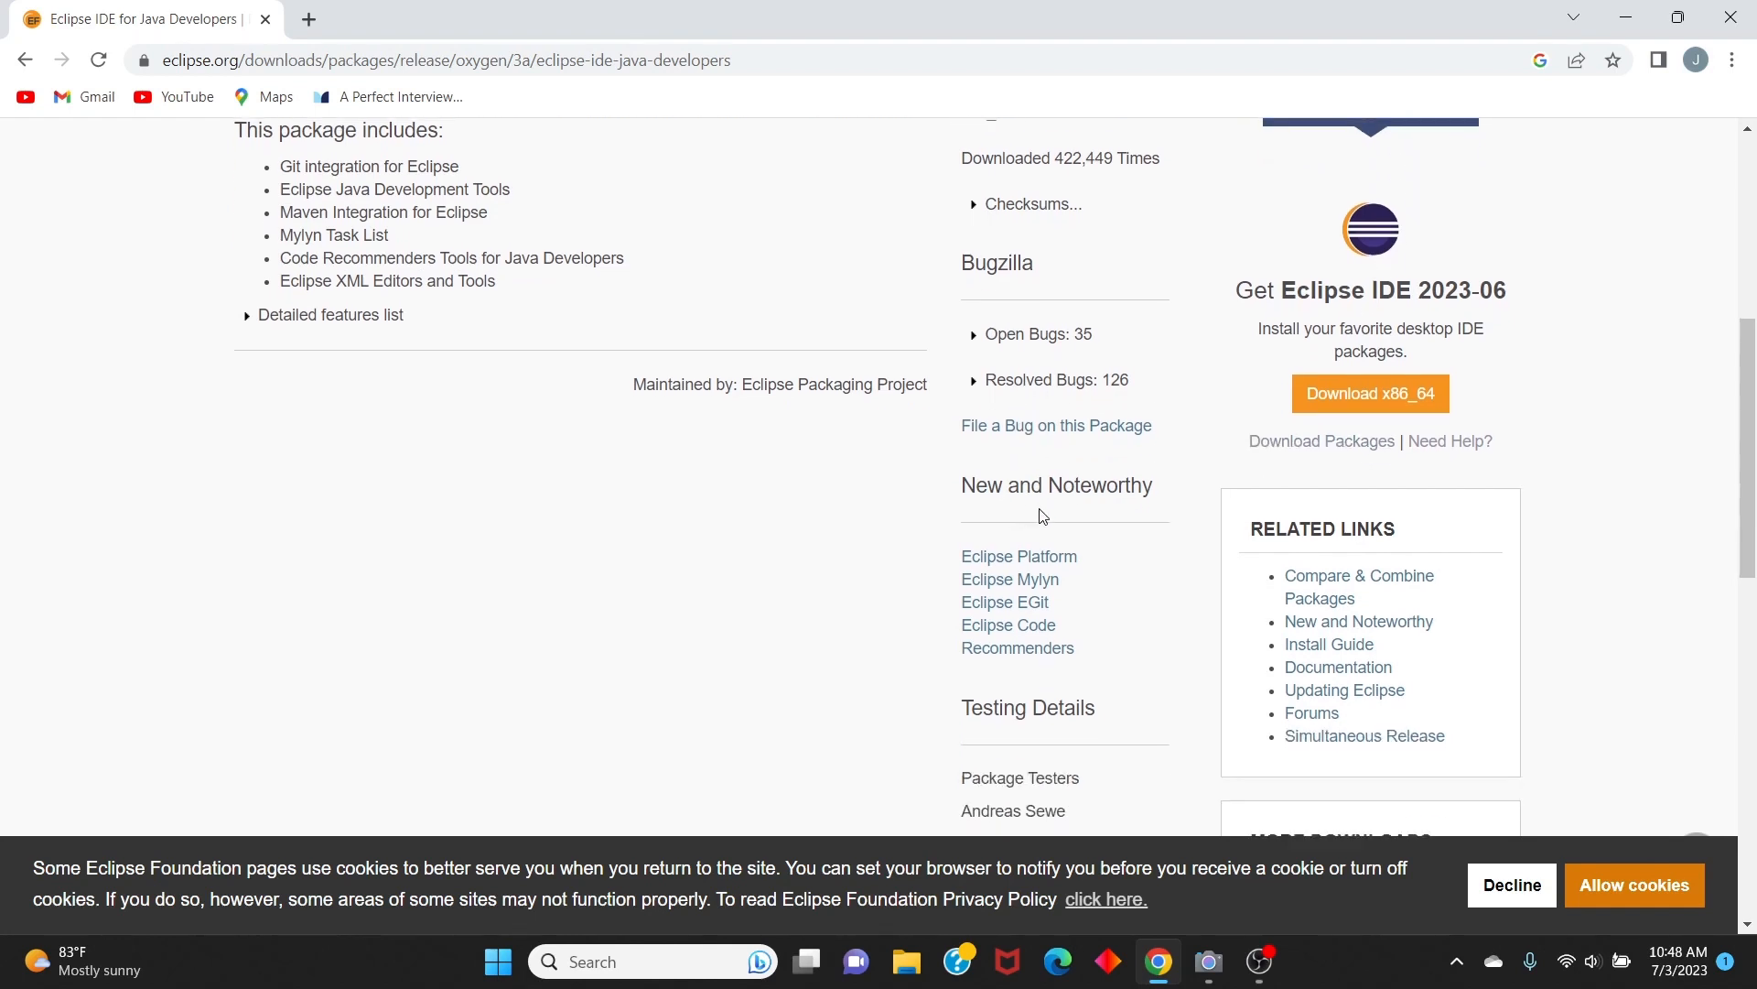
# Open the x86_64 download page for Eclipse IDE 2023-06 and look over the options for eclipse-inst-jre-win64.exe
pyautogui.click(1357, 400)
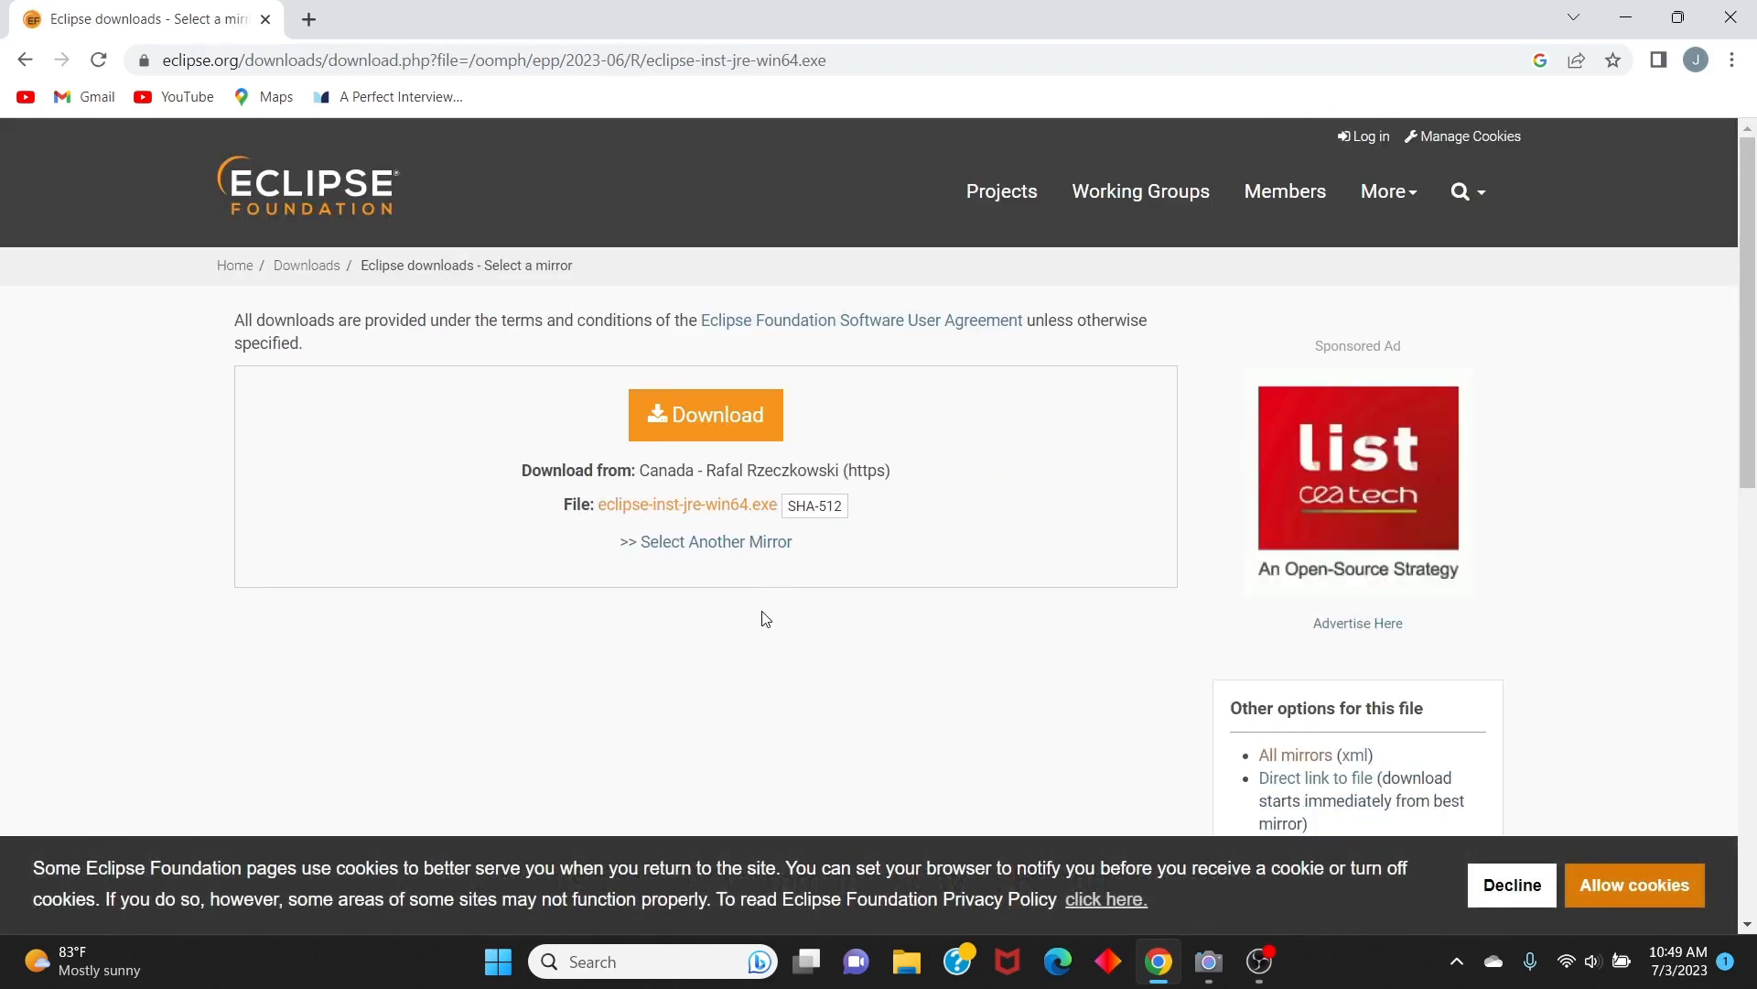
pyautogui.scroll(-5, 761, 616)
pyautogui.scroll(-6, 769, 623)
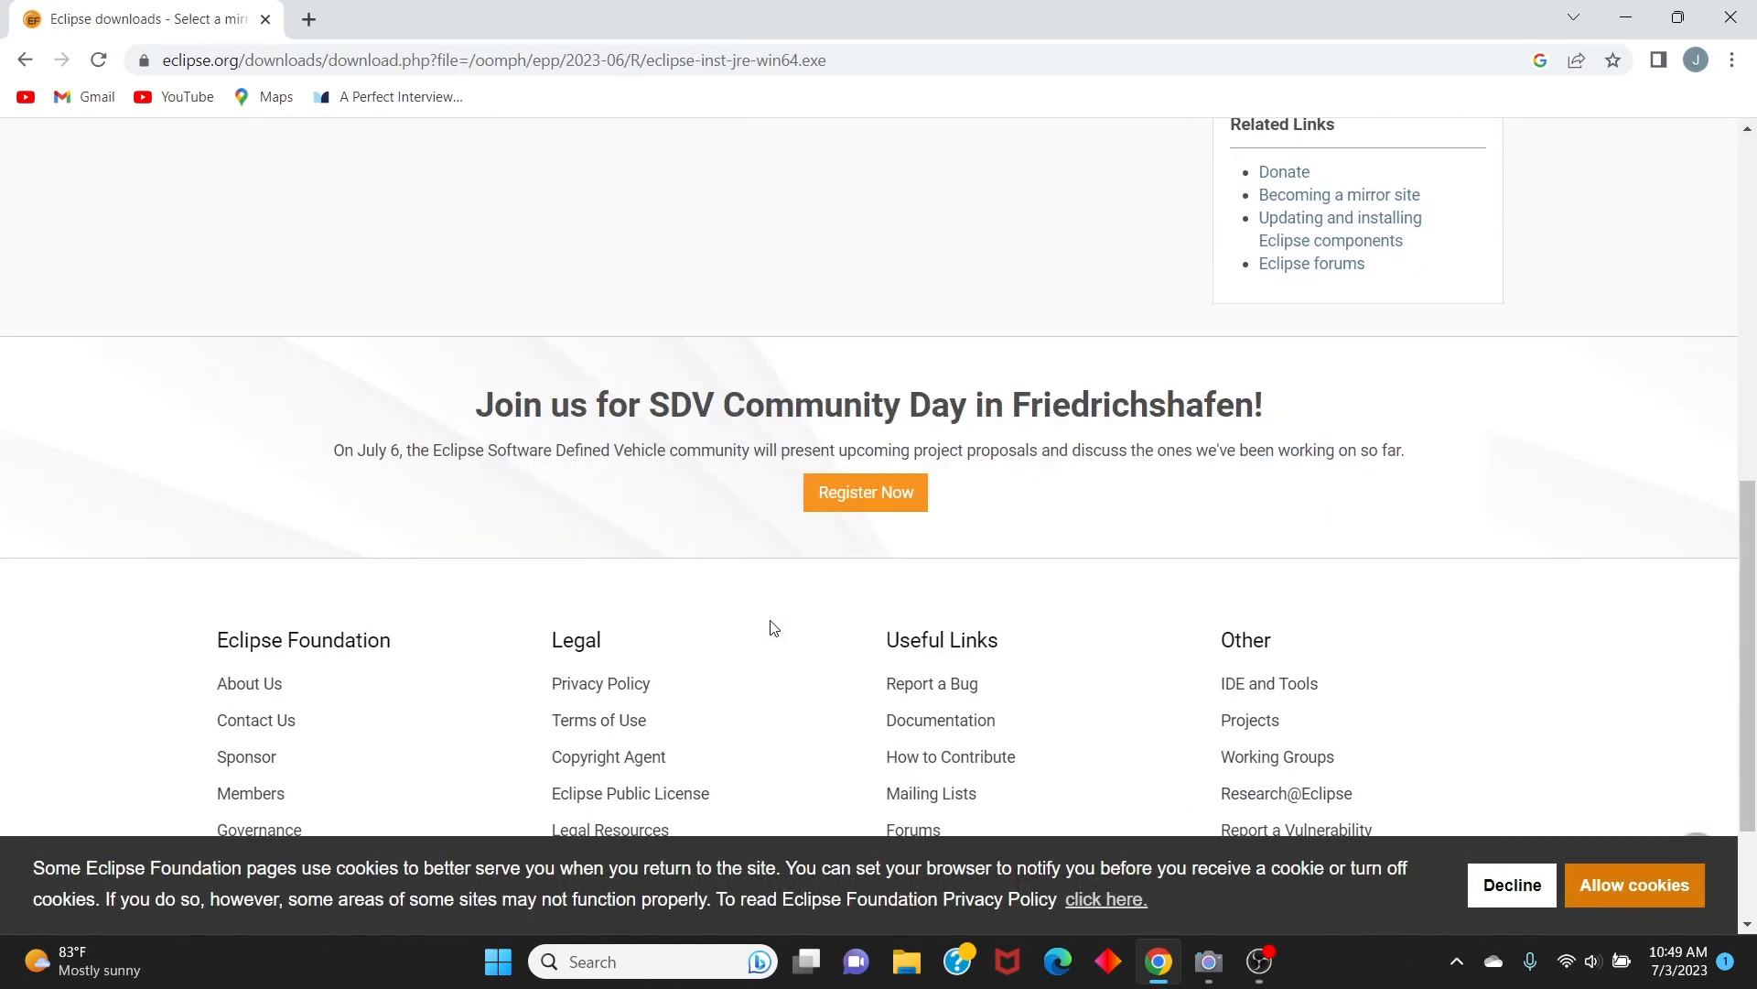
pyautogui.scroll(11, 775, 631)
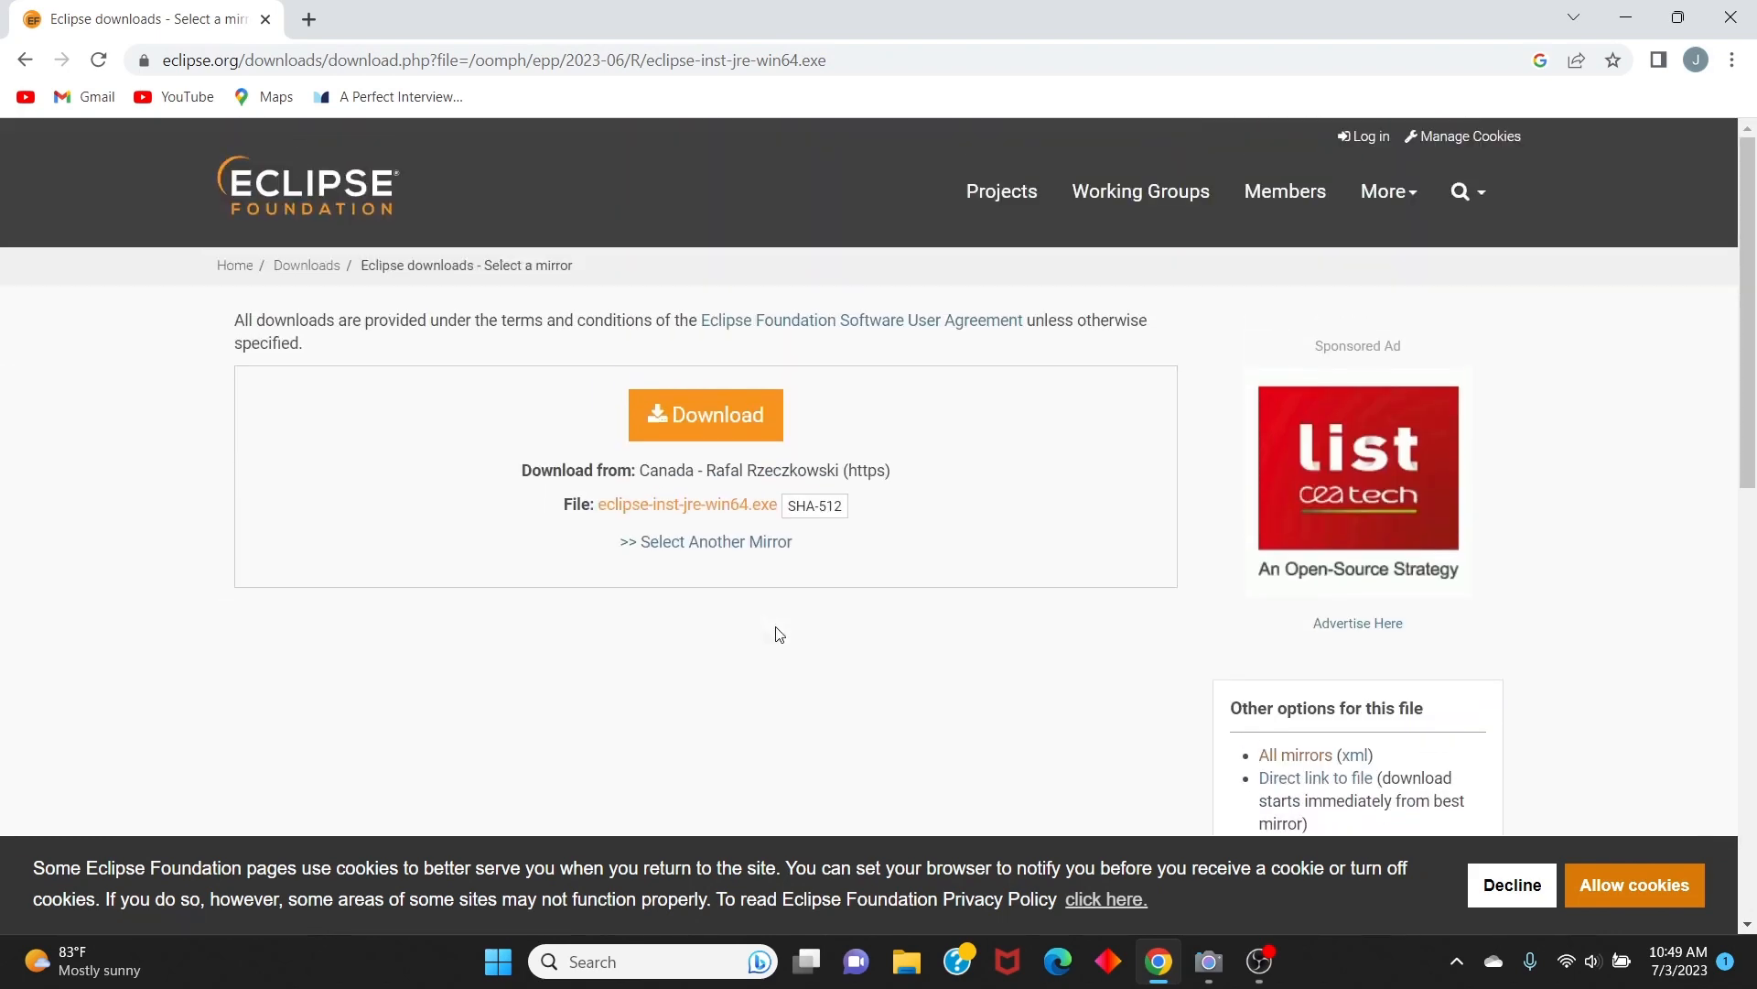
pyautogui.click(699, 417)
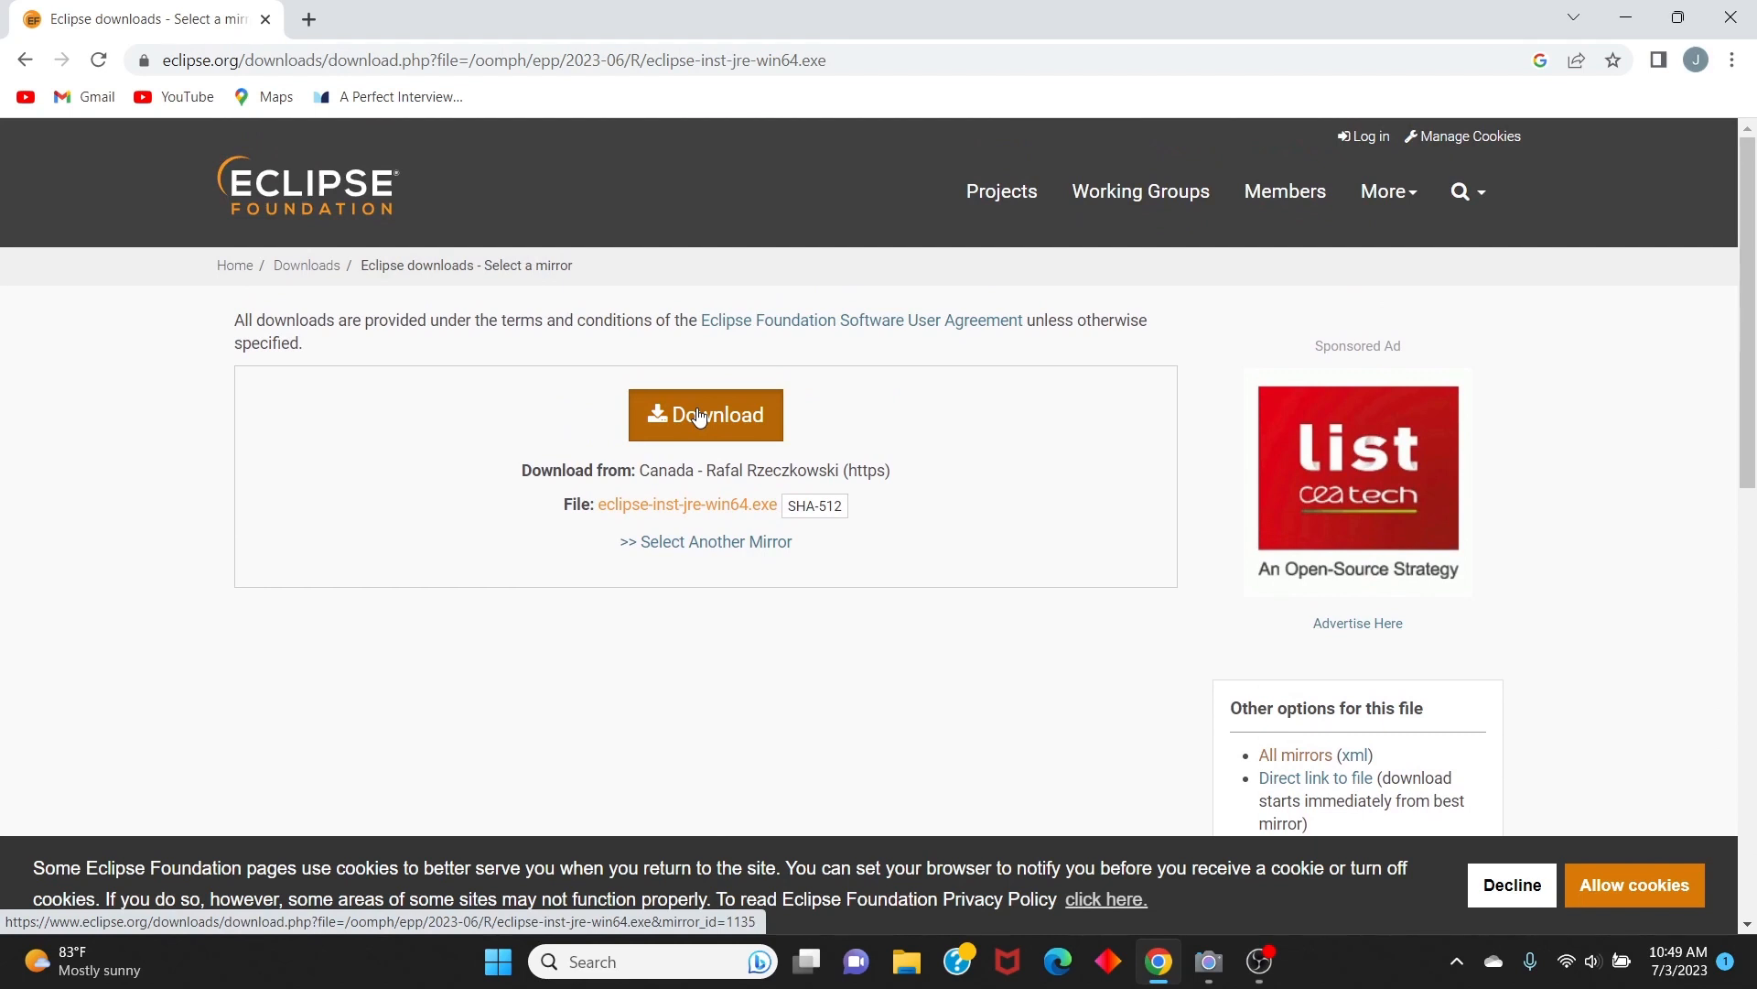
pyautogui.moveTo(700, 417)
pyautogui.mouseDown()
pyautogui.moveTo(679, 381)
pyautogui.moveTo(689, 398)
pyautogui.mouseUp()
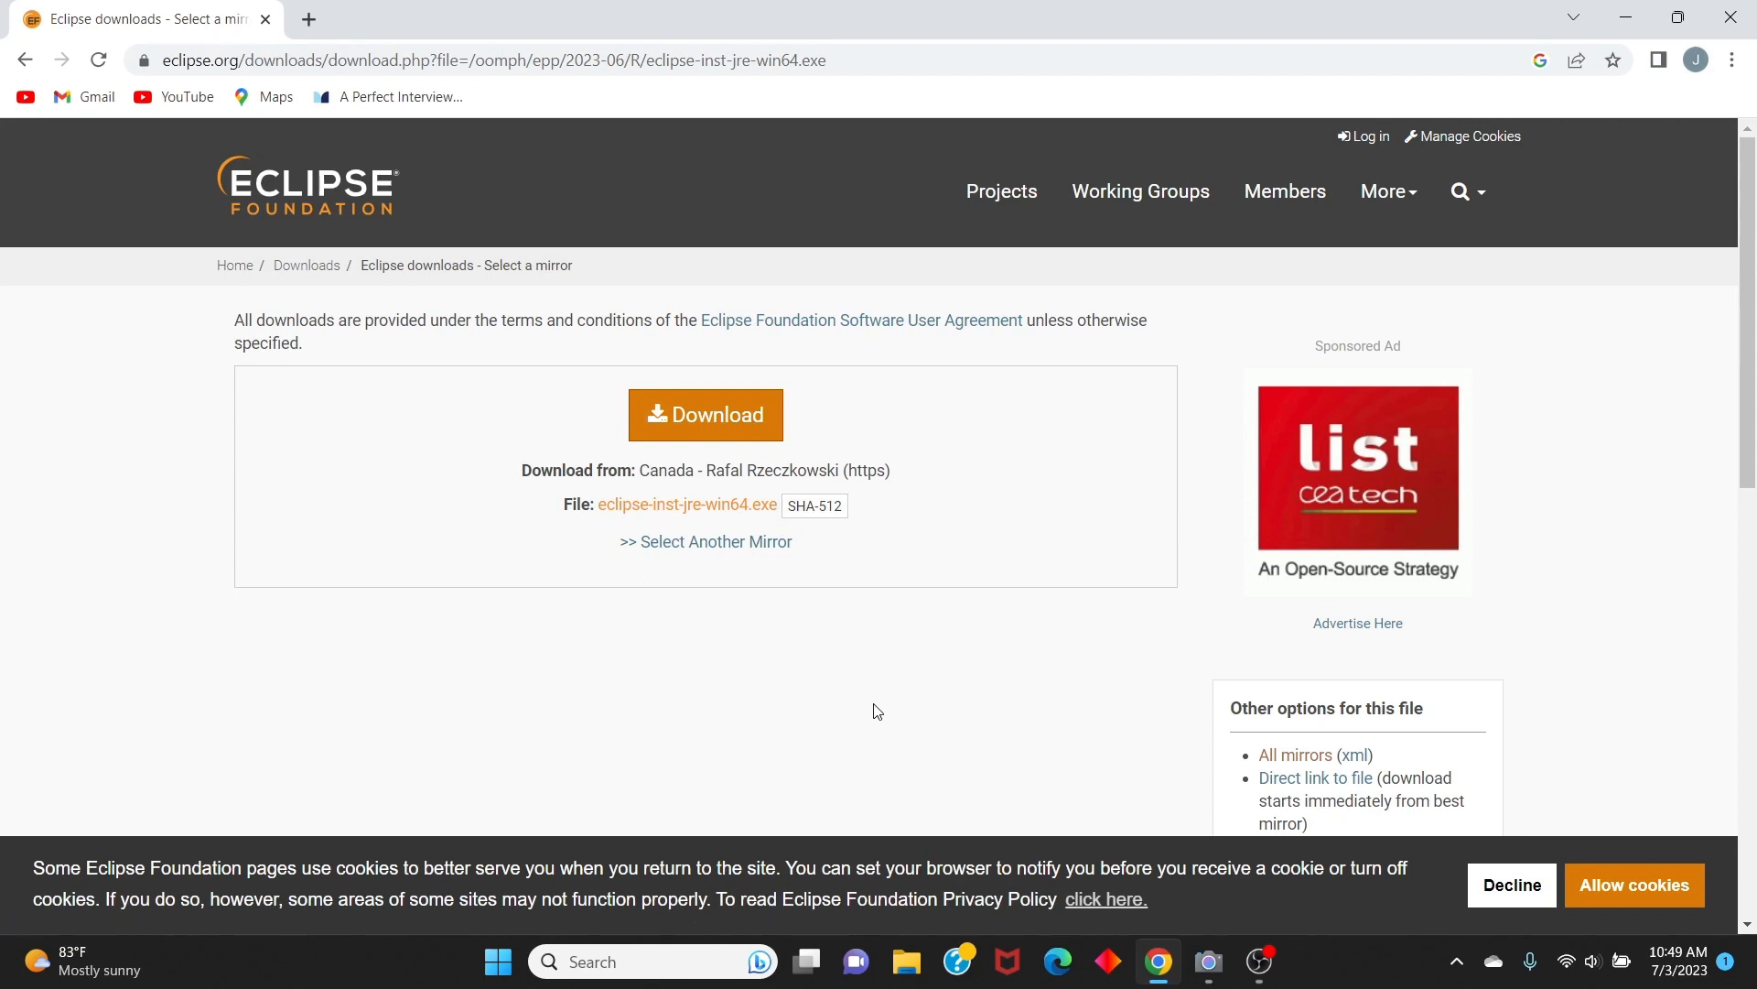
pyautogui.moveTo(1208, 961)
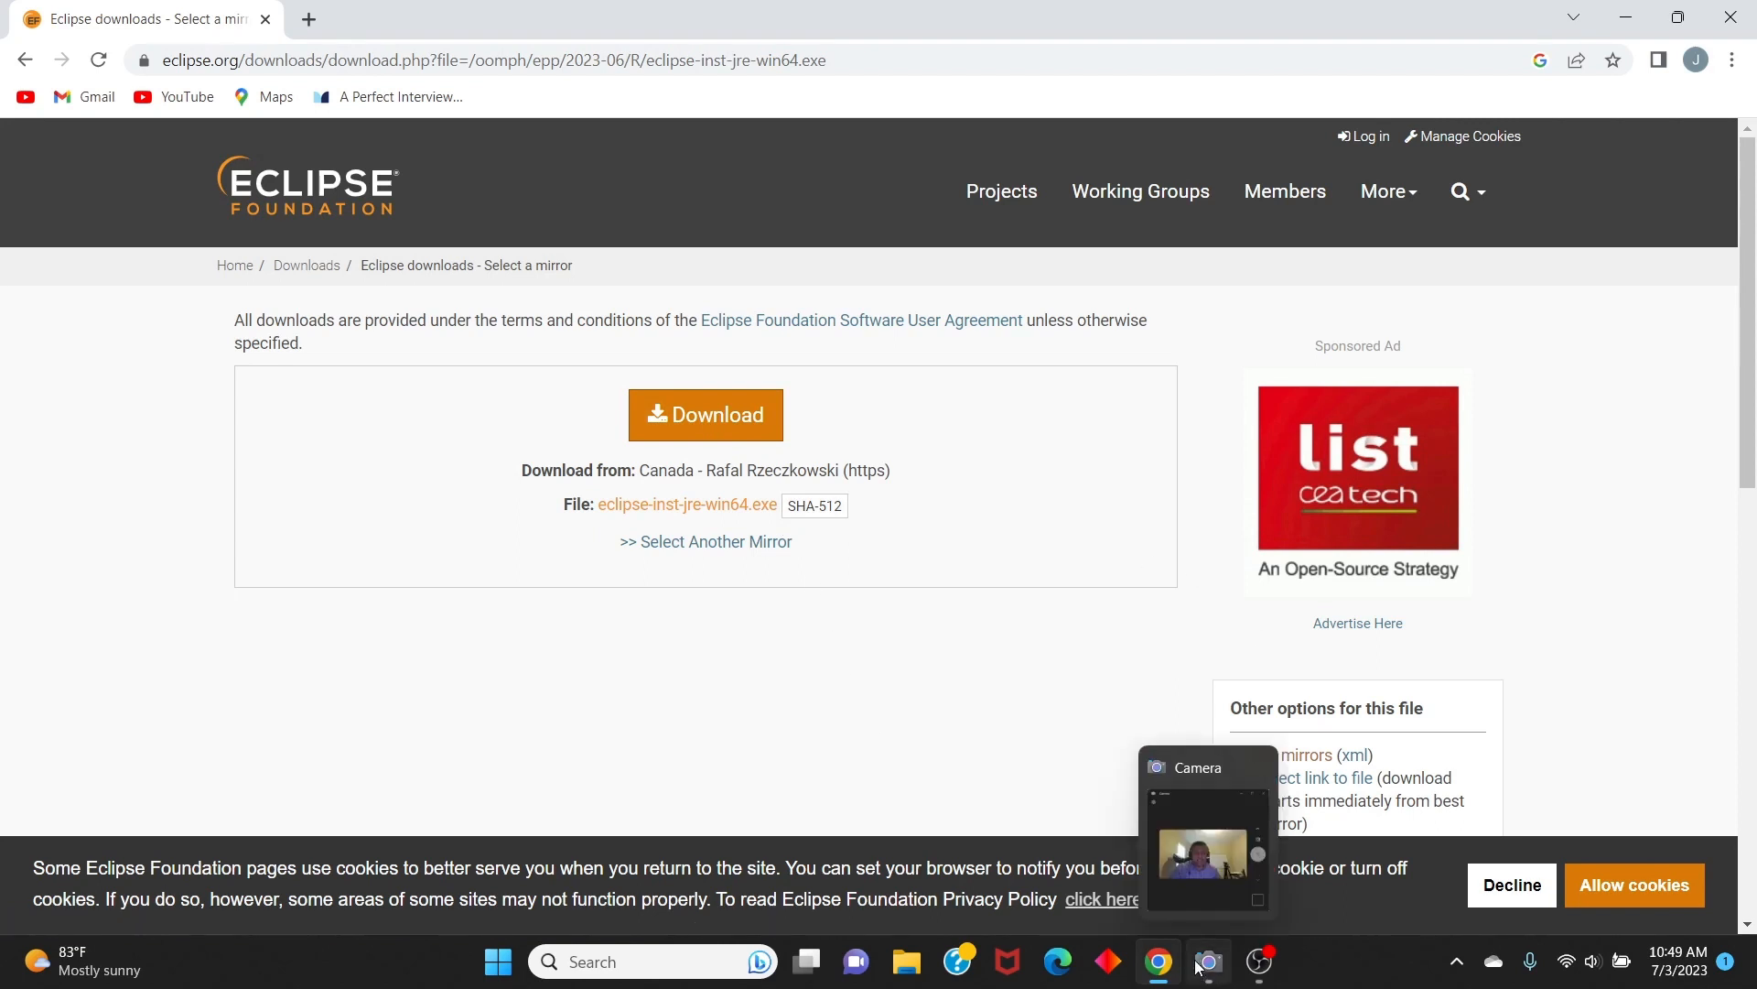
pyautogui.click(1228, 822)
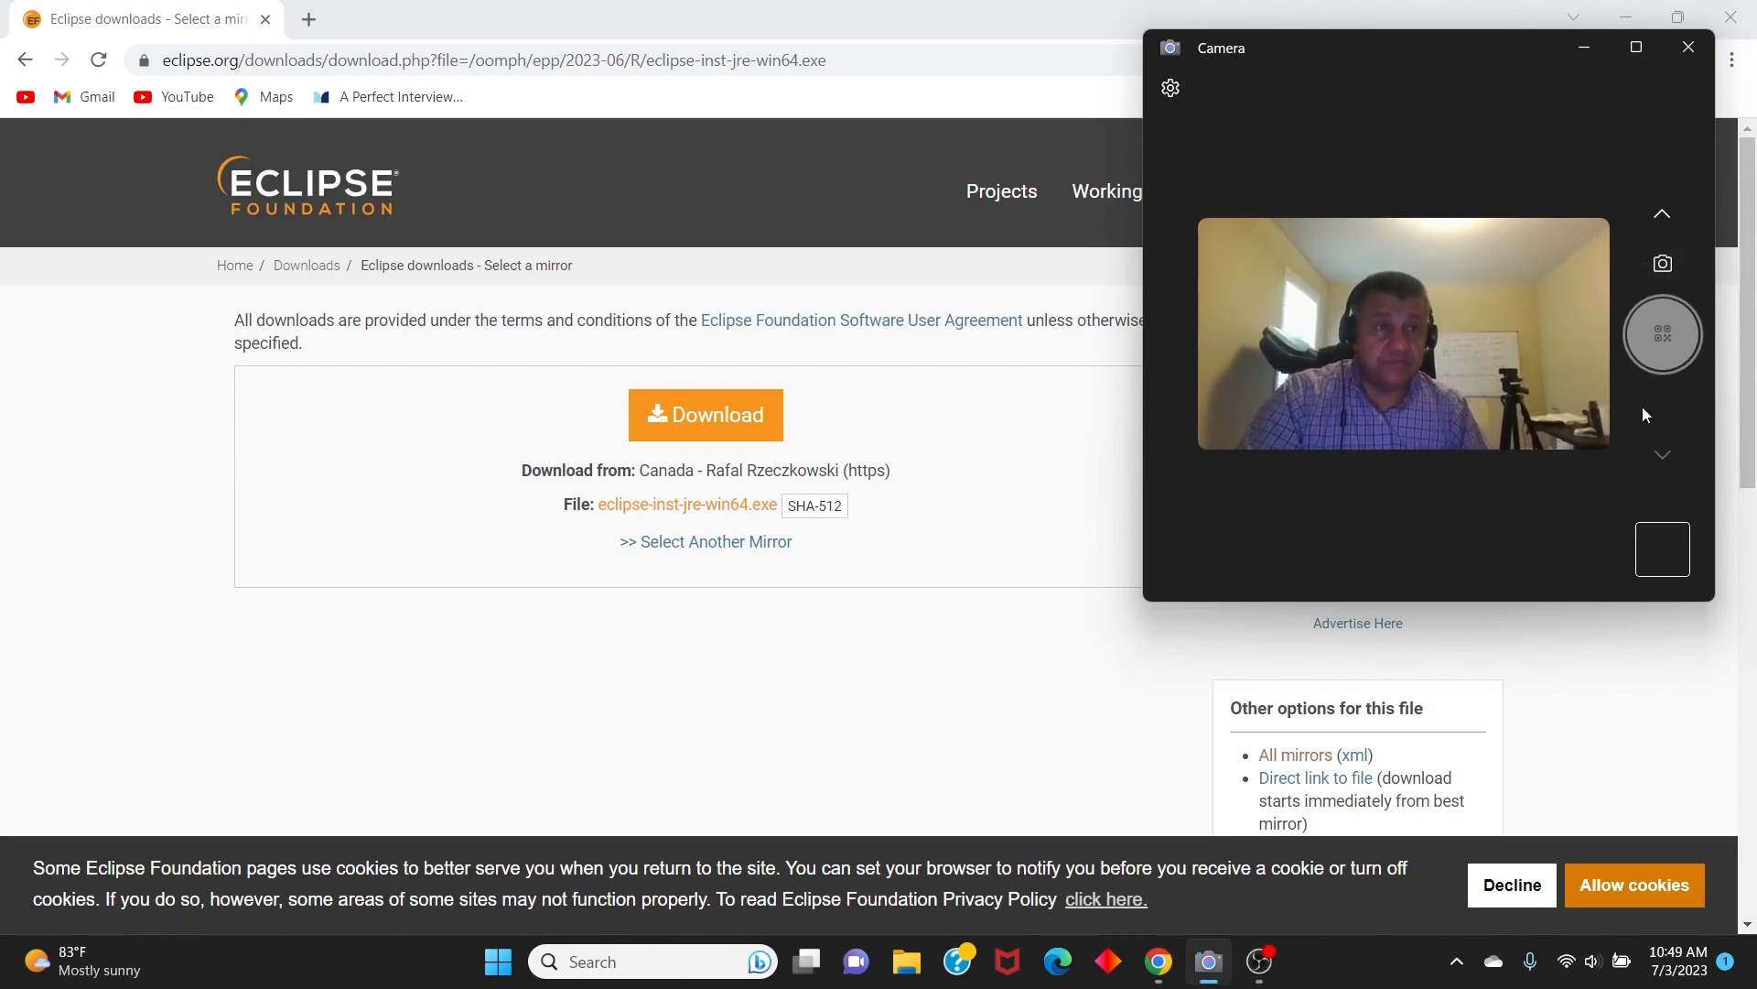
pyautogui.click(1585, 46)
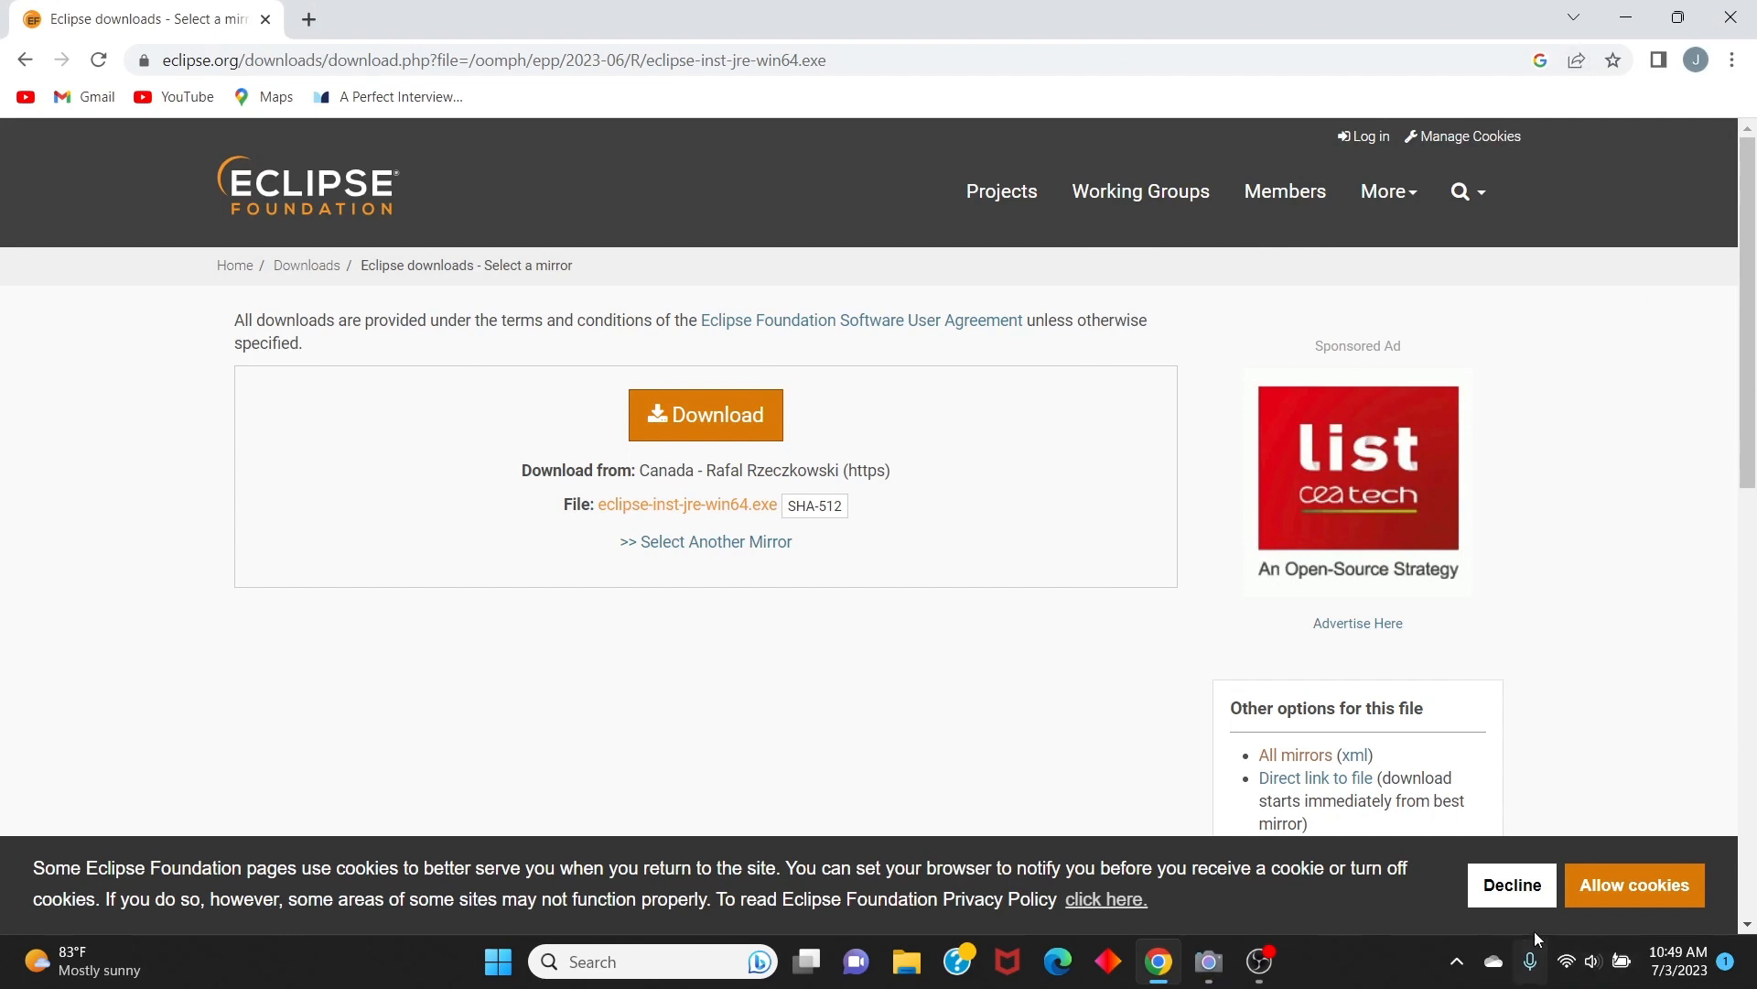
# Download eclipse-inst-jre-win64.exe from the offered mirror and run the Eclipse Installer
pyautogui.click(675, 434)
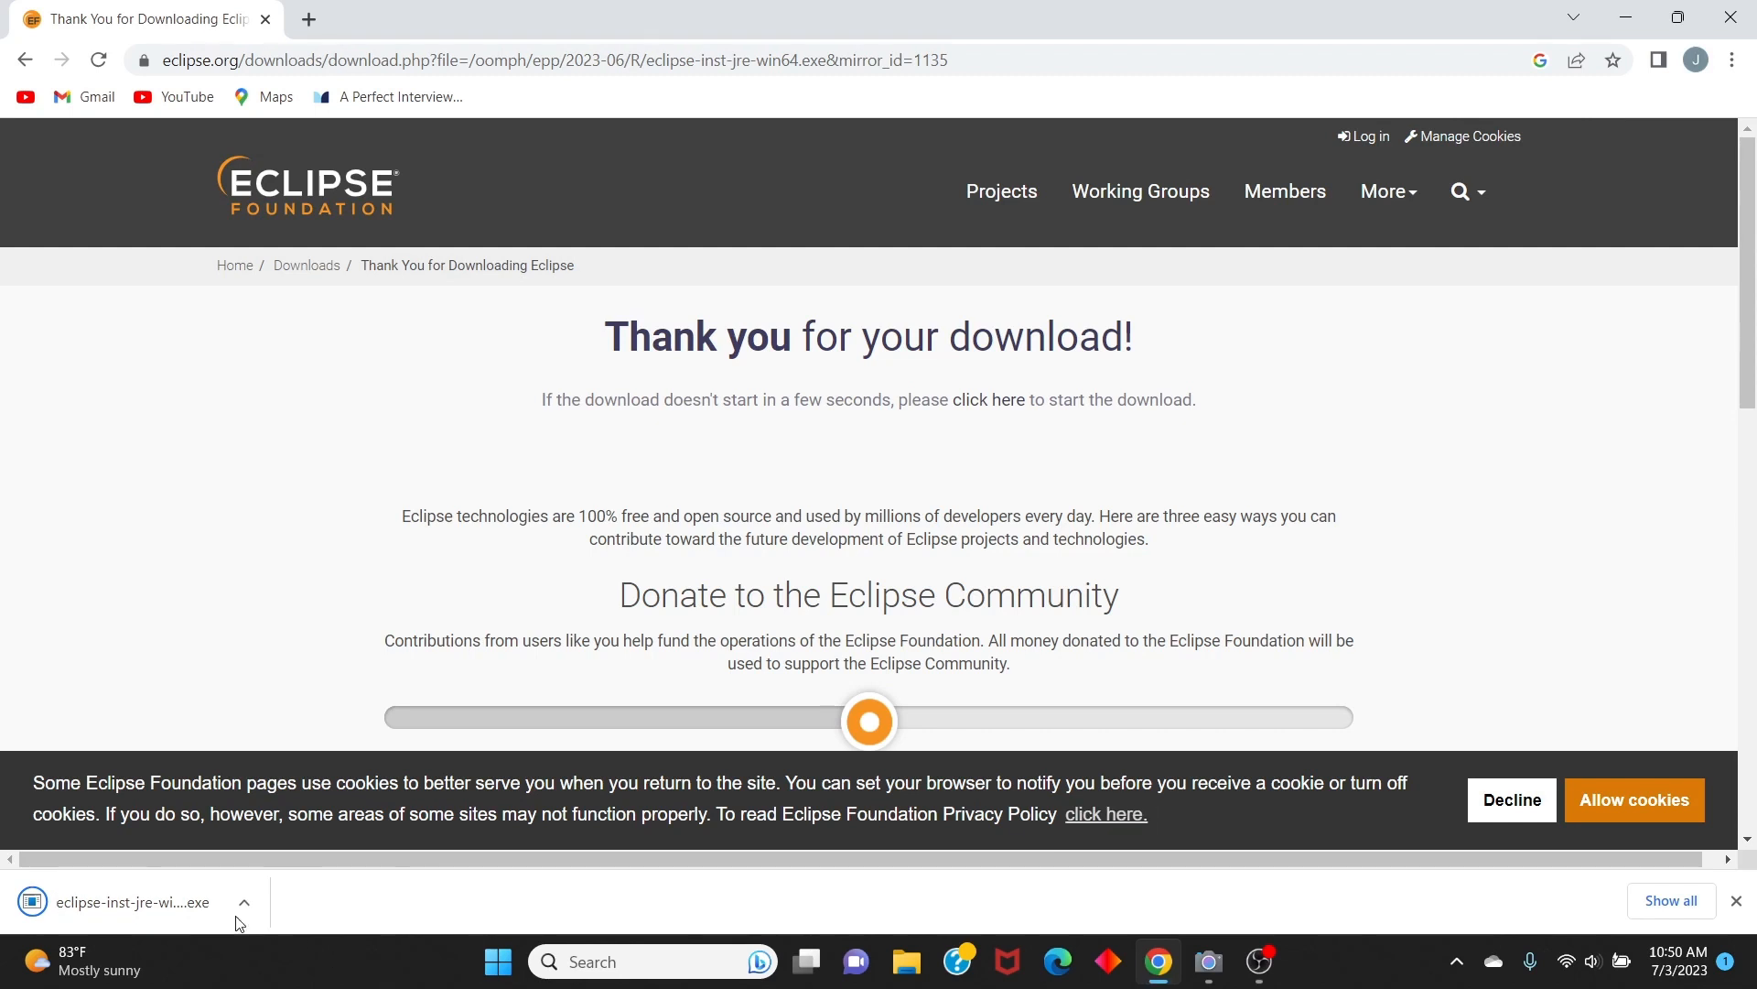
pyautogui.click(114, 914)
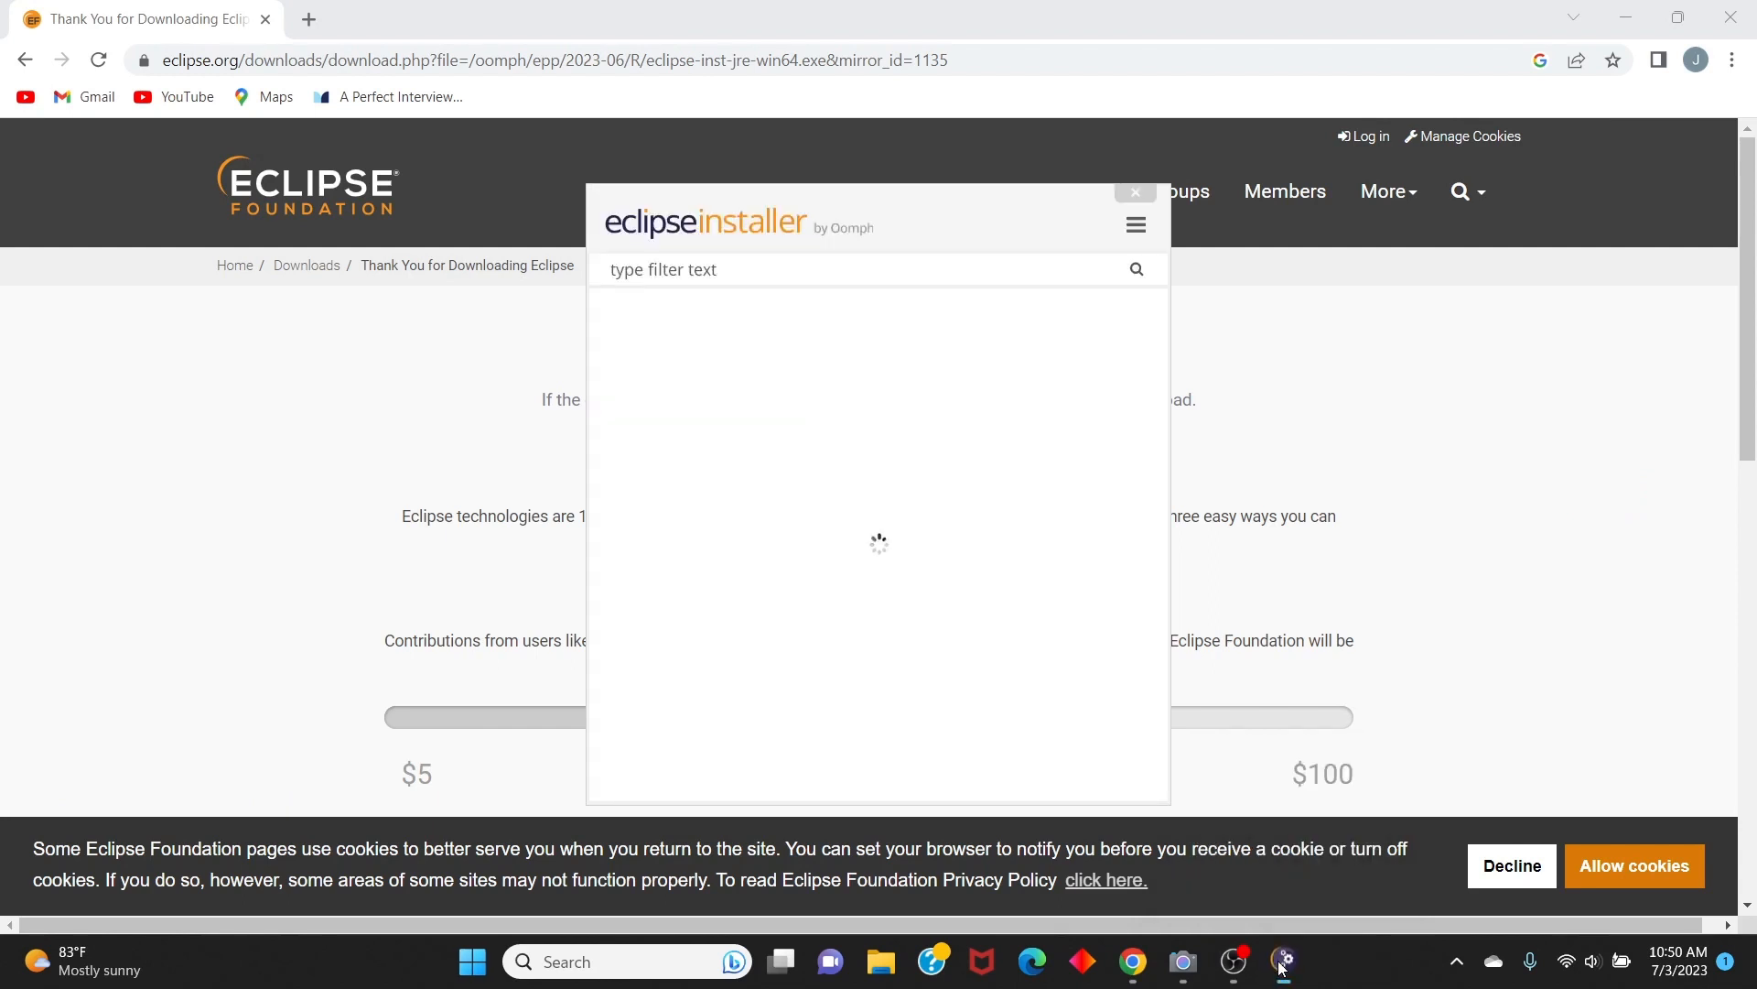
pyautogui.moveTo(1282, 967)
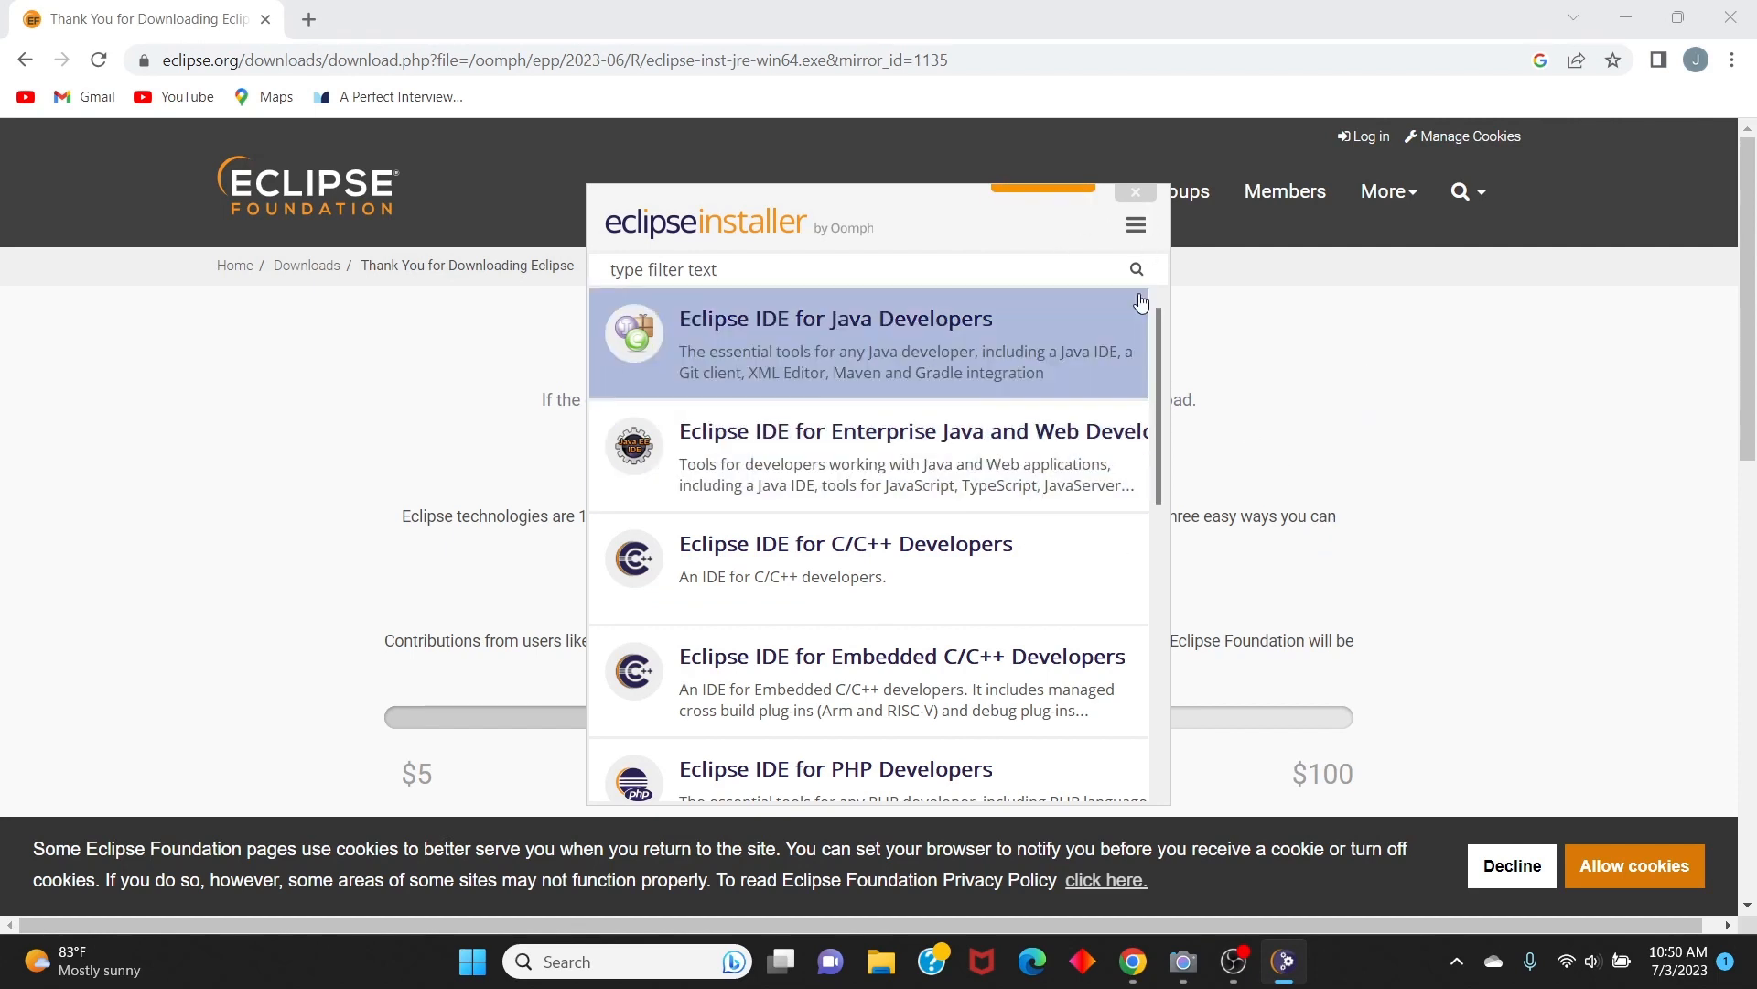
# Browse the Eclipse Installer's list of IDE packages, from Java Developers through Scout Developers
pyautogui.scroll(-4, 1143, 320)
pyautogui.scroll(-3, 1140, 345)
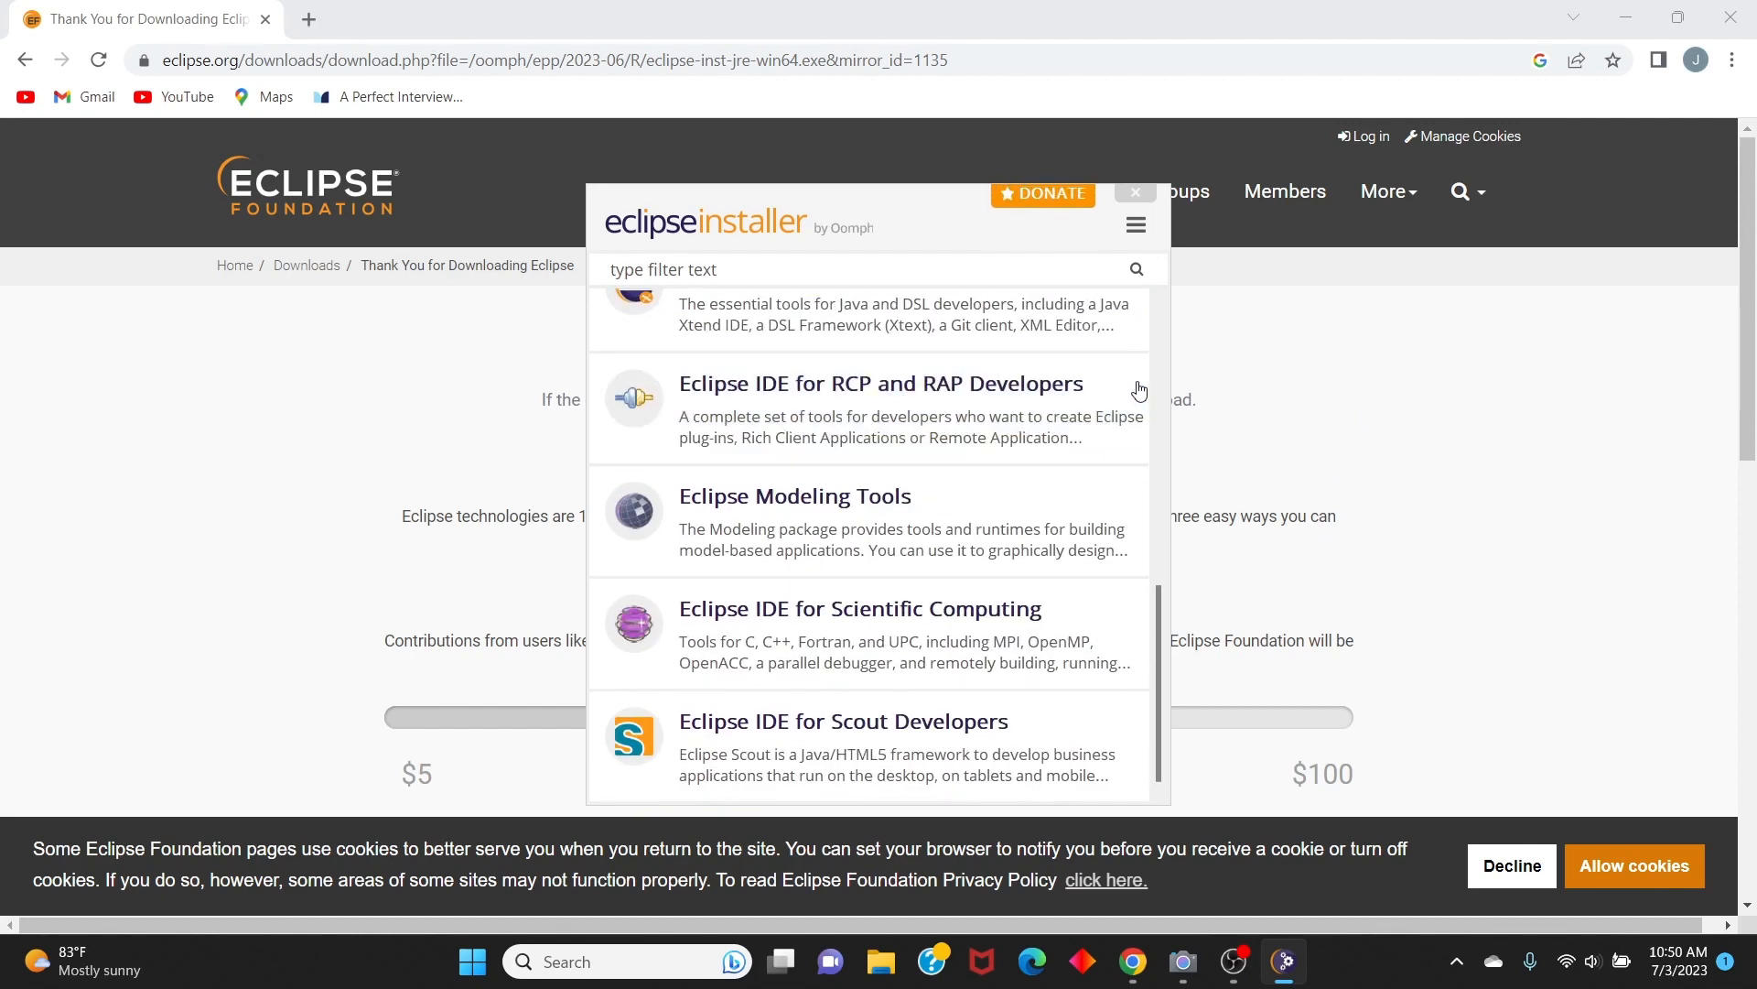
pyautogui.scroll(2, 1126, 392)
pyautogui.scroll(4, 1121, 395)
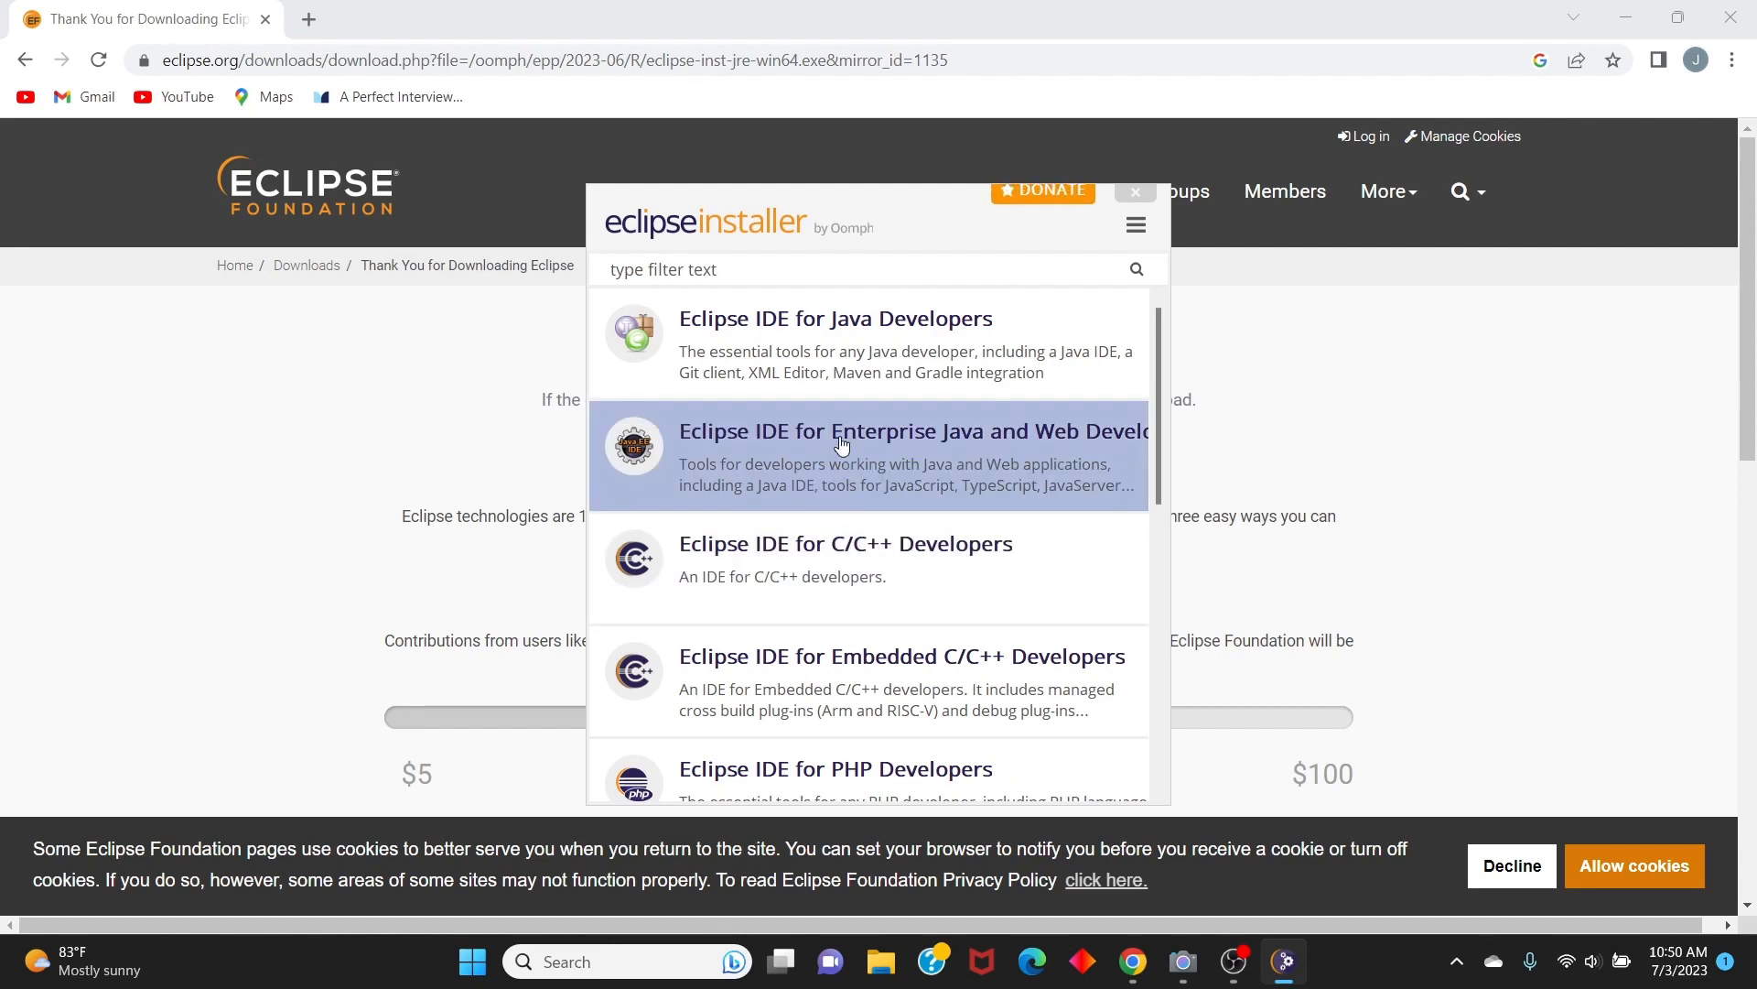
pyautogui.scroll(-5, 958, 644)
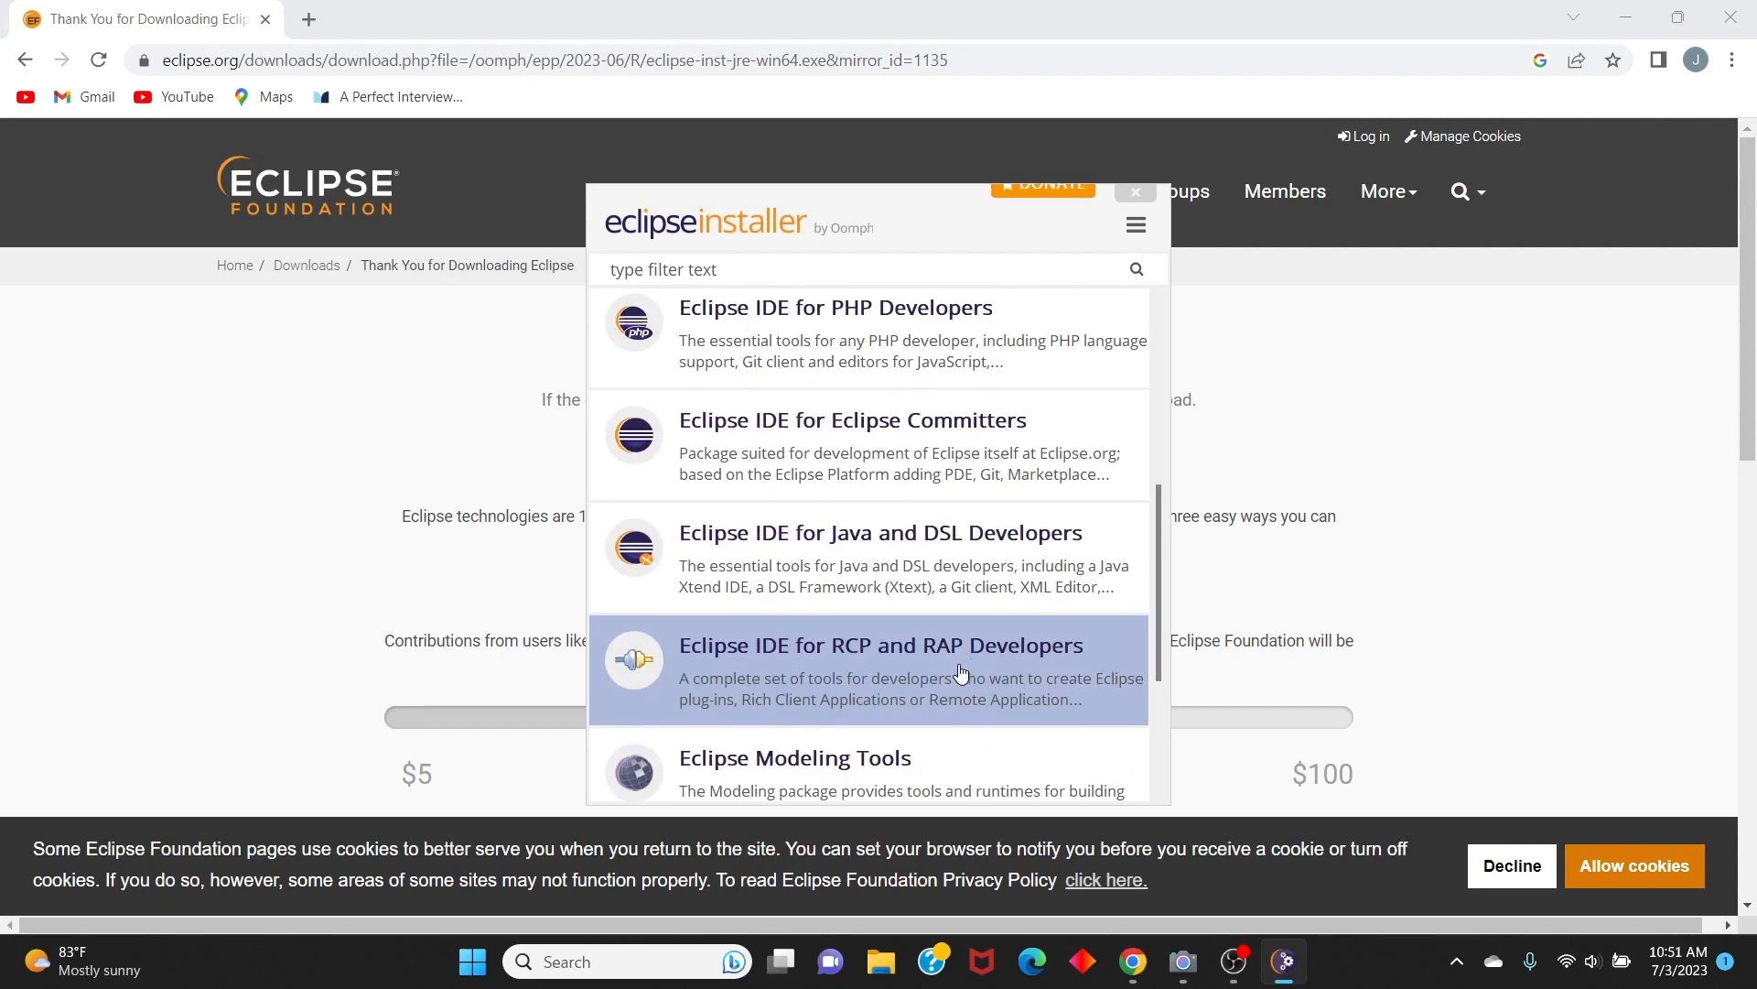
pyautogui.scroll(-2, 956, 673)
pyautogui.scroll(-1, 959, 673)
pyautogui.scroll(7, 959, 652)
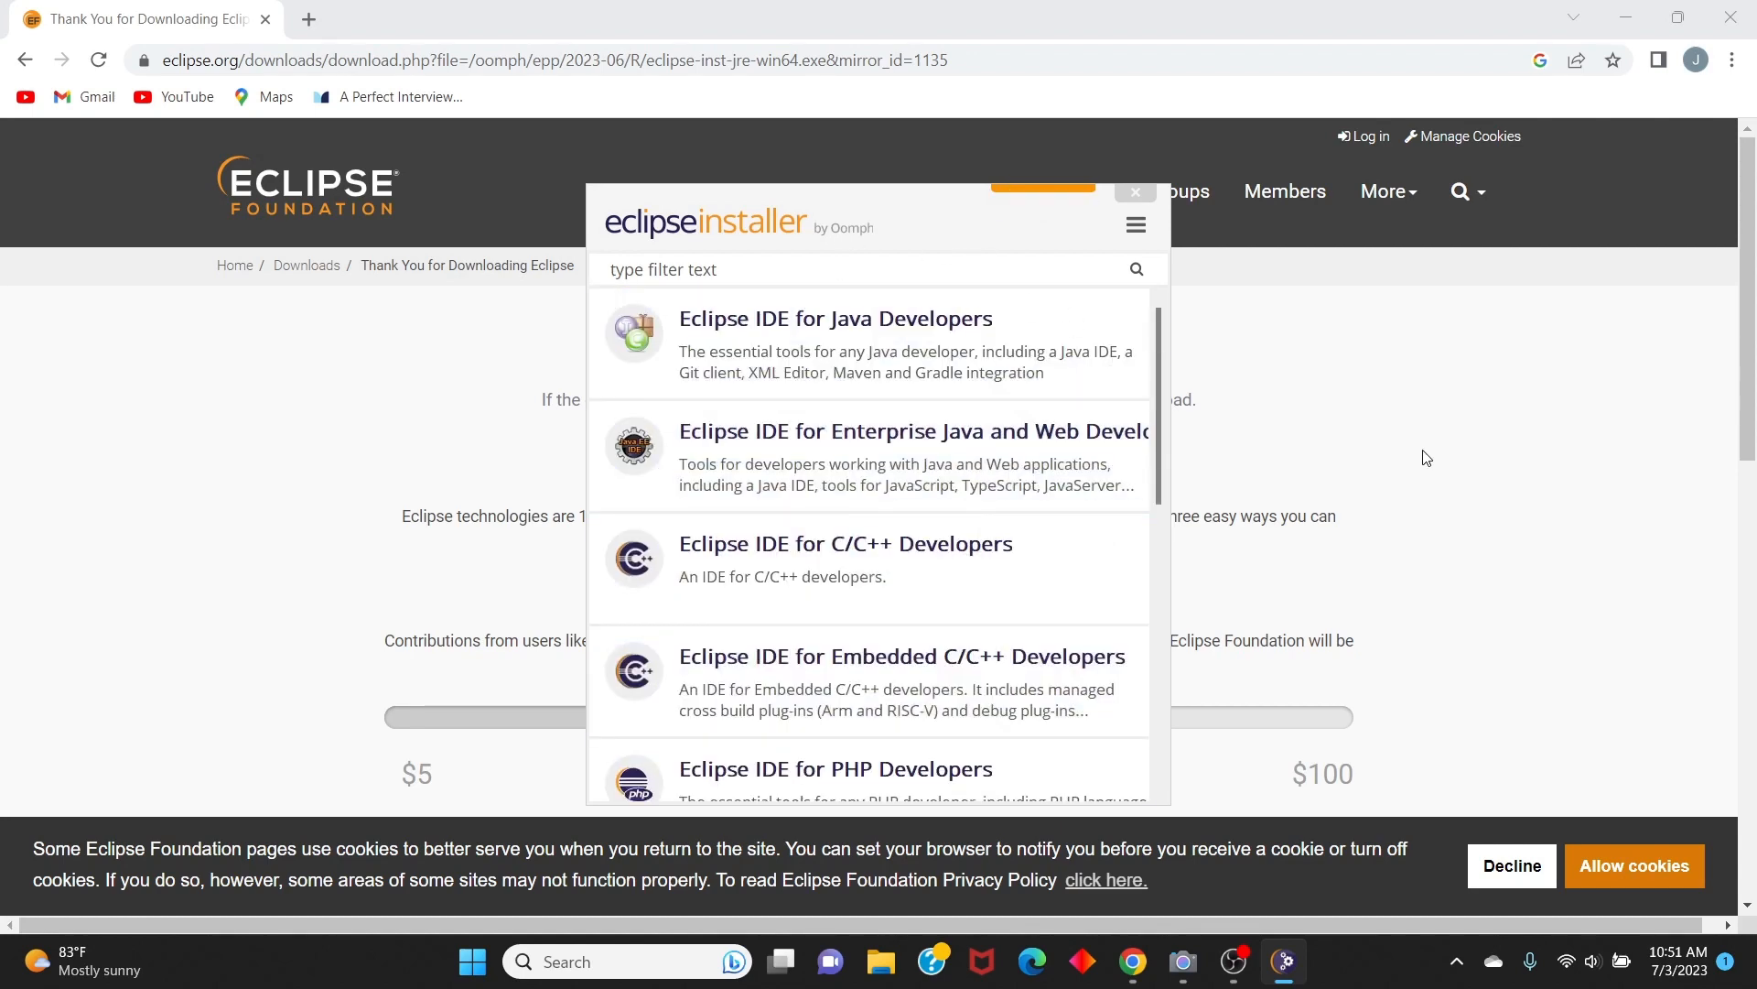
# Install Eclipse IDE for Java Developers using the jdk-20 VM and default options, accepting the Eclipse Foundation Software User Agreement
pyautogui.click(855, 317)
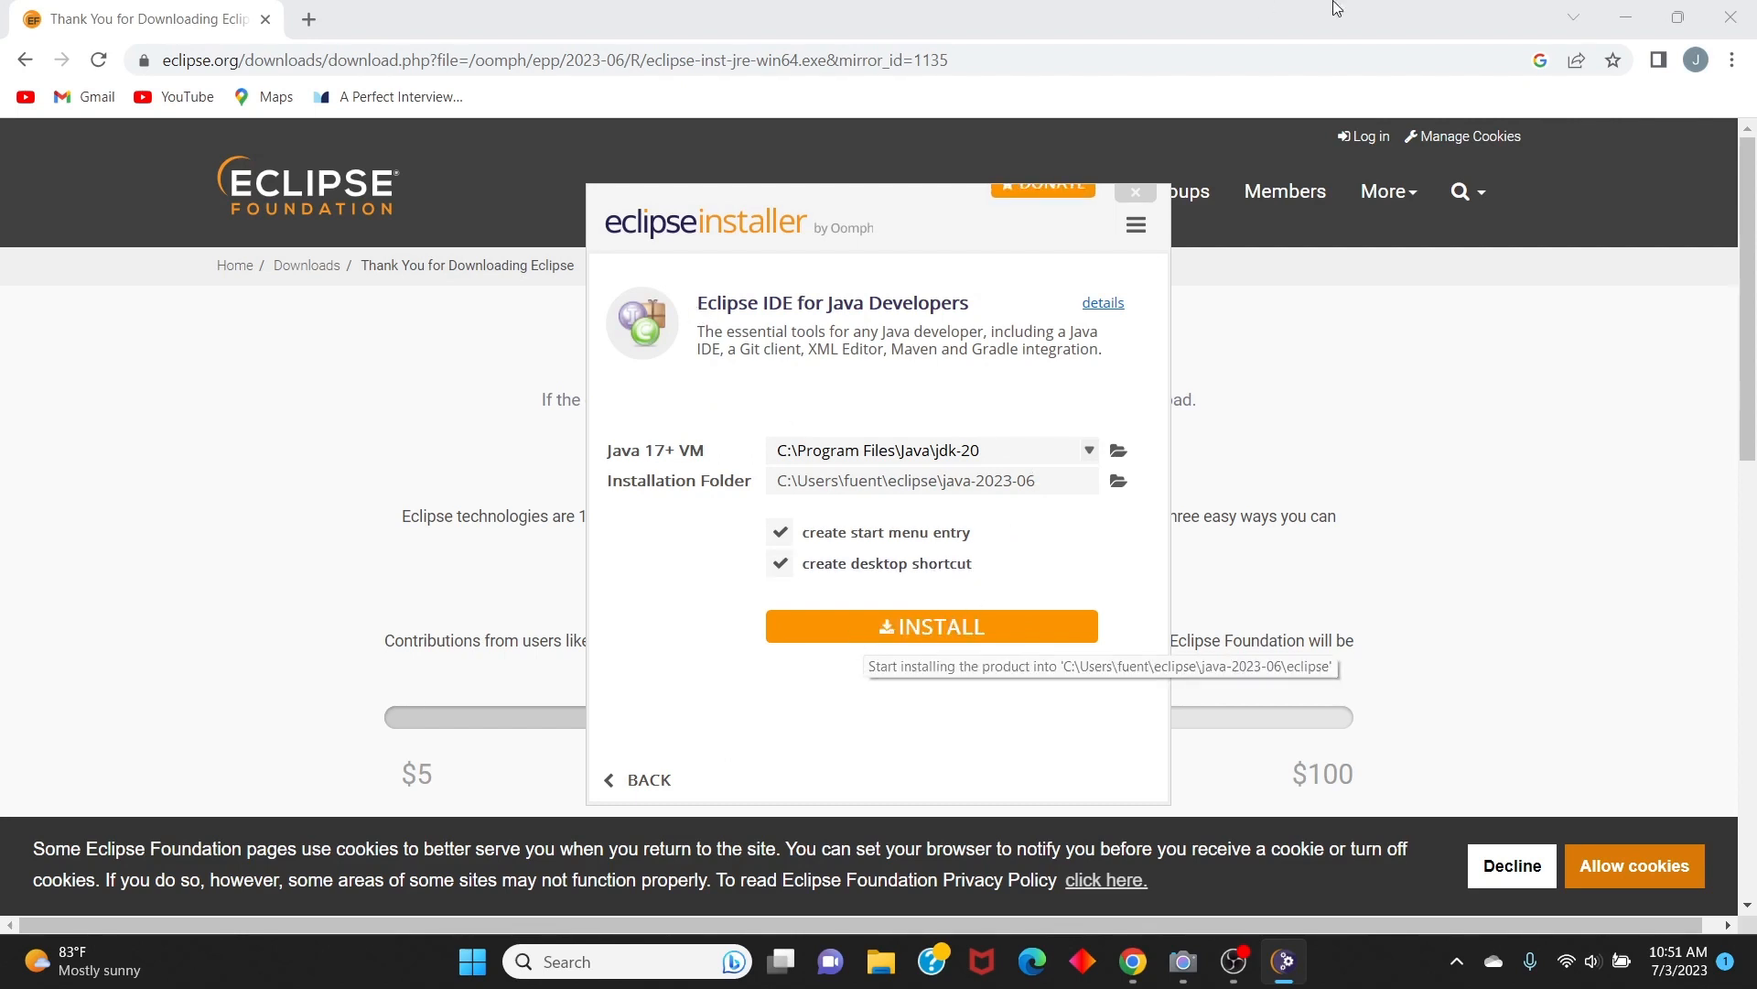
pyautogui.click(610, 781)
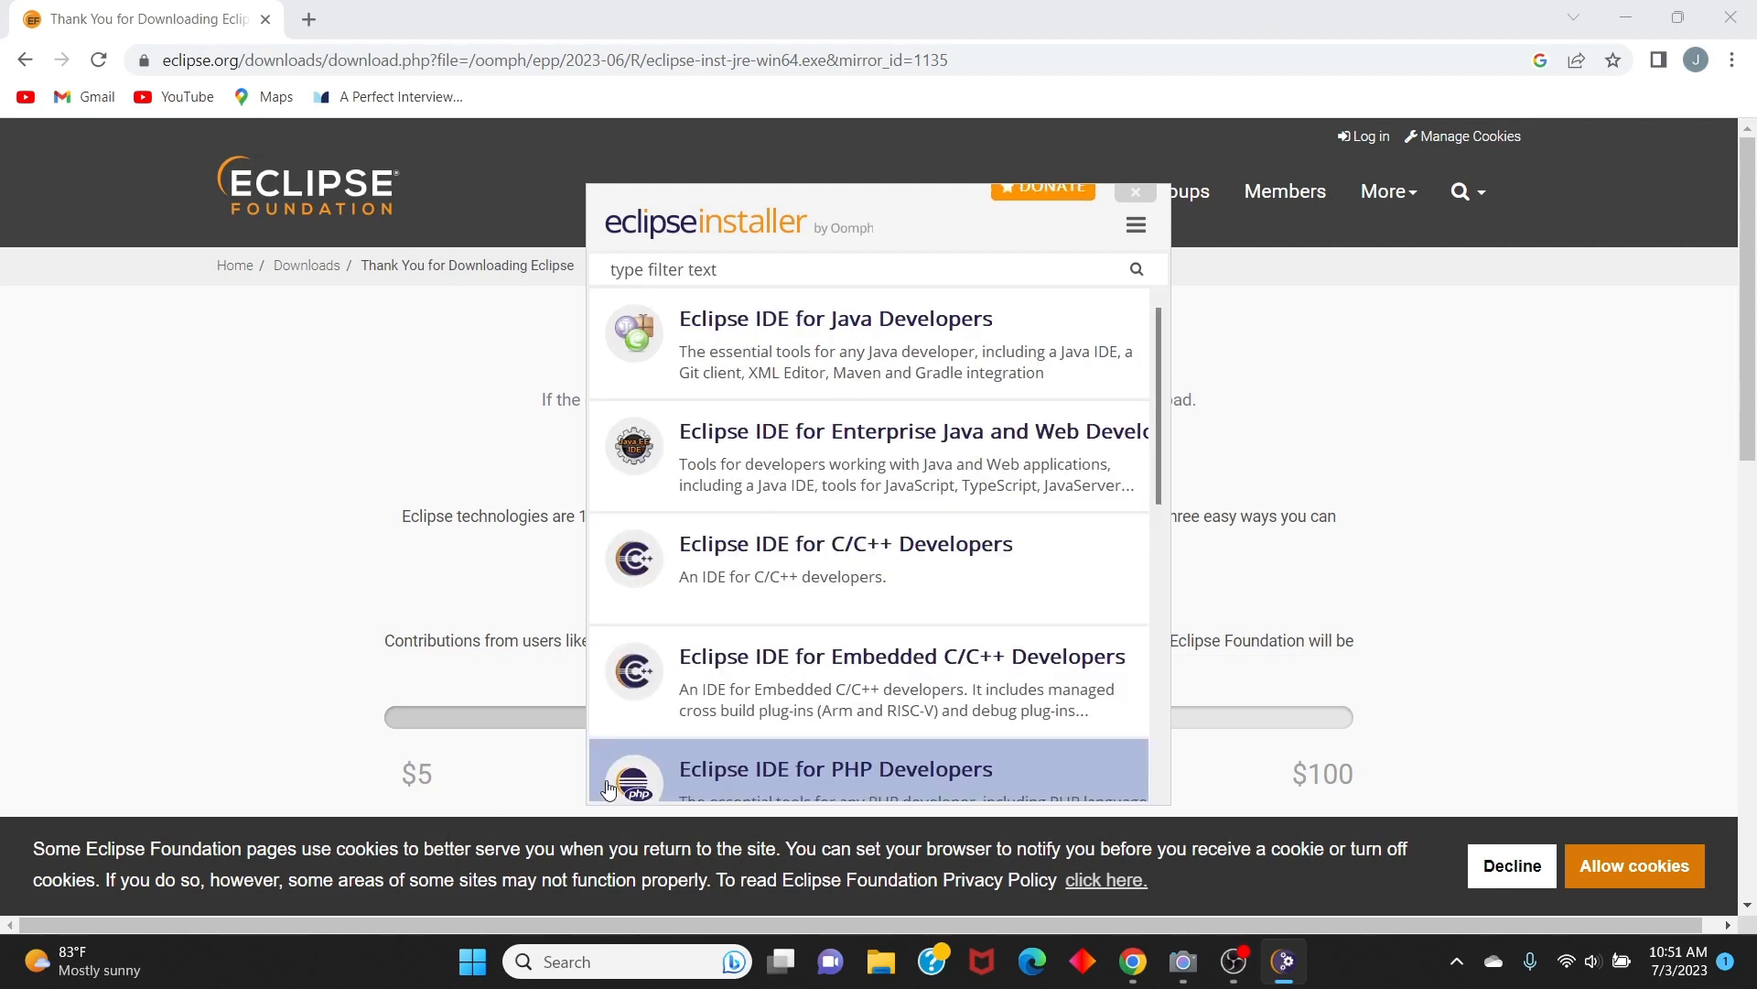
pyautogui.click(872, 340)
pyautogui.click(929, 624)
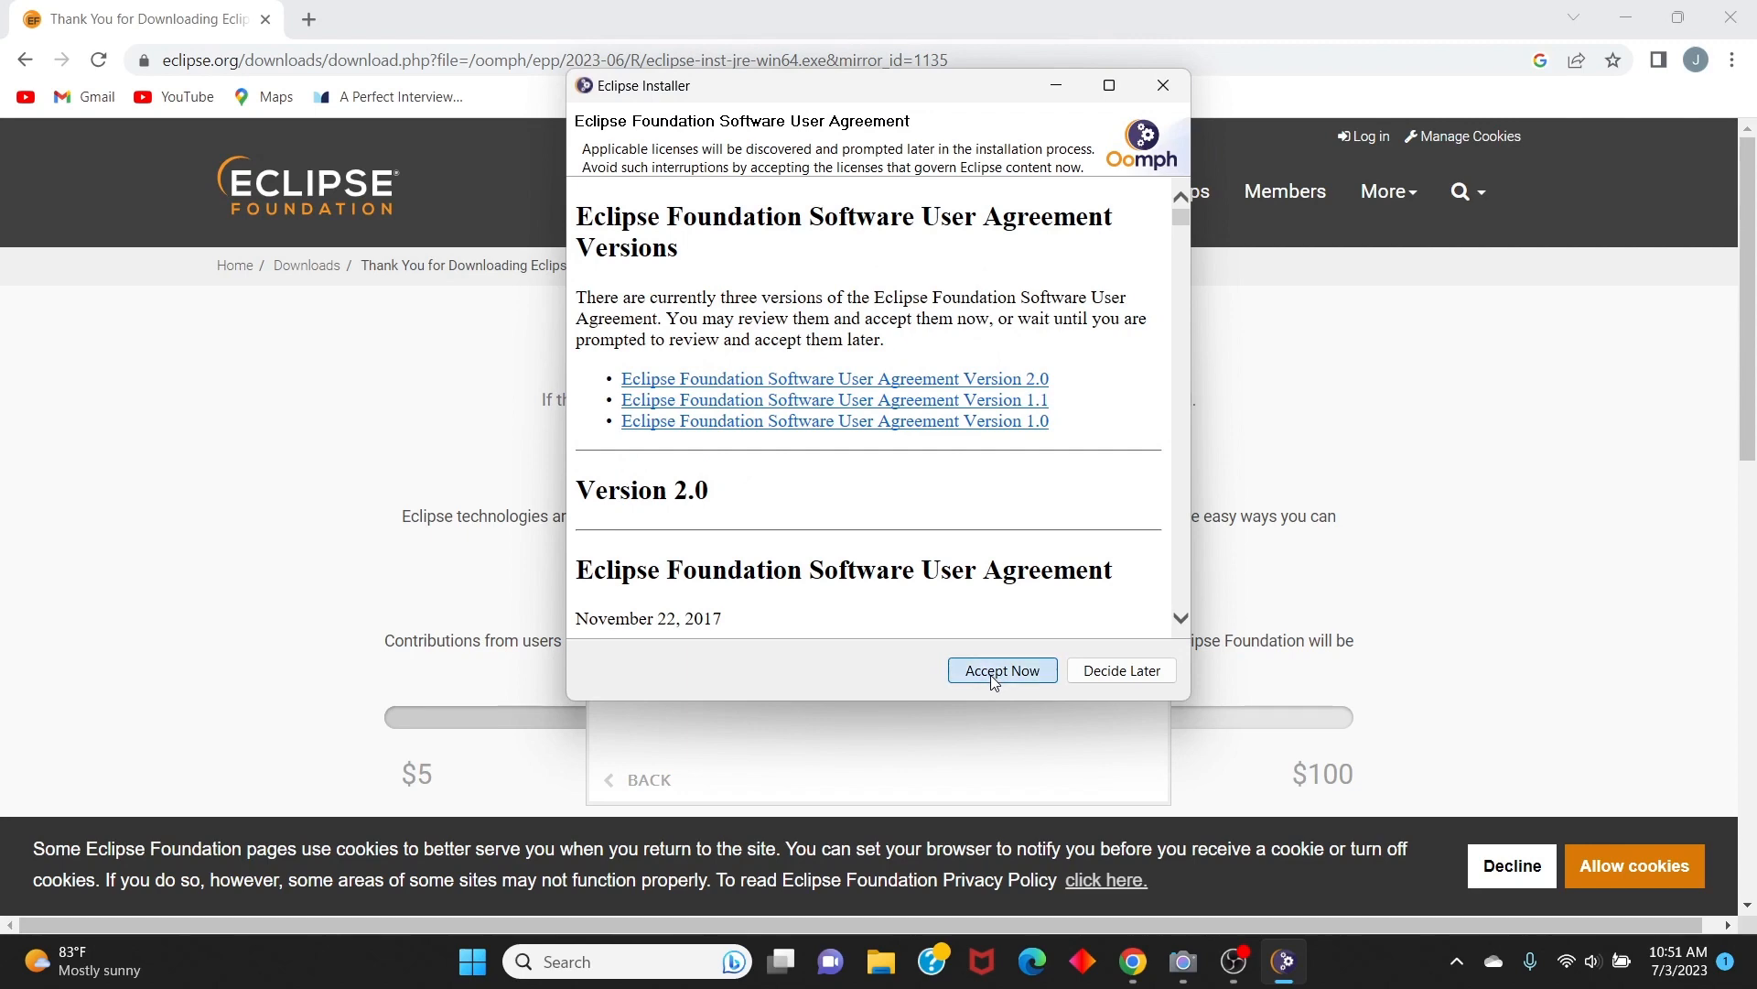
pyautogui.click(1002, 671)
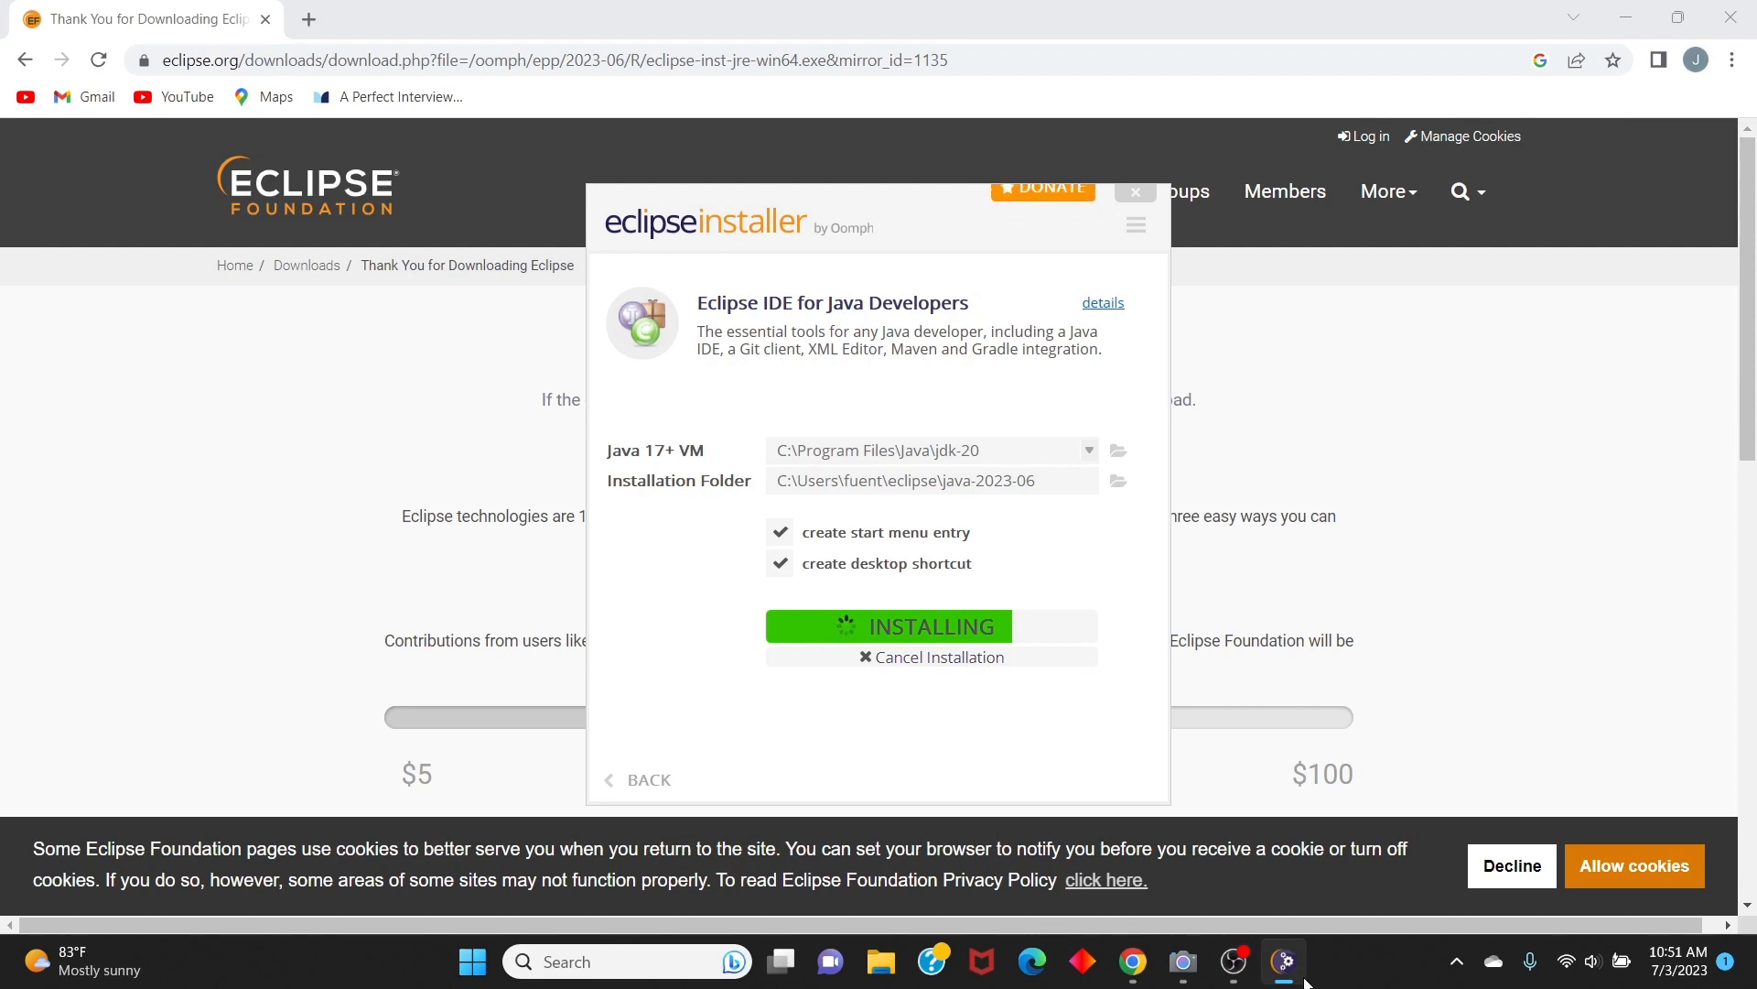
# Minimize the browser and launch the installed Eclipse IDE with the default eclipse-workspace directory as its workspace
pyautogui.click(1176, 966)
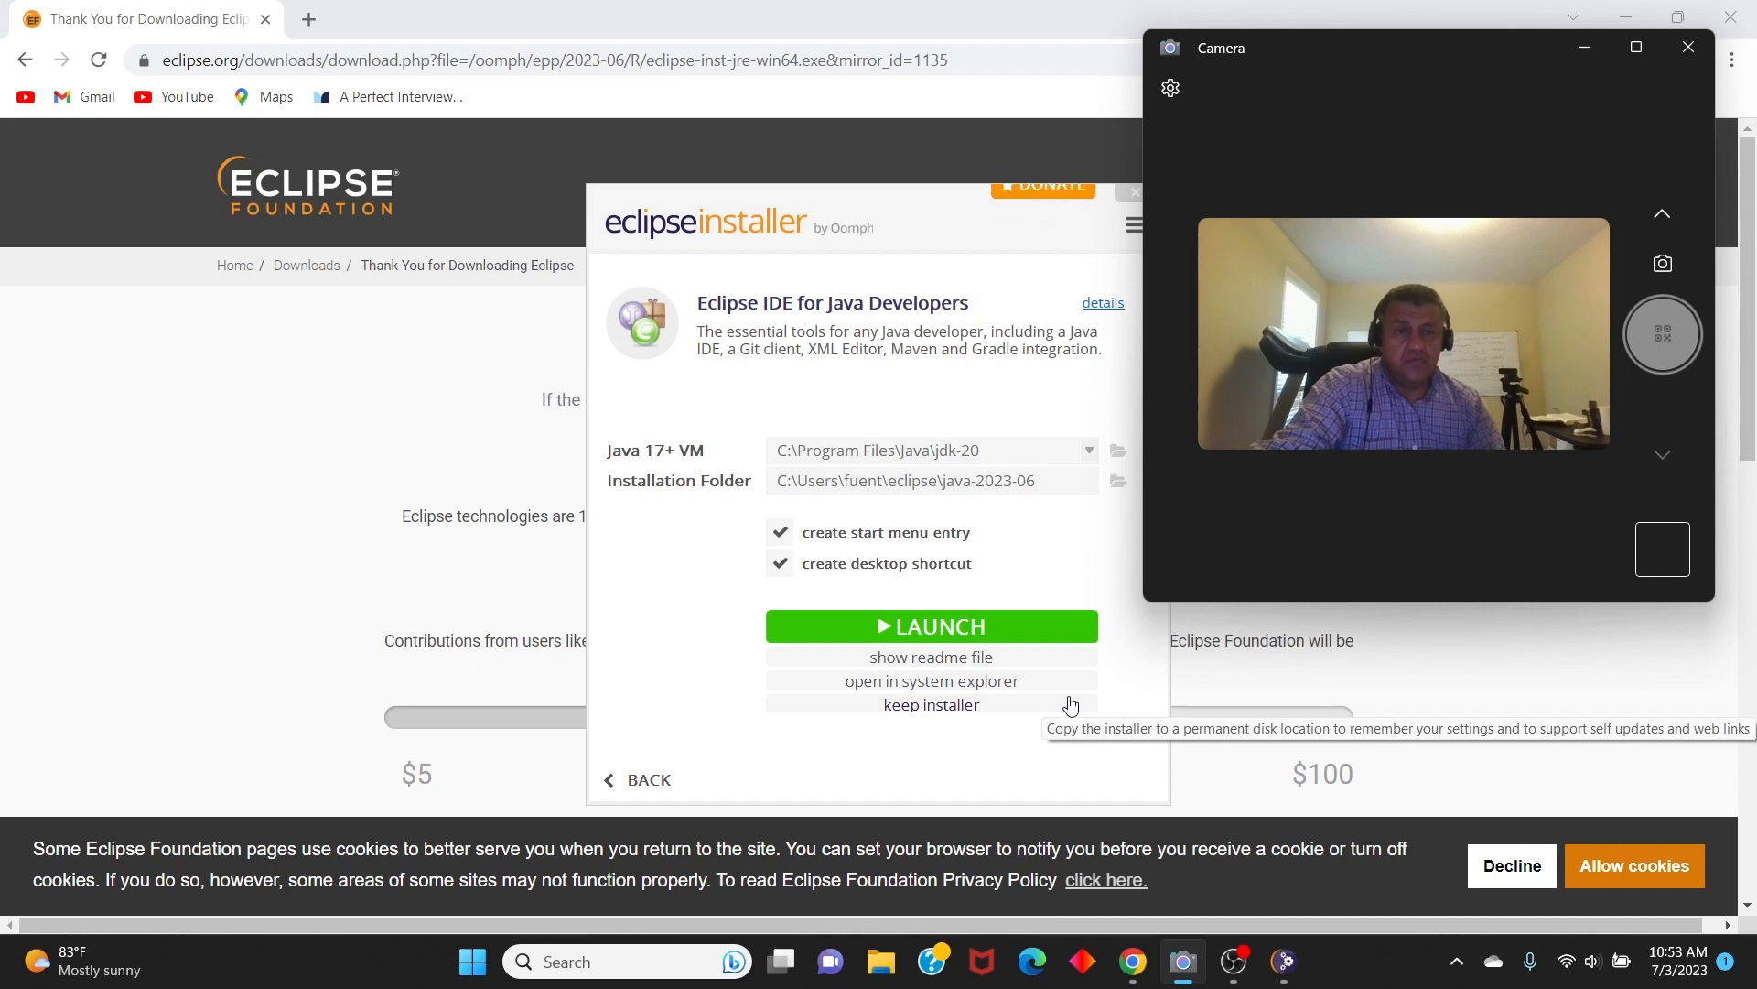
pyautogui.click(950, 627)
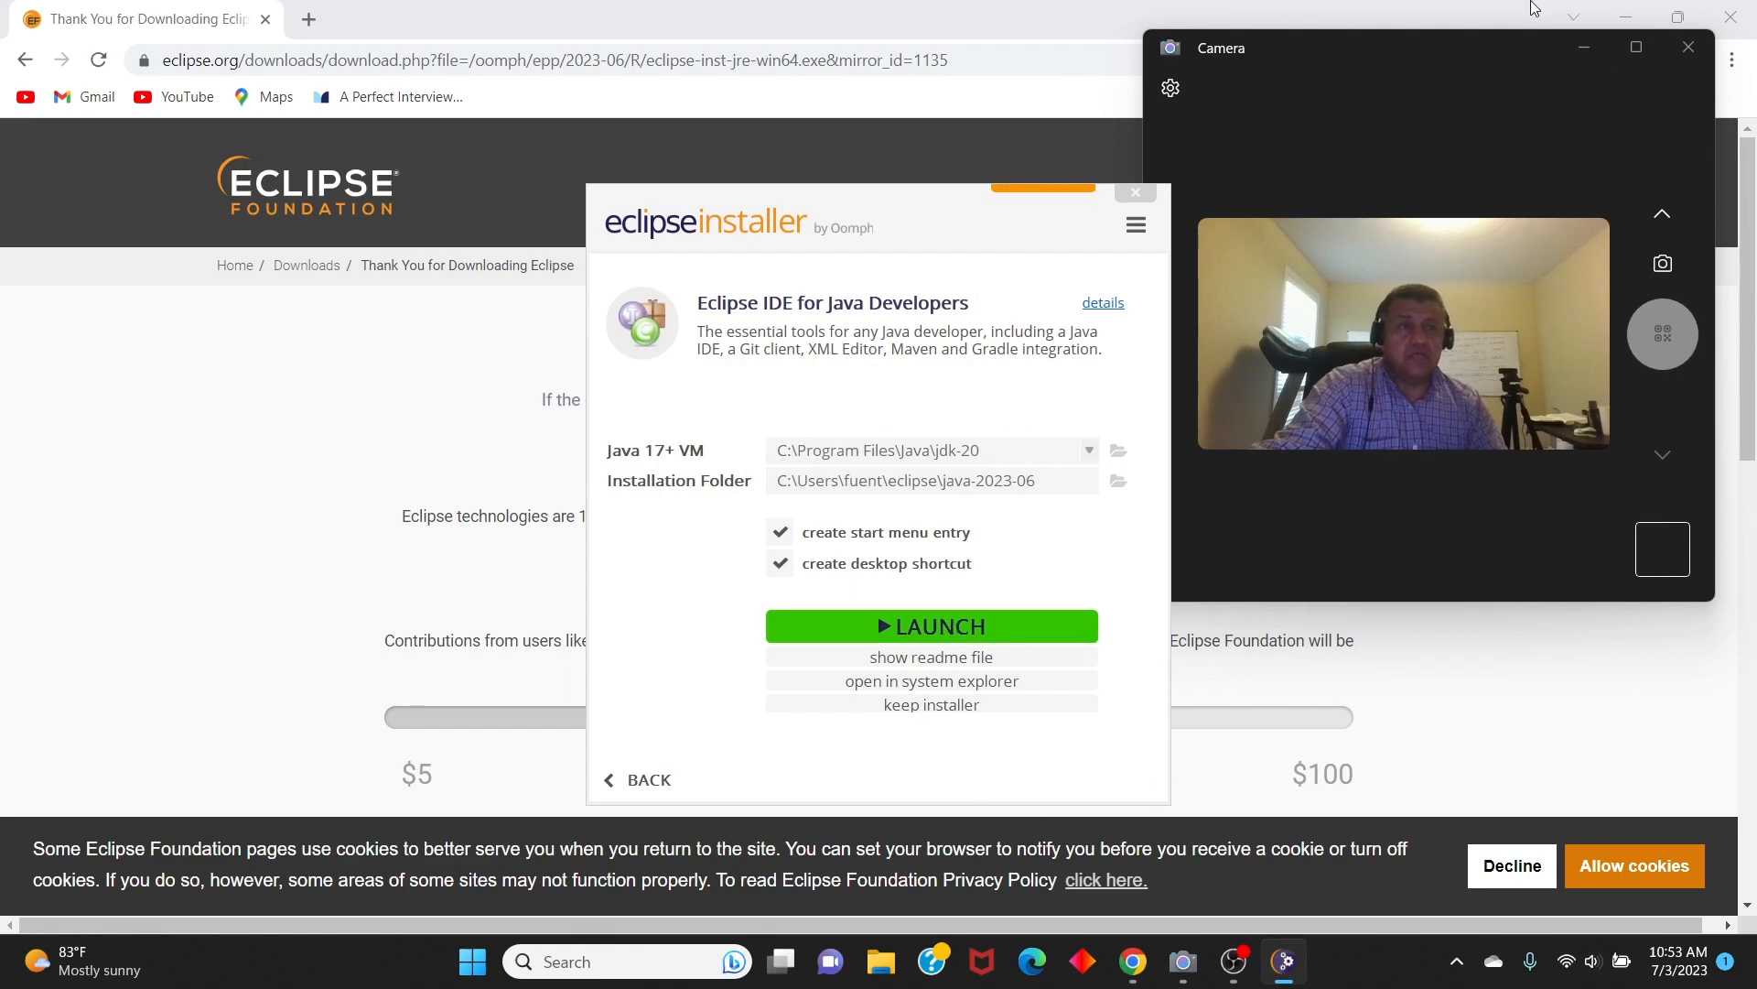
pyautogui.click(1624, 14)
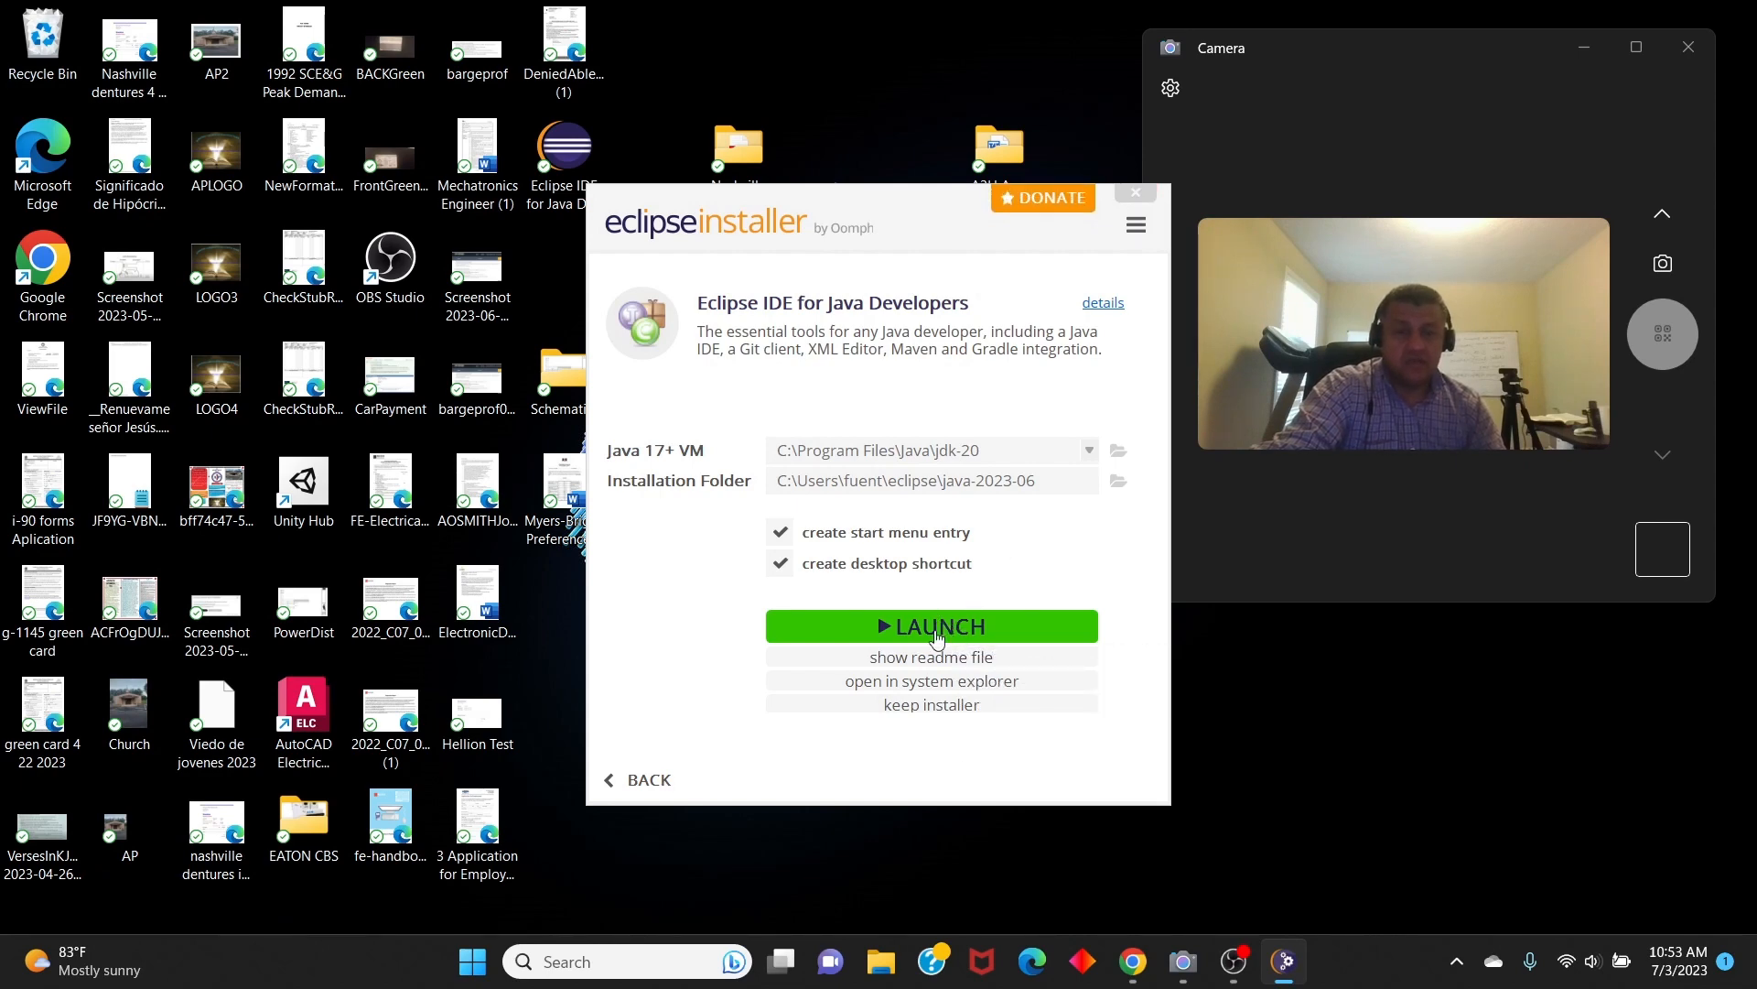
pyautogui.click(938, 630)
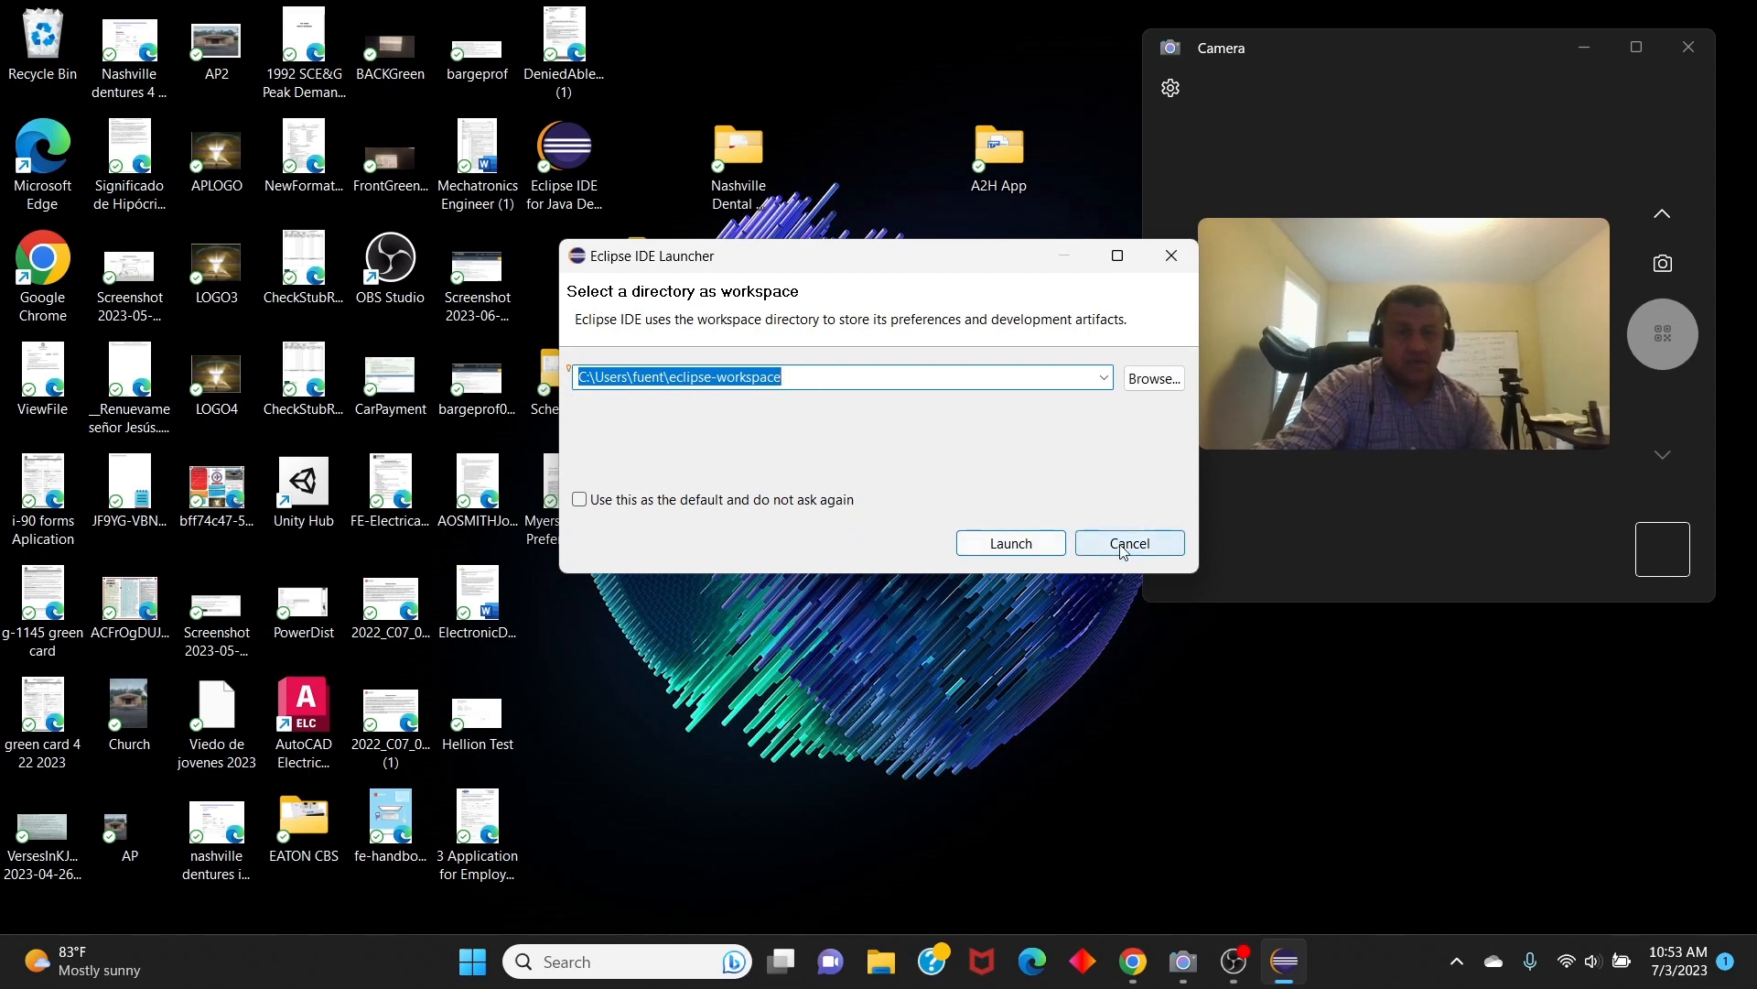
pyautogui.click(1004, 549)
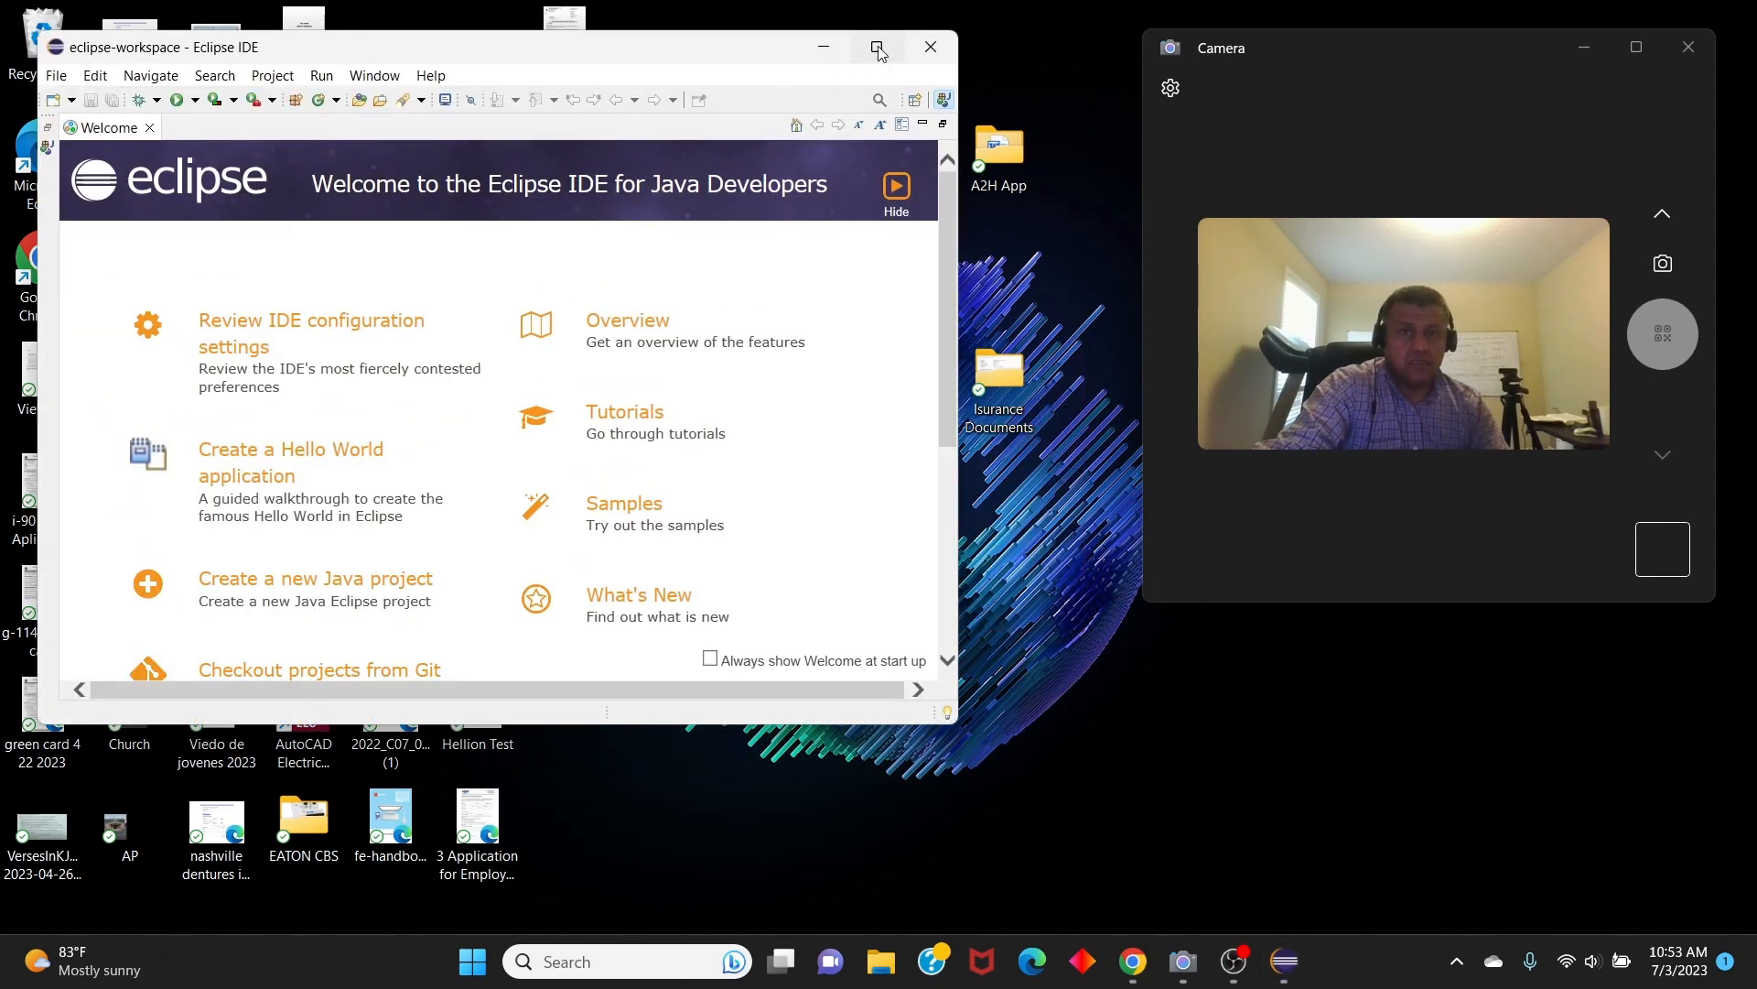
# Decline the cookies on the Eclipse Foundation Donate page and close the Chrome window
pyautogui.moveTo(876, 47)
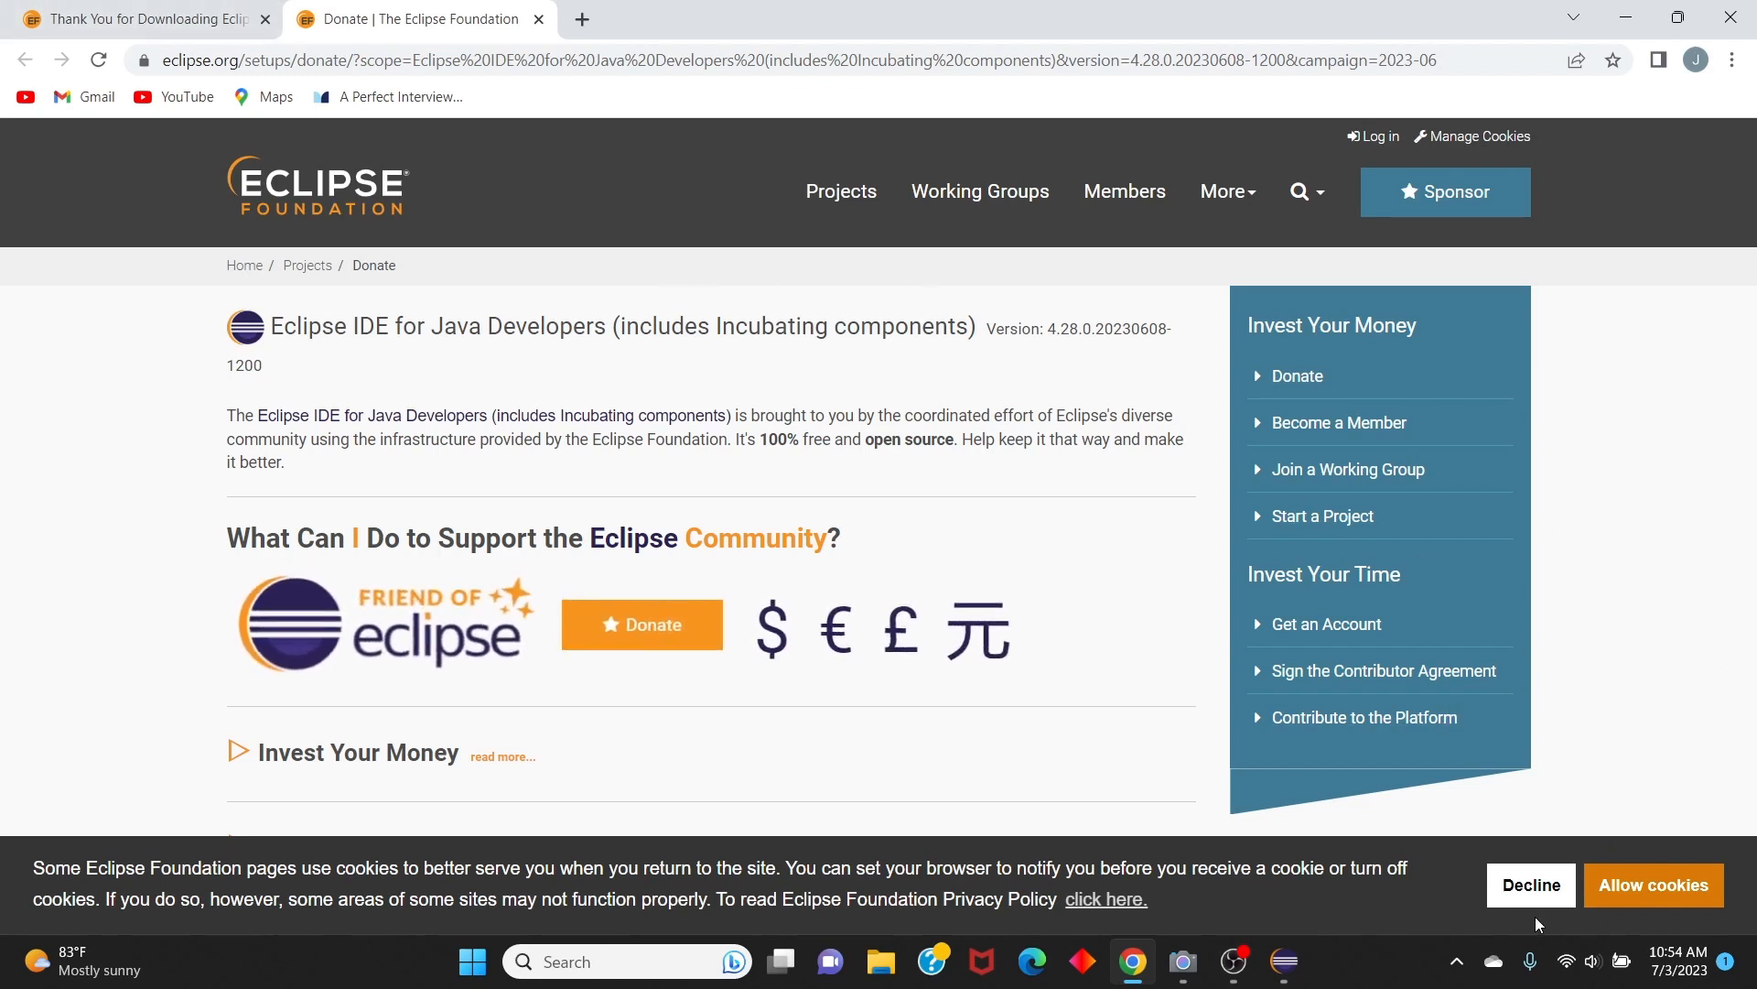
pyautogui.moveTo(1525, 896); pyautogui.dragTo(1556, 888)
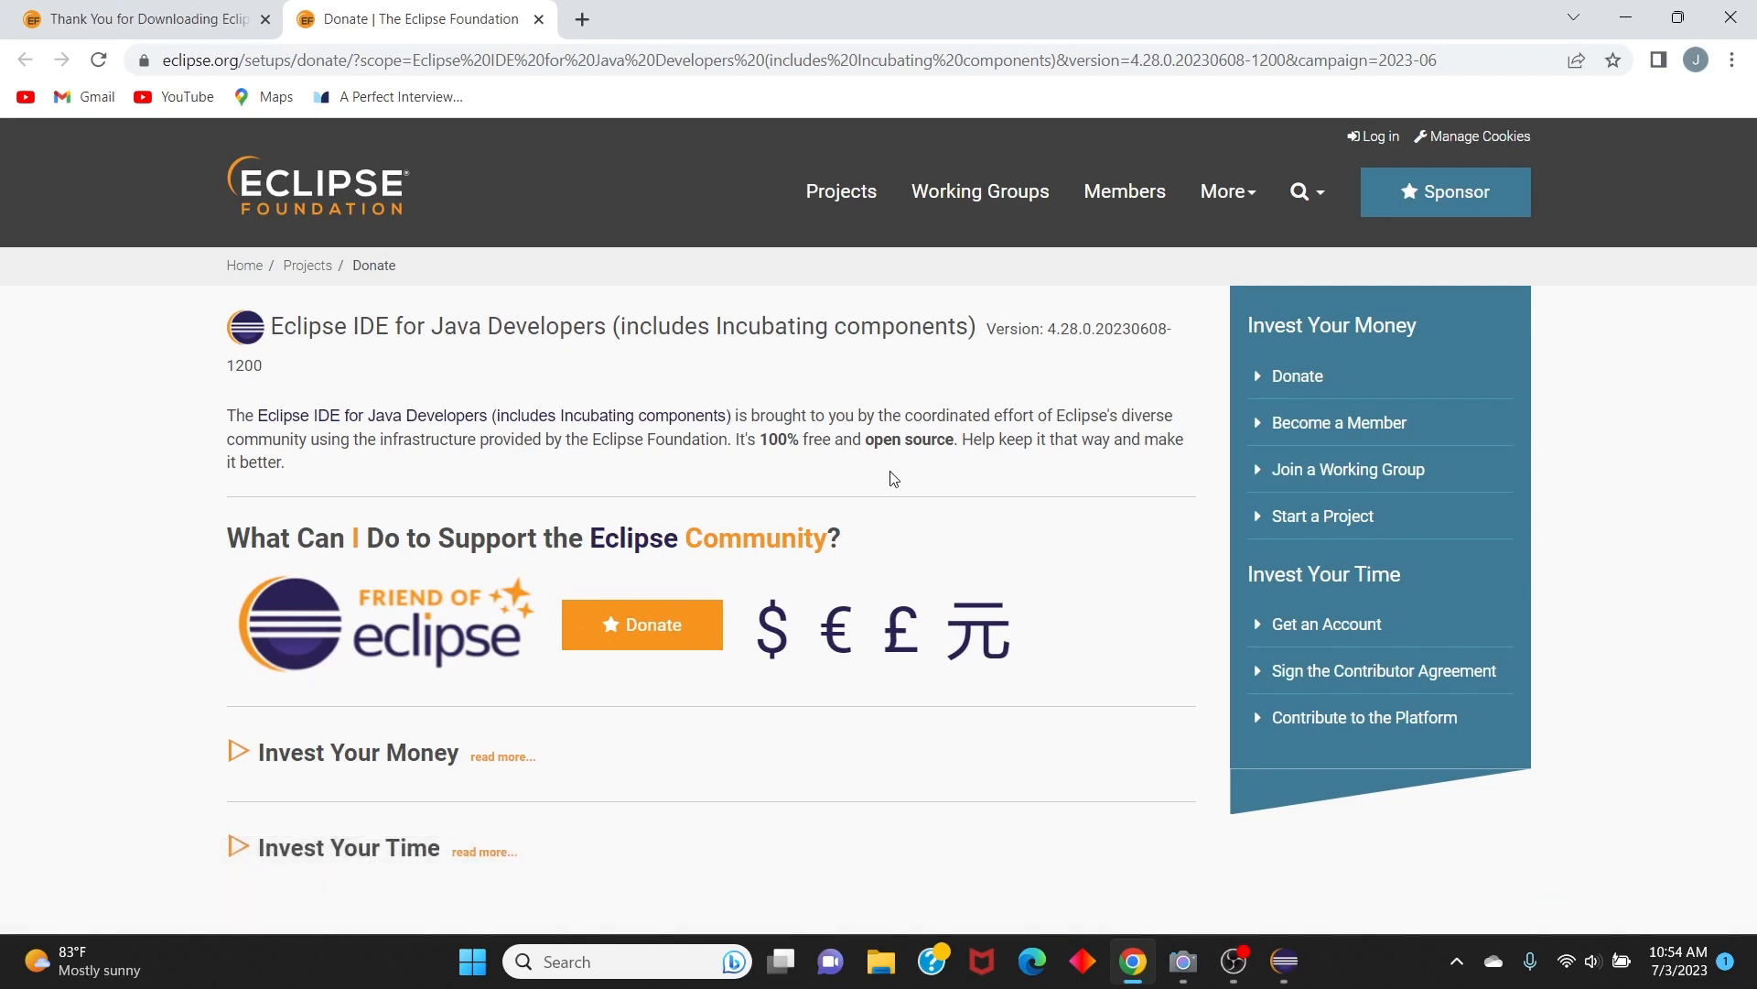
pyautogui.click(1730, 17)
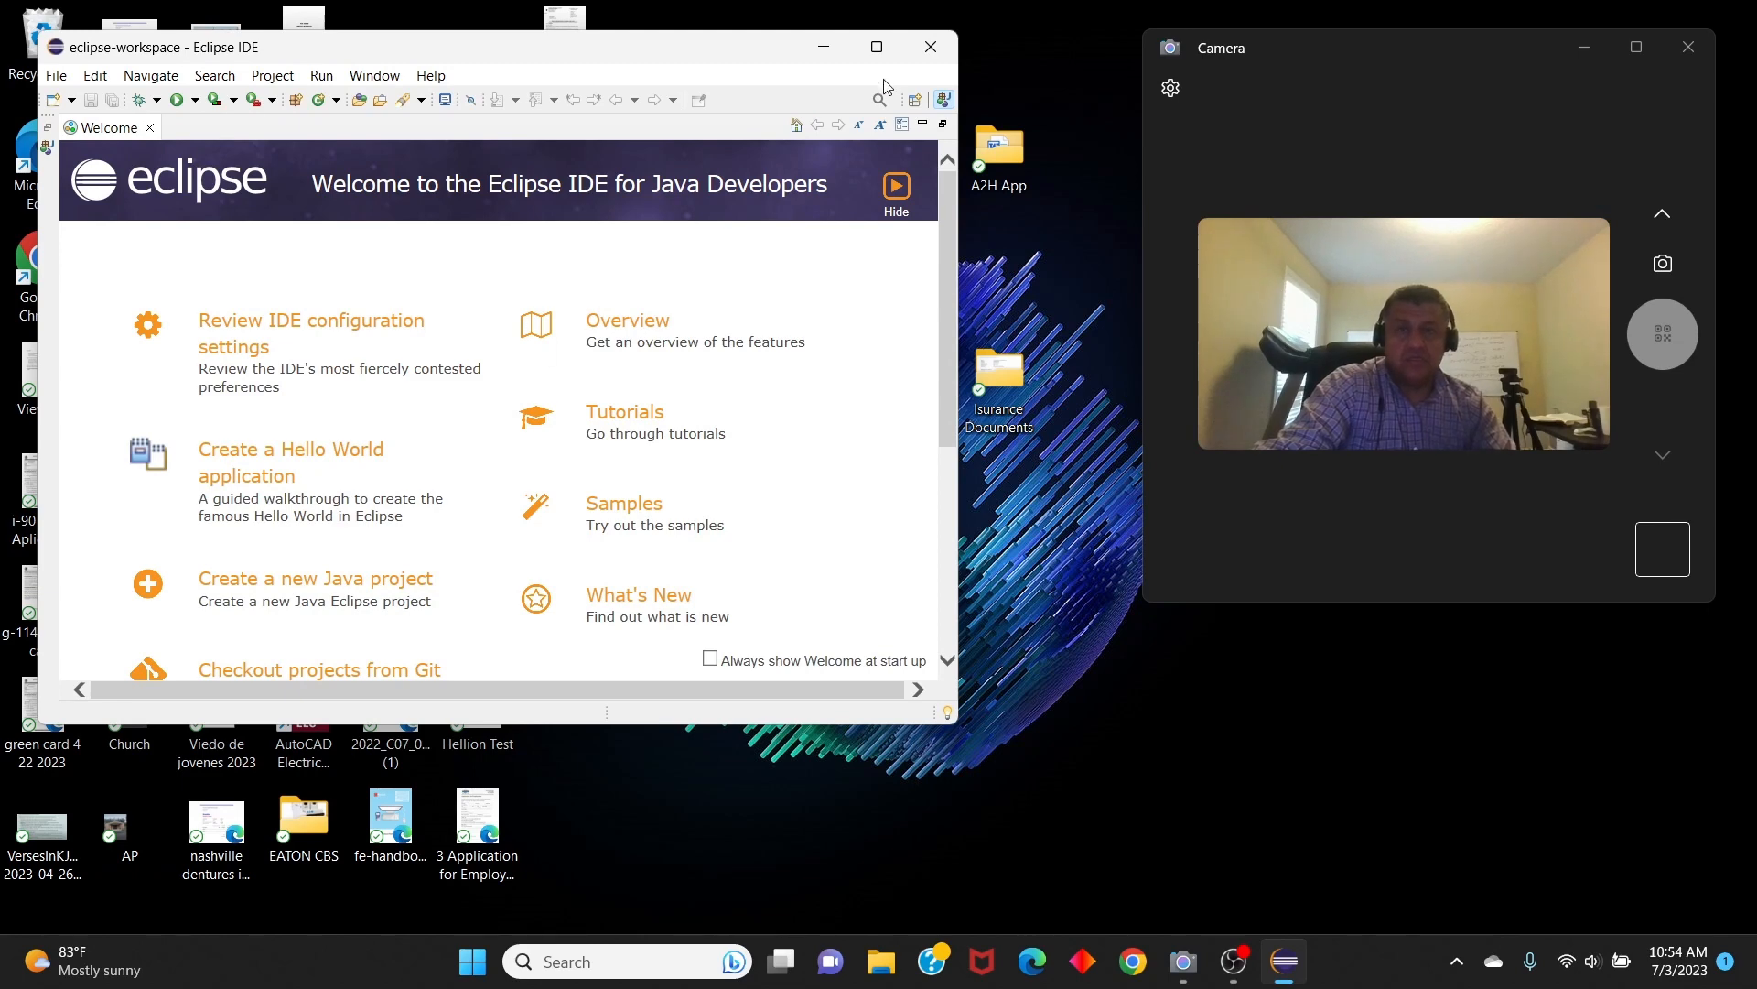
# Maximize the Eclipse IDE window to look over its Welcome page options, and minimize it to the desktop
pyautogui.click(877, 46)
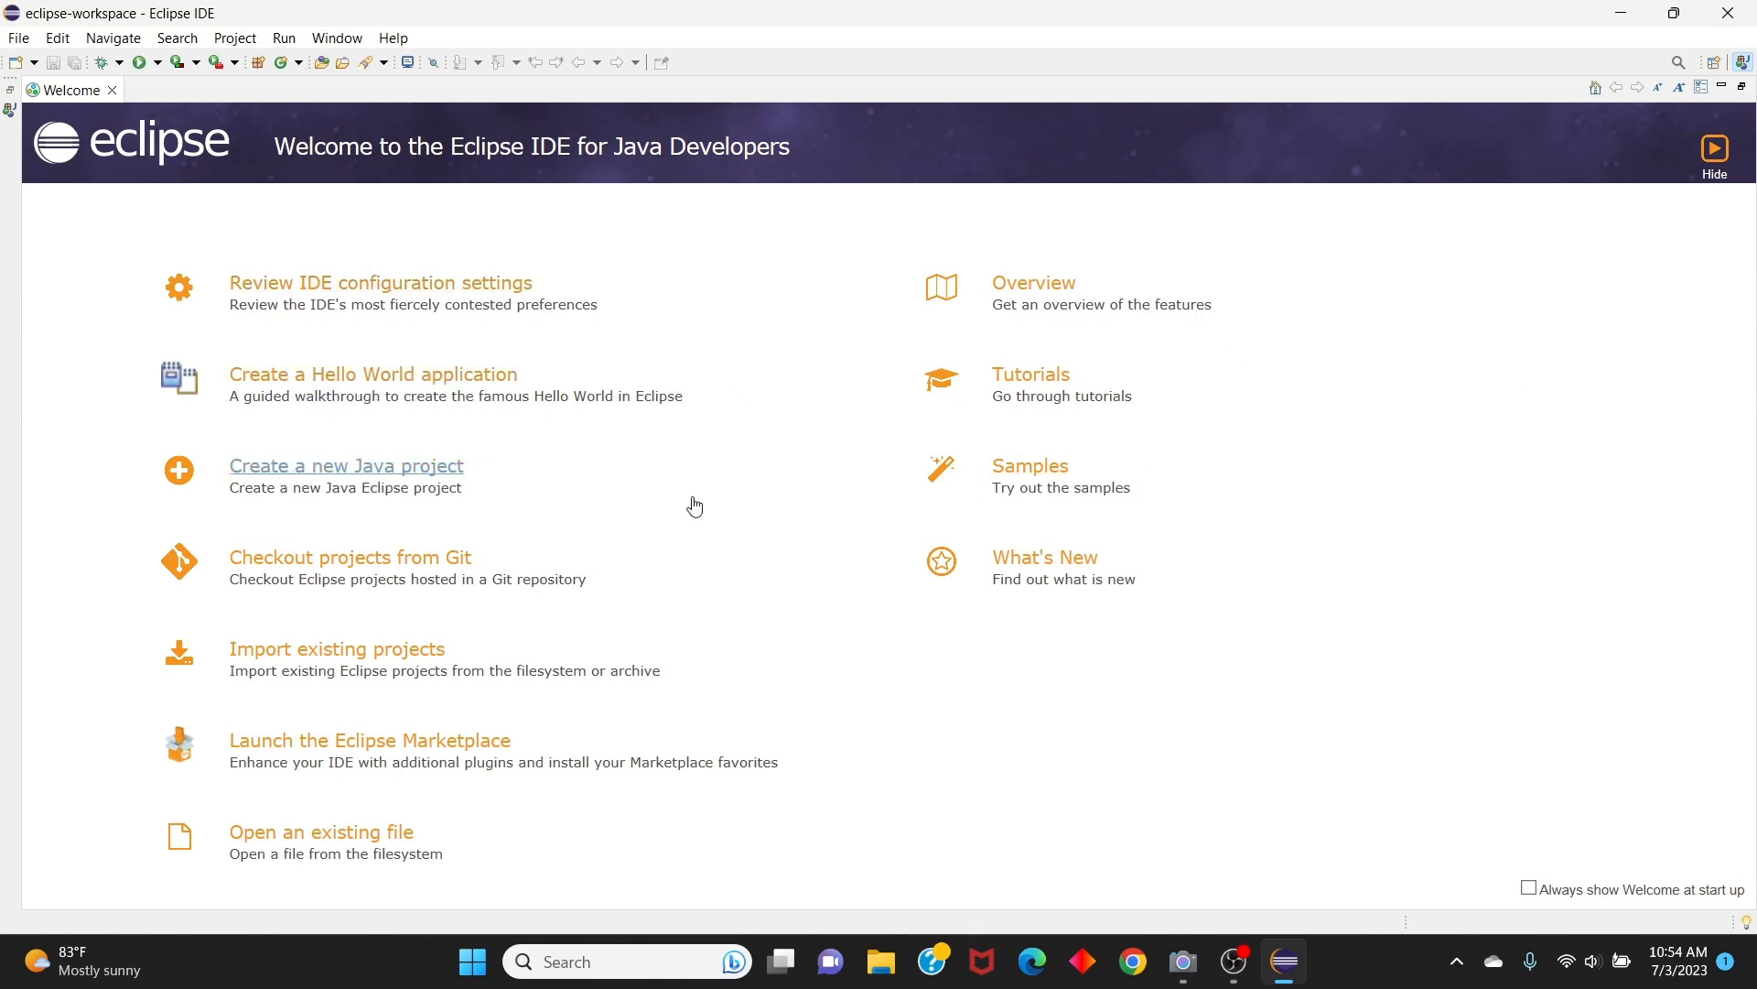
pyautogui.click(1626, 12)
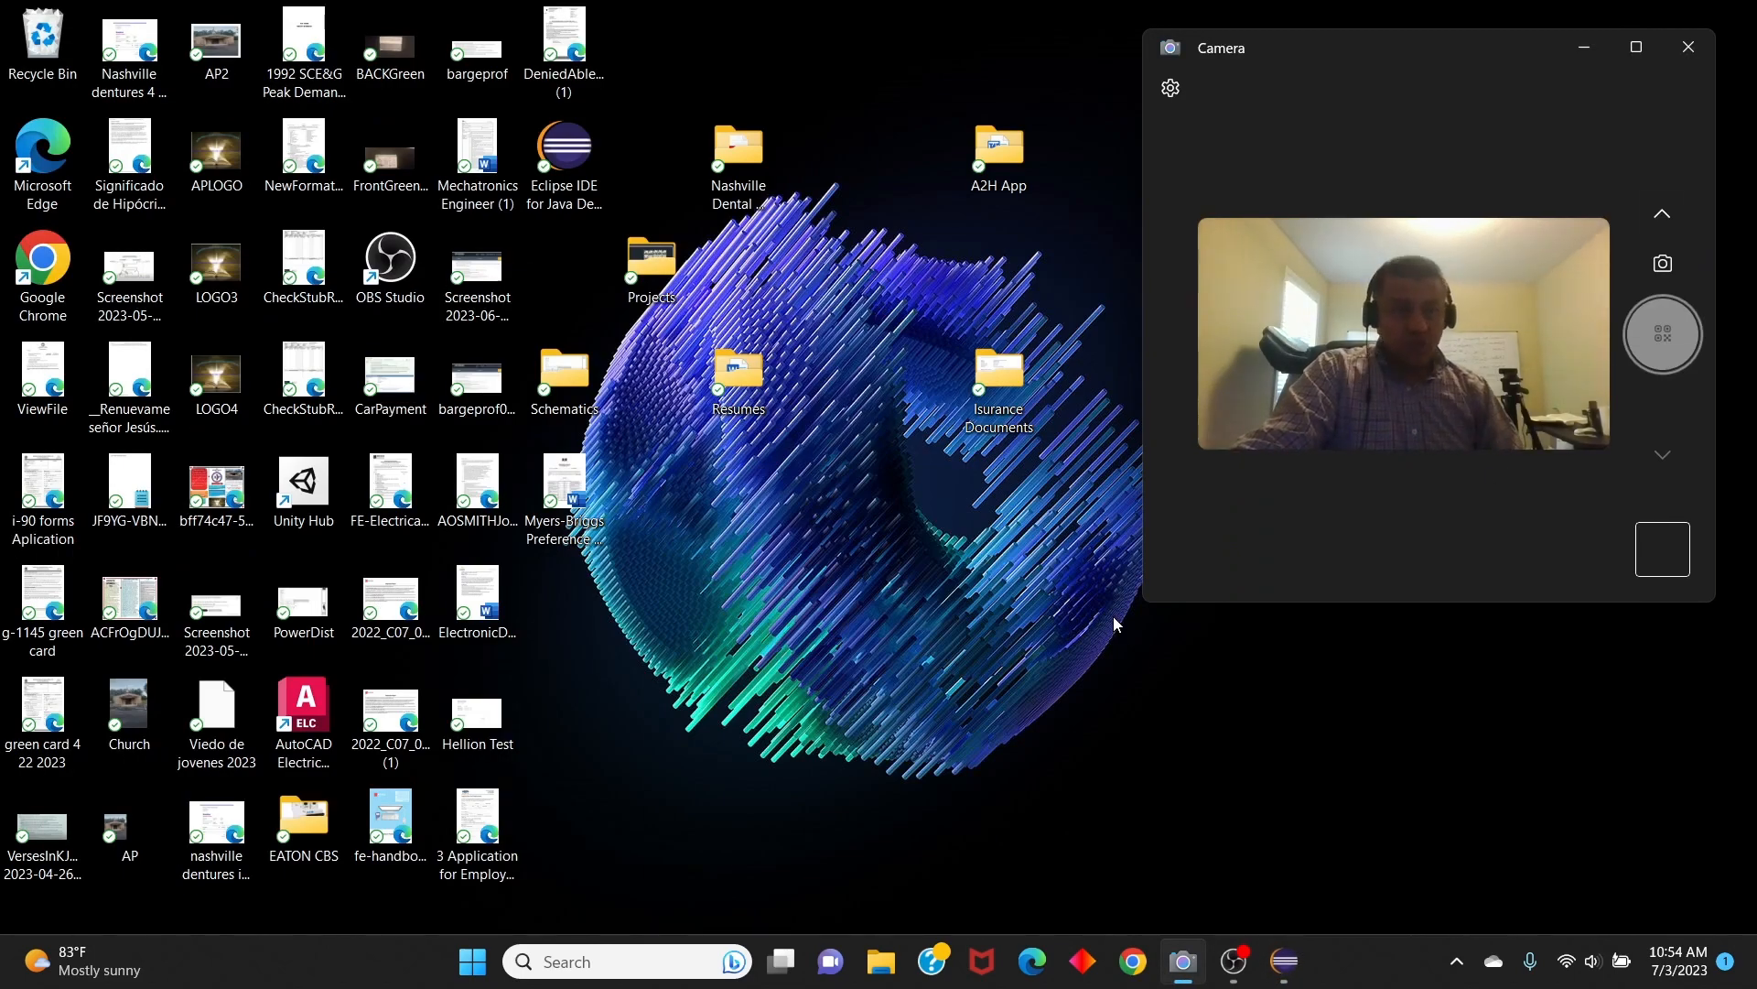